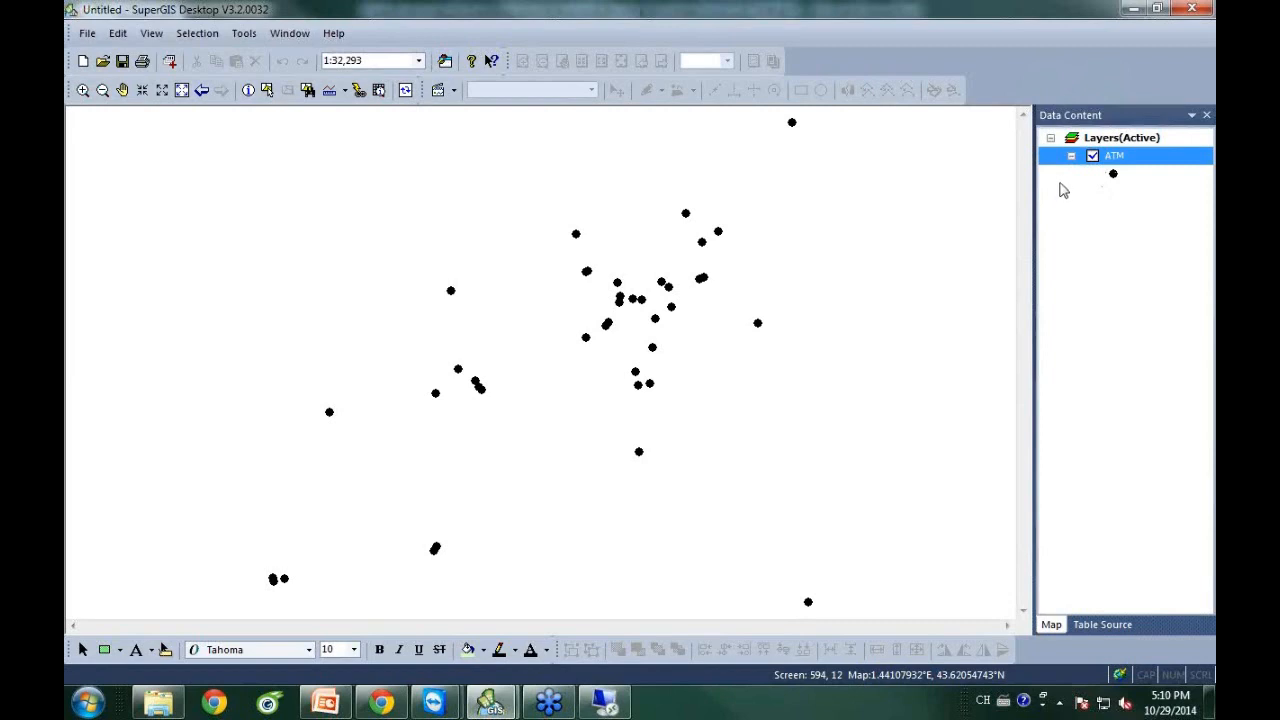
Select the map's Layers group now that the ATM point layer is displayed.
click(1106, 142)
Set the Layers coordinate system to Projected > World > Sphere-based > Web Mercator.
right_click(1106, 142)
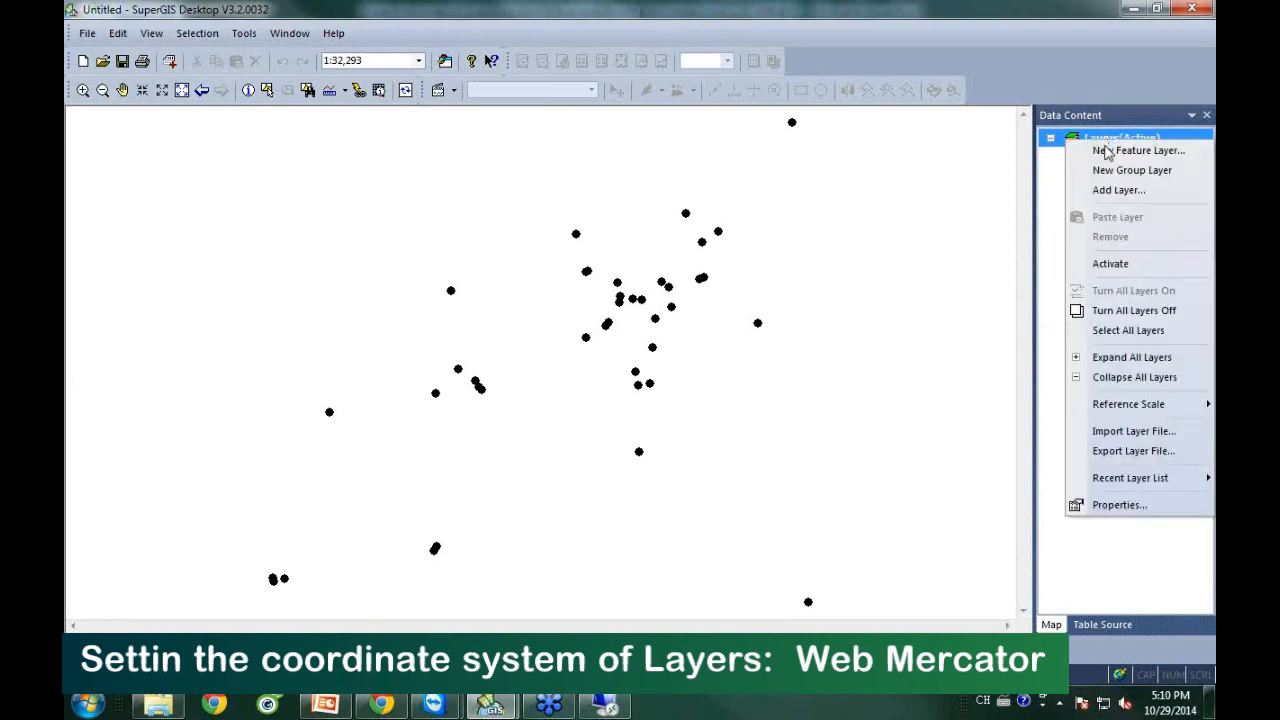
click(1128, 505)
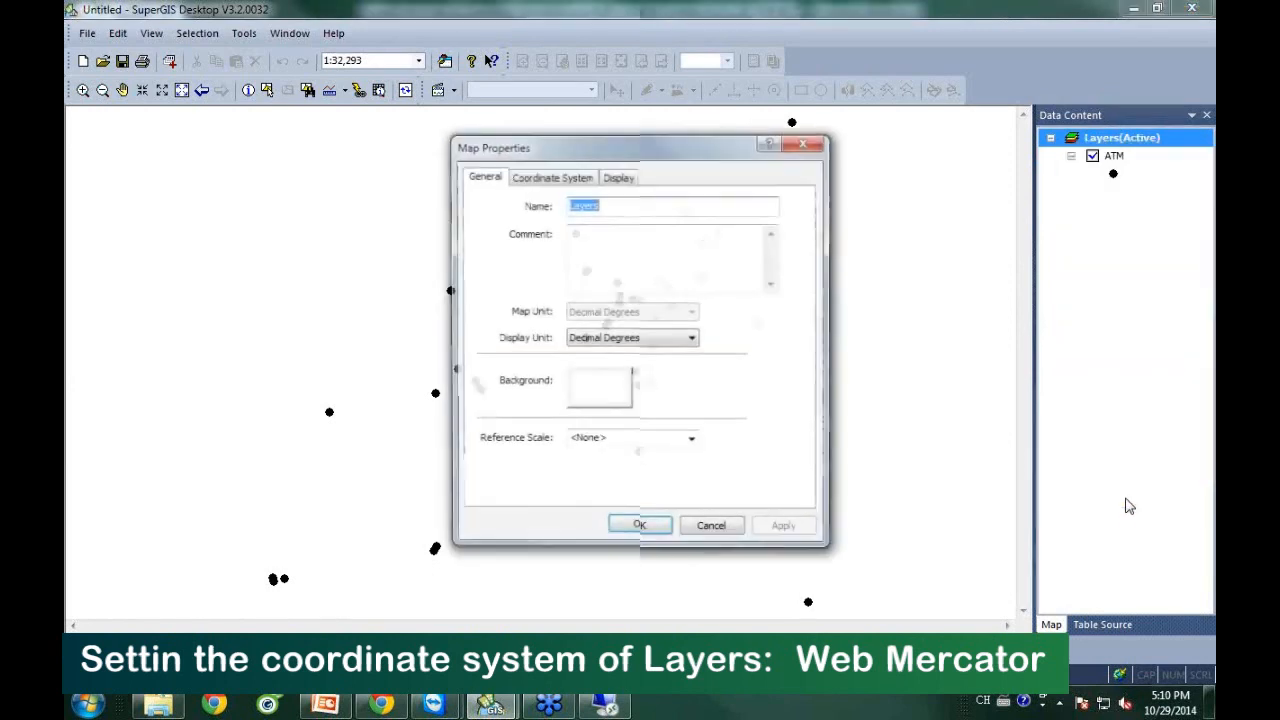
click(568, 180)
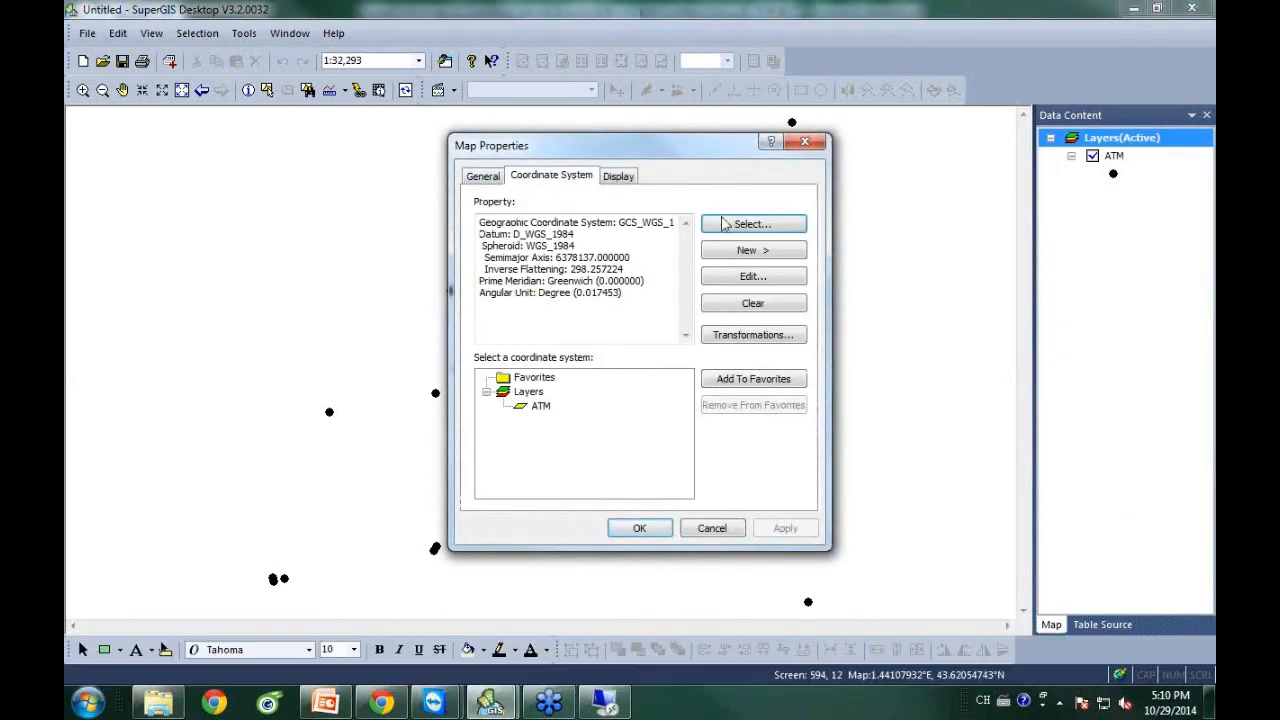
click(752, 224)
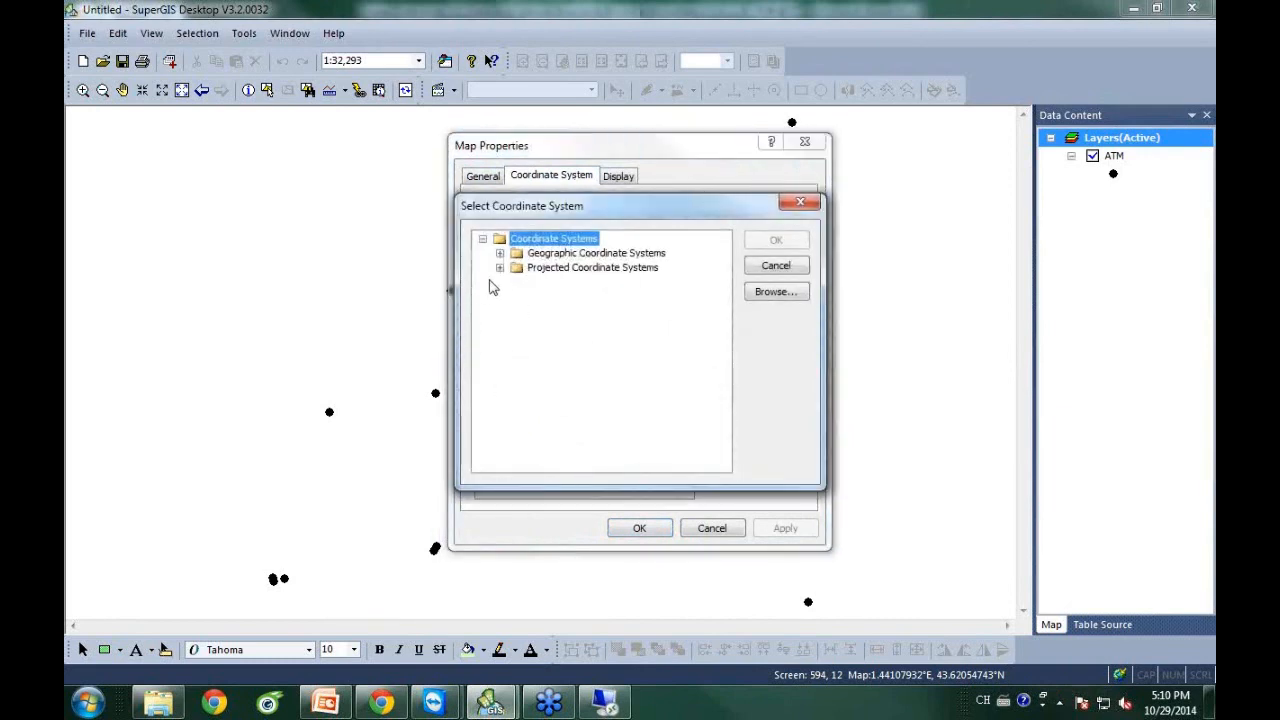
drag(533, 207, 535, 177)
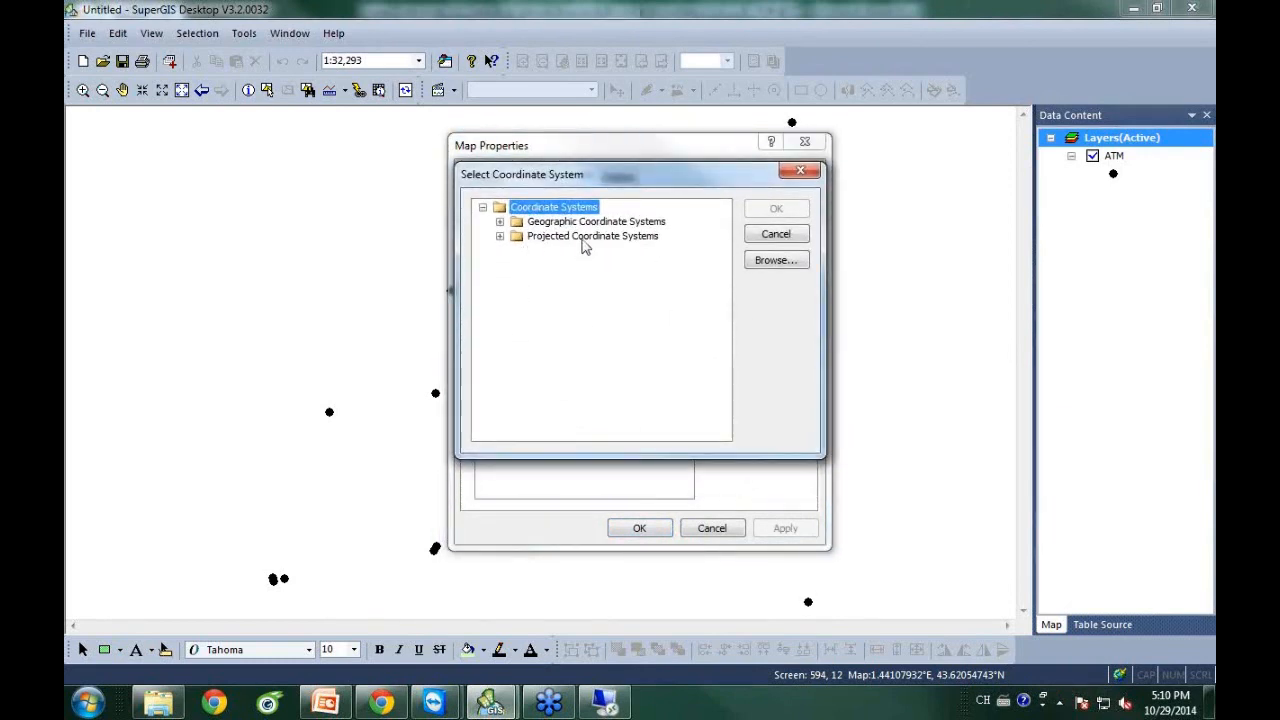
click(499, 236)
click(517, 352)
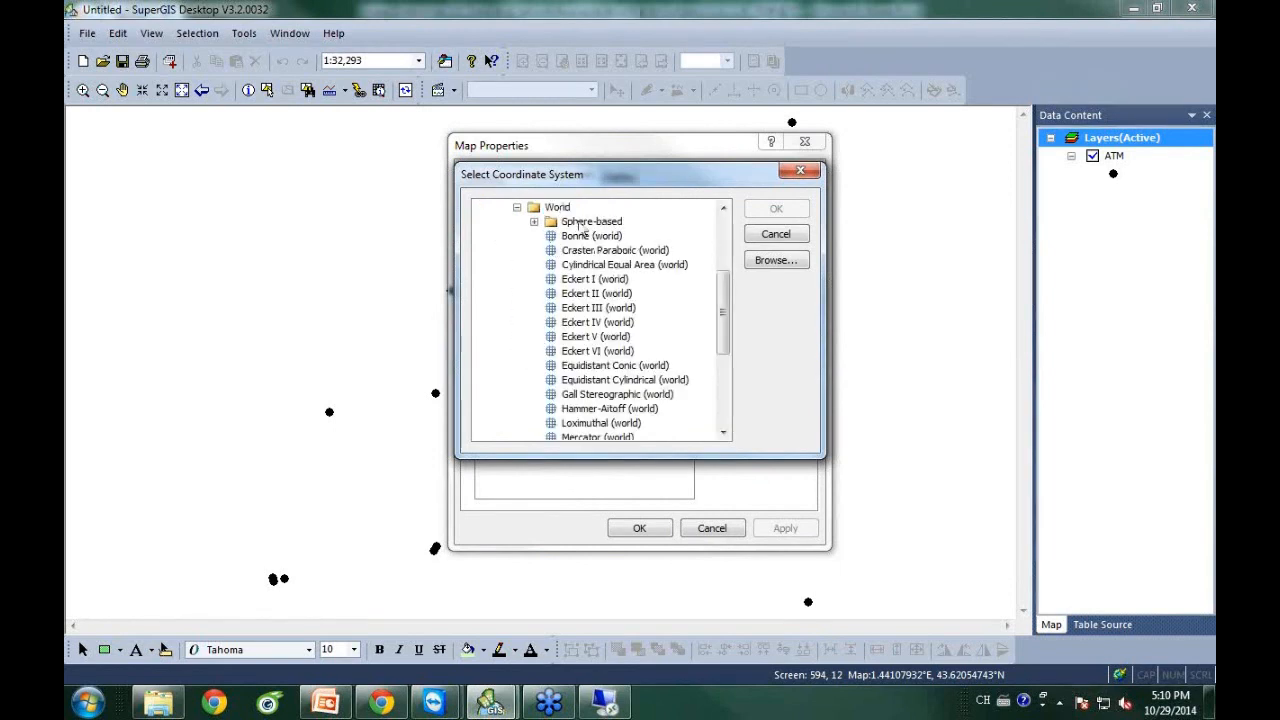
click(534, 223)
drag(722, 292, 722, 328)
click(609, 380)
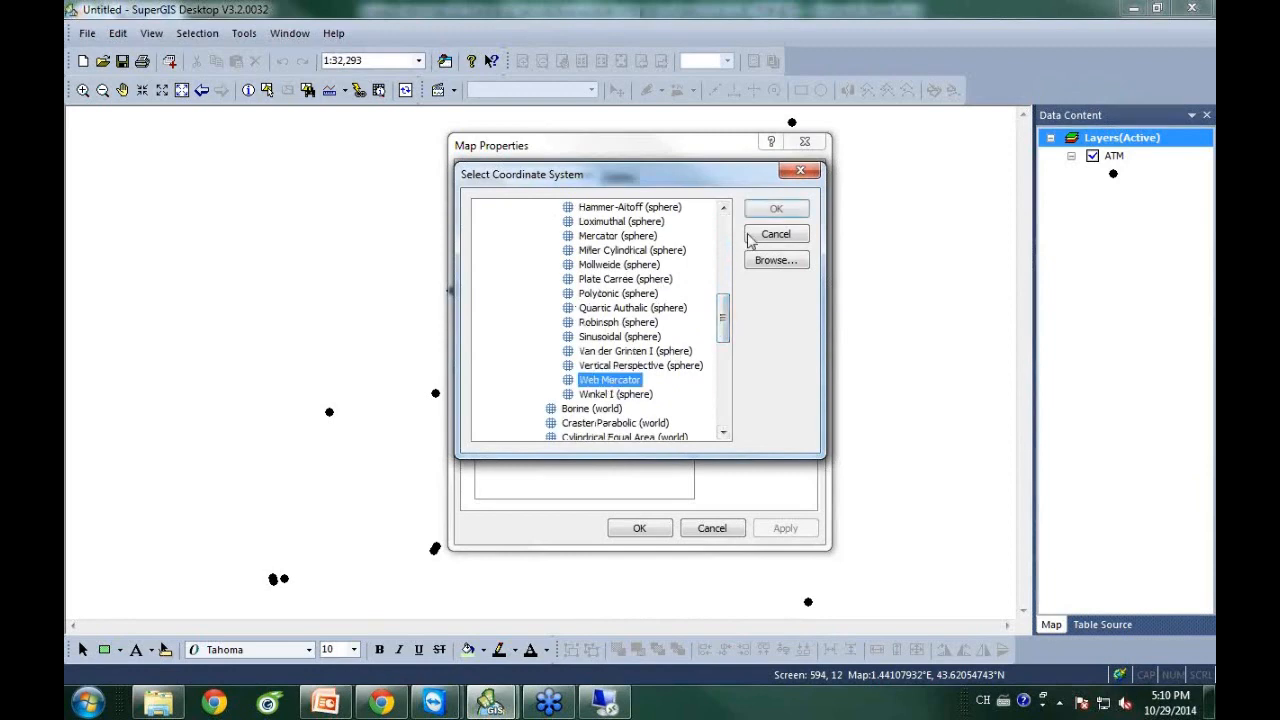
click(772, 212)
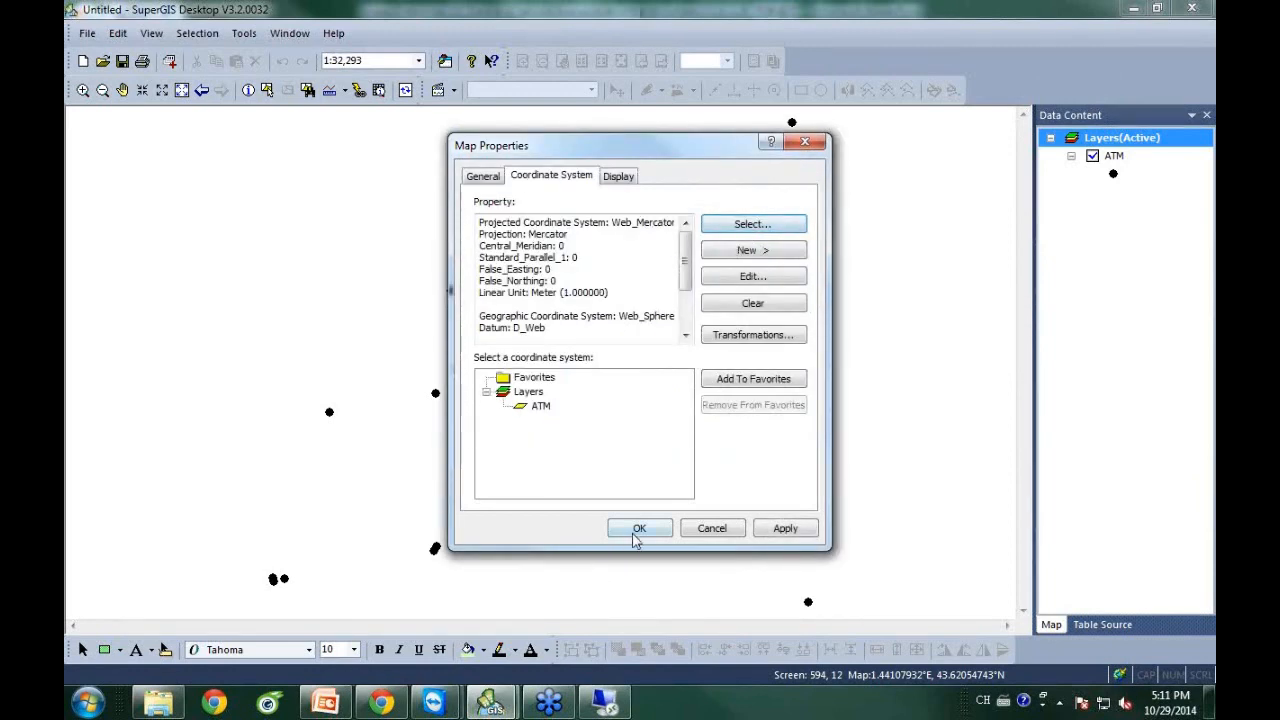
click(638, 527)
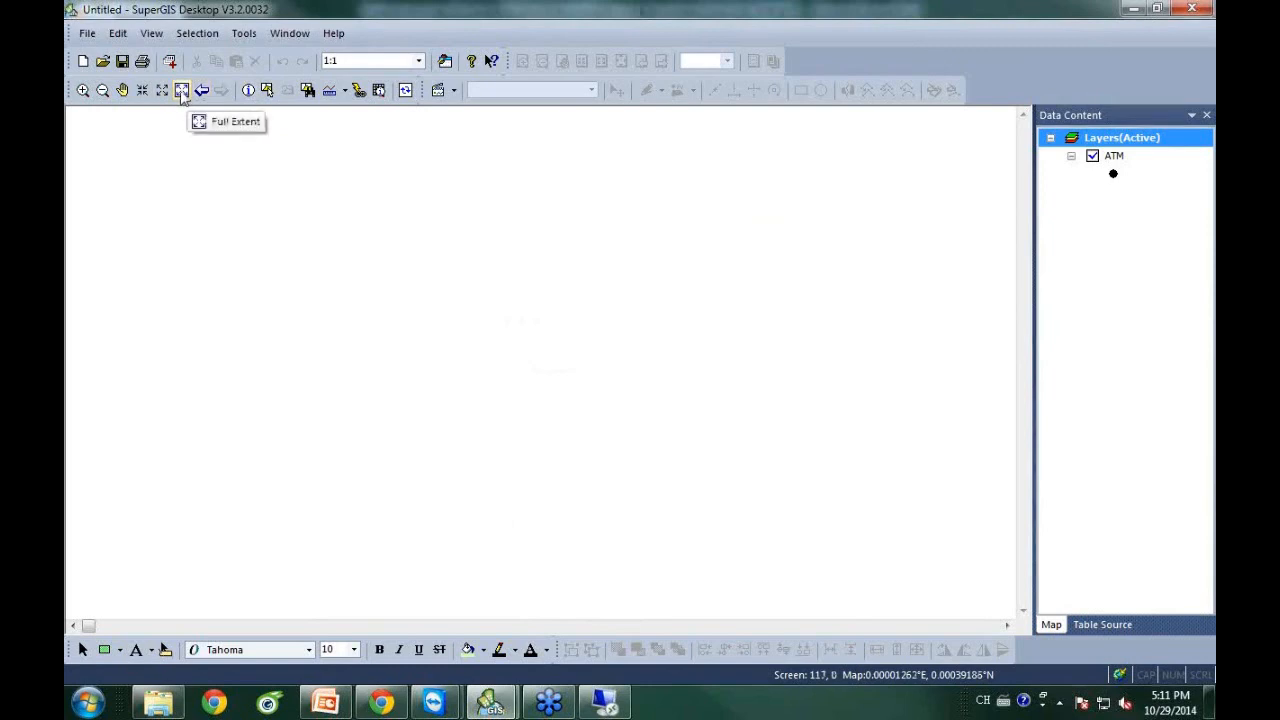
Zoom to full extent and pan to recentre the ATM points.
click(181, 91)
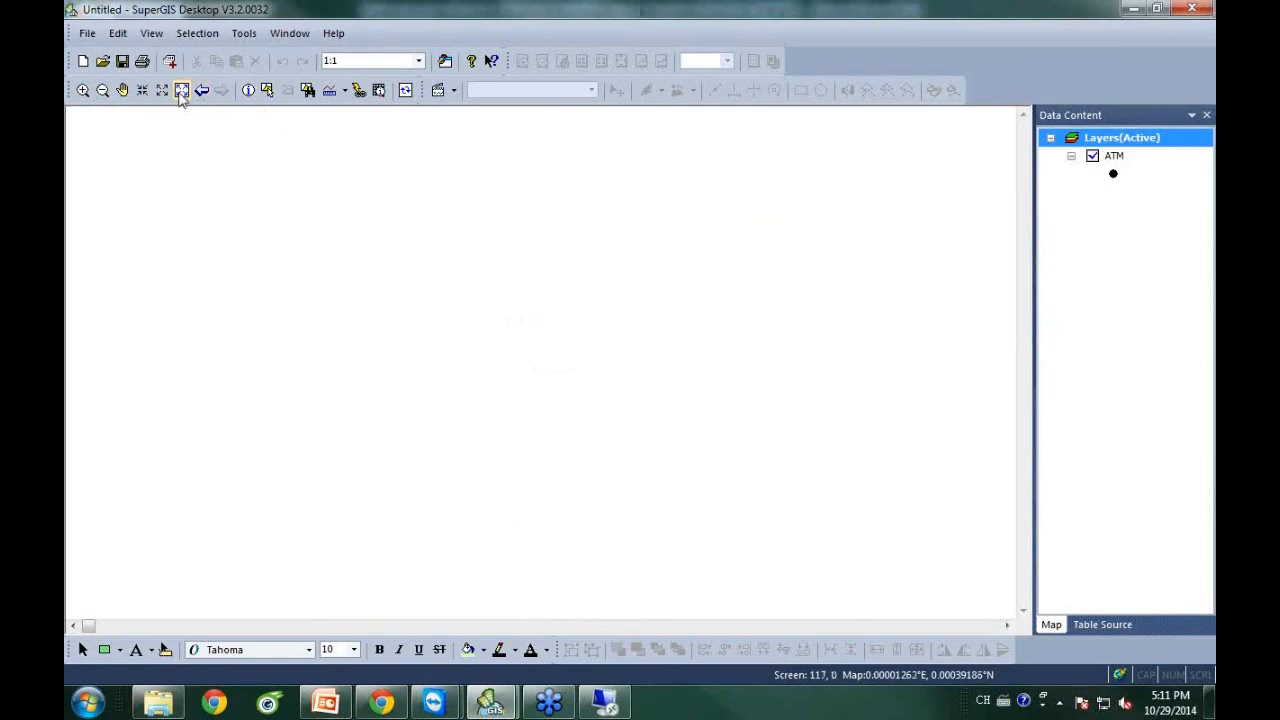
click(121, 90)
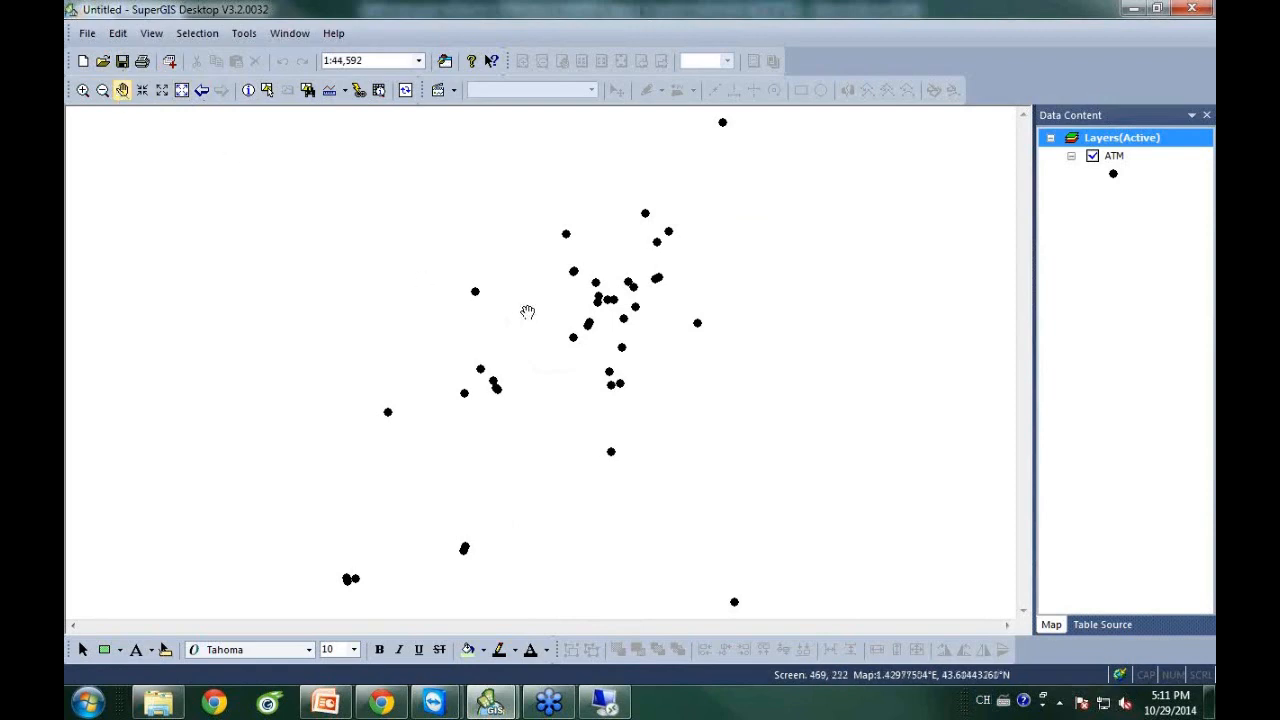
drag(547, 318, 497, 337)
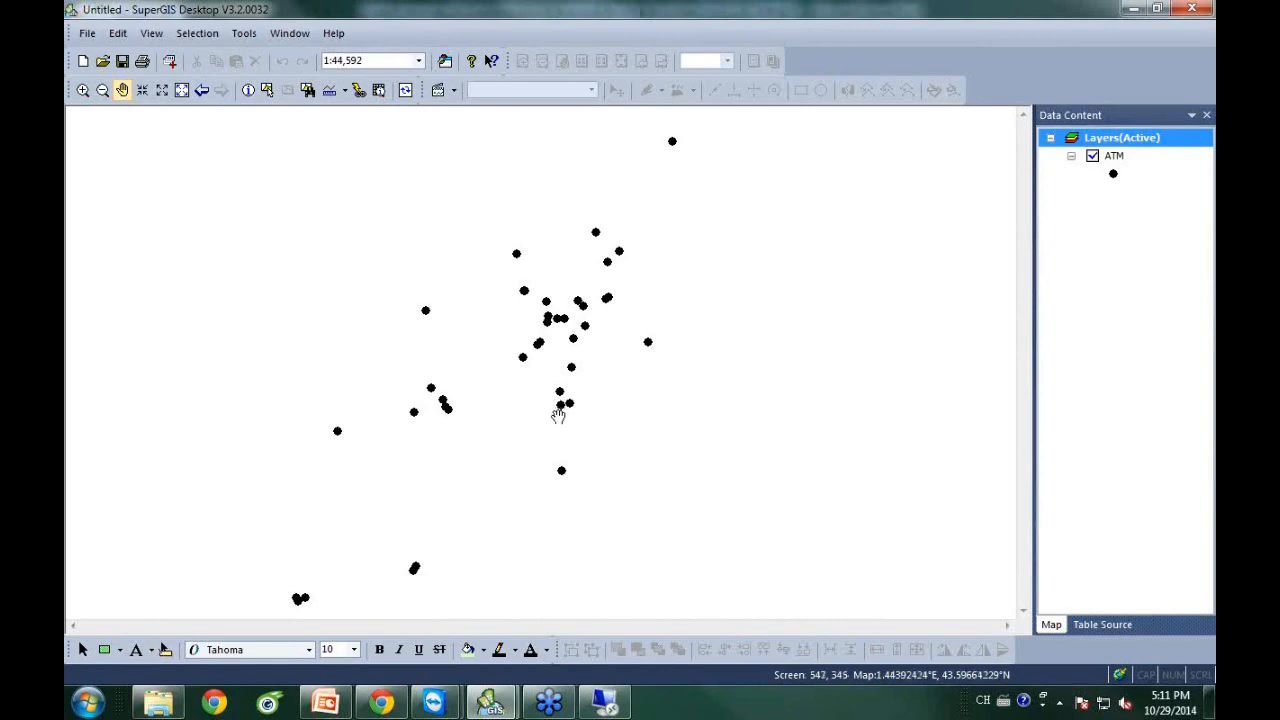
Save the map document as ATM.sgd in the D:\Webinar folder.
click(86, 36)
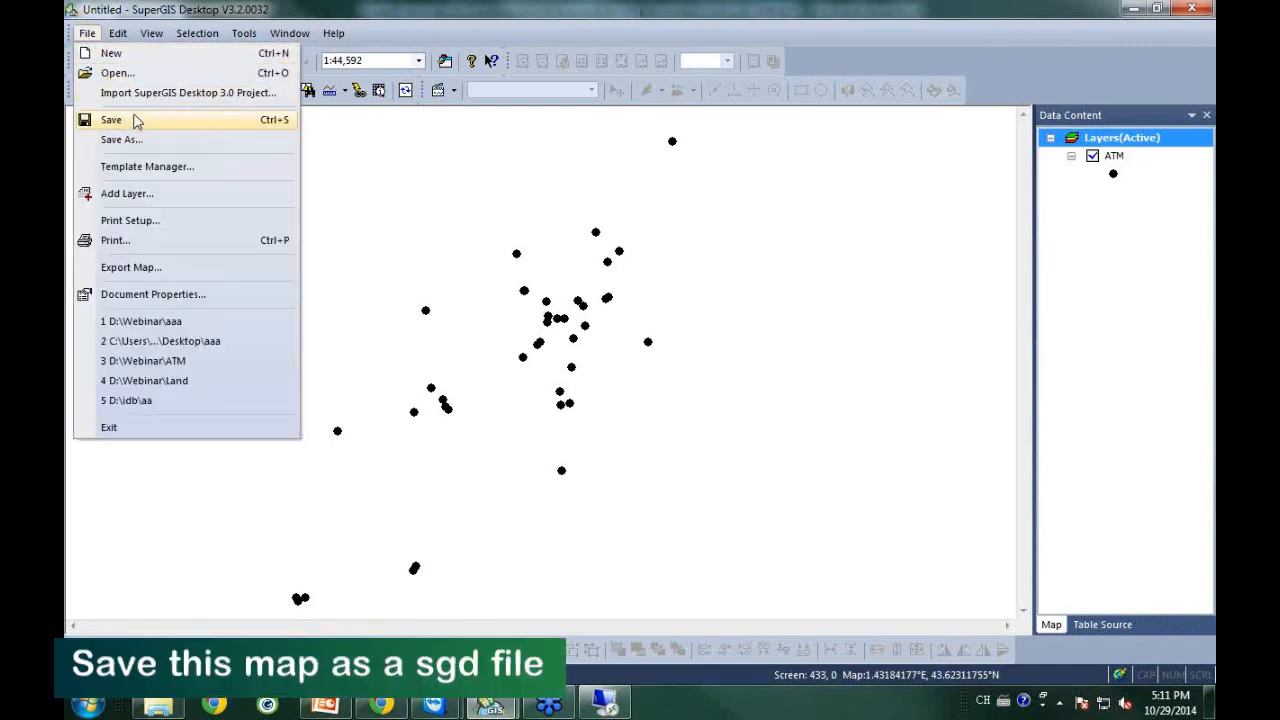
click(136, 125)
click(435, 398)
click(573, 312)
double_click(573, 312)
double_click(525, 400)
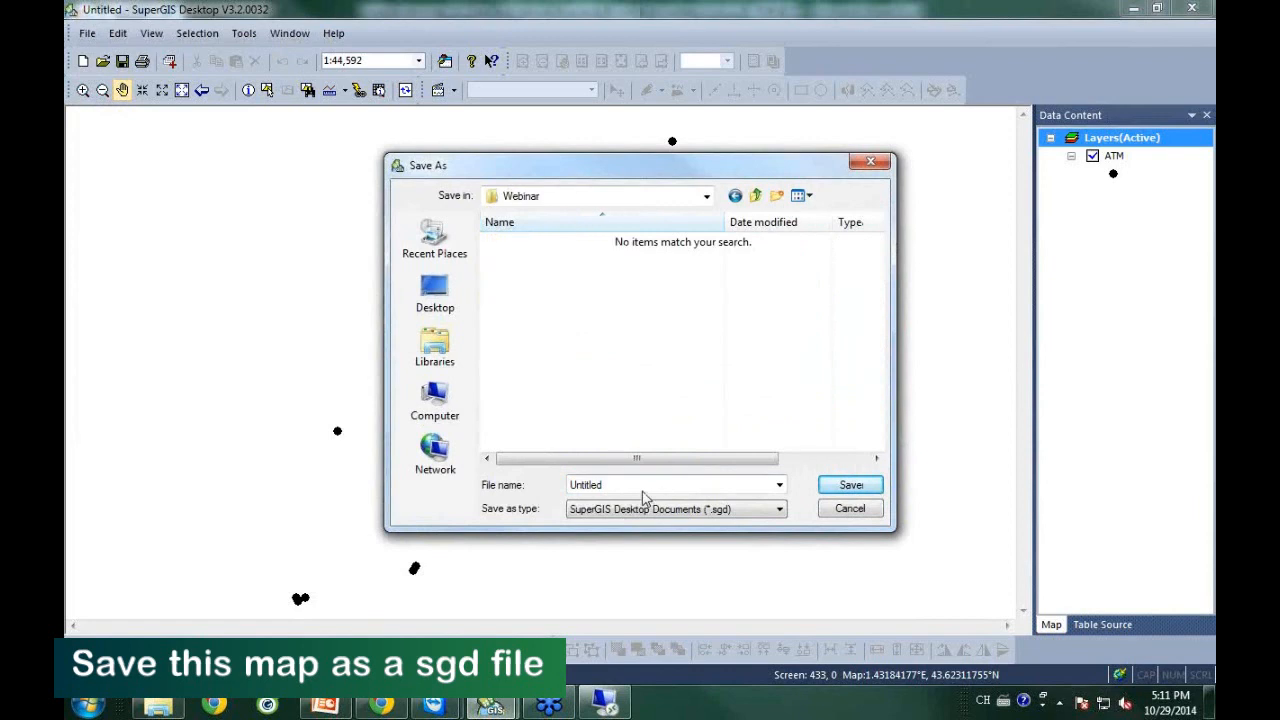
text(ATM)
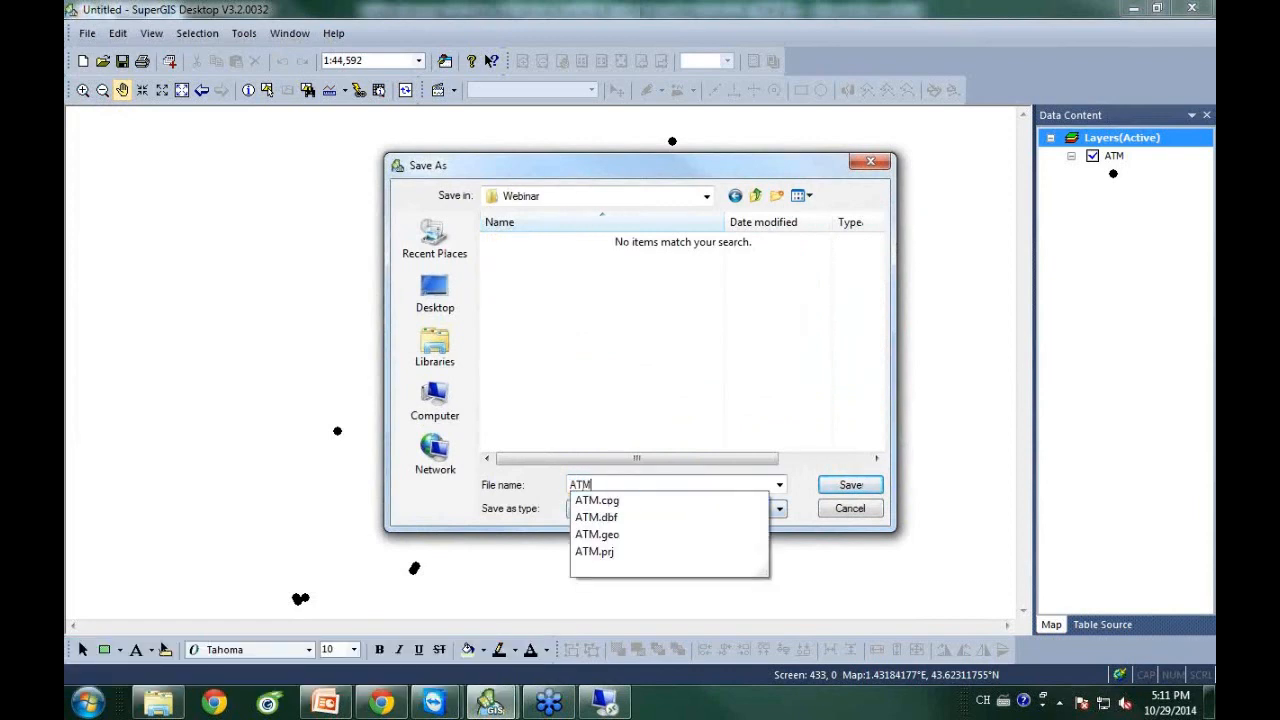
click(850, 485)
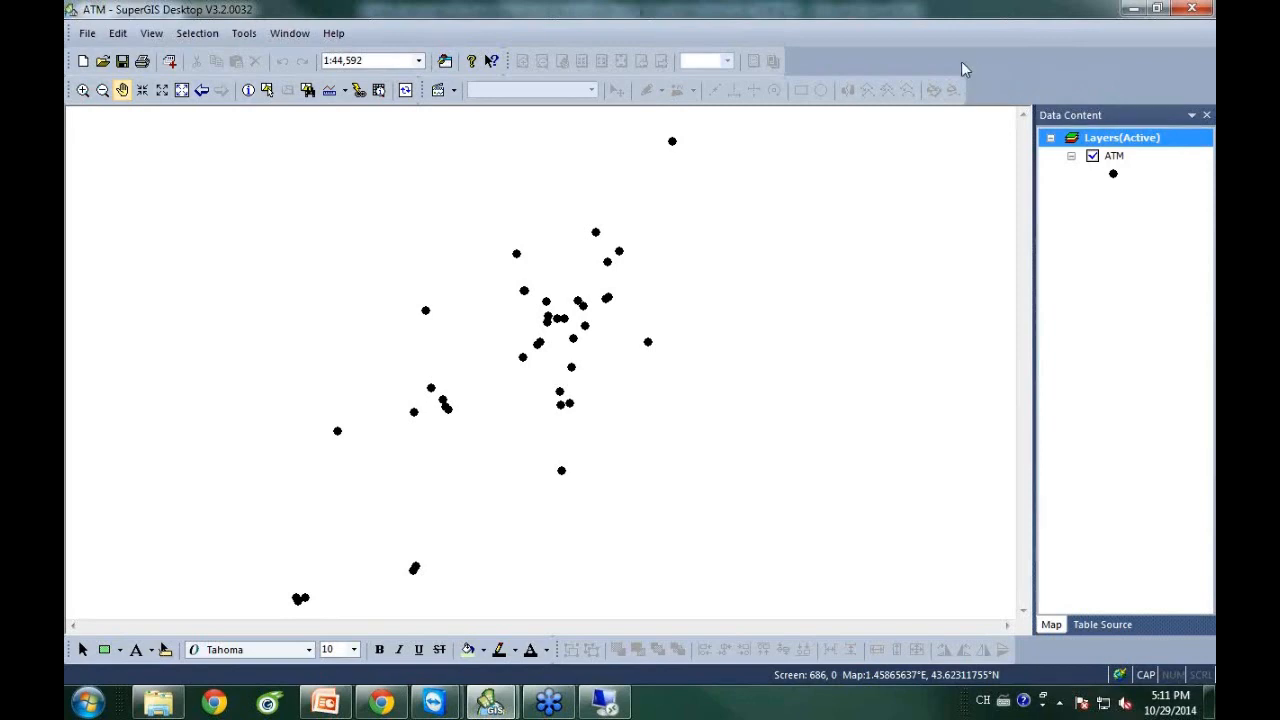
Enable the SuperGIS Server Publisher toolbar and start Publish Service to reach the server login.
right_click(950, 64)
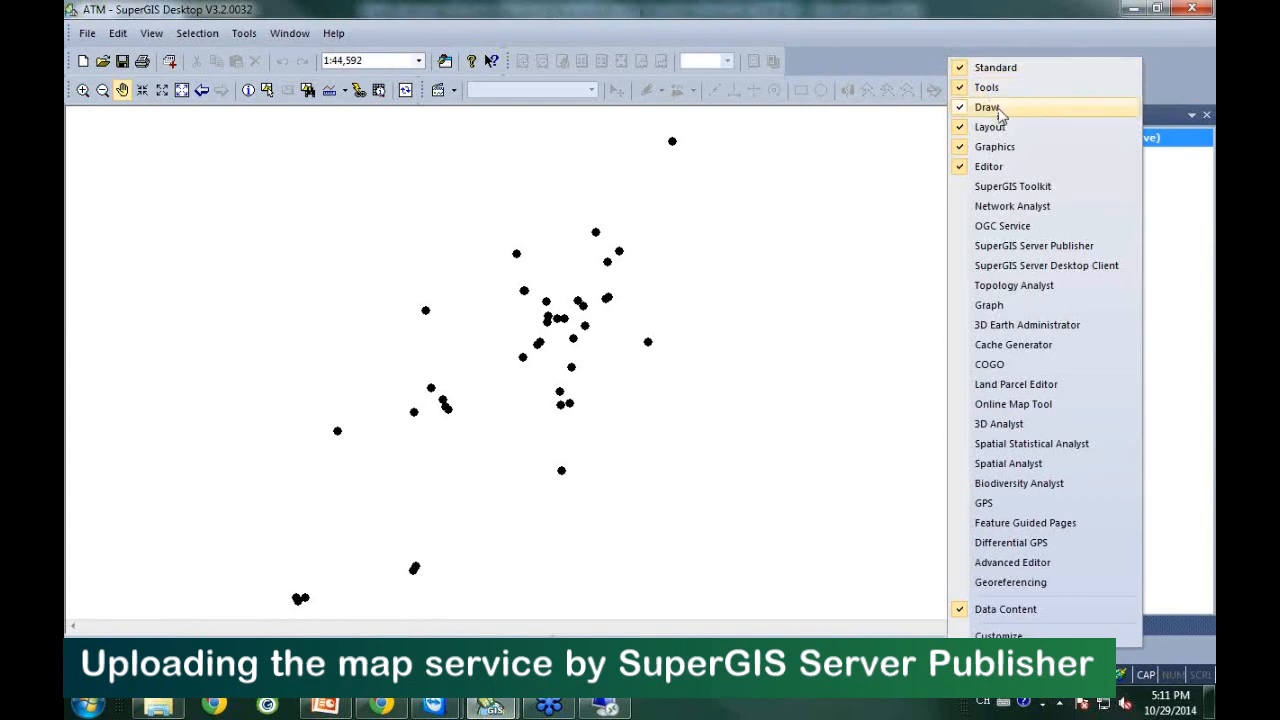
click(1074, 248)
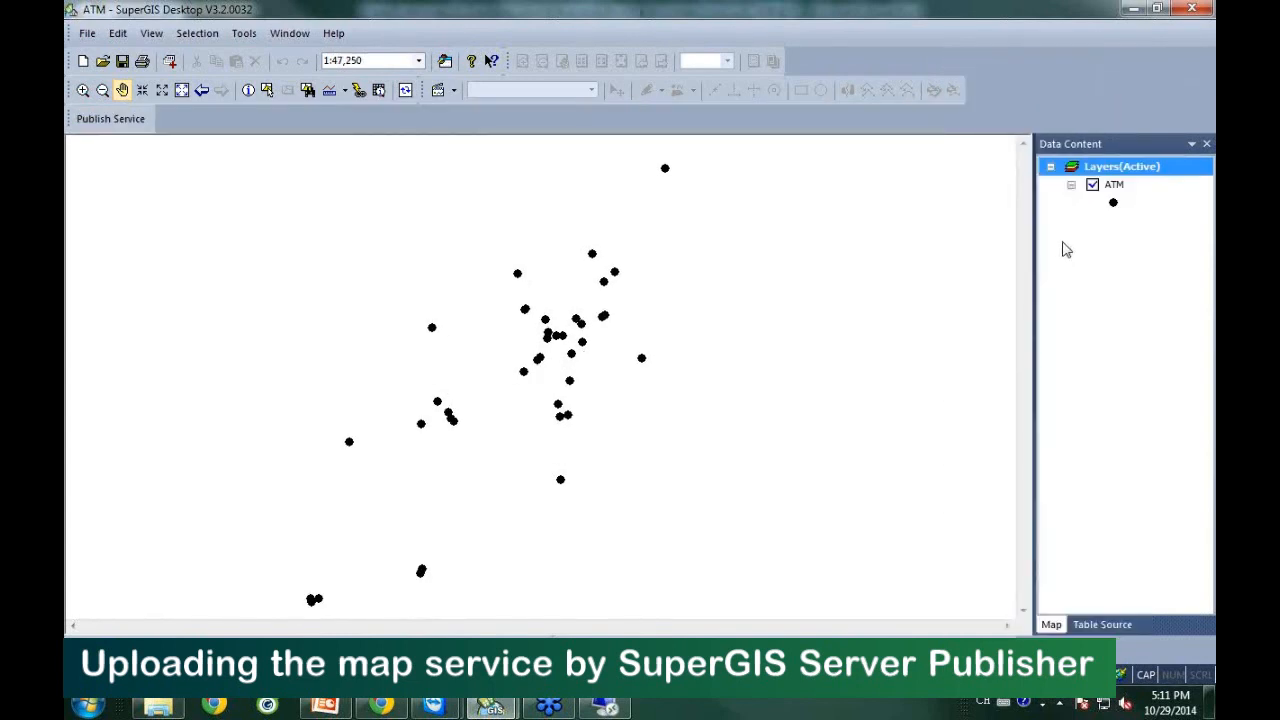
click(101, 129)
drag(600, 263, 665, 250)
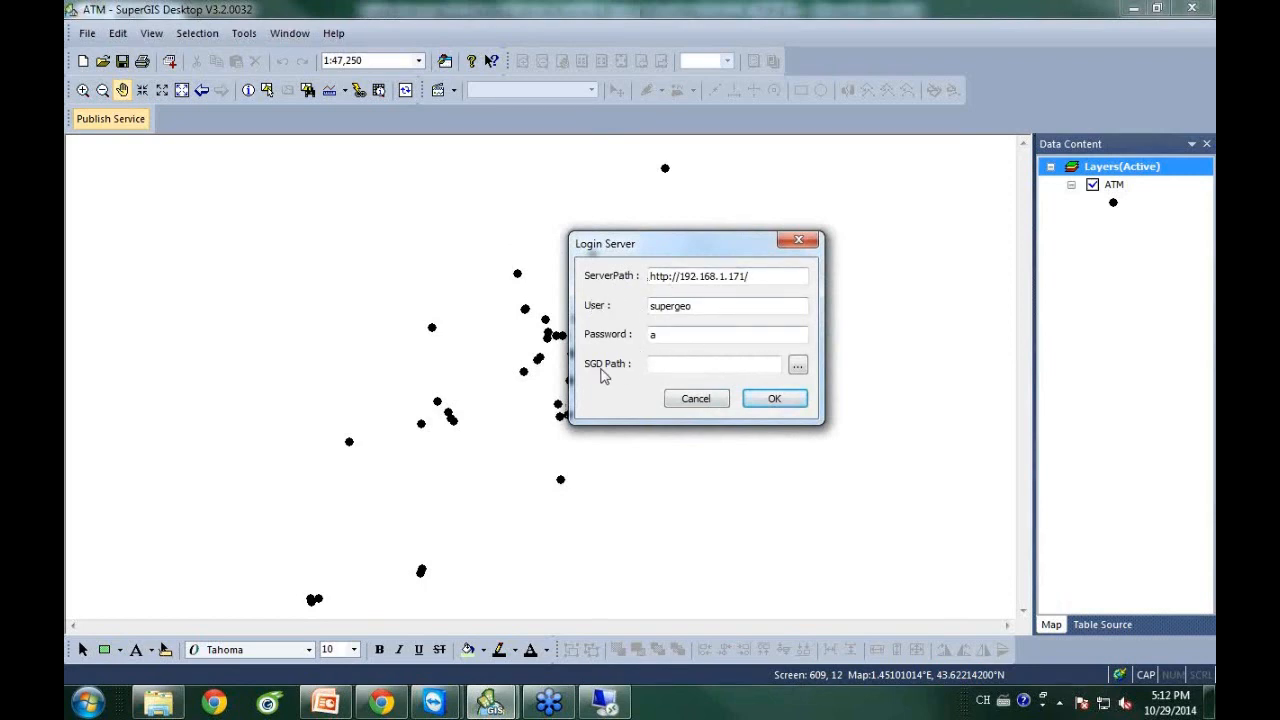
Use ATM.sgd as the SGD path, log in, publish the service and acknowledge the success message.
click(797, 366)
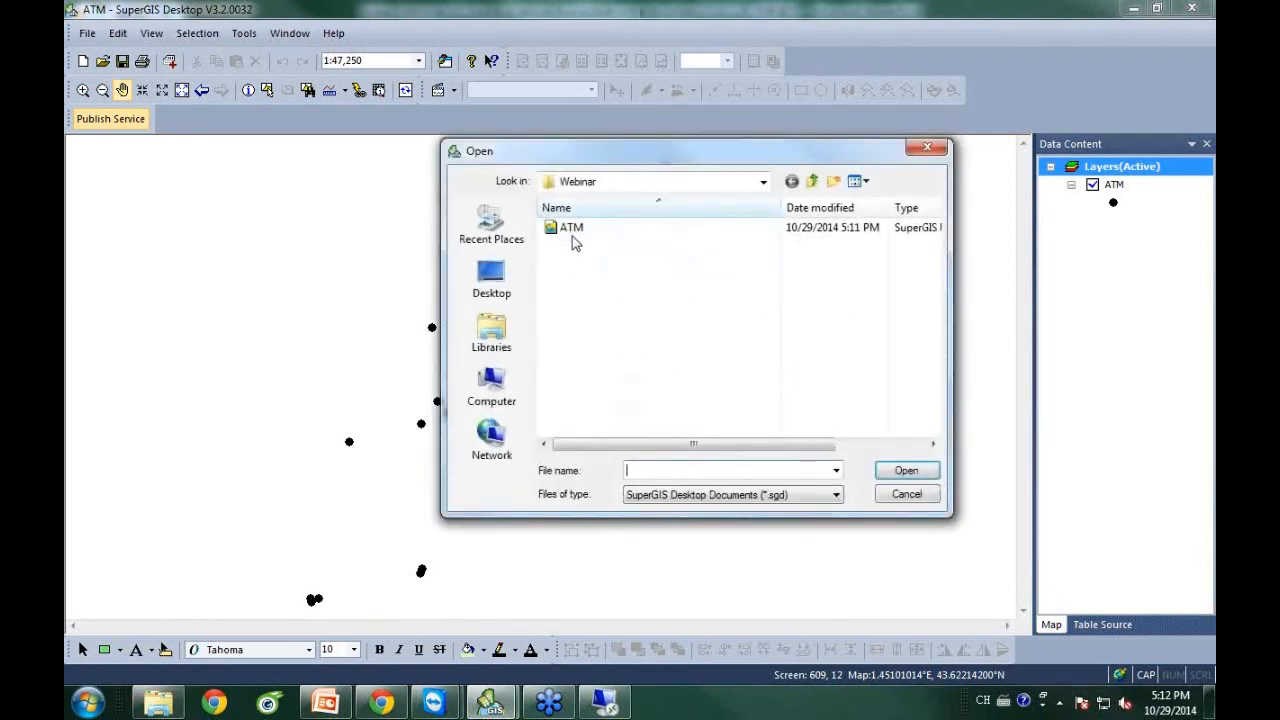
click(575, 231)
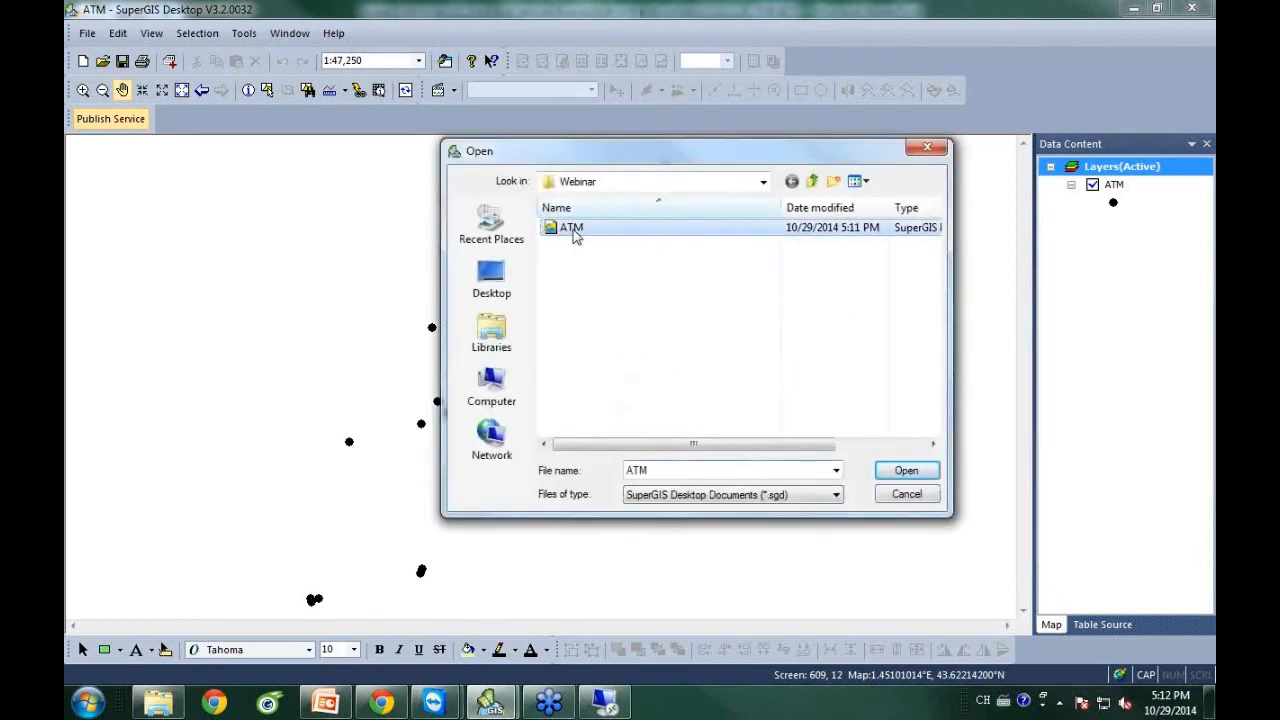
click(916, 472)
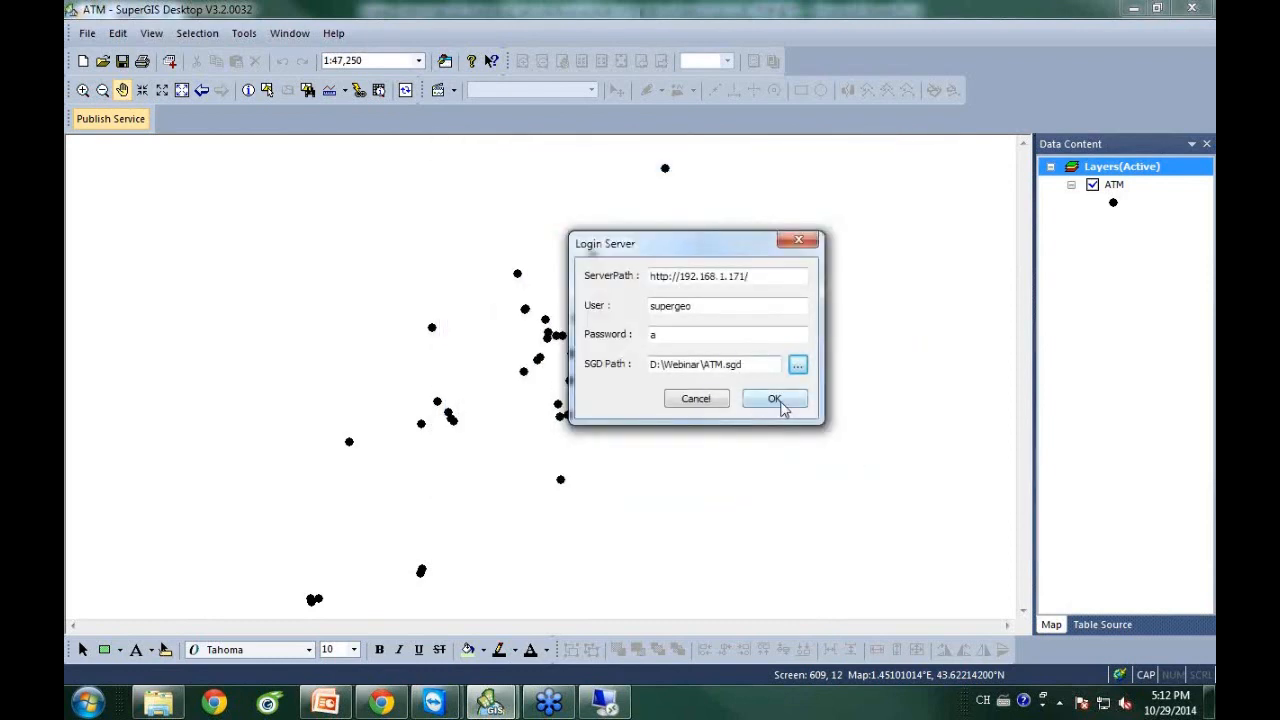
click(774, 398)
drag(648, 213, 683, 207)
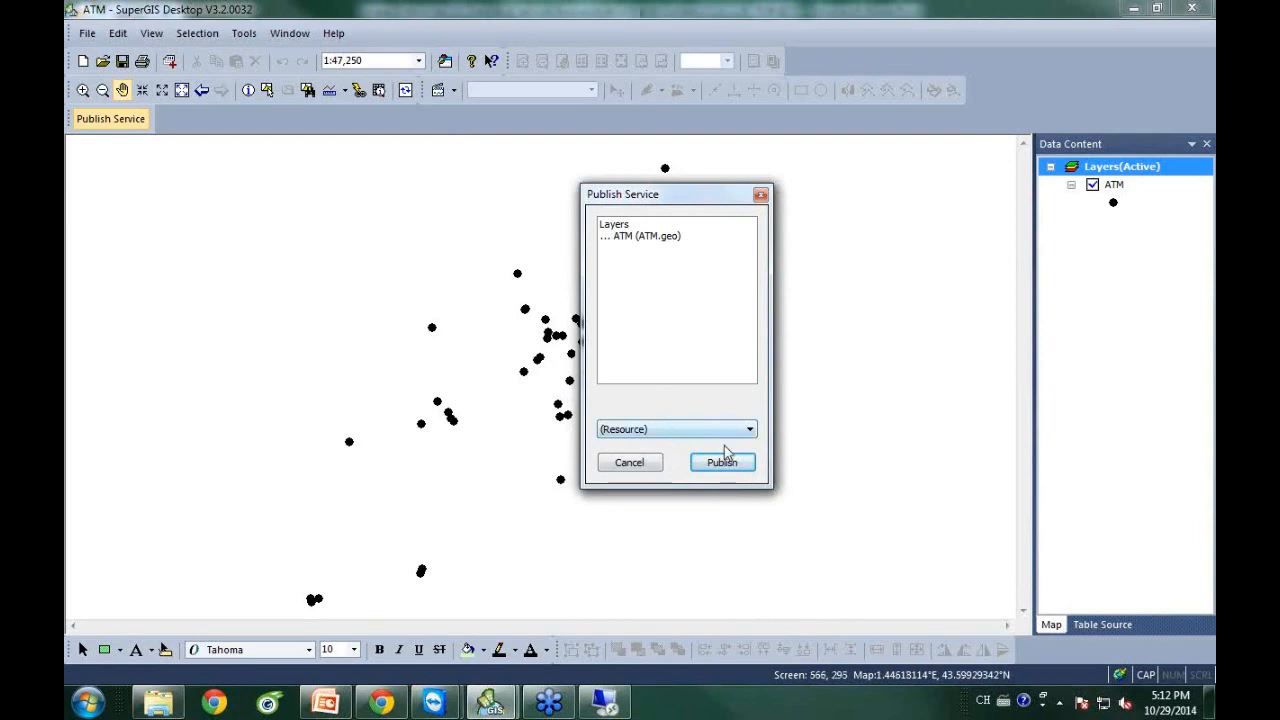
click(739, 473)
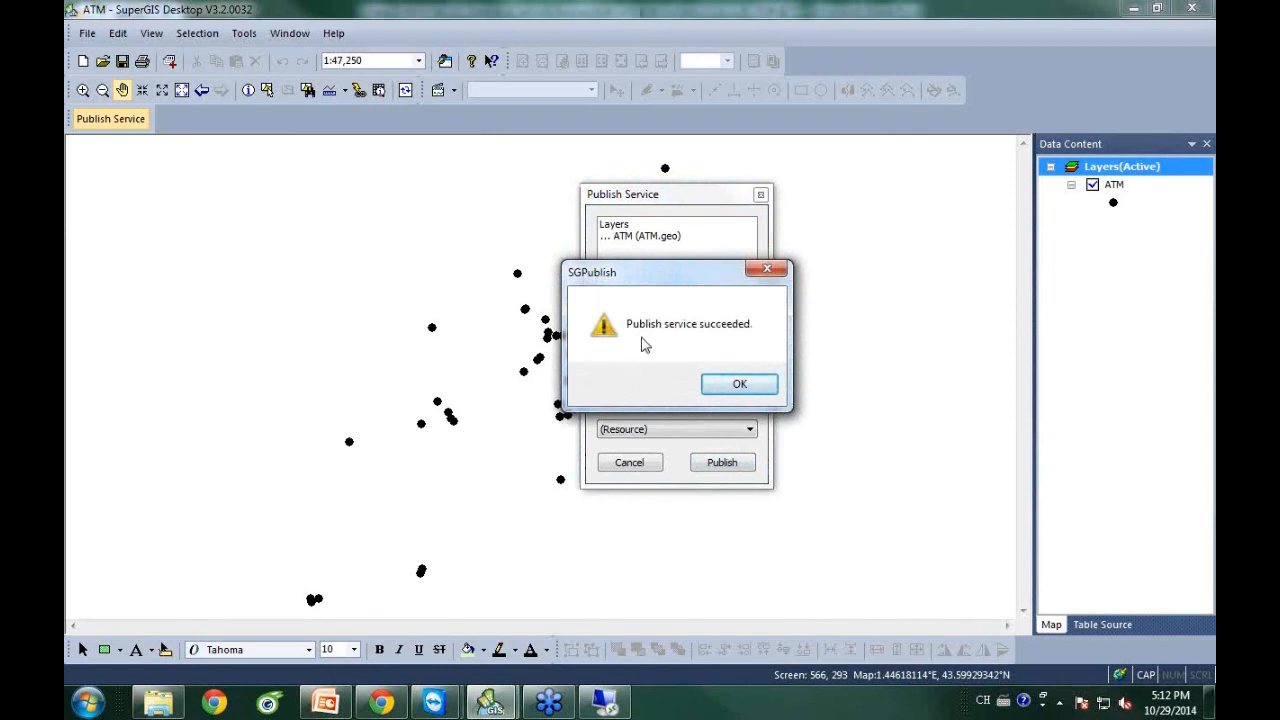
click(749, 389)
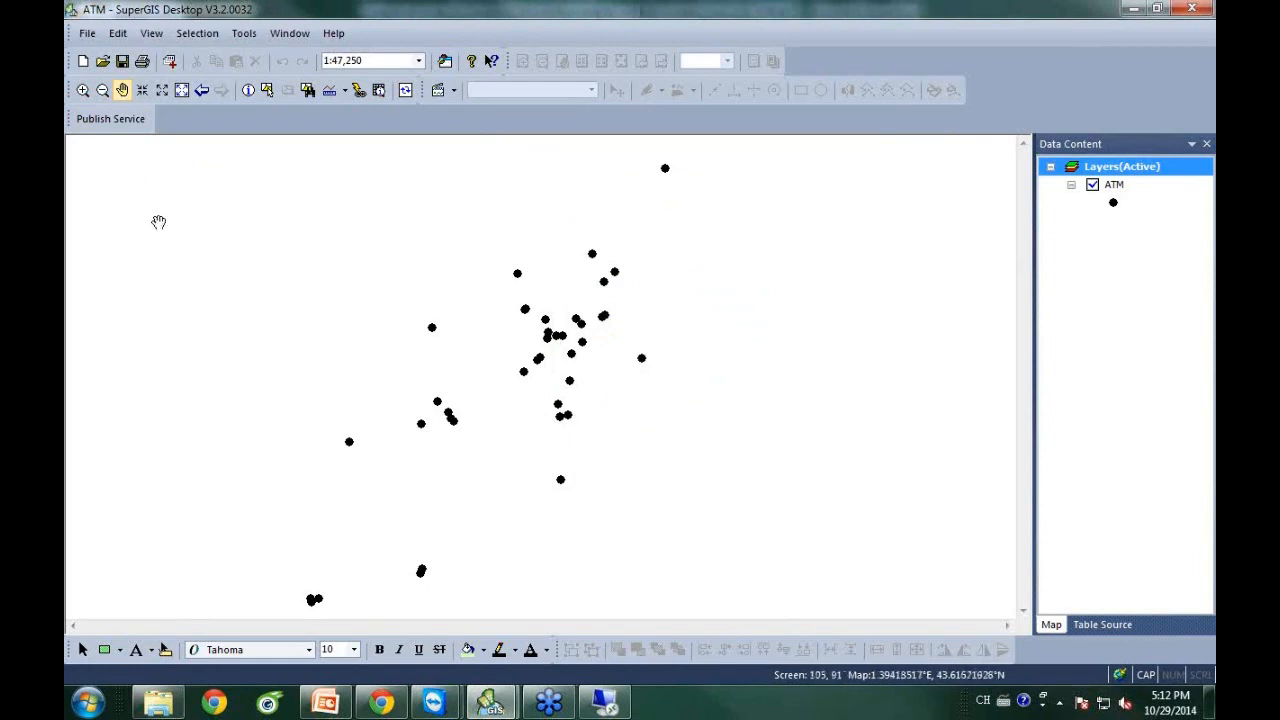
Launch SuperGIS Server Manager from Start > All Programs > Supergeo > SuperGIS Server.
click(90, 705)
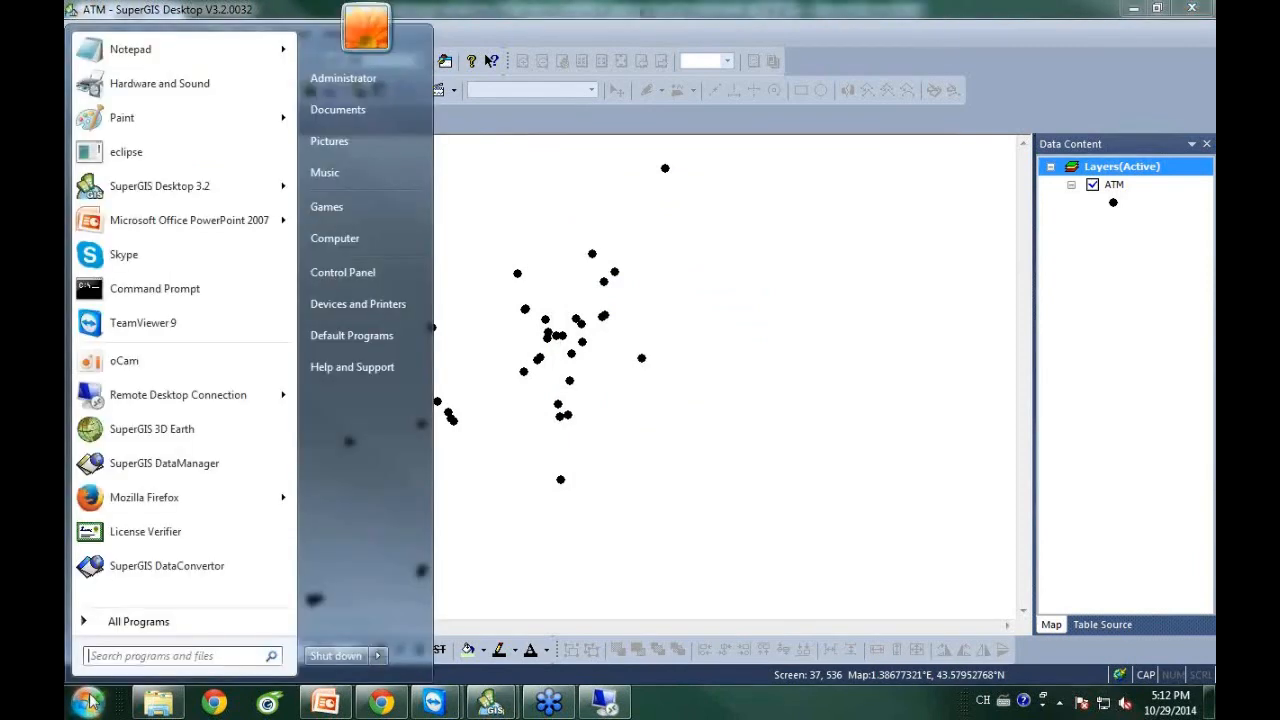
click(145, 622)
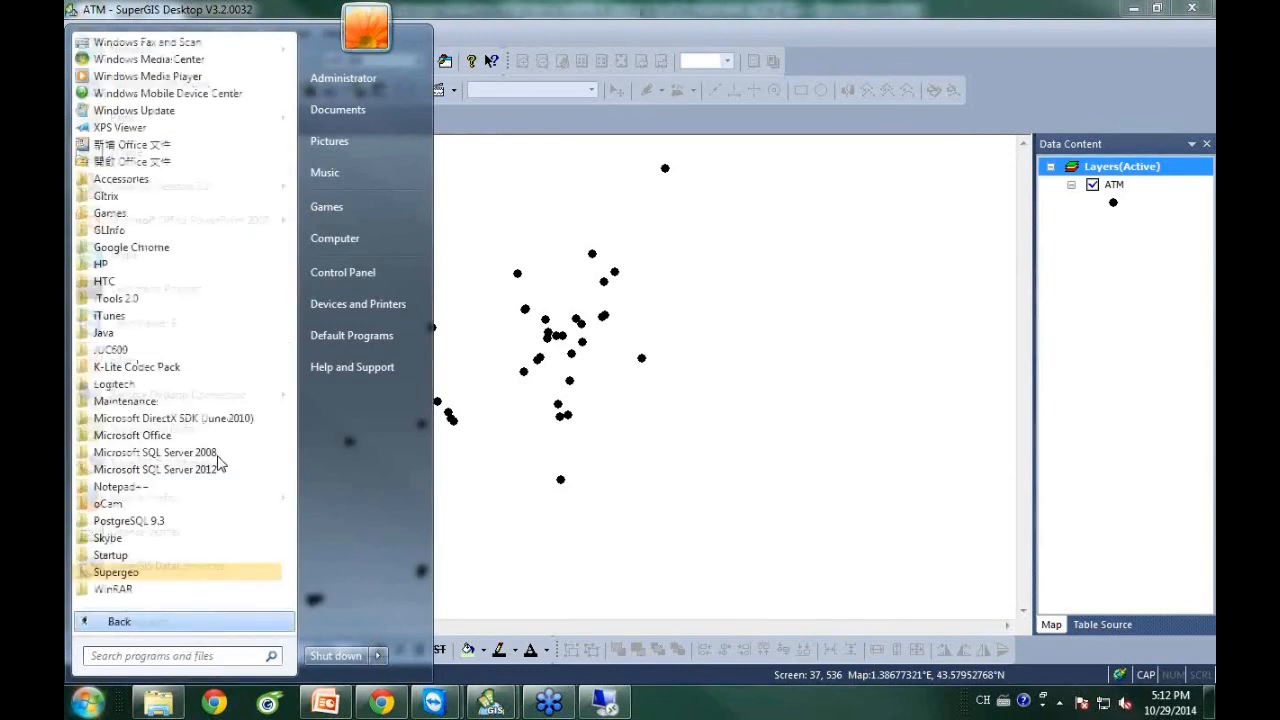
click(146, 574)
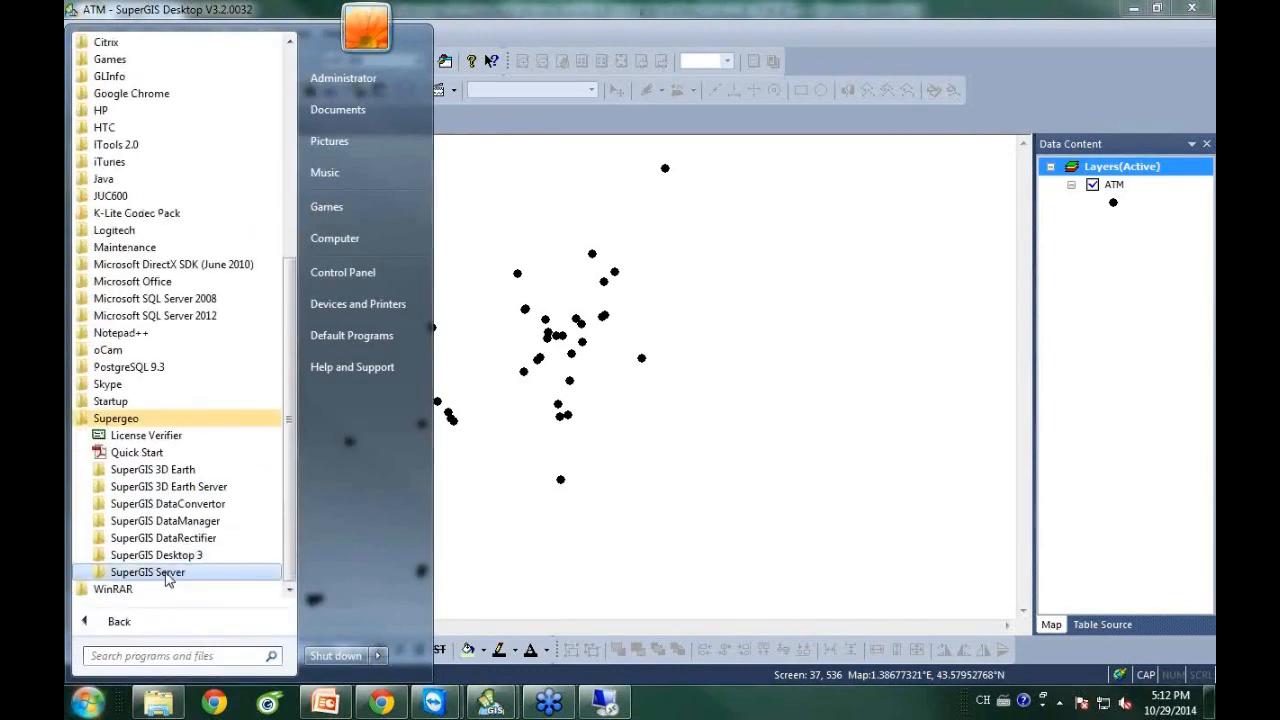
click(166, 576)
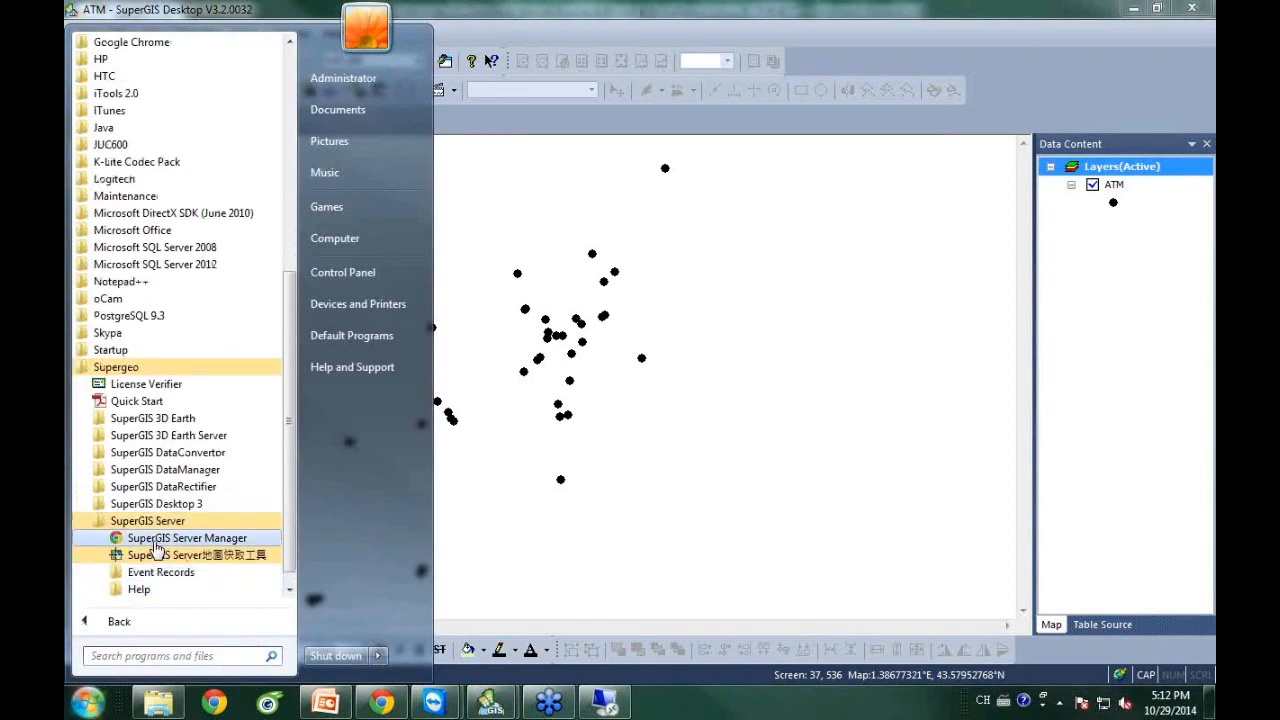
click(163, 545)
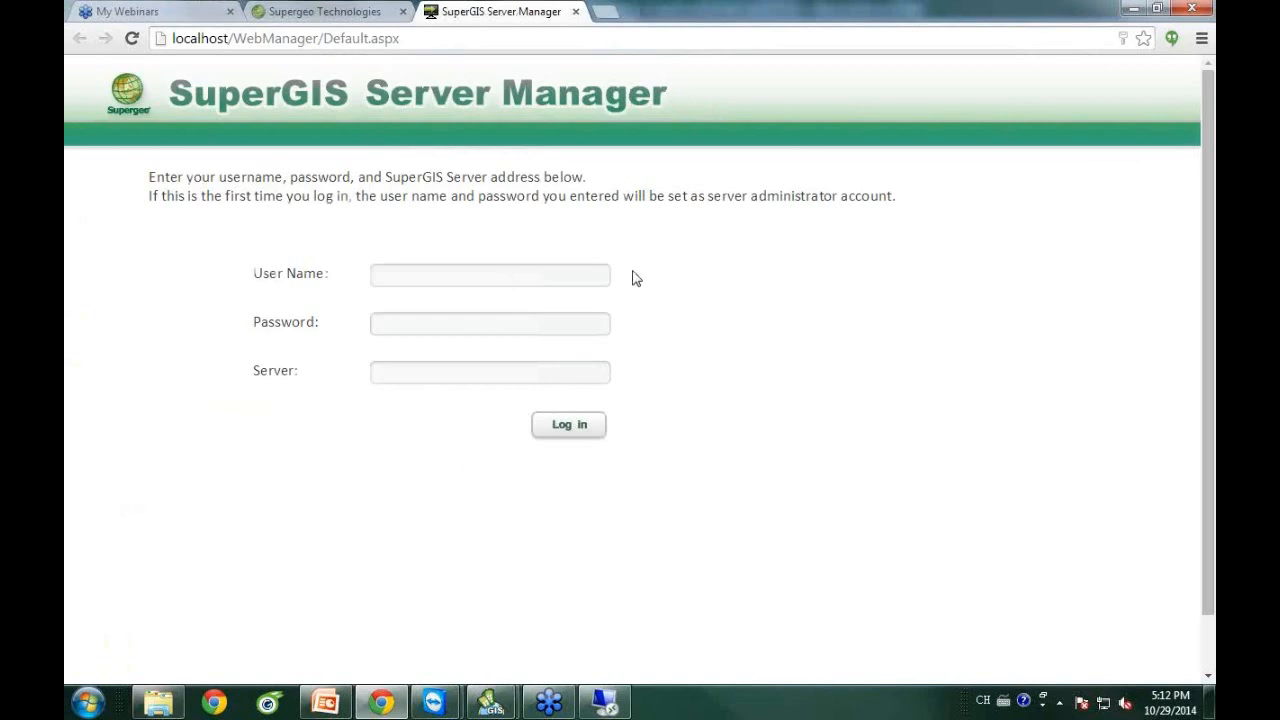
Sign in with the administrator user name and password, re-entering the password after a failed attempt.
click(447, 274)
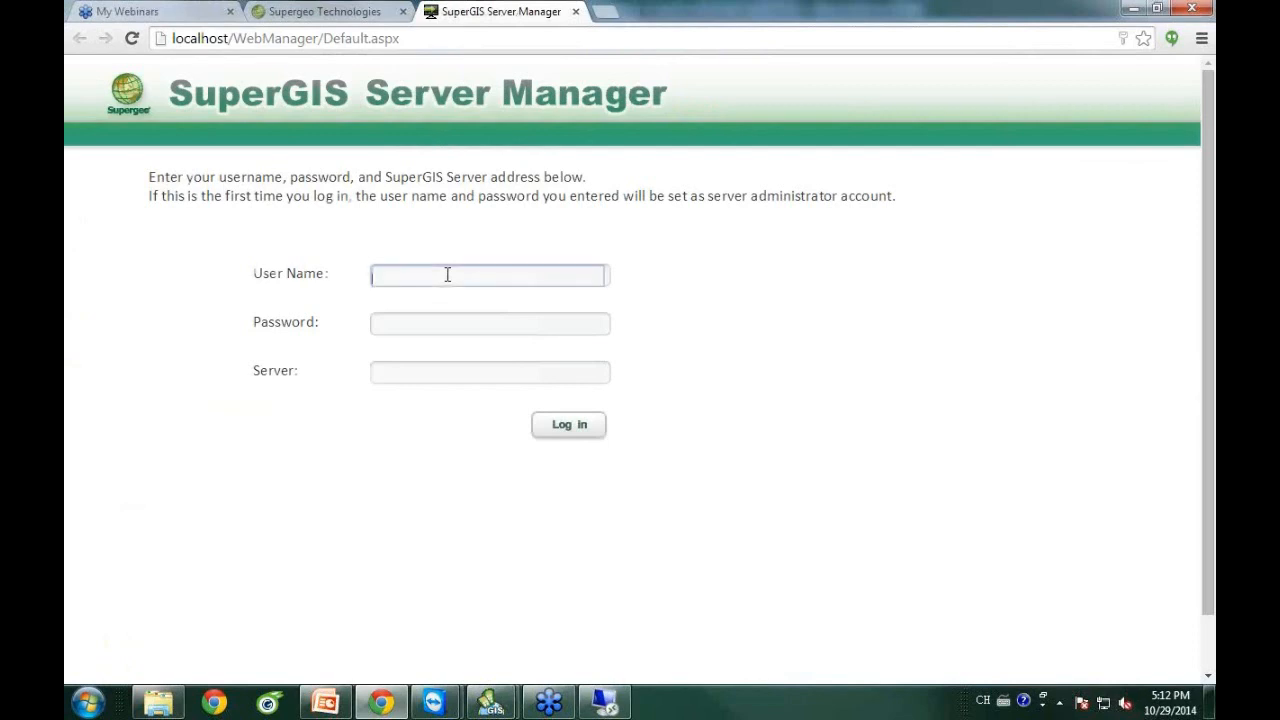
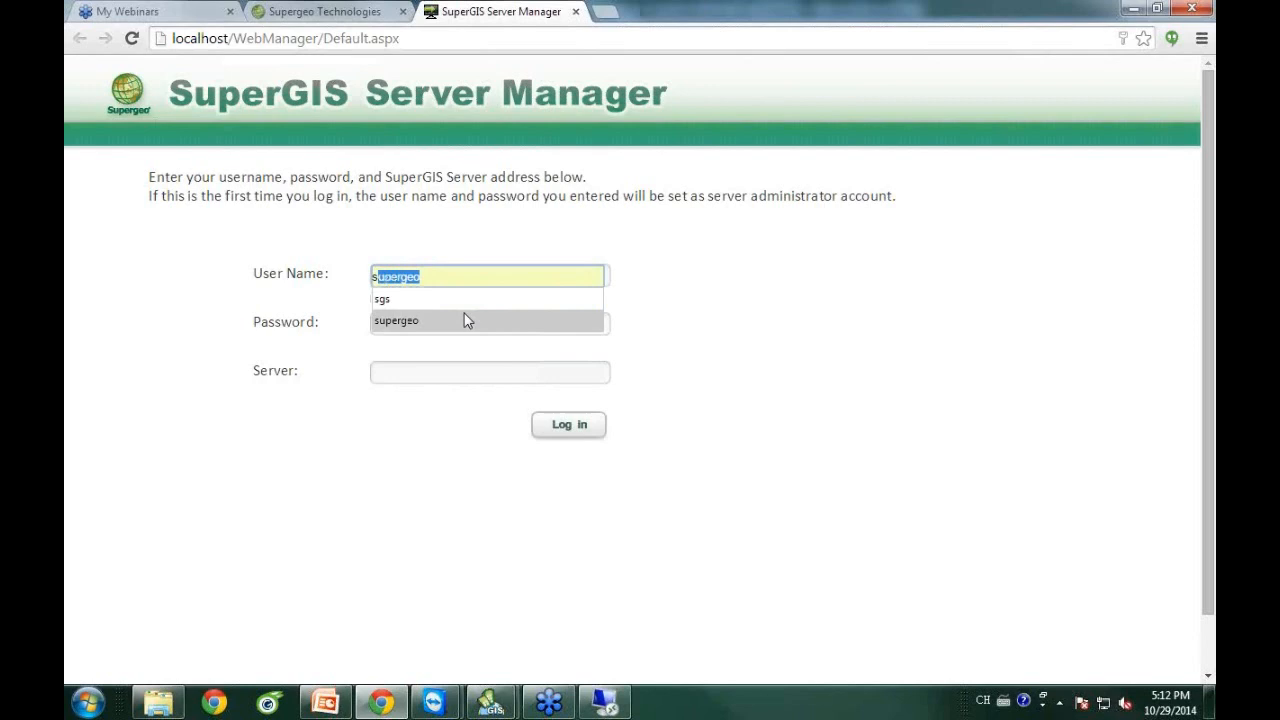
click(466, 320)
click(421, 320)
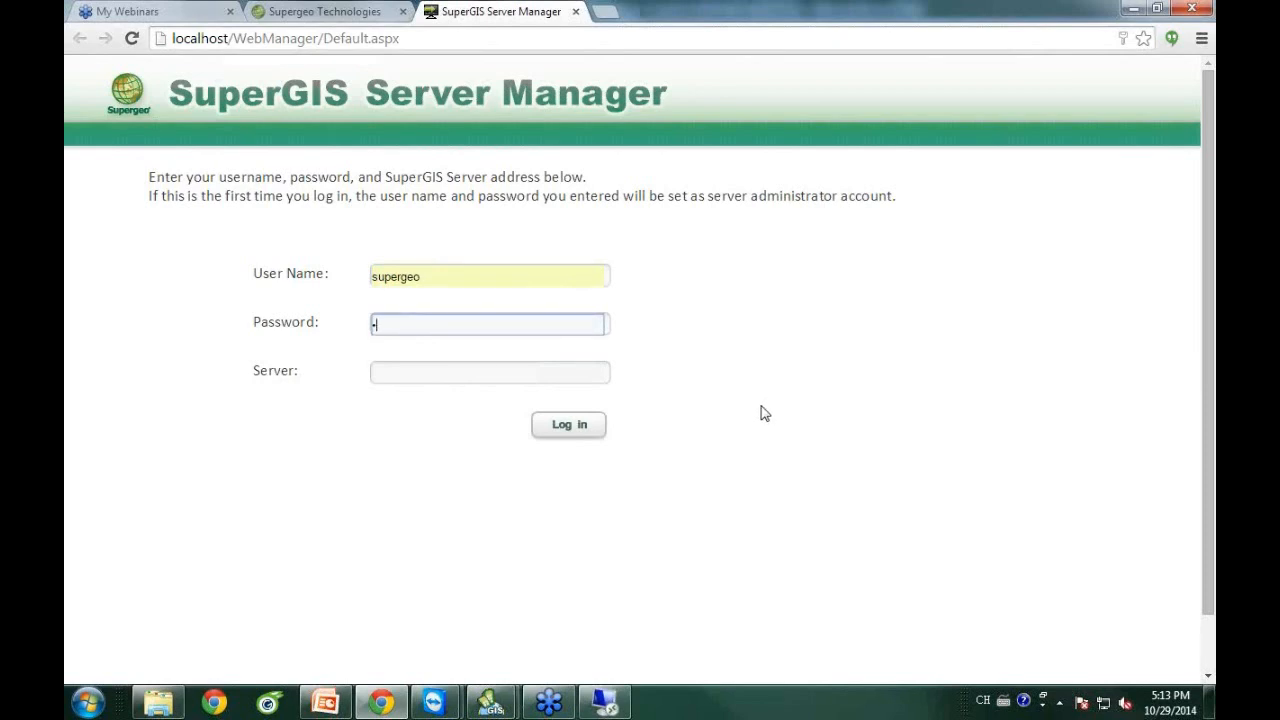
click(572, 430)
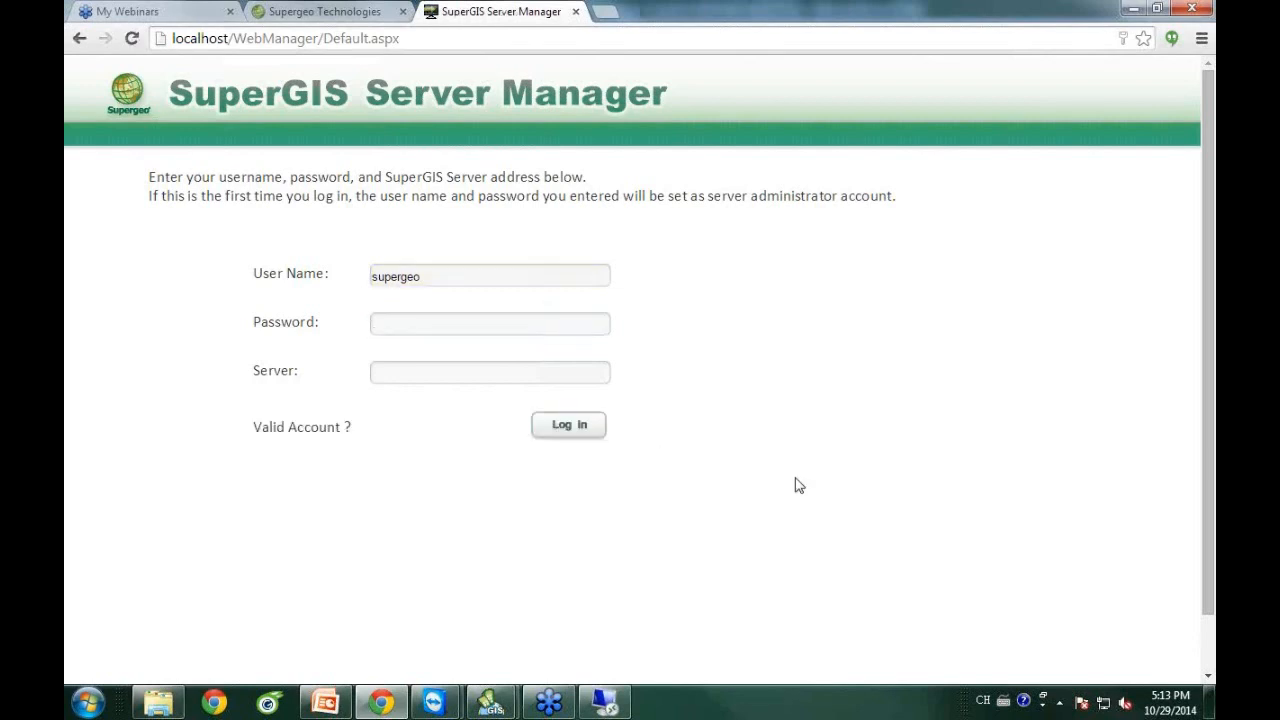
click(432, 328)
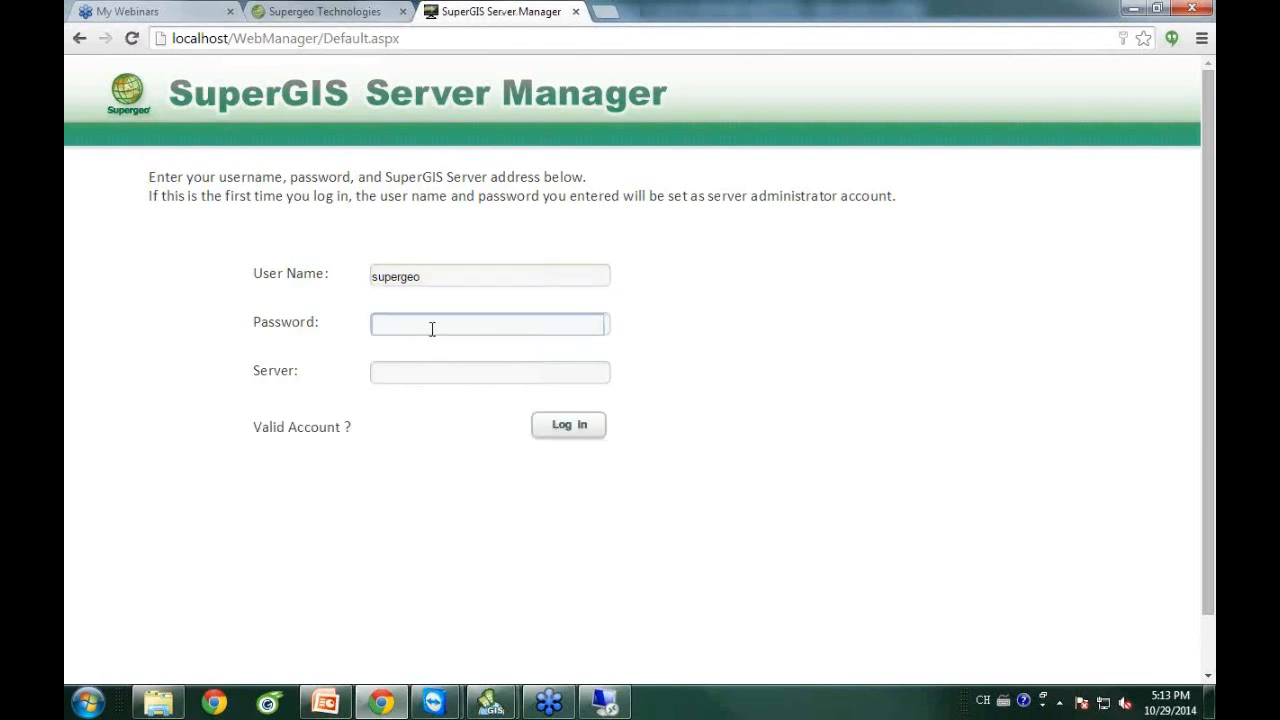
text(1)
click(569, 424)
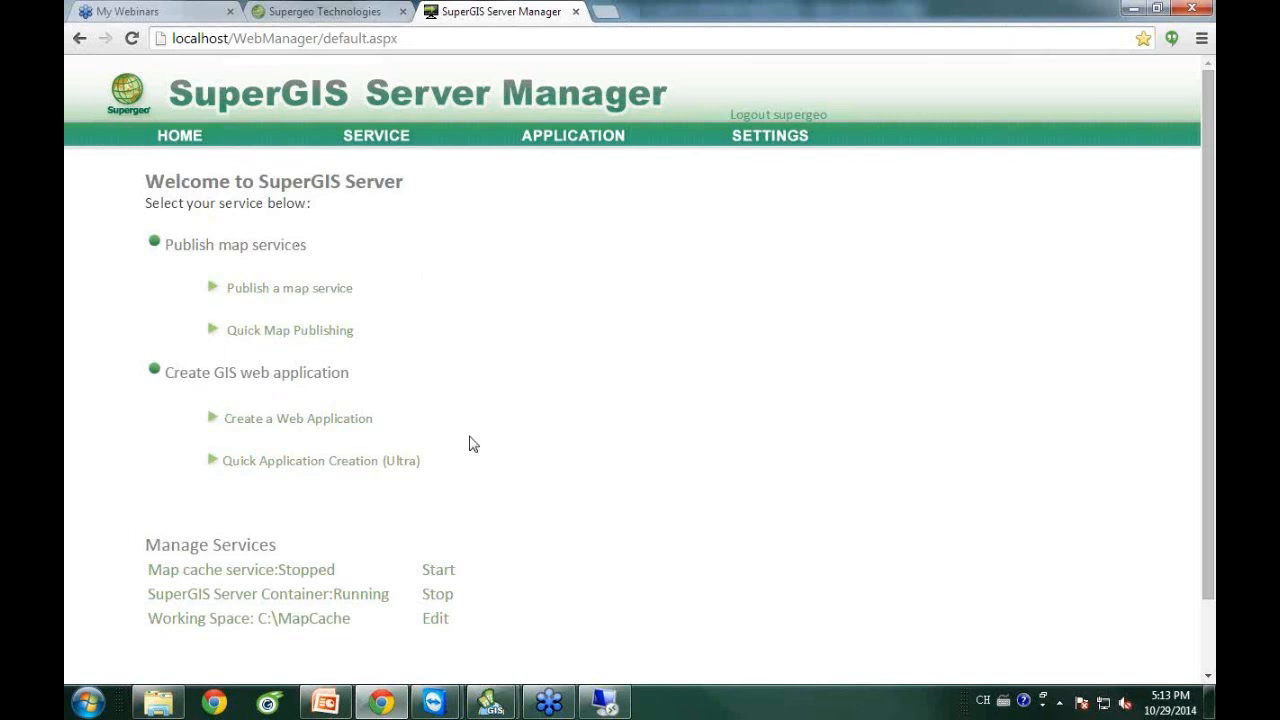
Open the SERVICE page to view the published services, including ATM.
scroll(473, 443, down, 1)
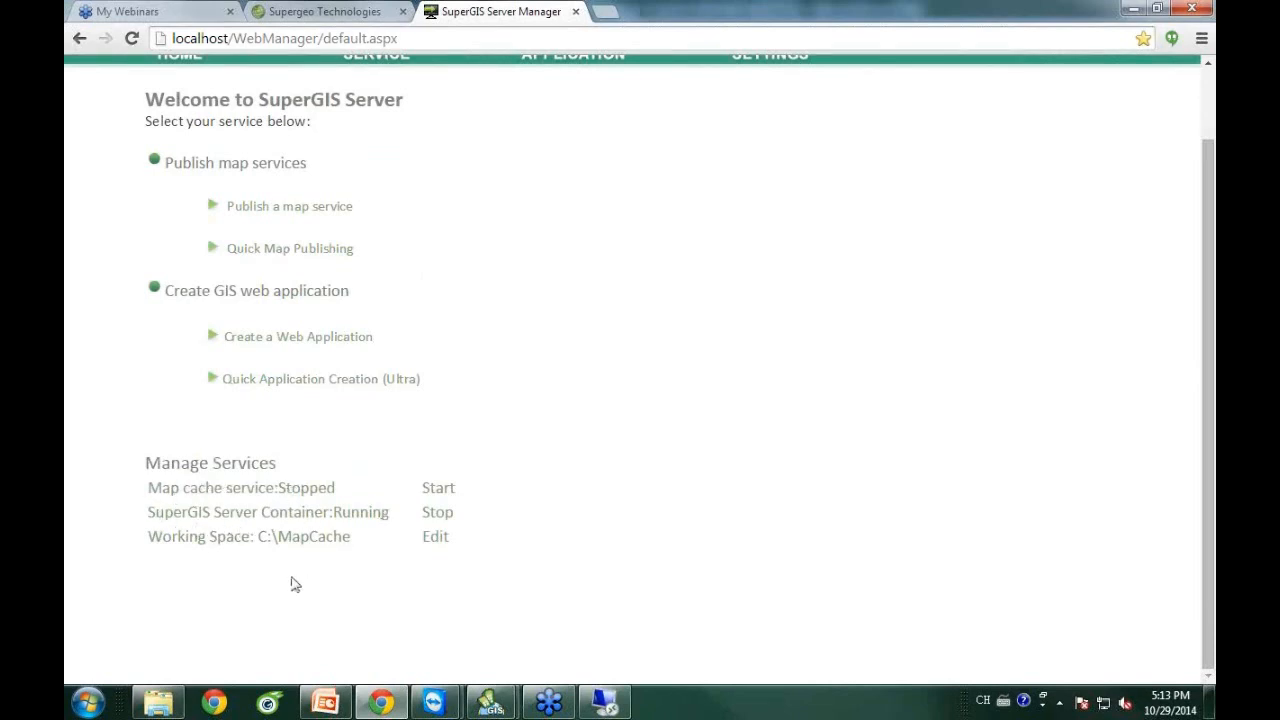
scroll(640, 495, up, 2)
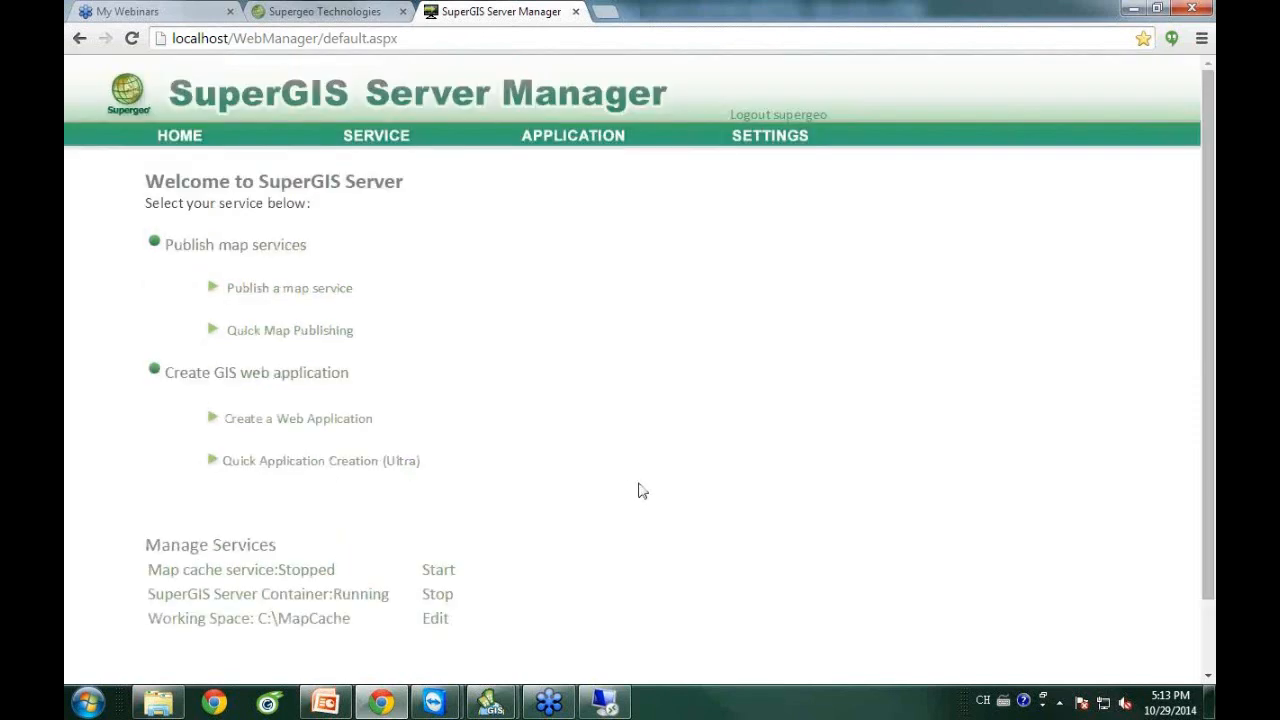
click(378, 152)
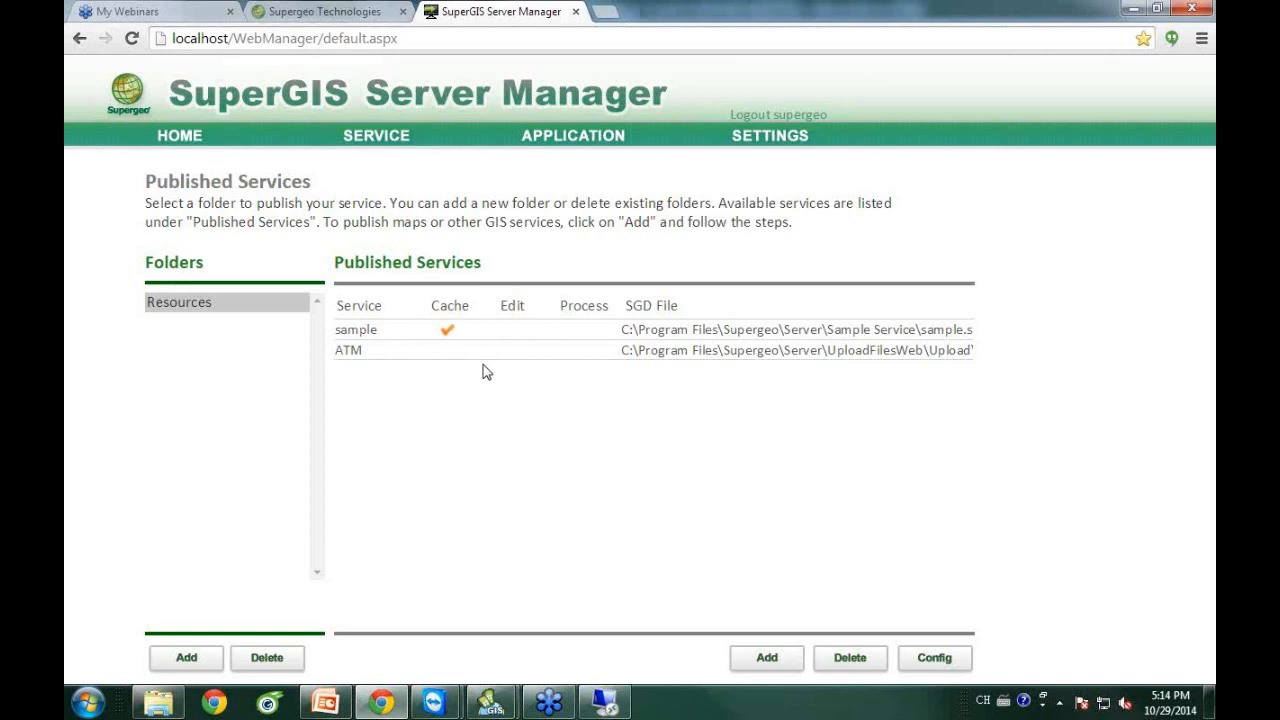
Open Config for the ATM service and check 'Use cache that you define below'.
click(388, 352)
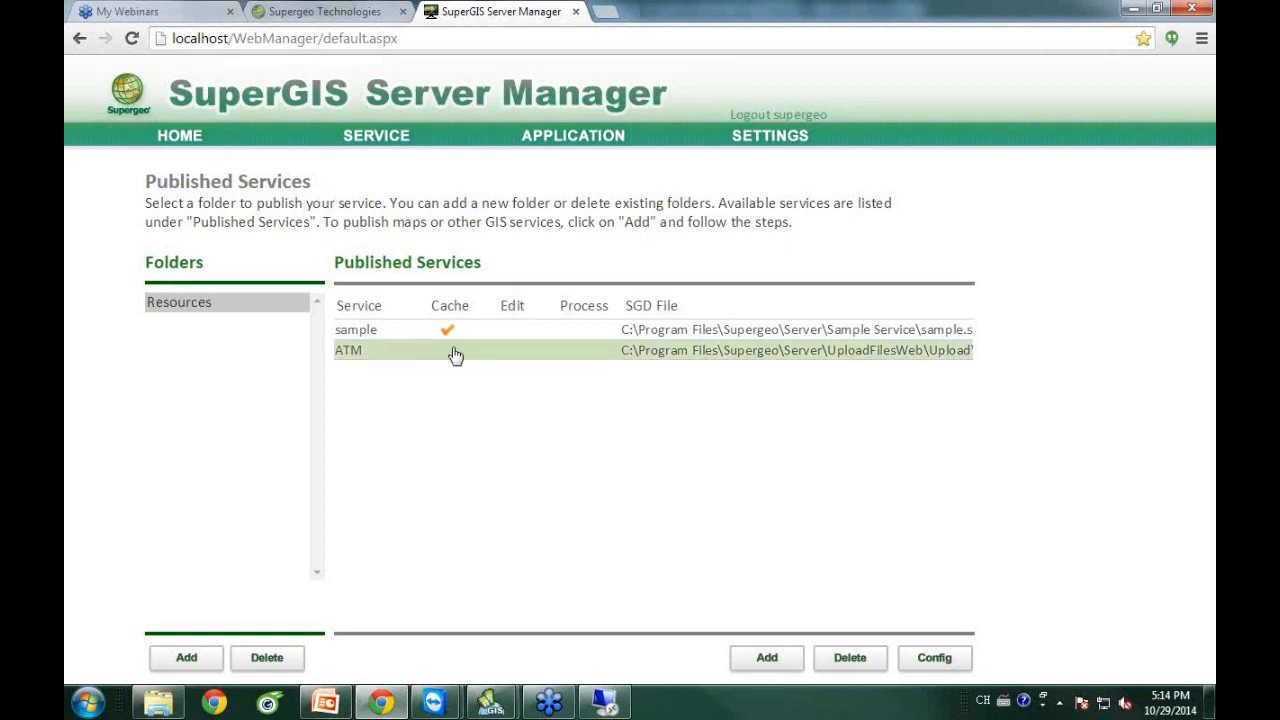
click(950, 657)
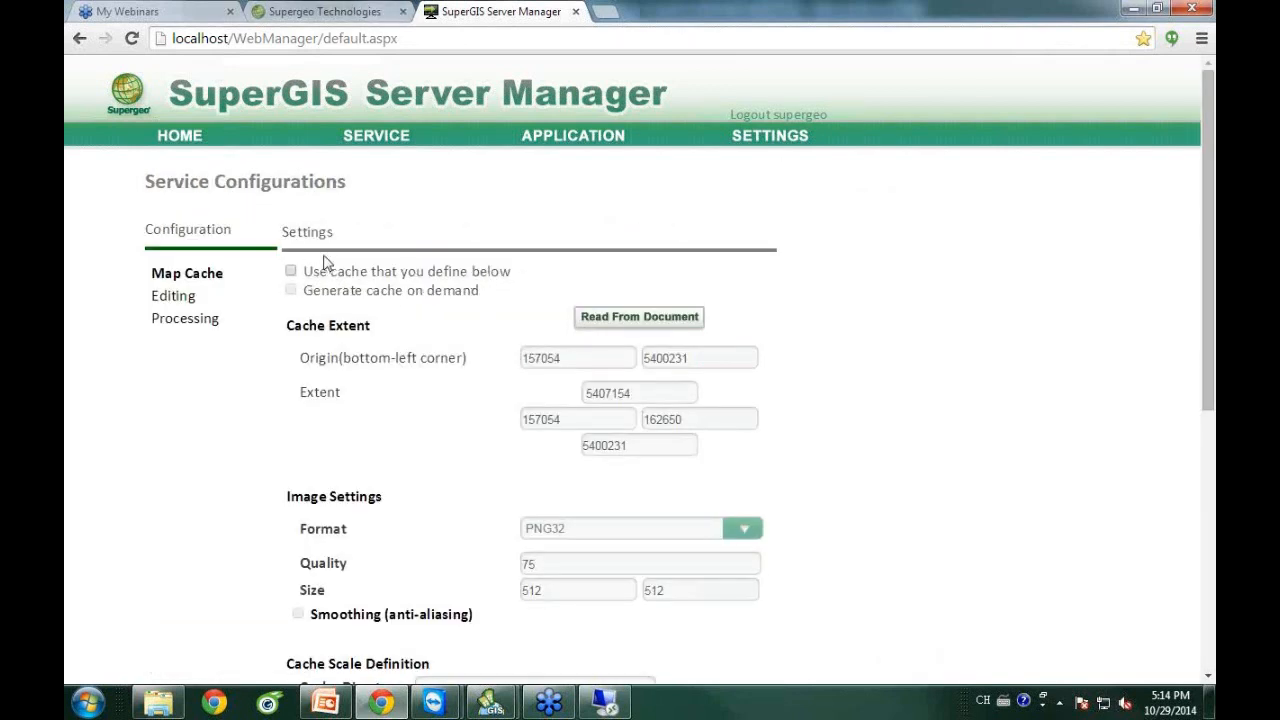
click(290, 271)
Keep Google.xml scales, limit cache levels to 5–17, fill the scale list, and finish with Done.
scroll(1017, 423, down, 3)
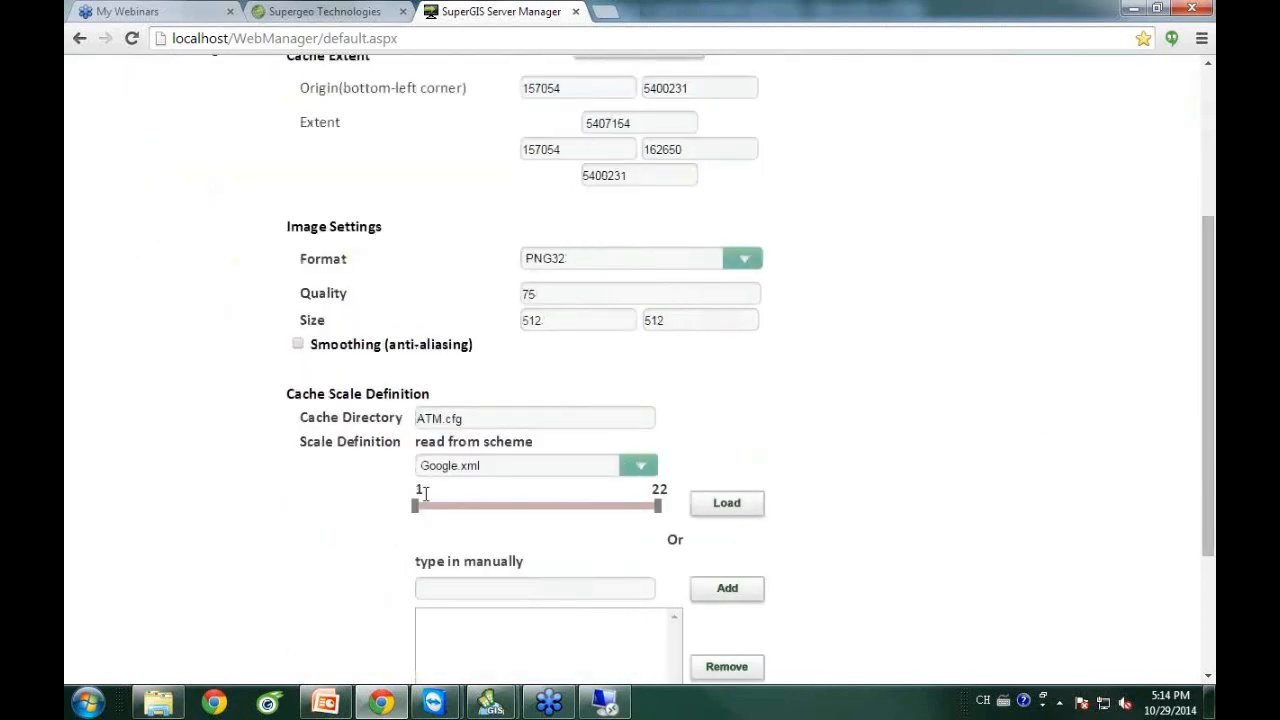
click(640, 470)
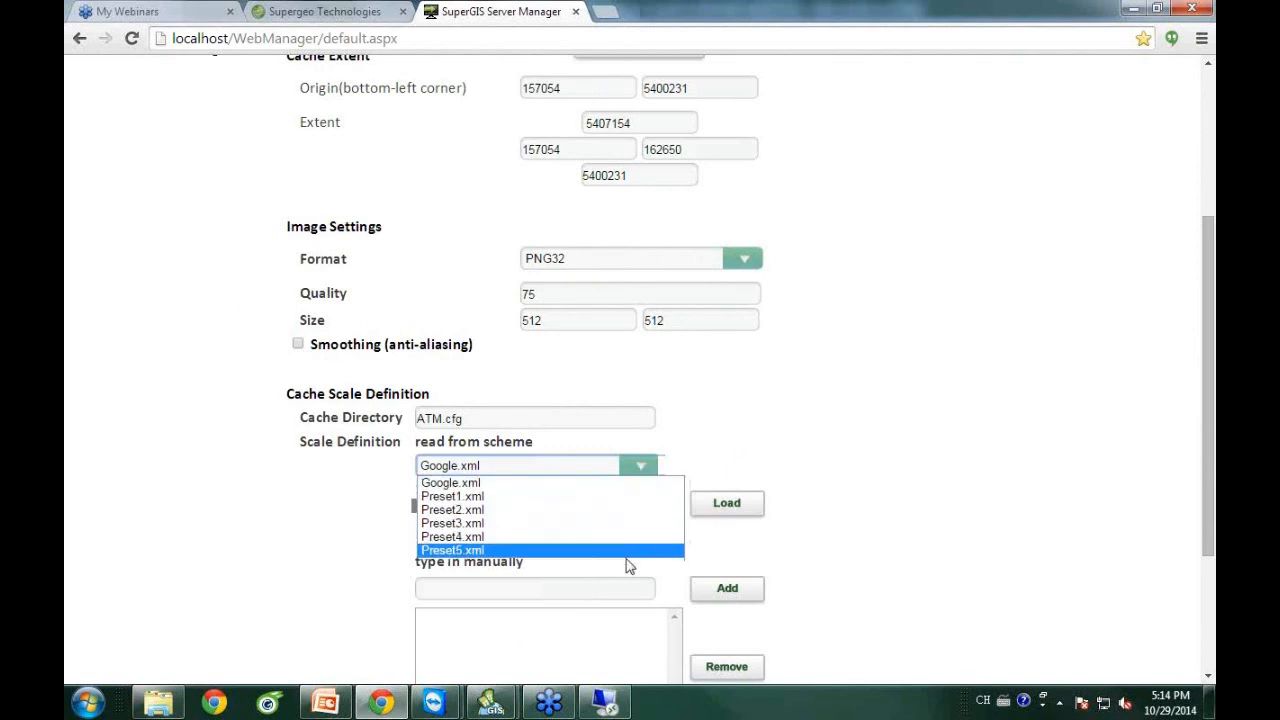
click(619, 484)
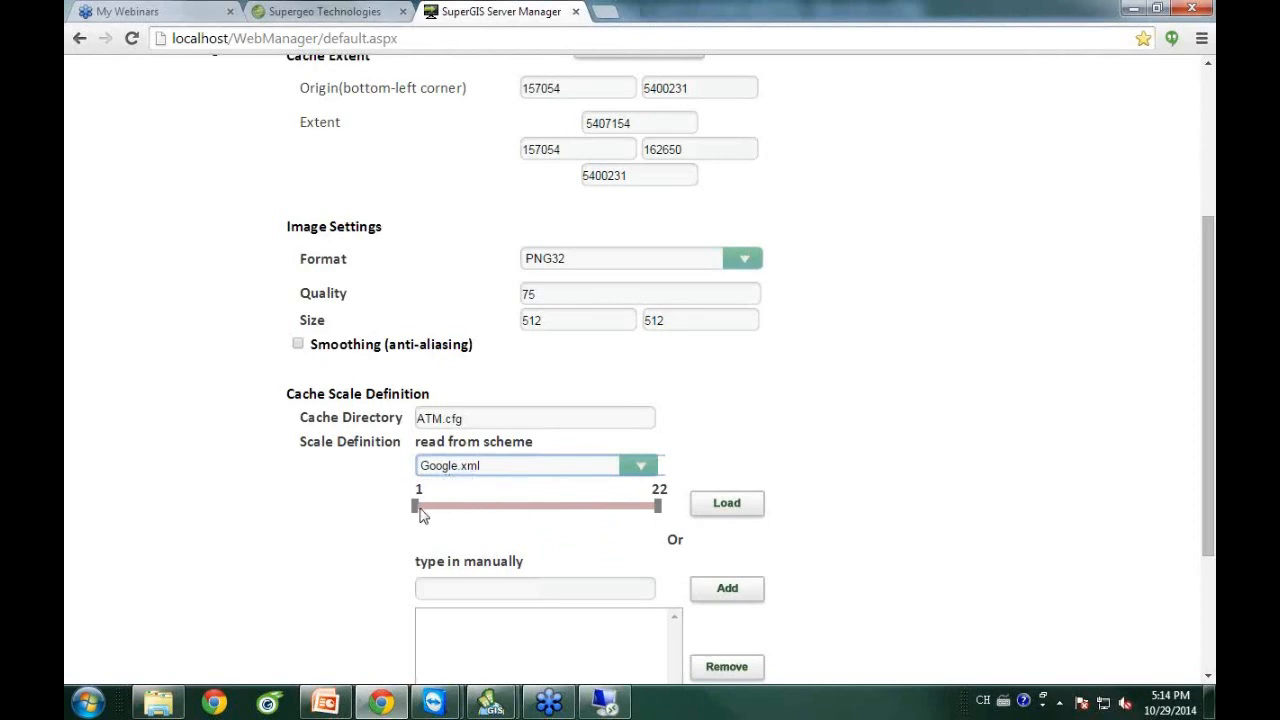
drag(419, 513, 461, 510)
drag(657, 513, 622, 506)
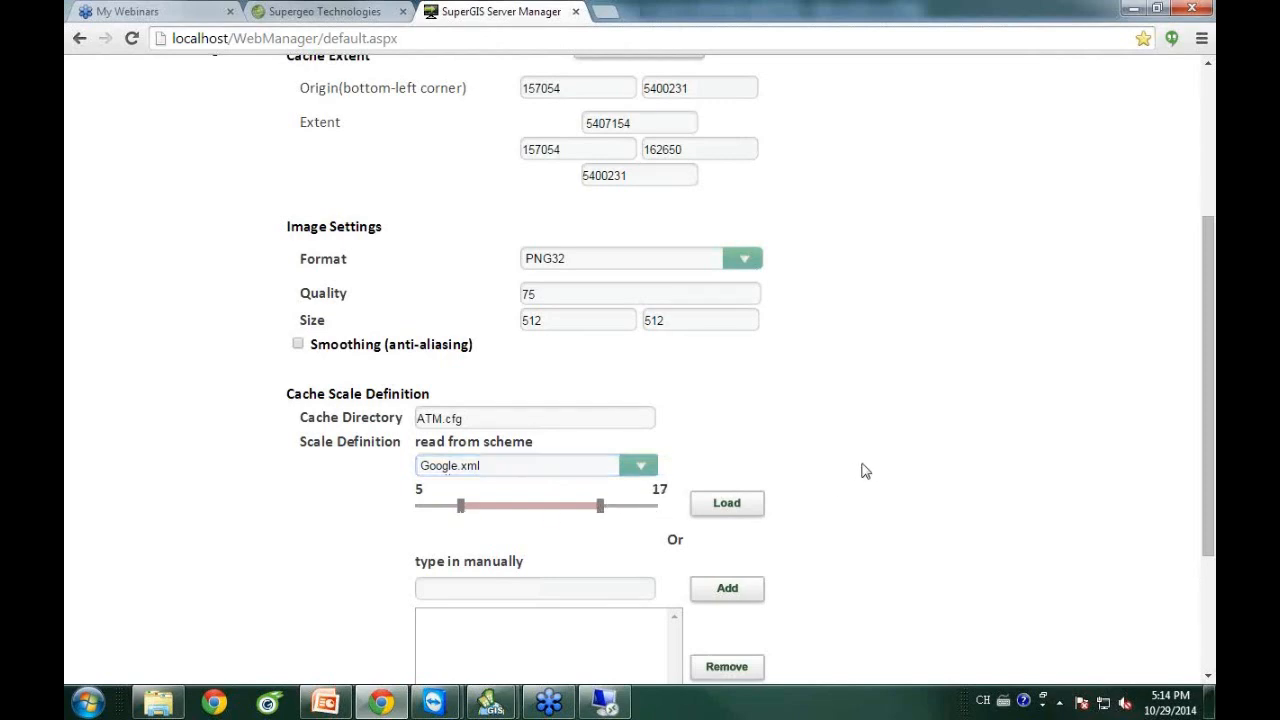
scroll(876, 470, down, 2)
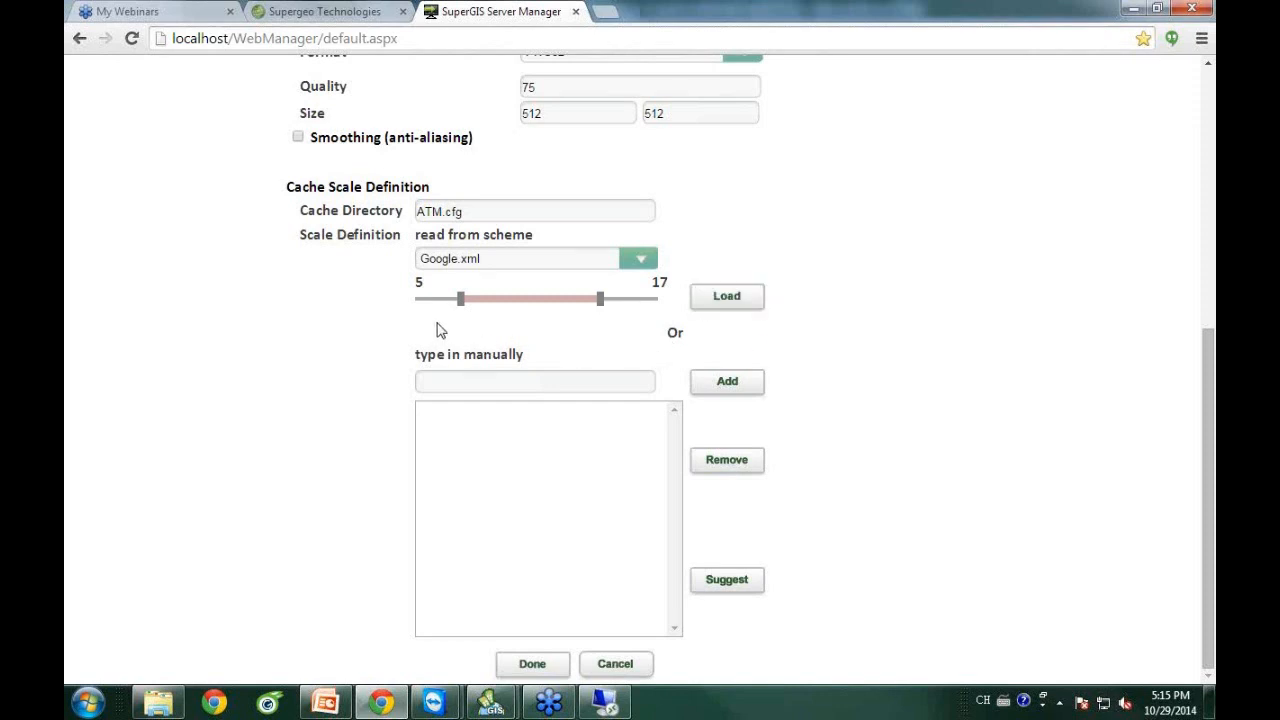
click(745, 300)
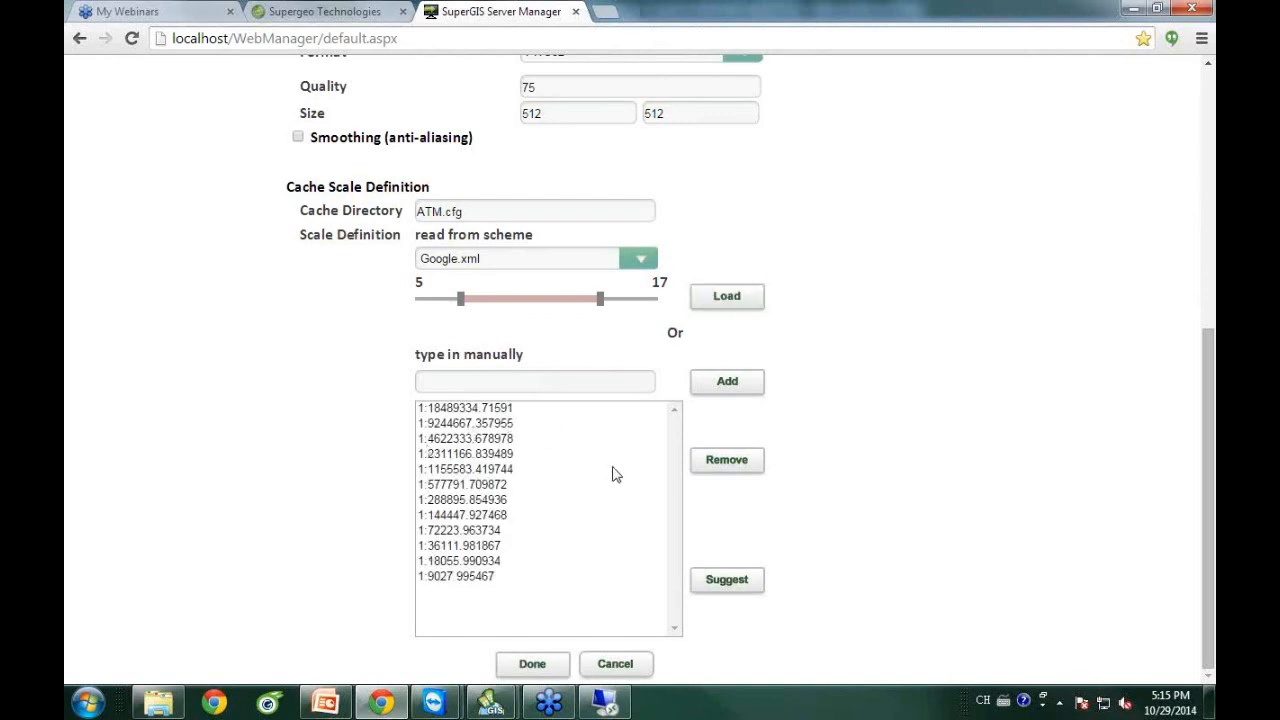
click(538, 664)
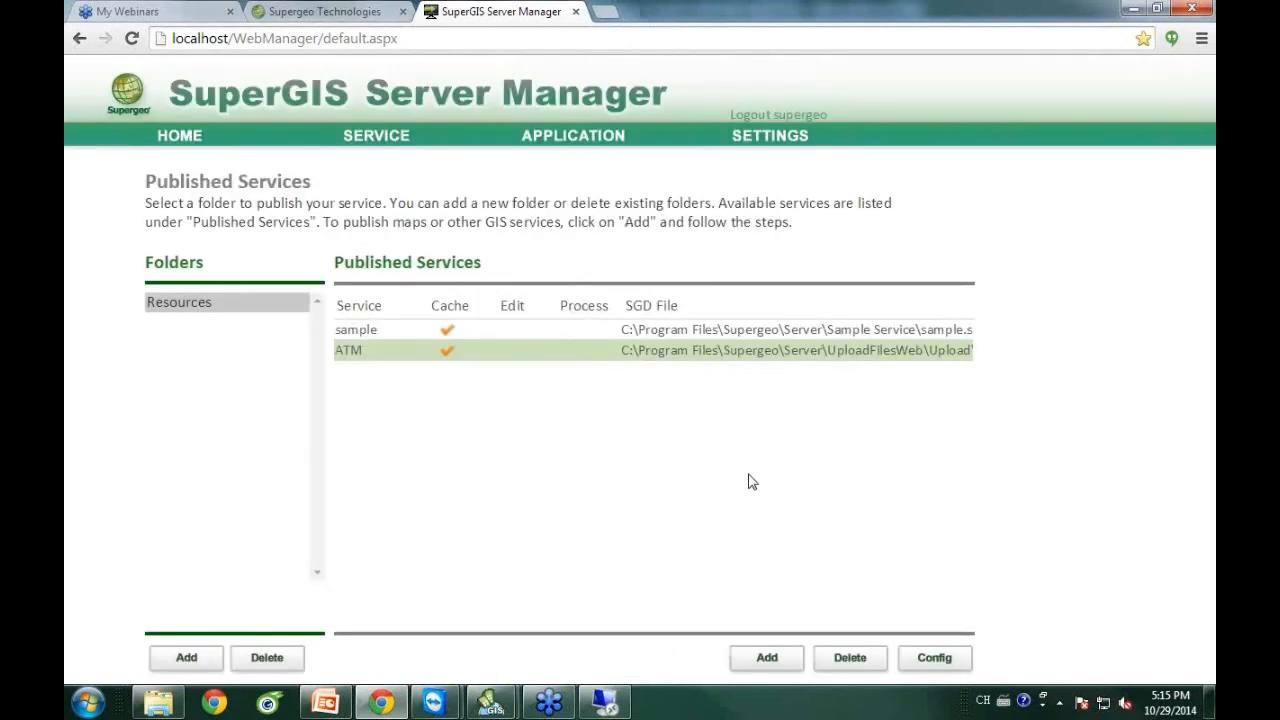
Go to the Web Application page, keeping Ultra as the application type.
click(583, 147)
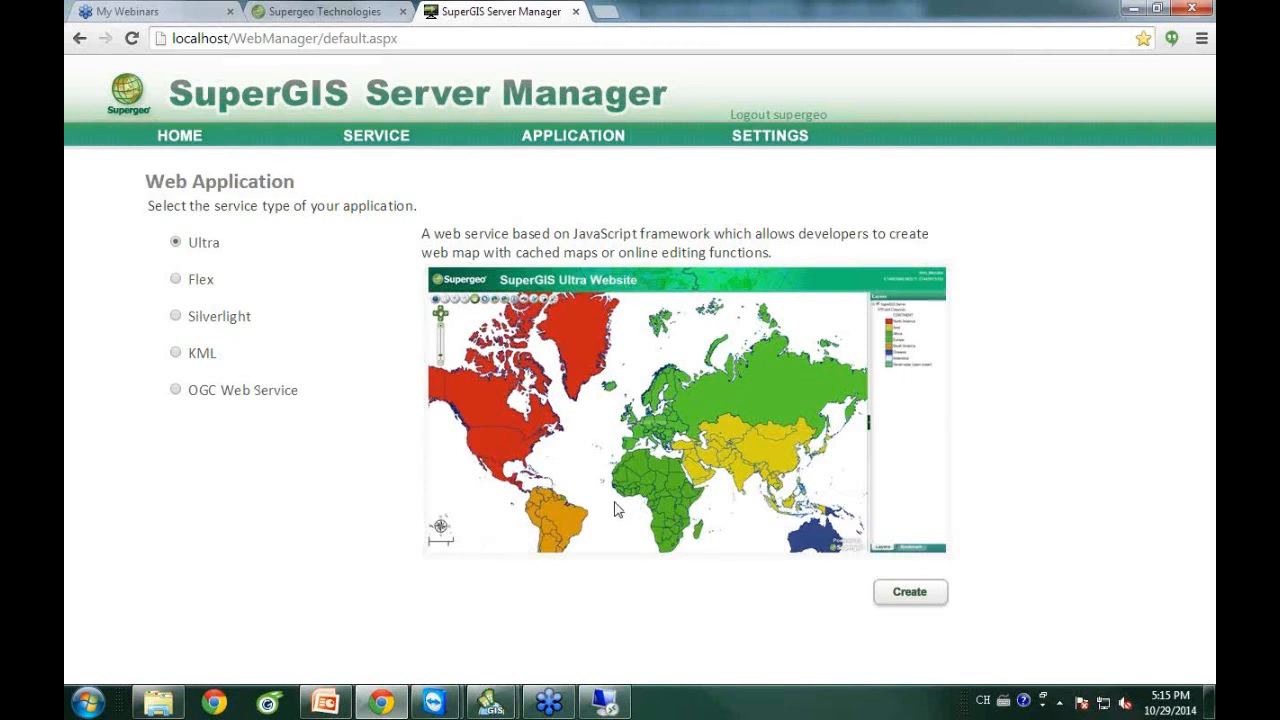
Create the Ultra web application ATM from ATM.cfg with an OSM base layer and map cache support.
click(922, 598)
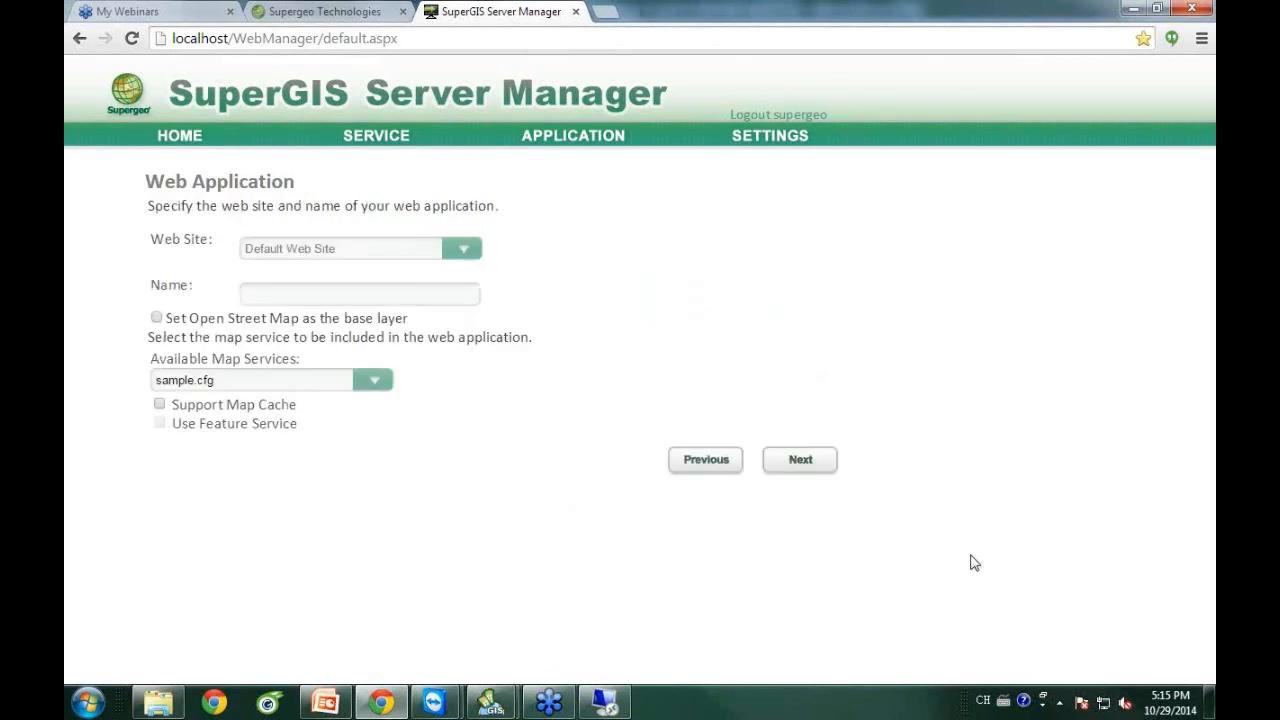
click(344, 300)
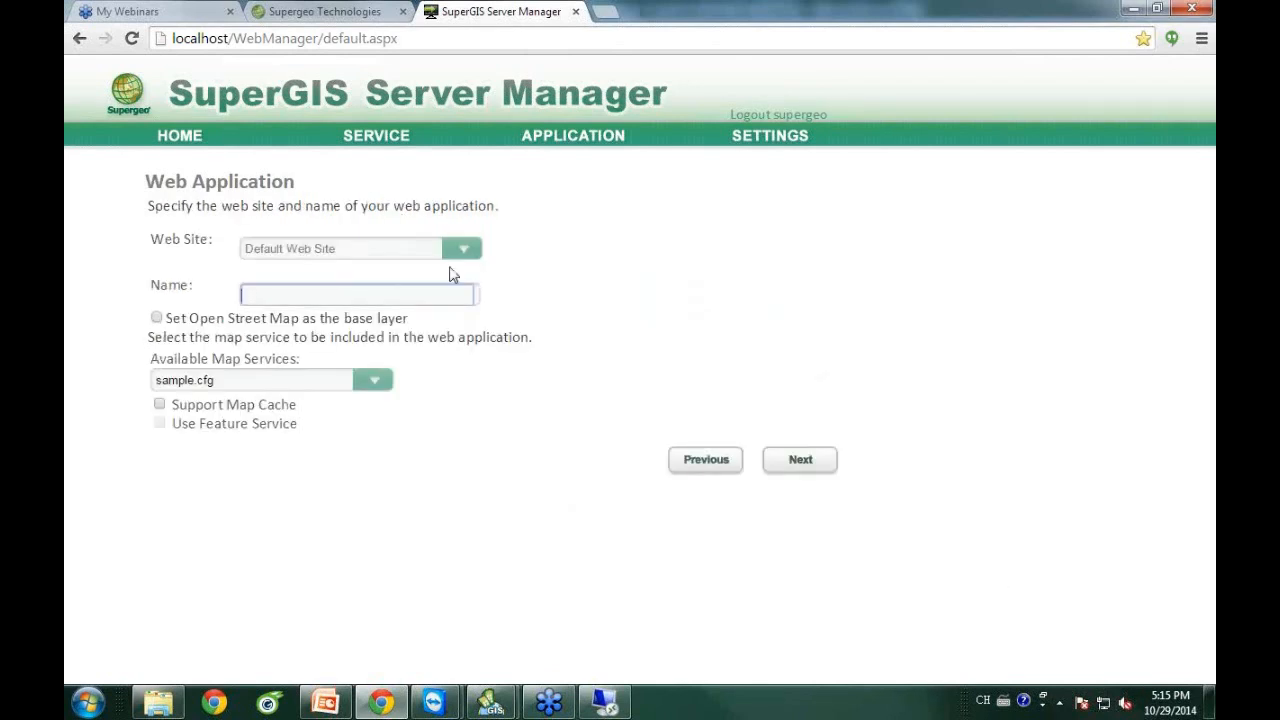
text(A)
text(IT)
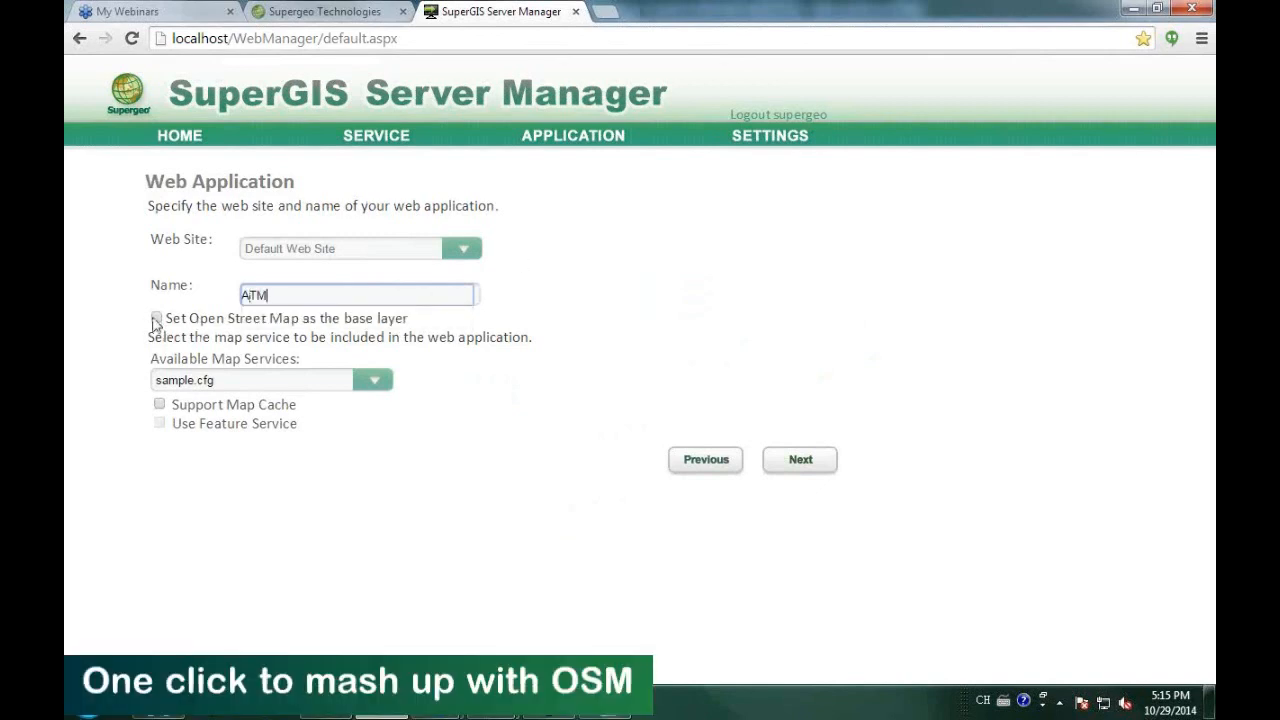
click(157, 319)
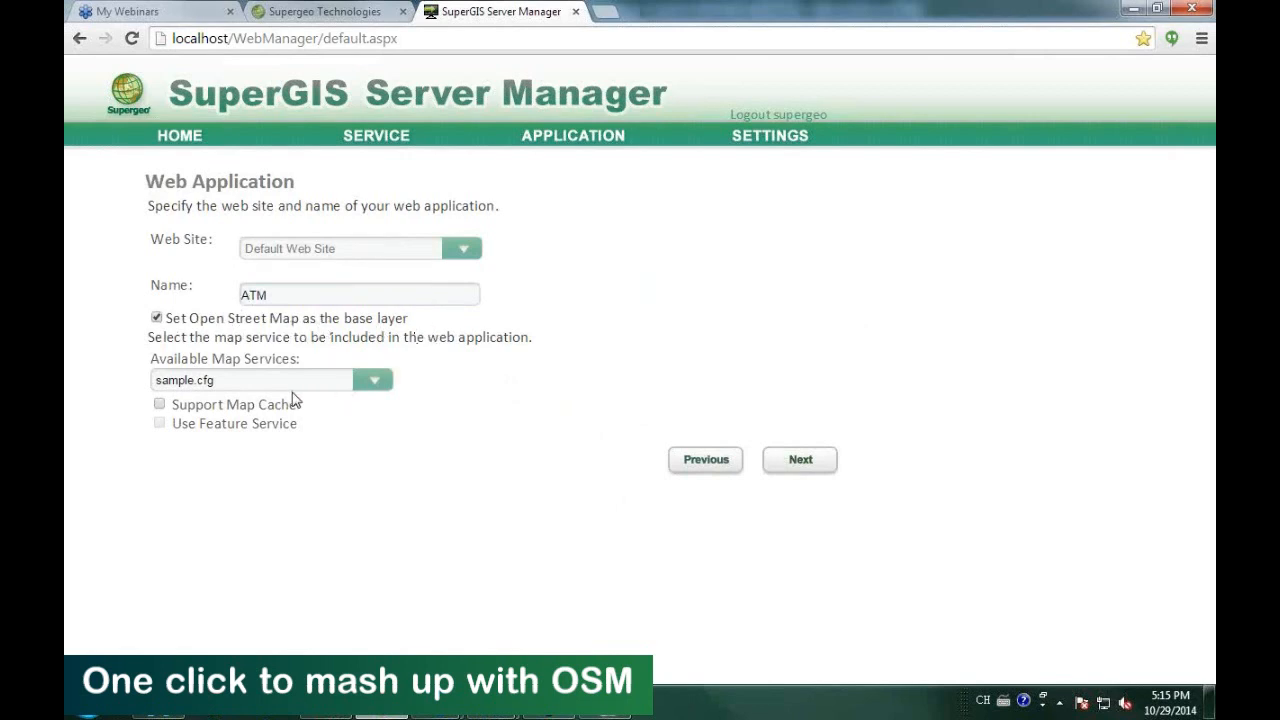
click(377, 381)
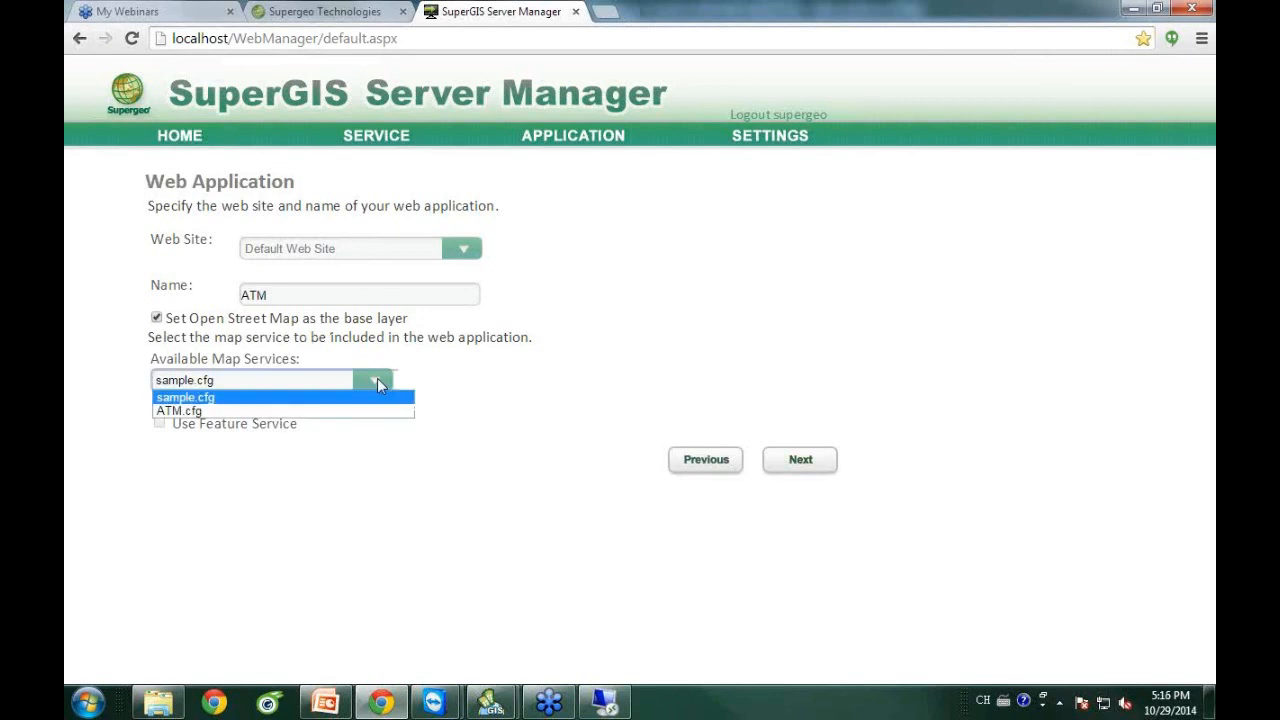
click(303, 413)
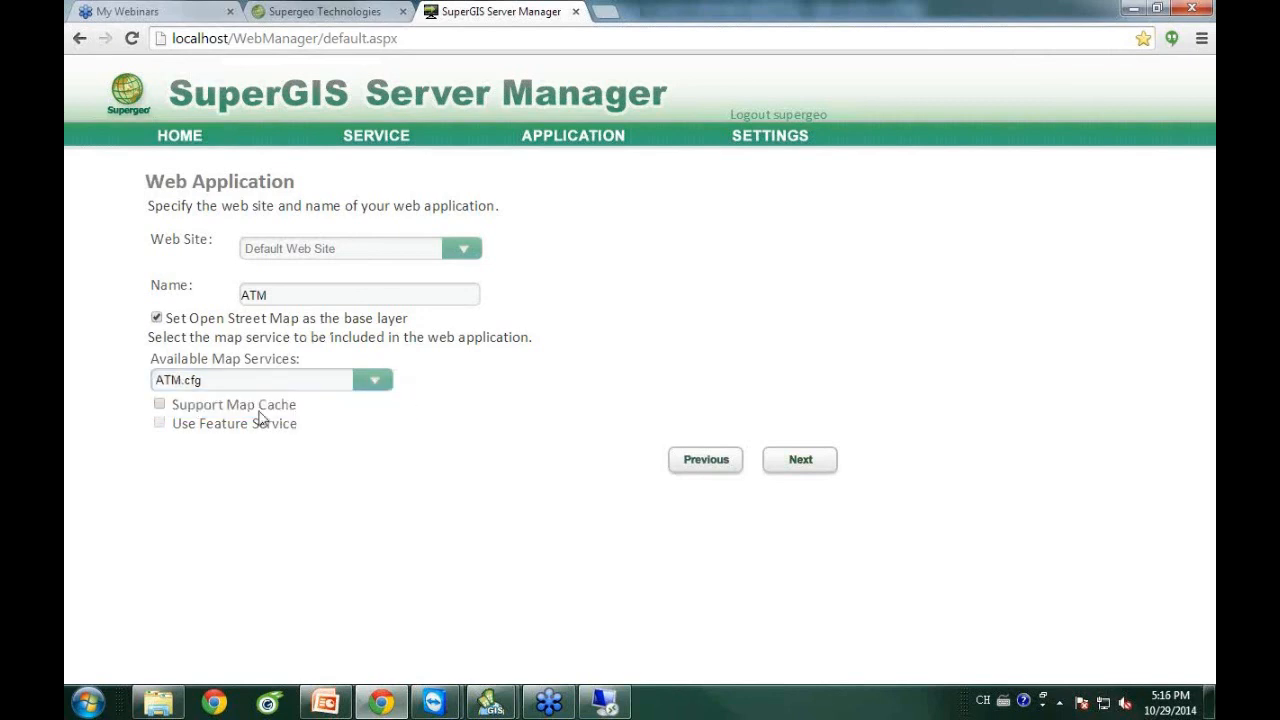
click(158, 406)
click(800, 462)
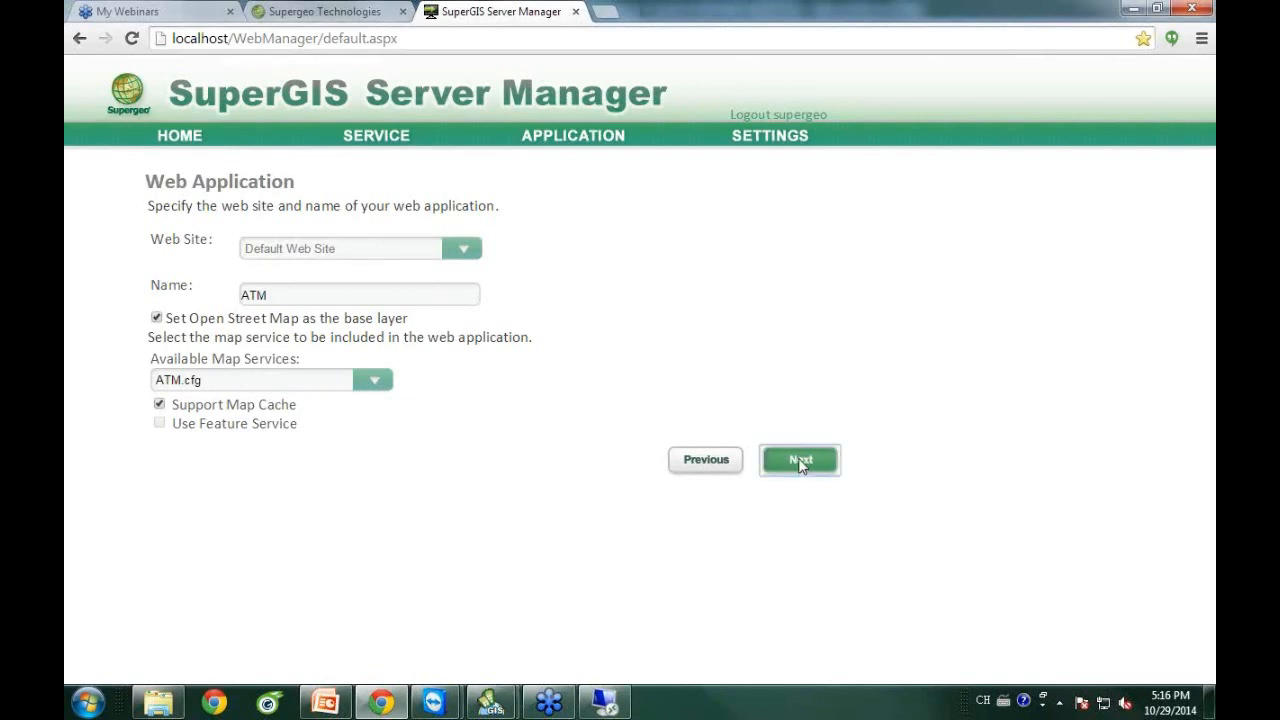
click(806, 324)
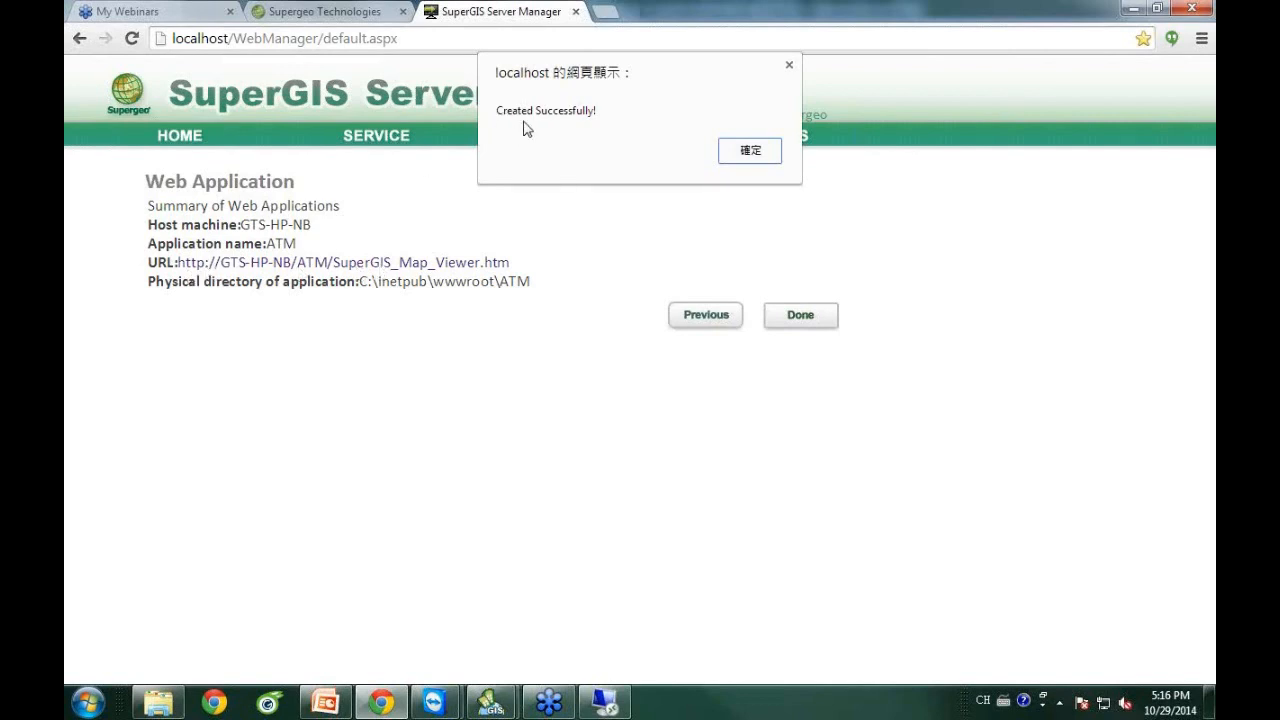
Dismiss the success message and open the application's URL in a new tab.
click(752, 152)
right_click(421, 265)
click(447, 274)
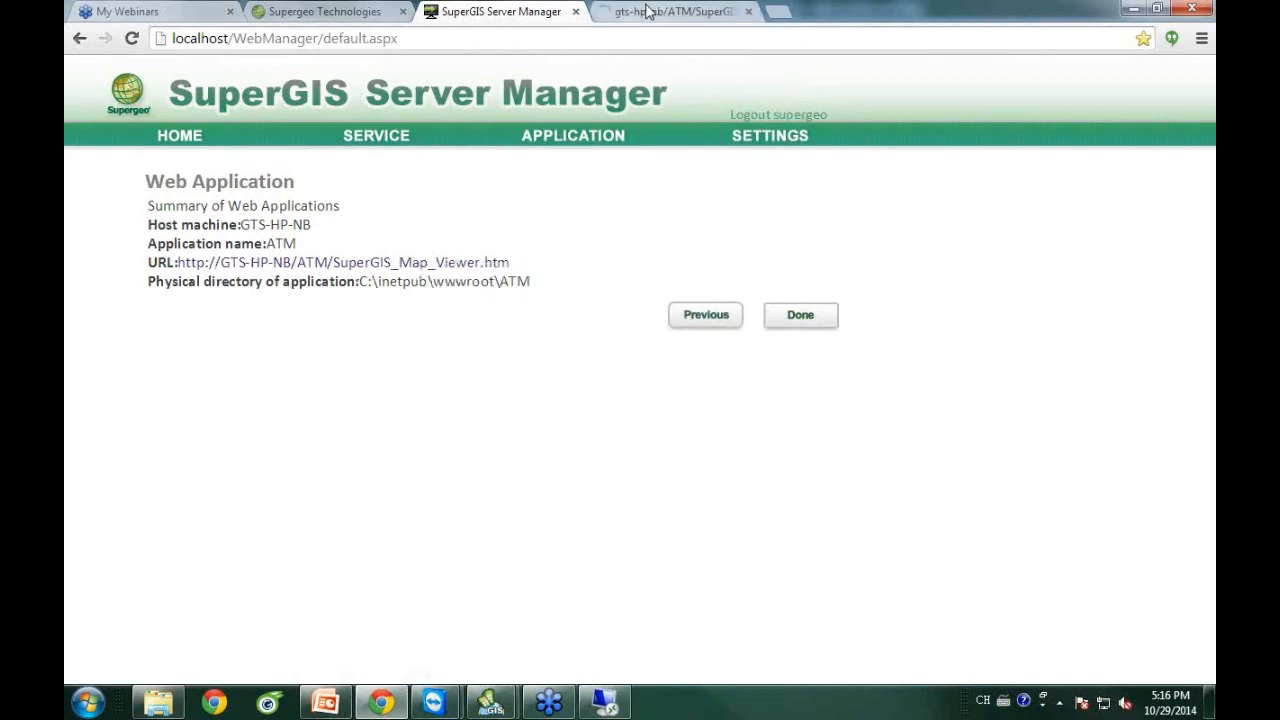
In the new map viewer, pan and zoom into the ATM points around central Toulouse.
click(615, 10)
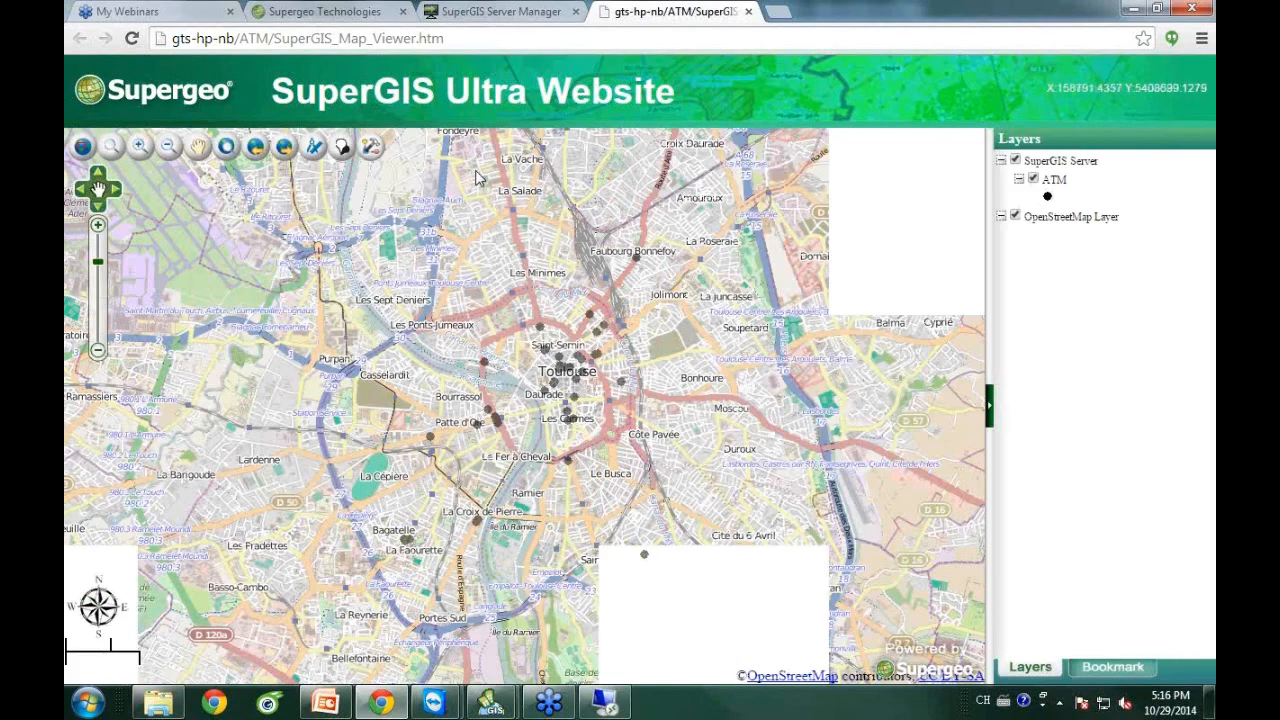
click(199, 147)
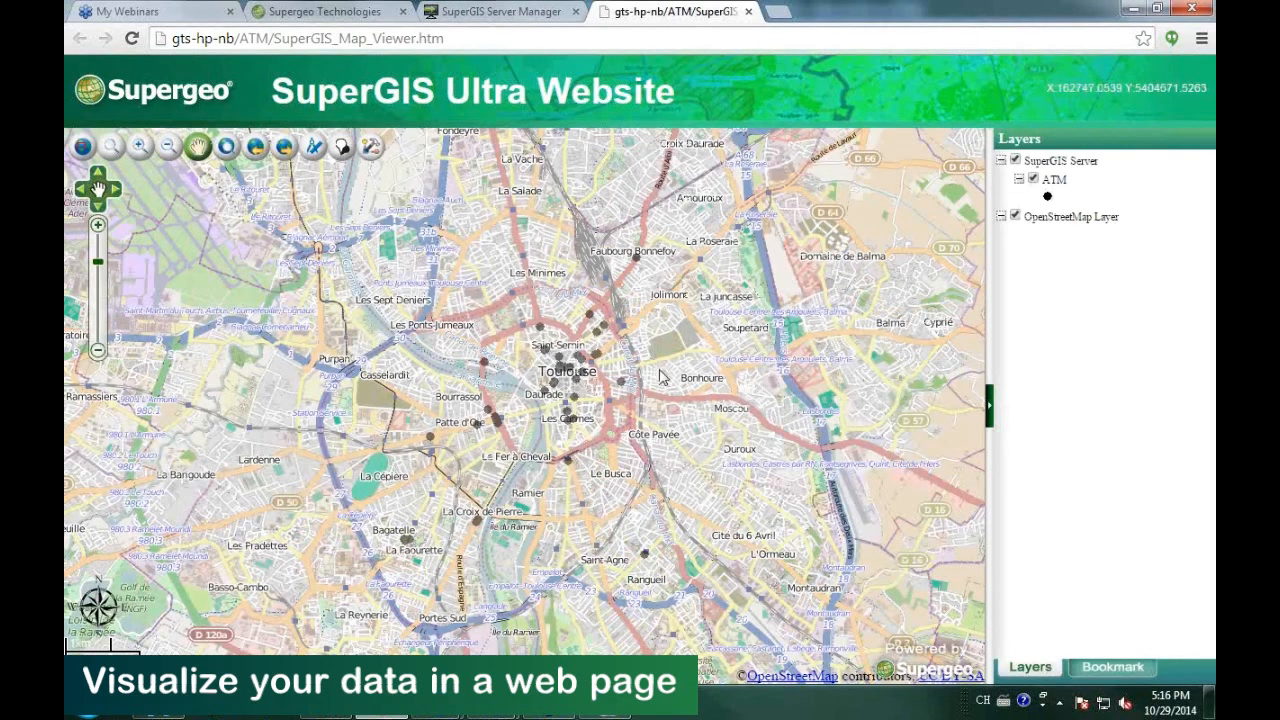
drag(645, 357, 604, 283)
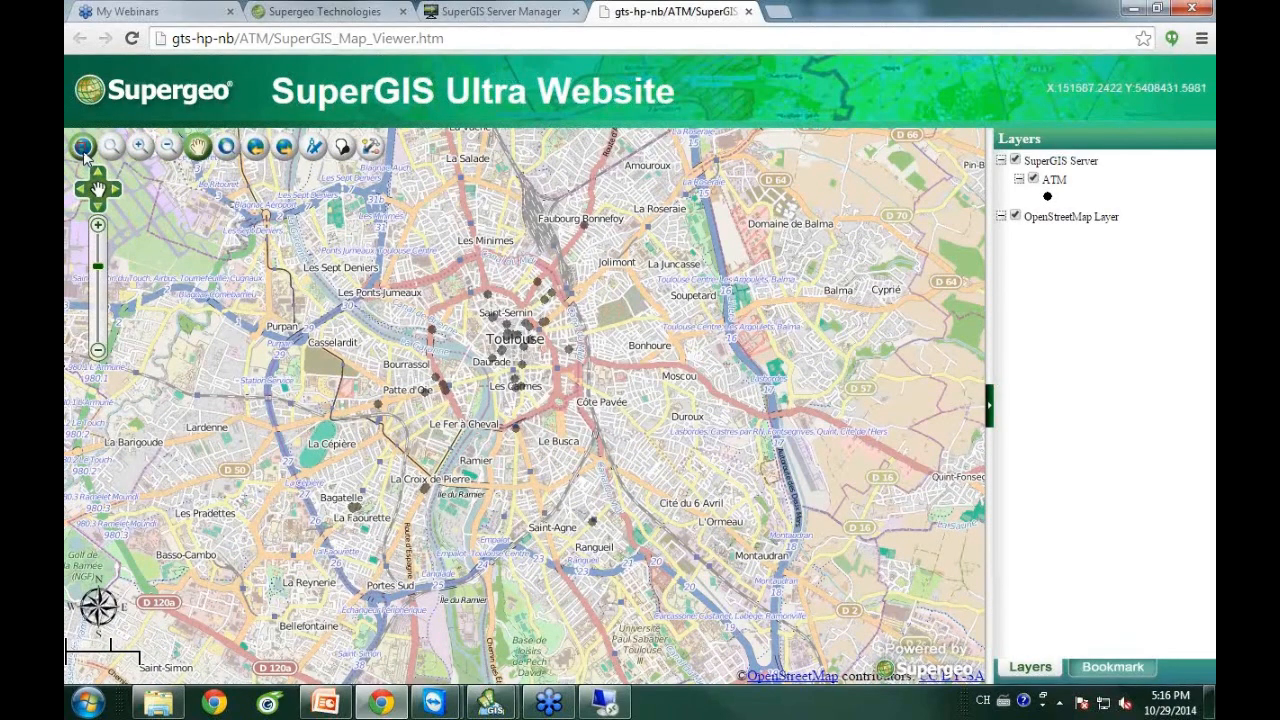
click(140, 147)
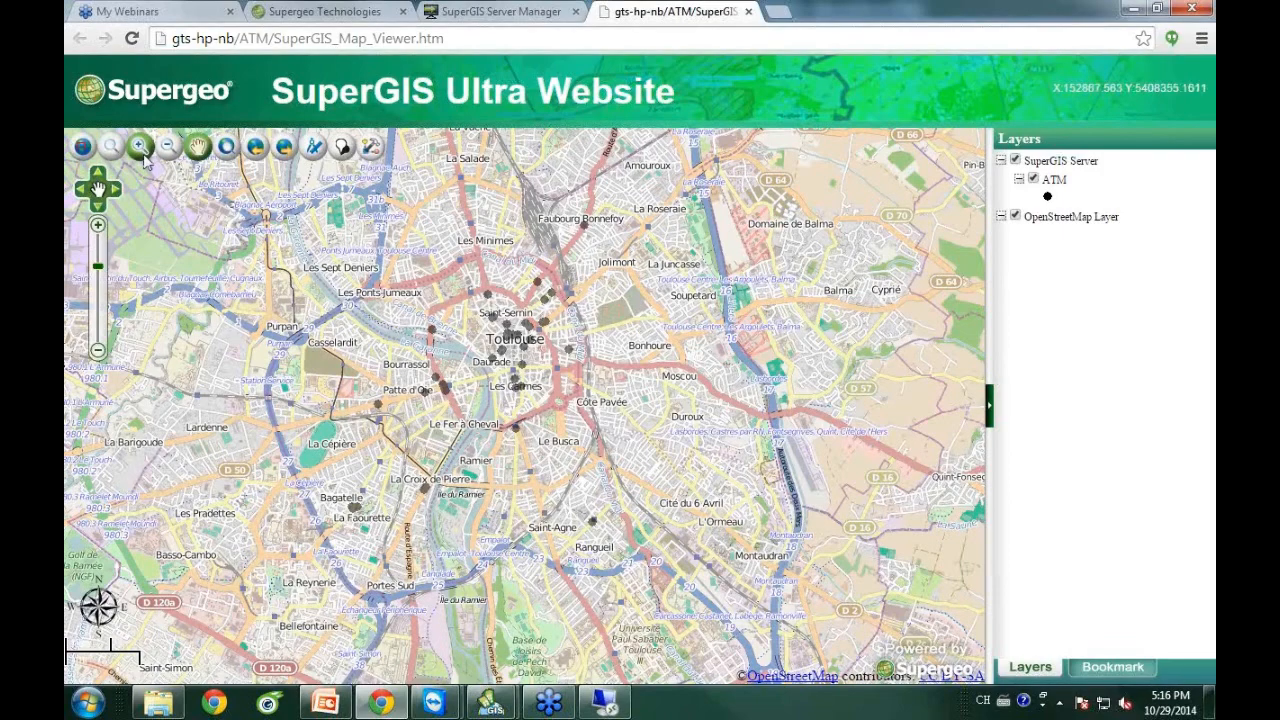
drag(449, 289, 693, 508)
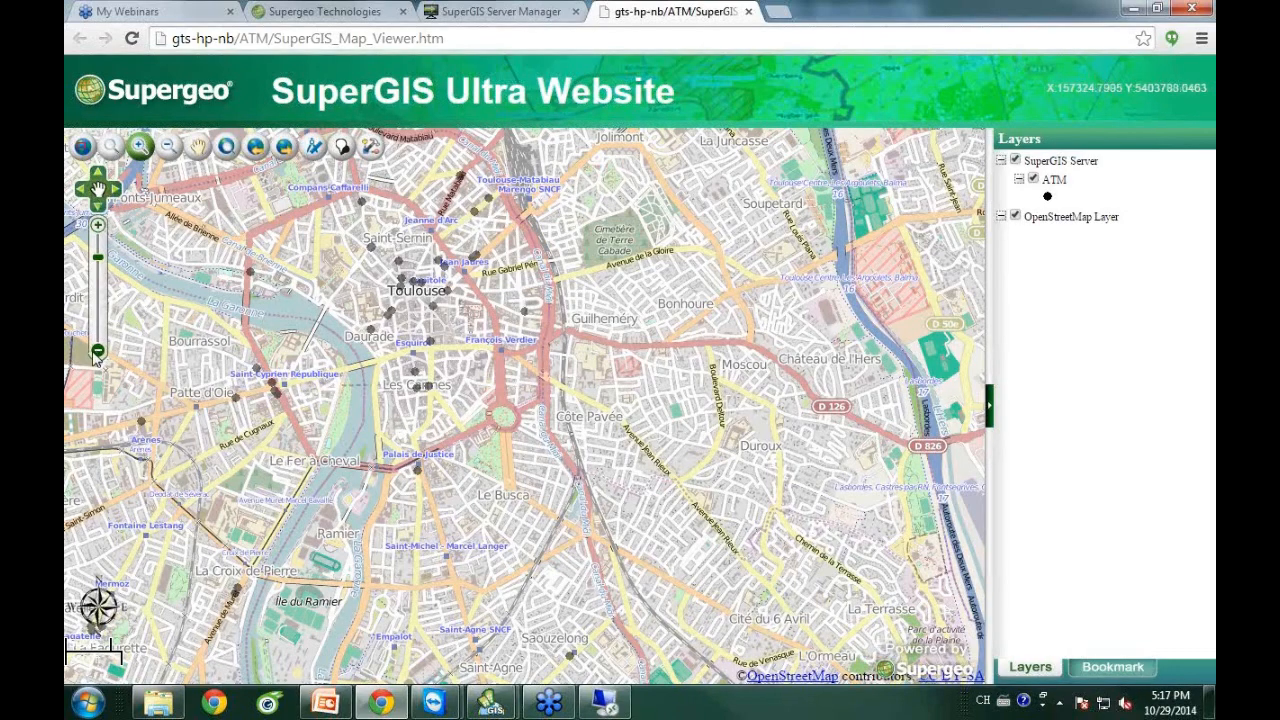
Refine the Toulouse view by zooming out and back in, then panning the map.
click(95, 352)
click(98, 226)
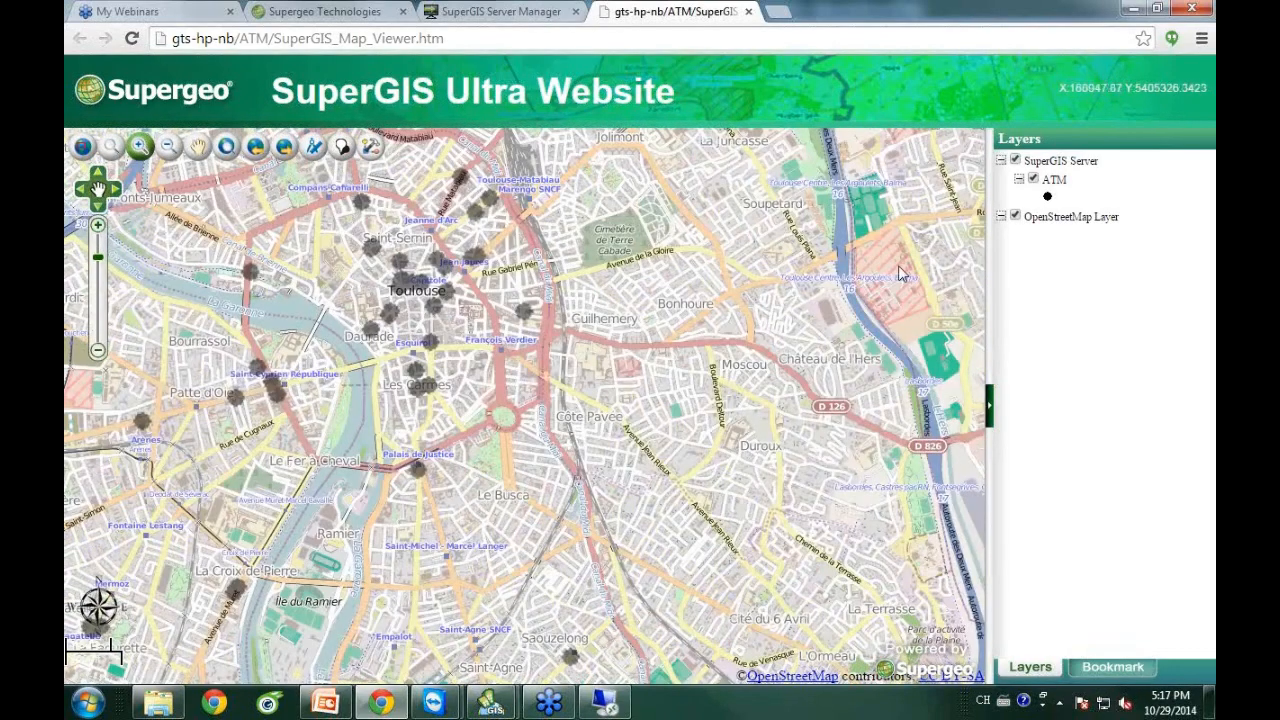
click(198, 147)
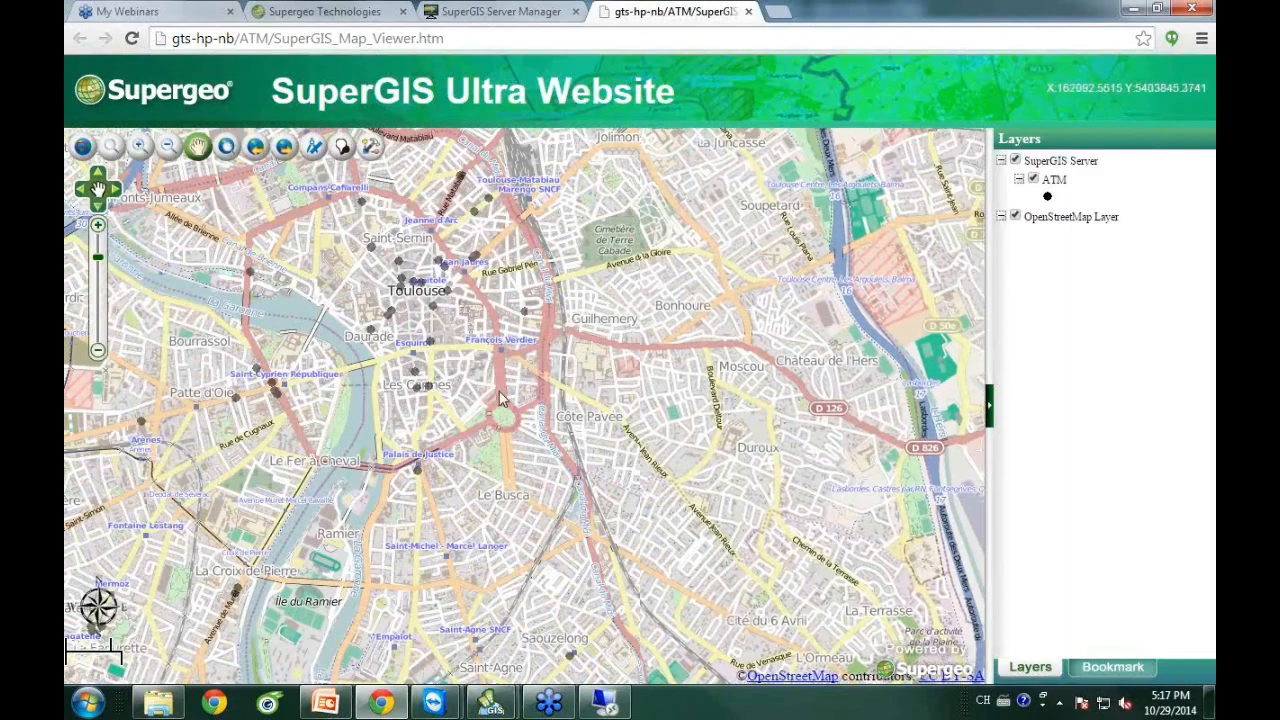
drag(534, 282, 490, 340)
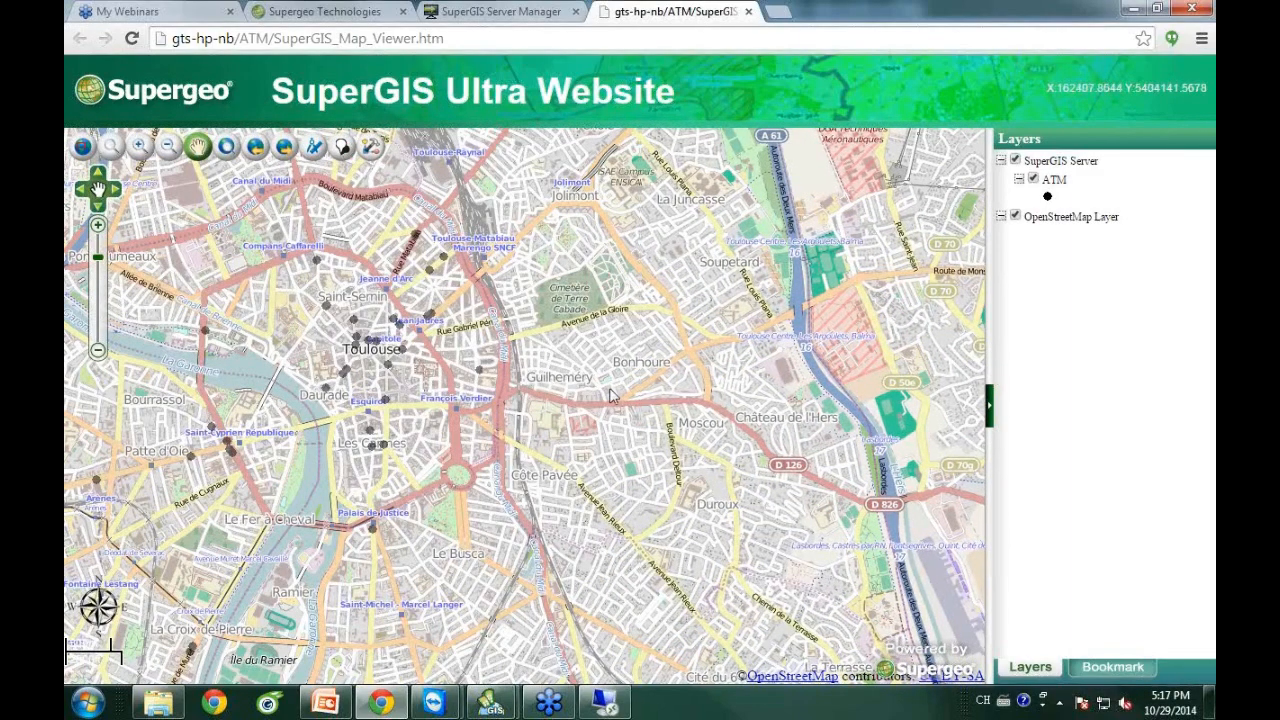
drag(529, 378, 632, 393)
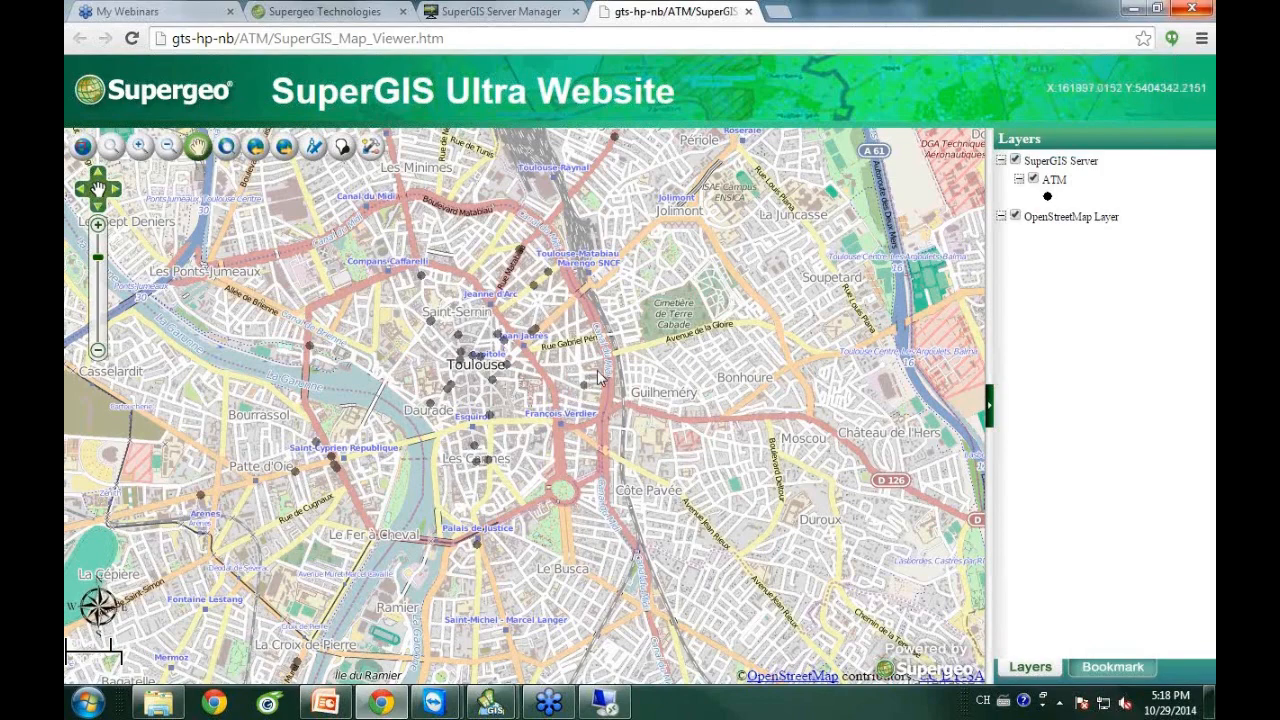
Start the PowerPoint slide show from the Scenario 2 slide (slide 18).
click(325, 703)
click(172, 322)
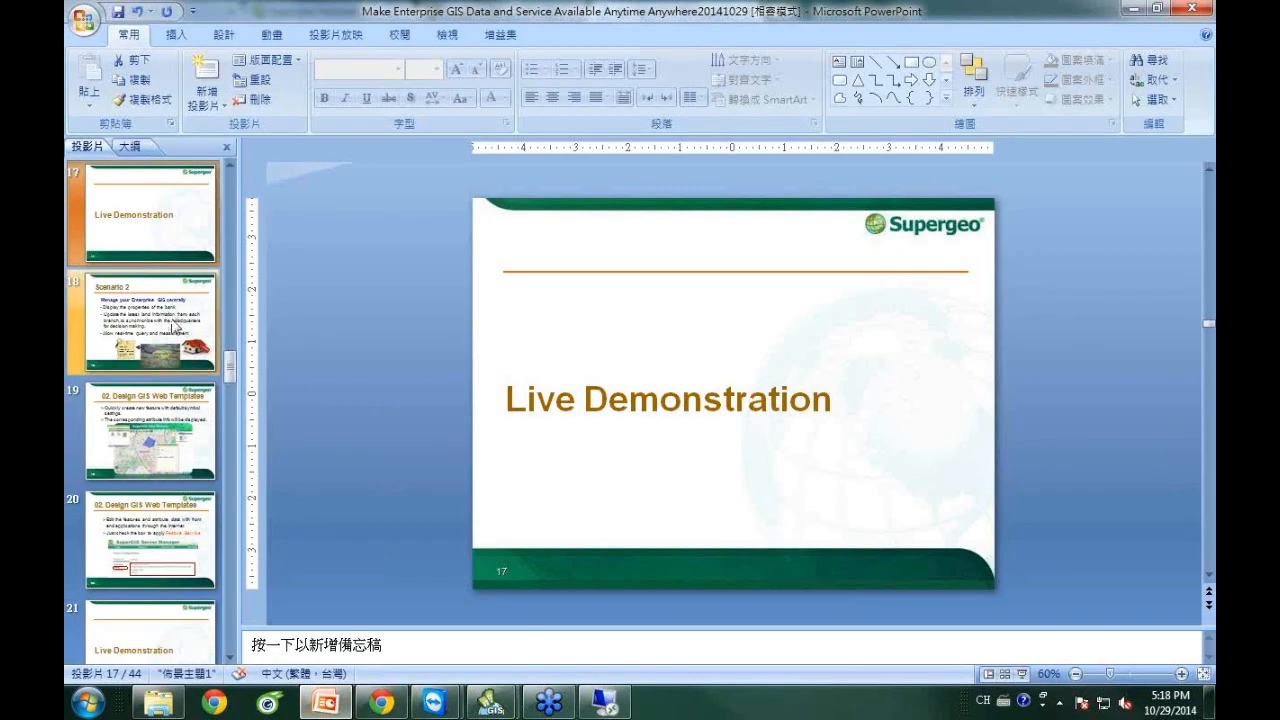
click(1023, 675)
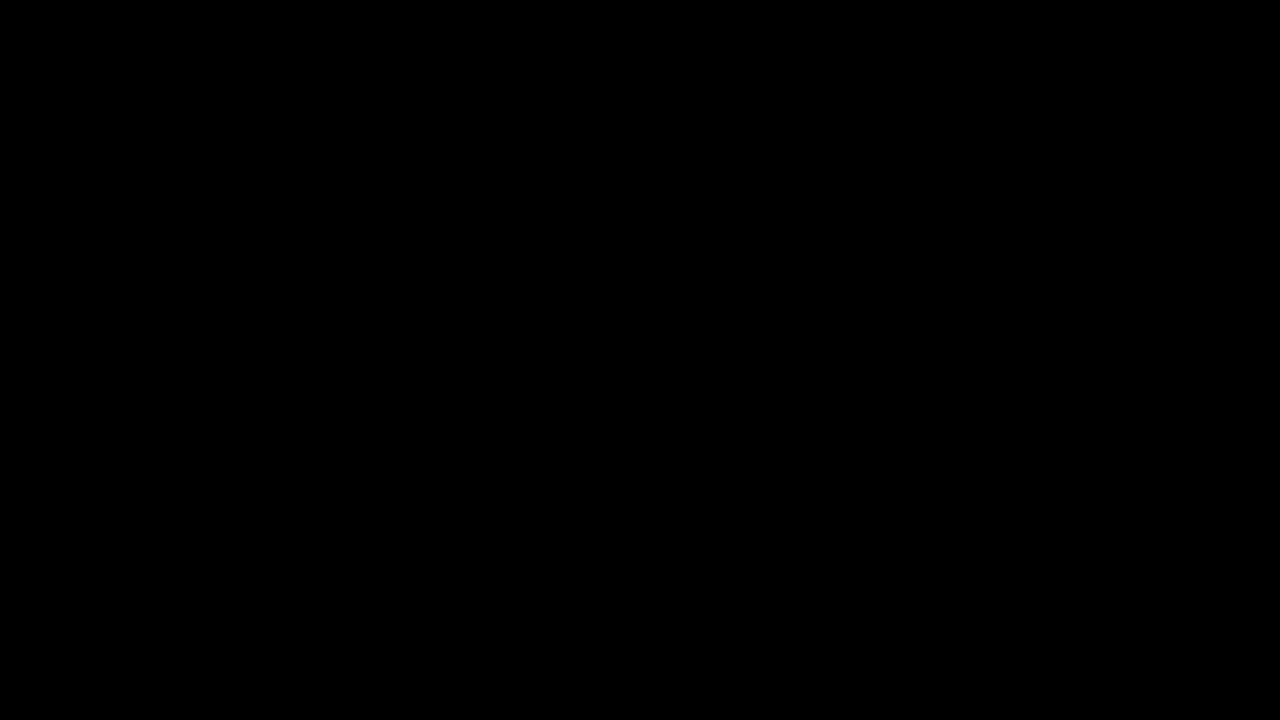
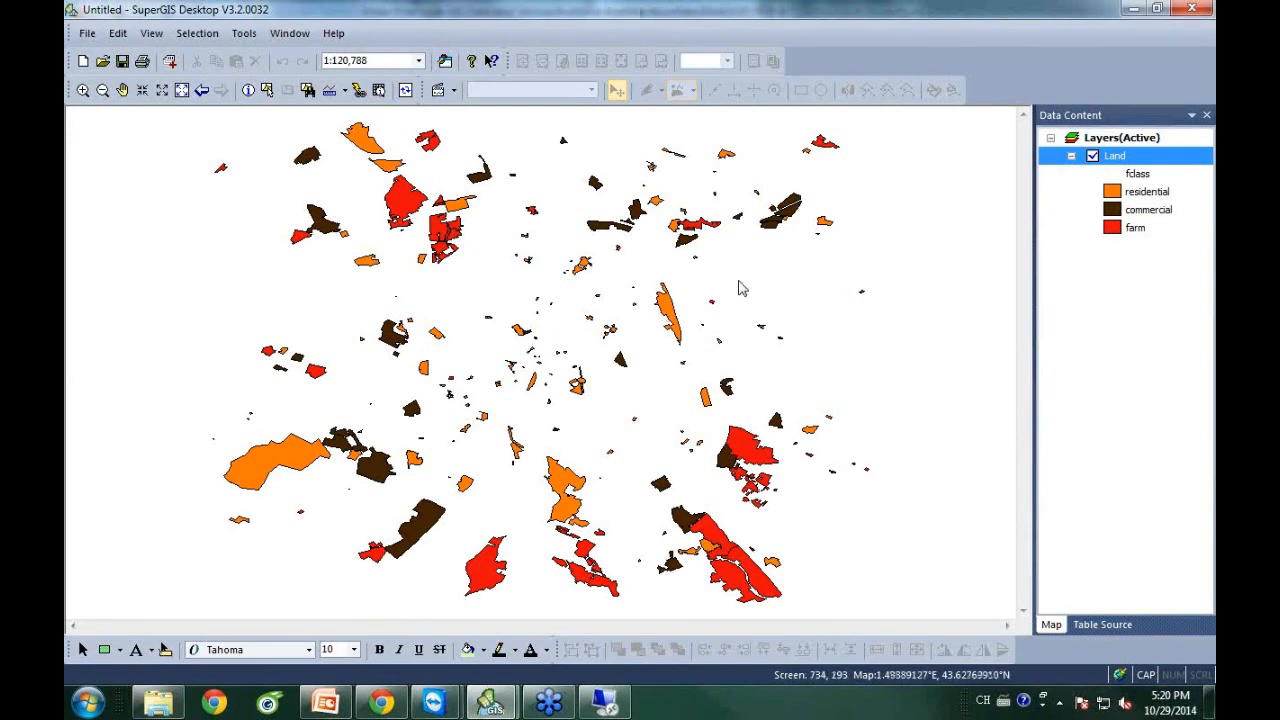
Set the map's coordinate system to Projected > World > Web Mercator, then zoom to the Land parcels' full extent.
right_click(1102, 142)
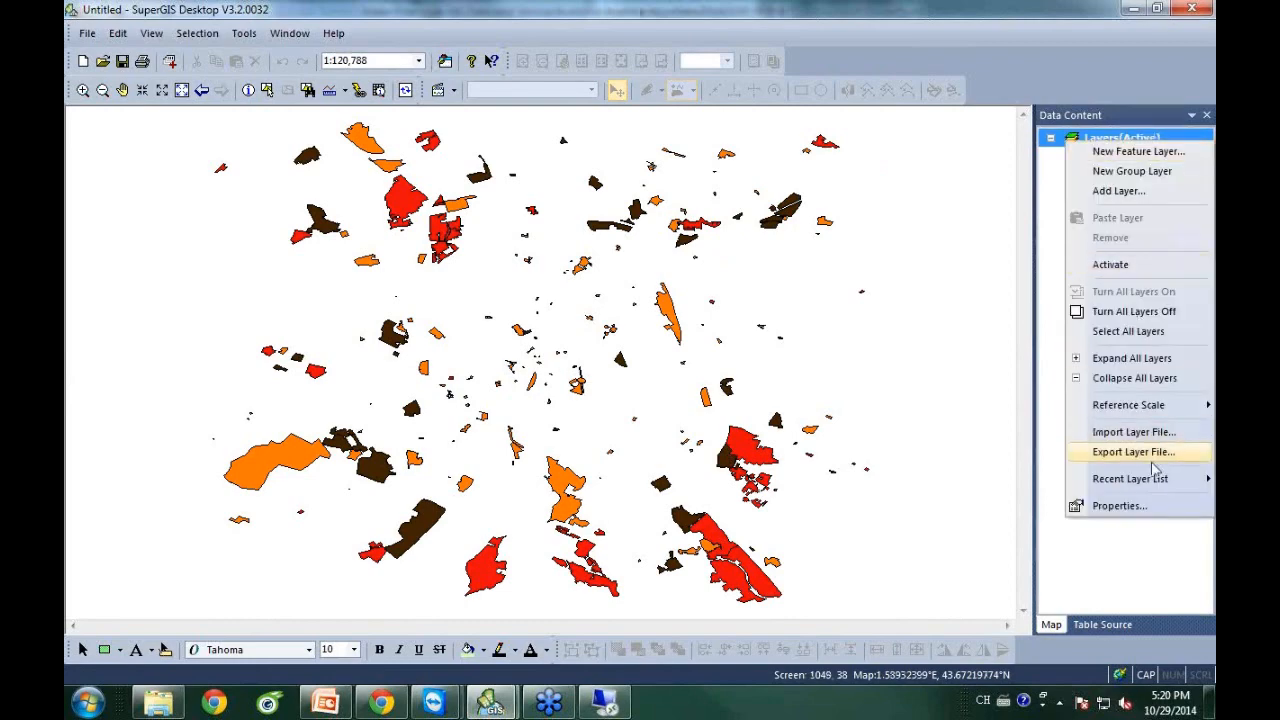
click(1118, 505)
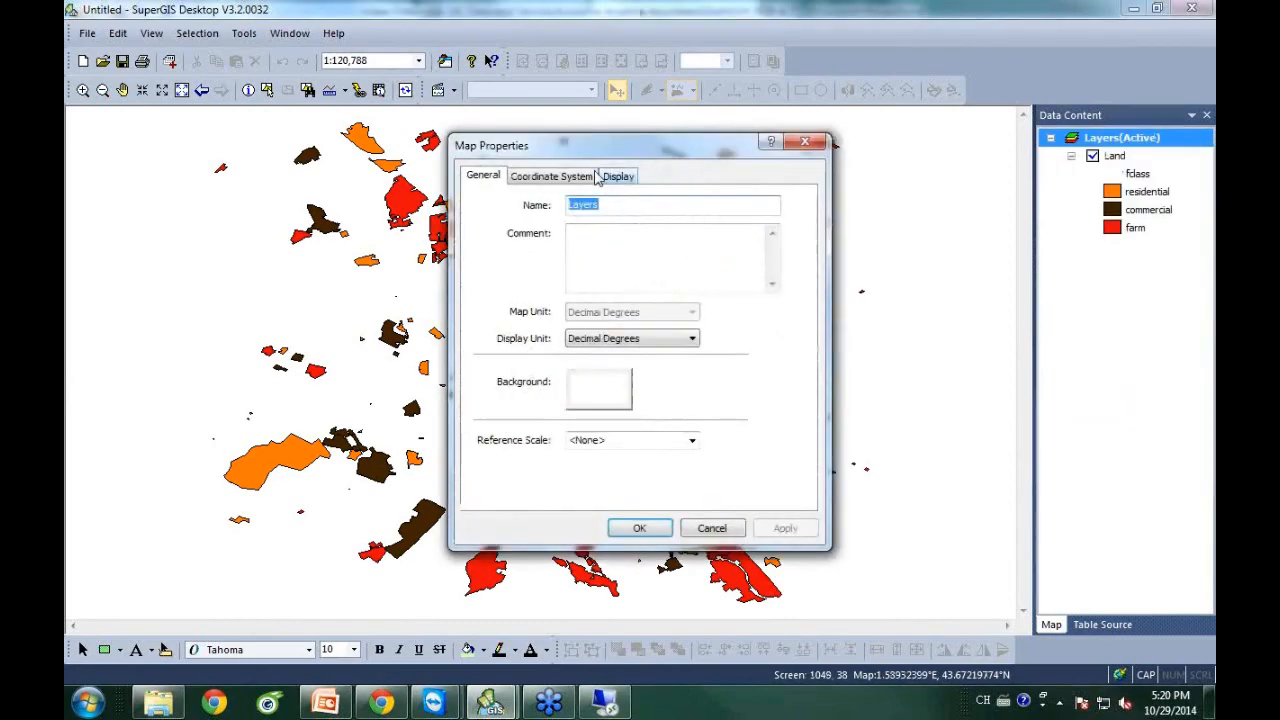
click(560, 180)
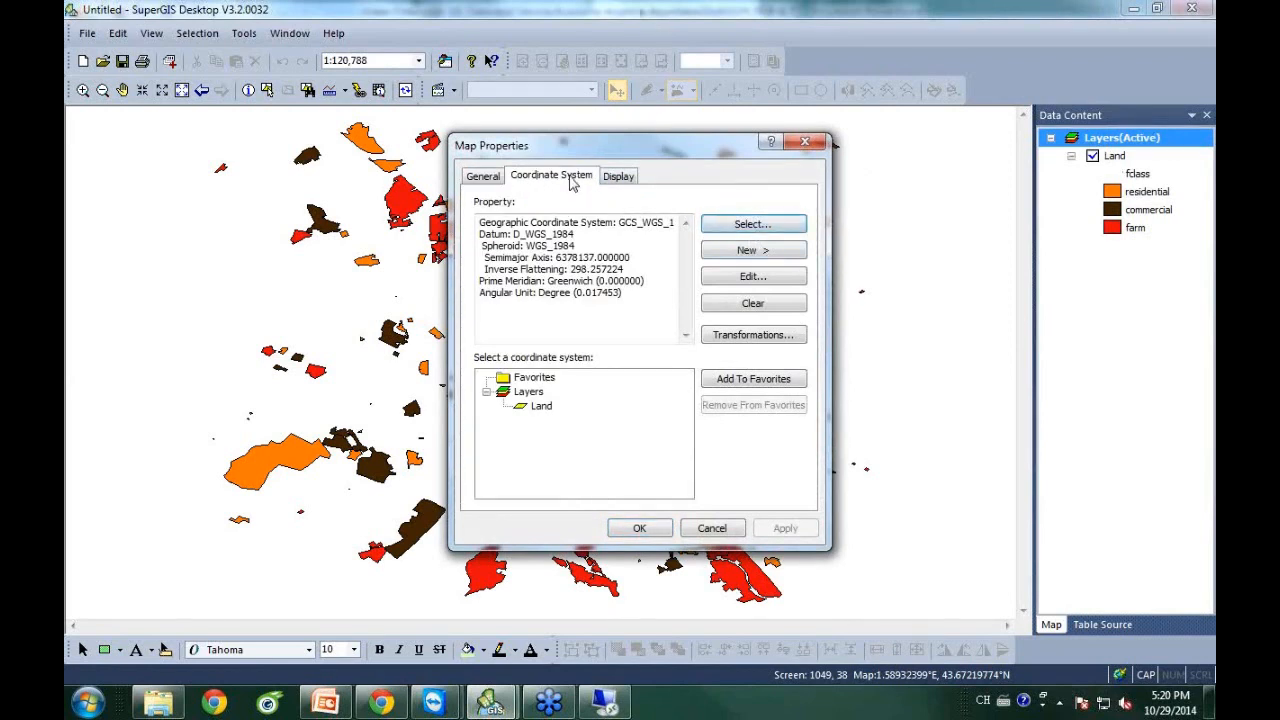
click(750, 225)
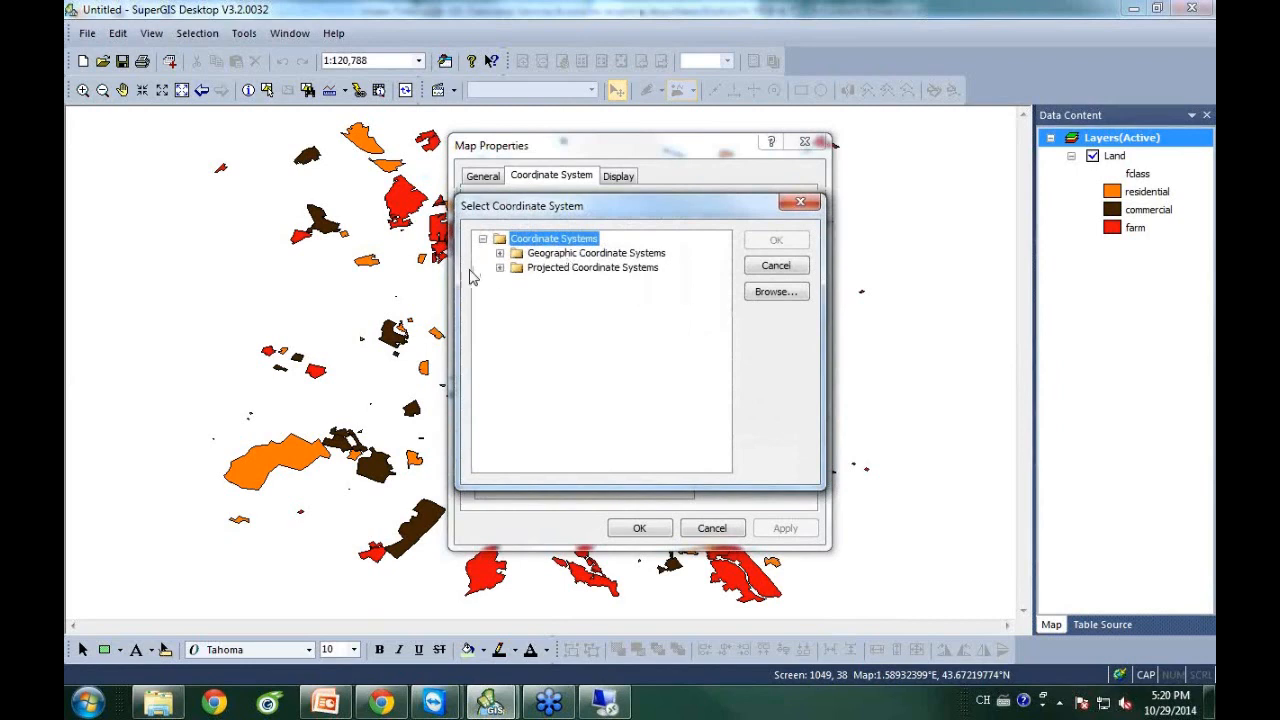
click(500, 268)
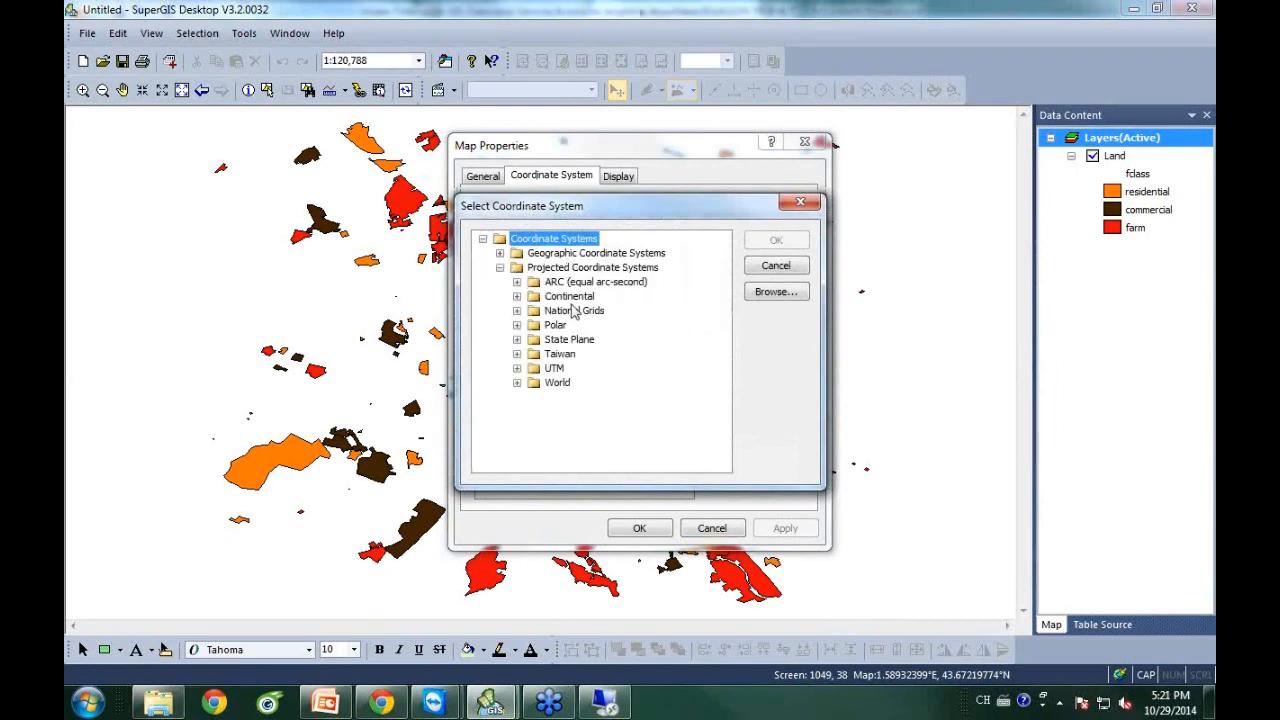
click(520, 384)
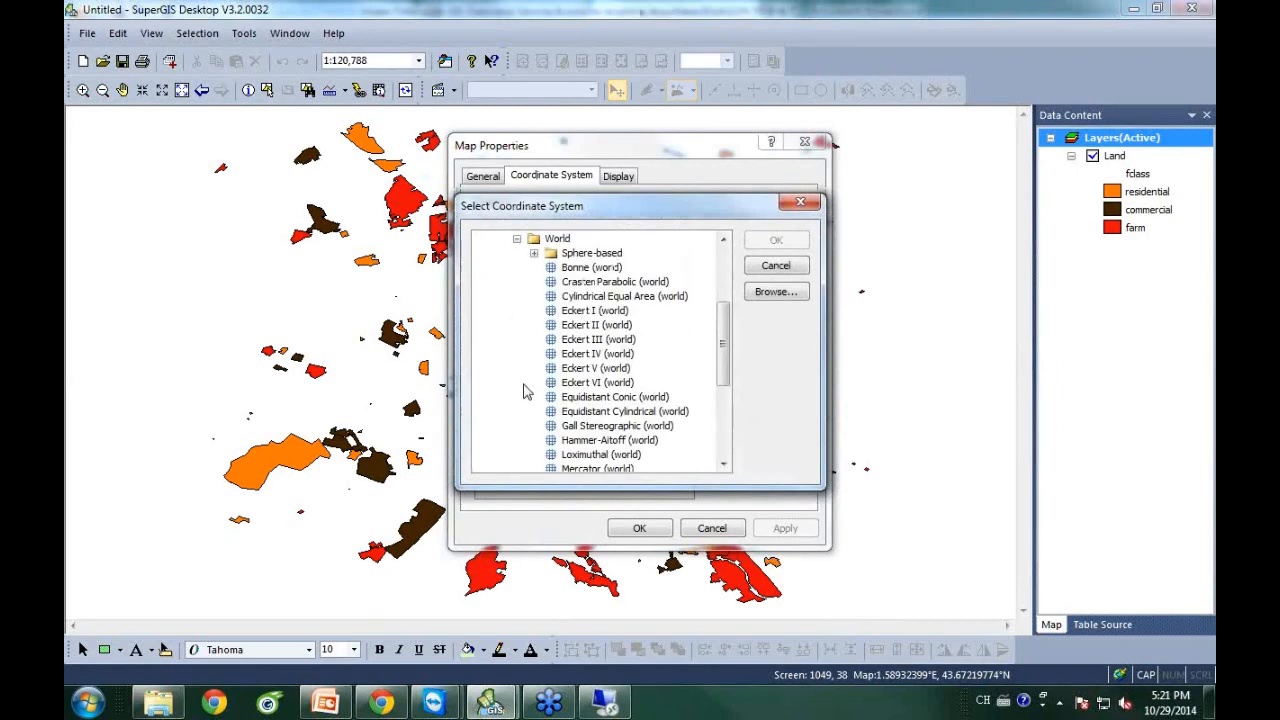
click(533, 253)
drag(724, 315, 724, 368)
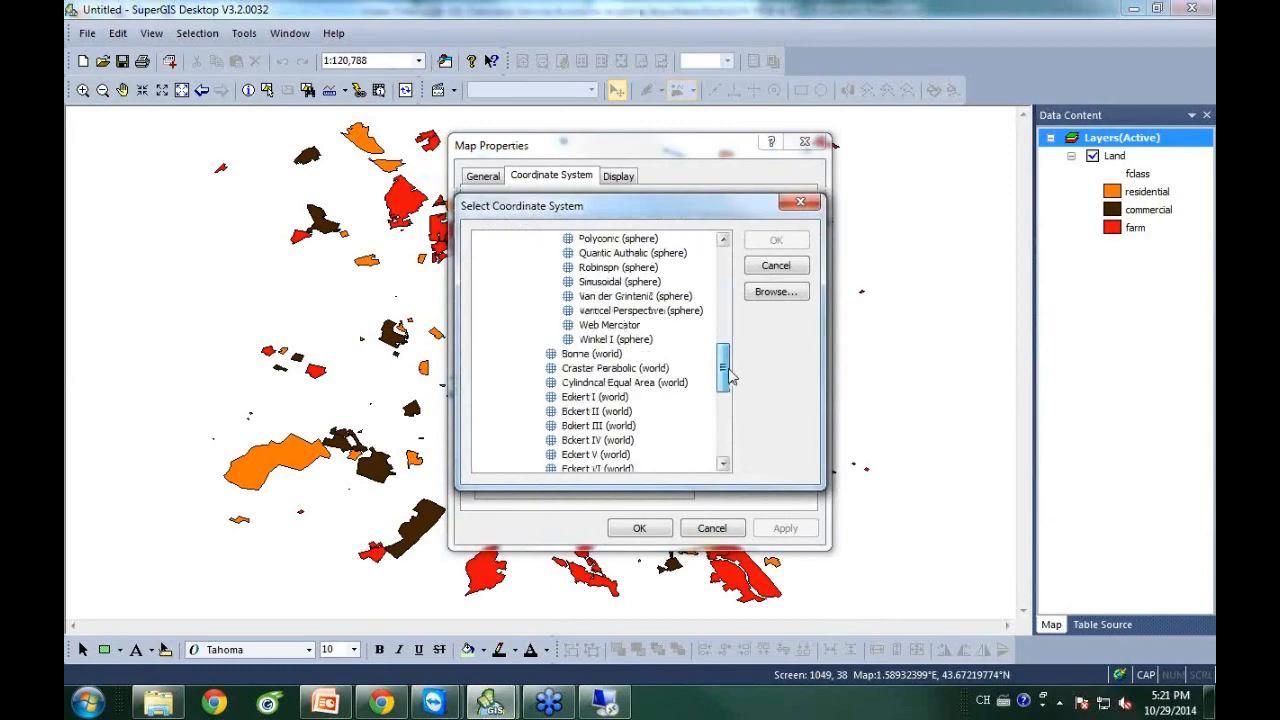
click(626, 326)
click(776, 241)
click(650, 529)
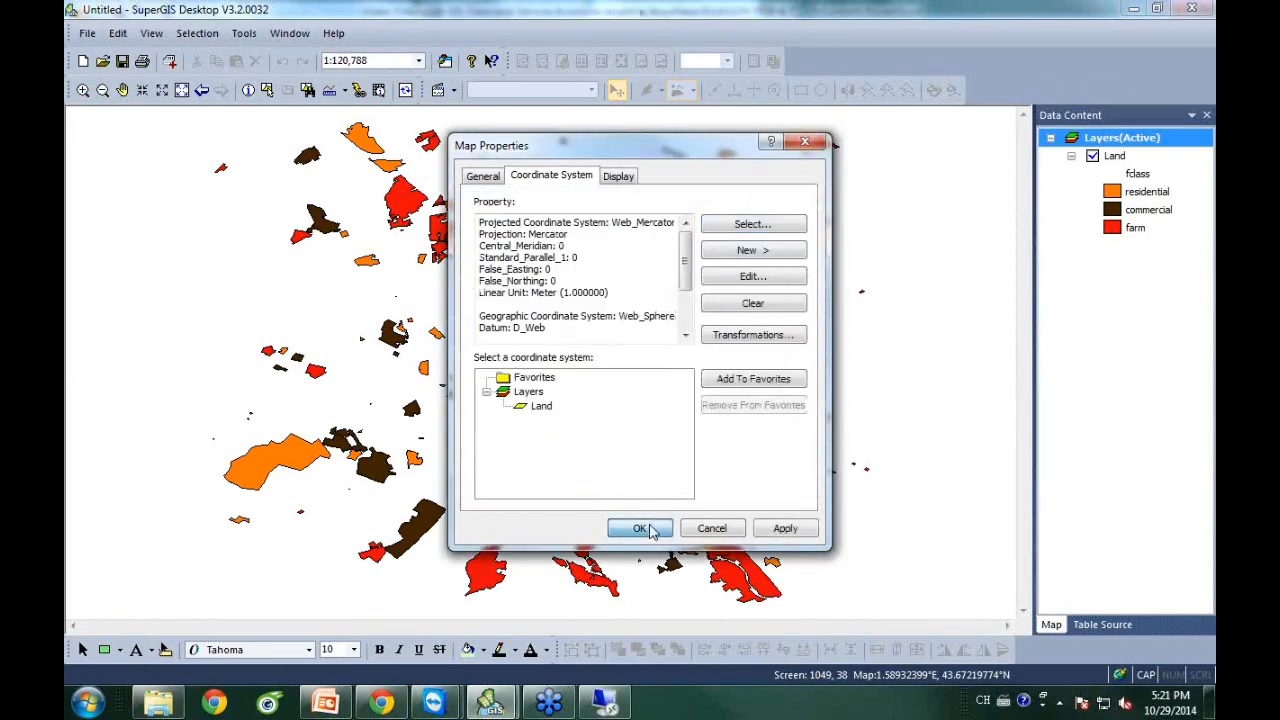
click(182, 90)
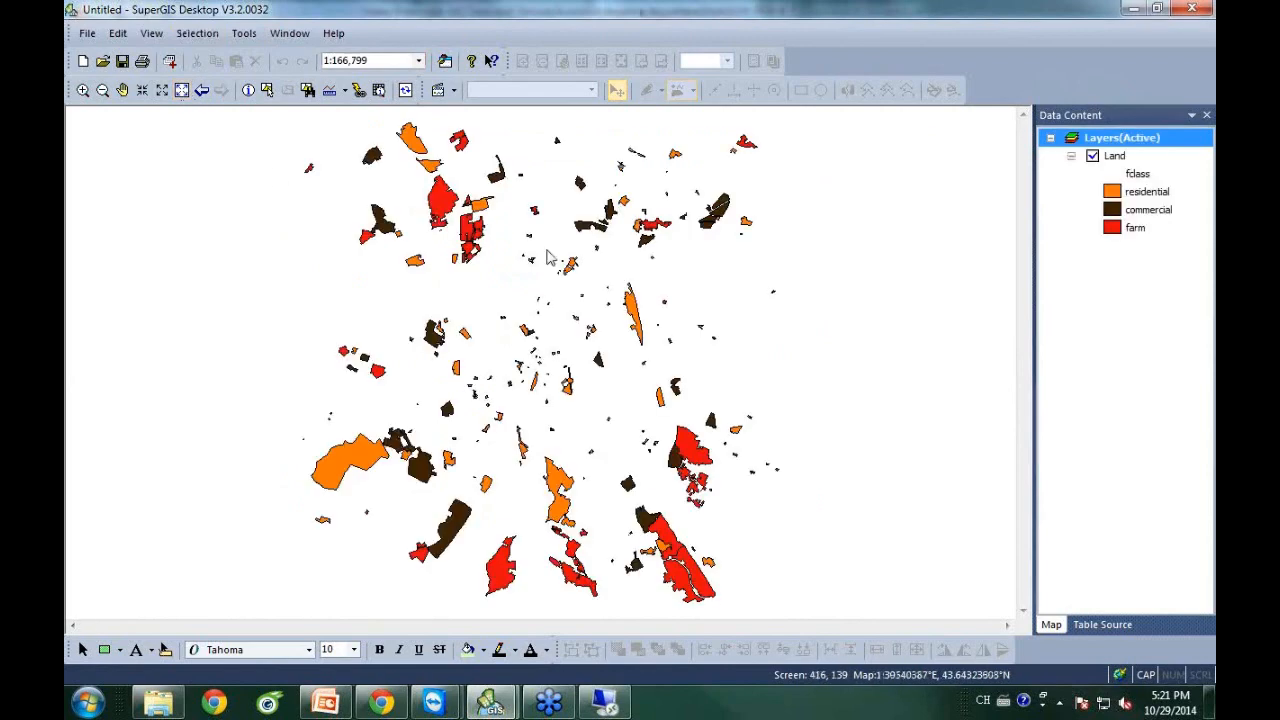
Save the map project under the file name Land in the Webinar folder.
click(88, 33)
click(117, 120)
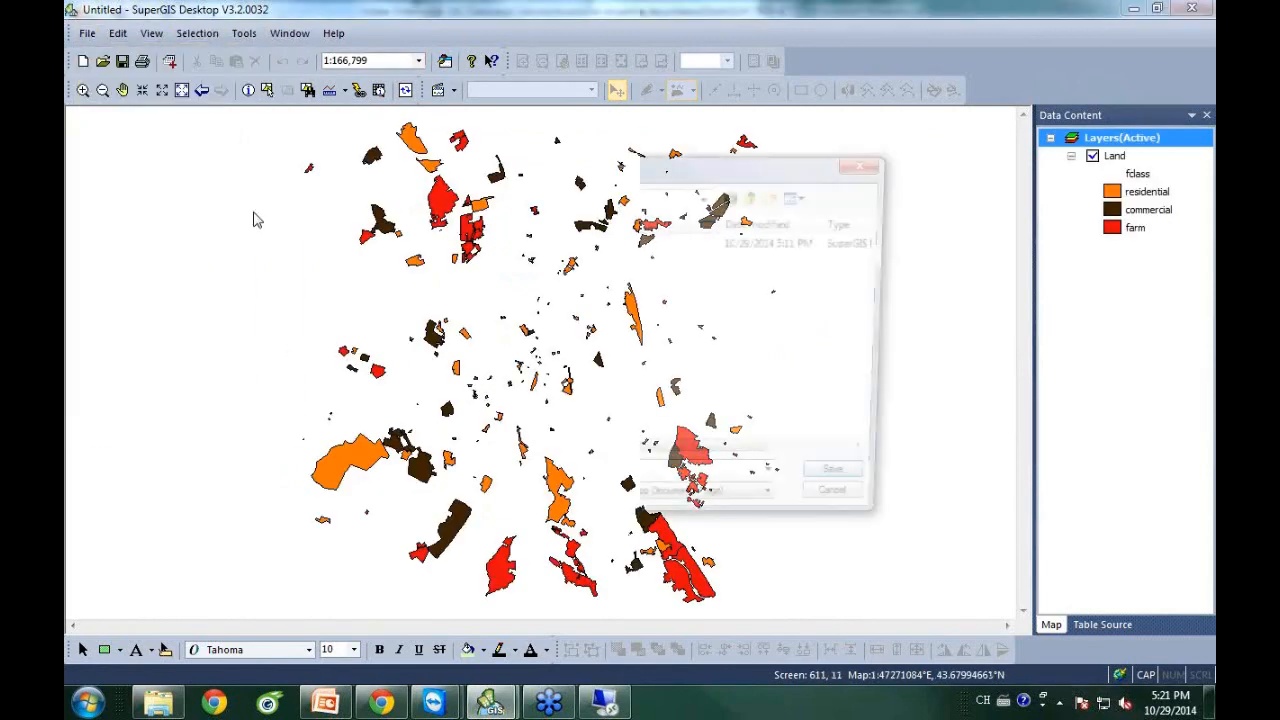
text(L)
key(BackSpace)
text(Land)
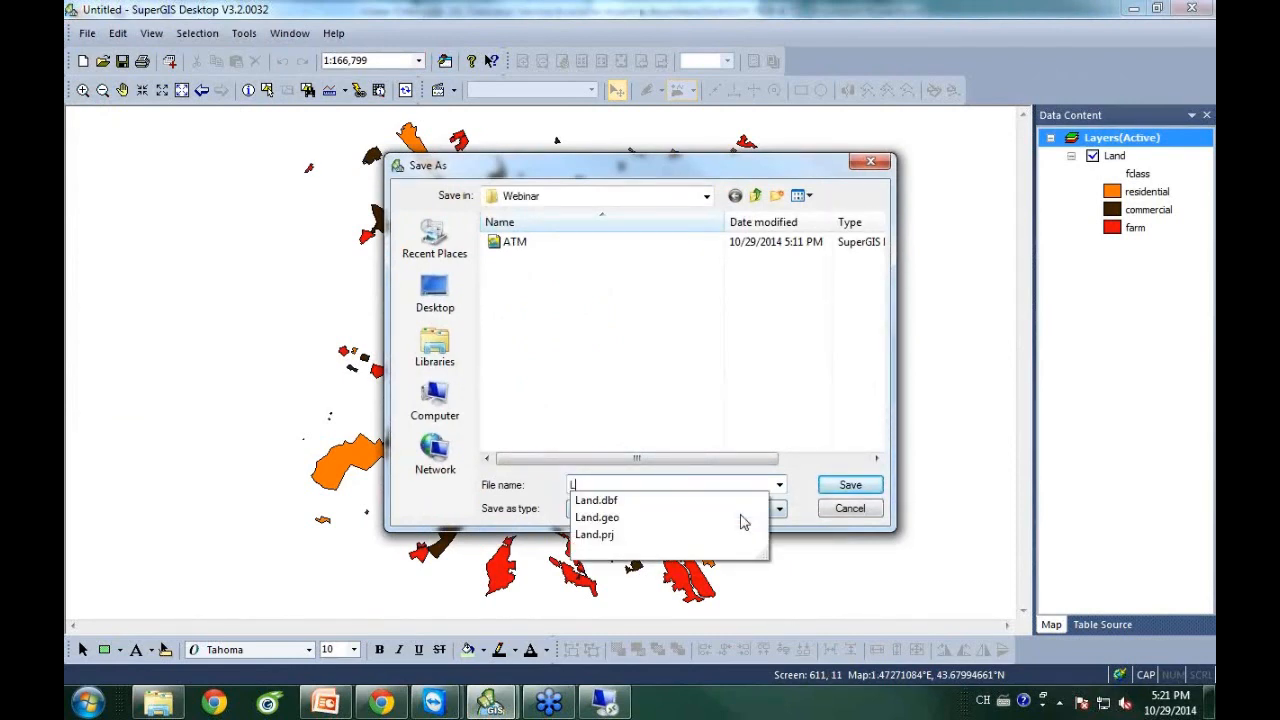
click(863, 491)
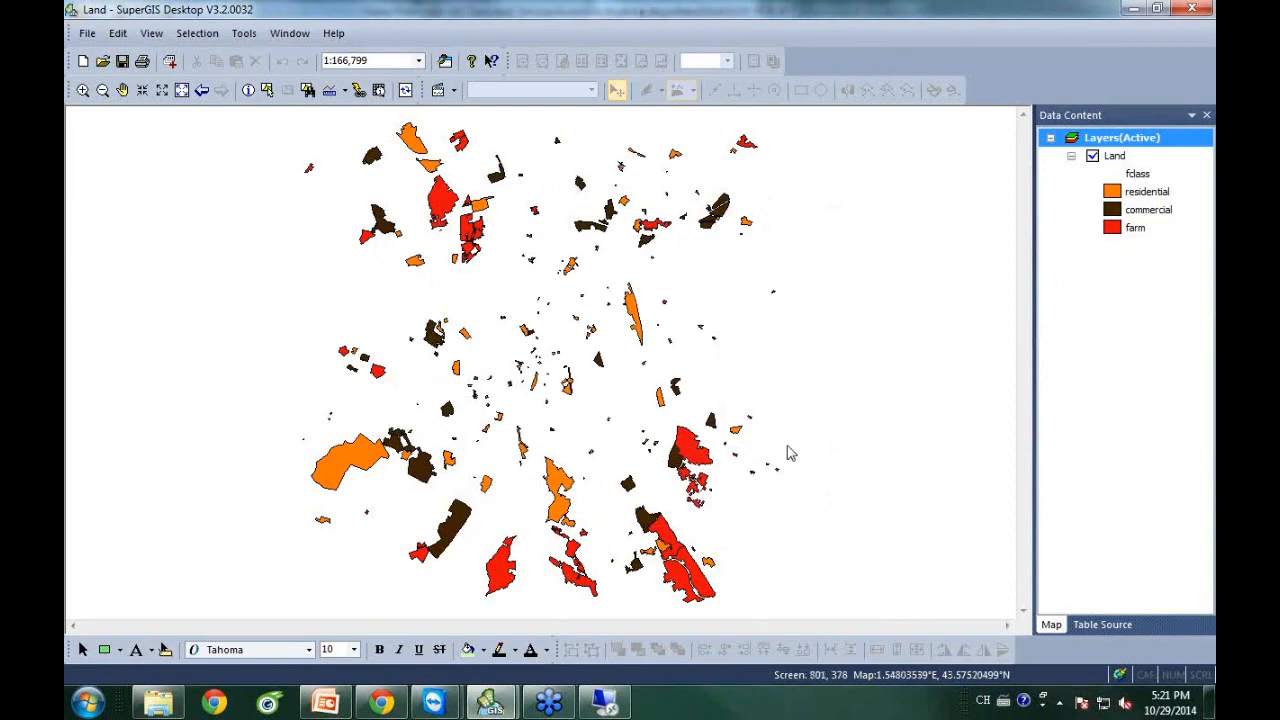
click(383, 706)
Add a new service in Server Manager with both Name and Title set to Land.
click(470, 12)
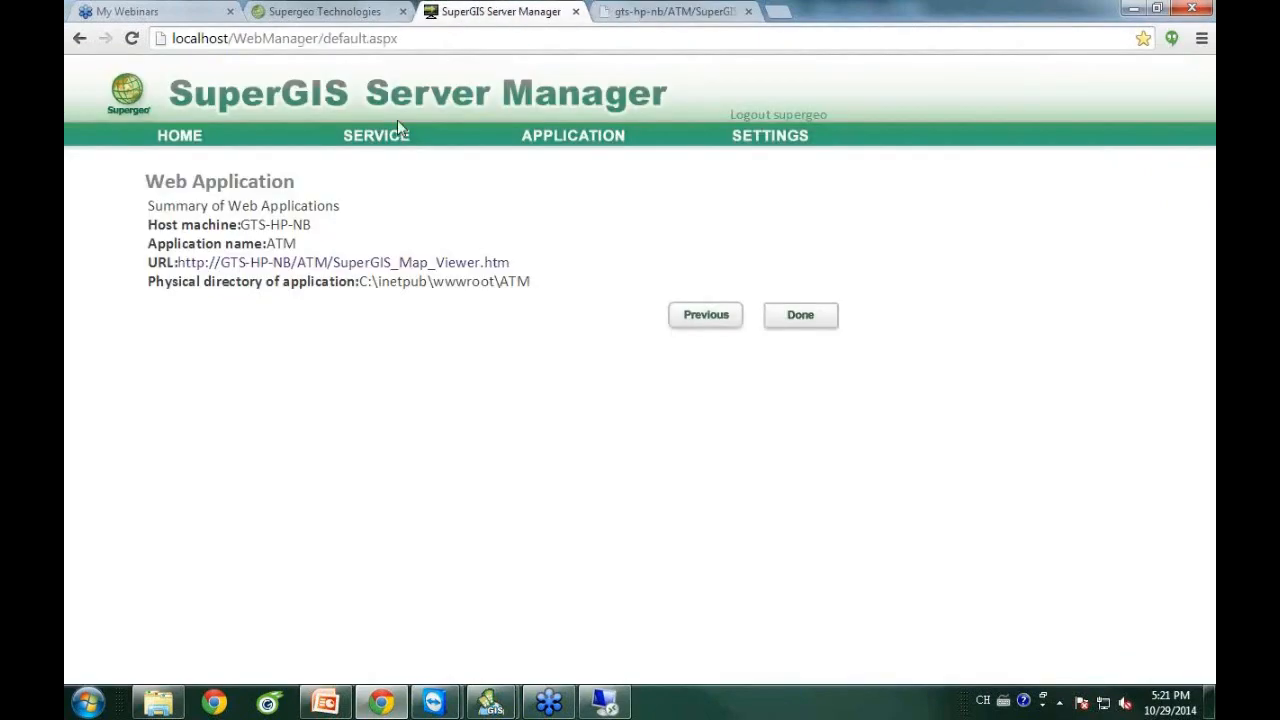
click(380, 145)
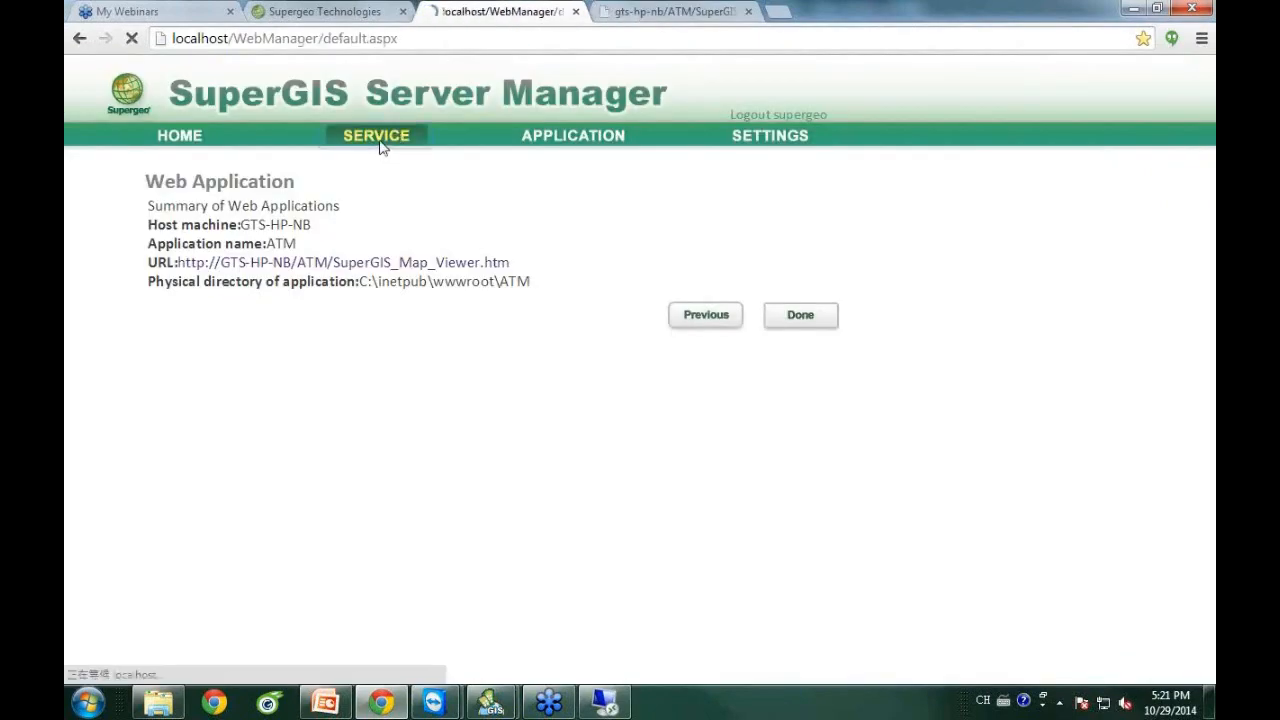
click(764, 654)
click(400, 253)
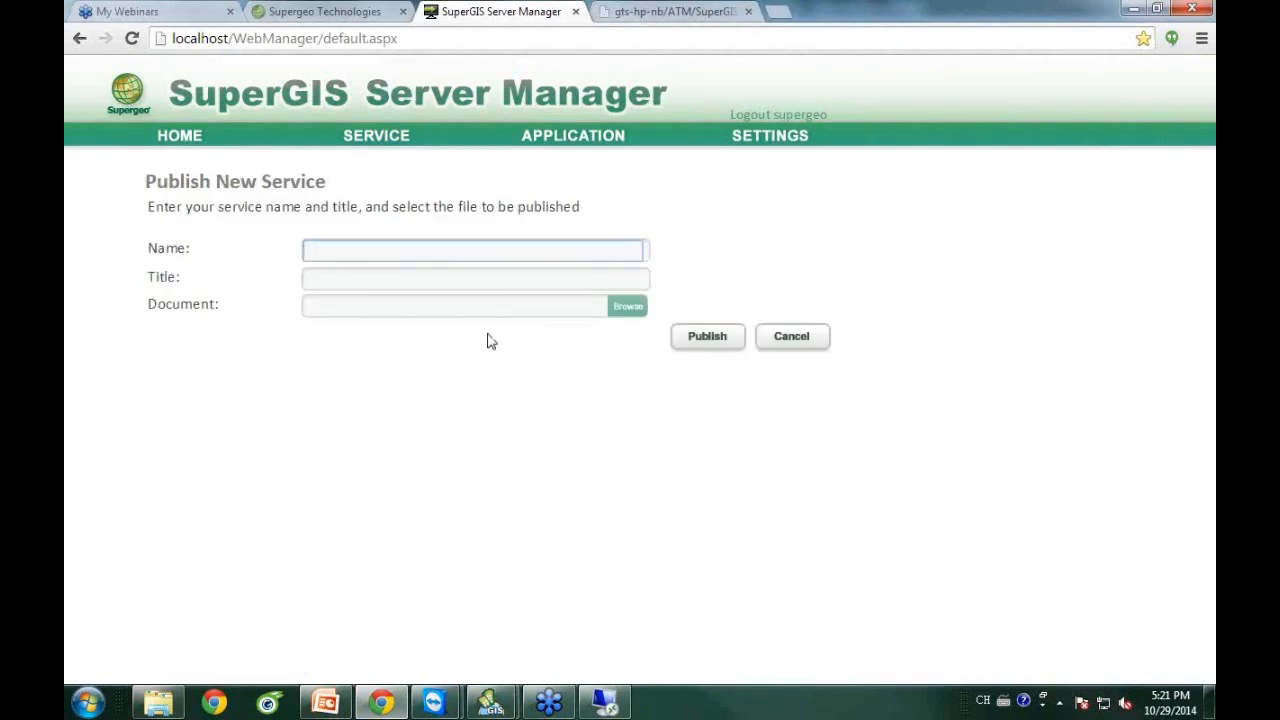
text(Land)
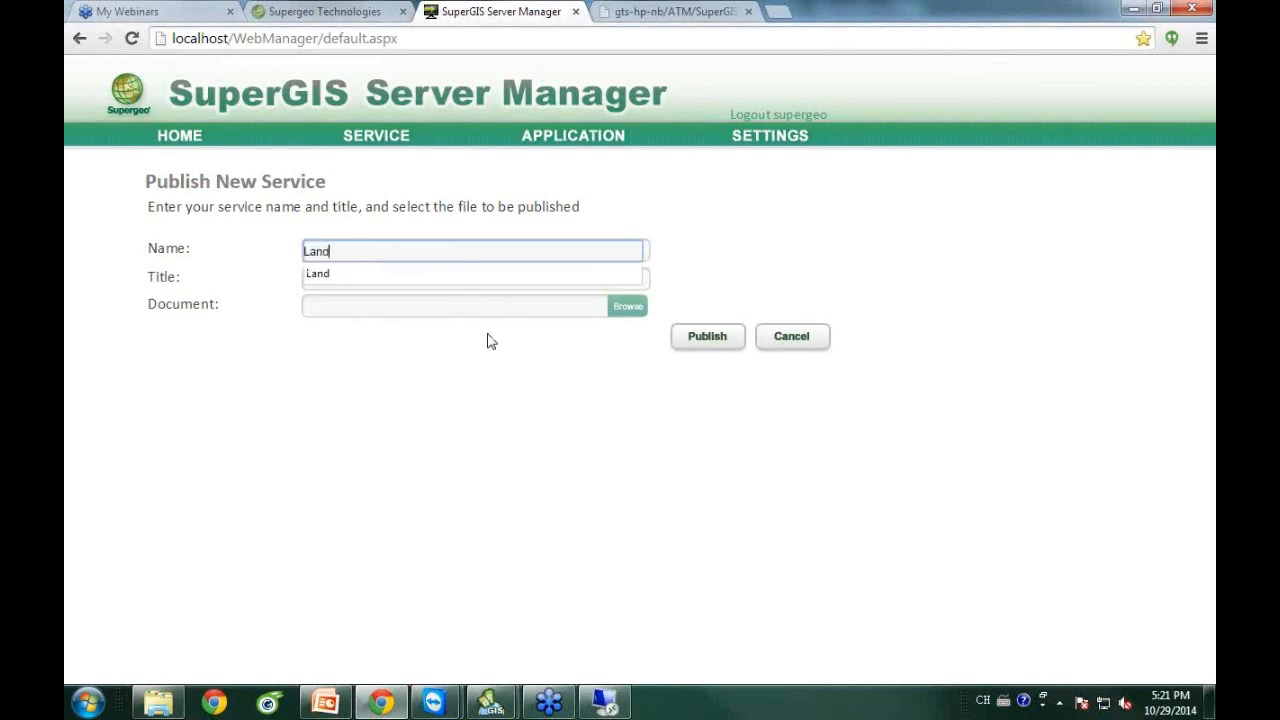
click(390, 449)
click(377, 272)
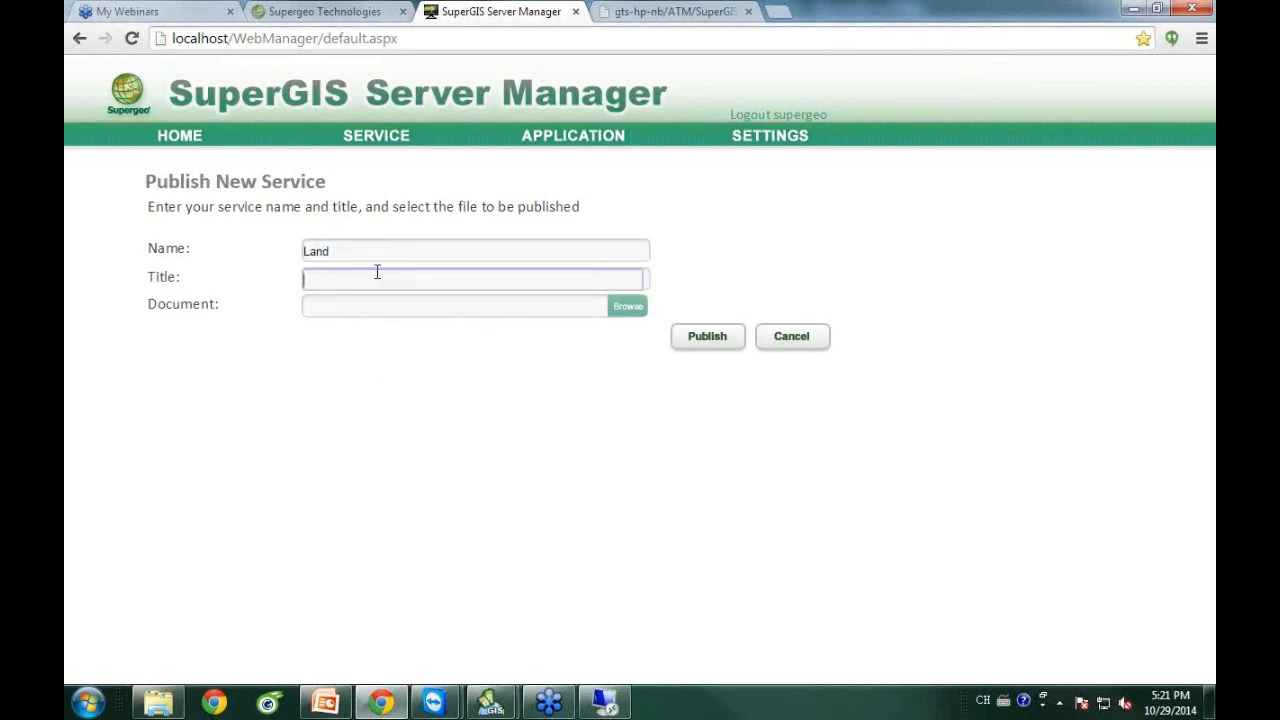
text(Land)
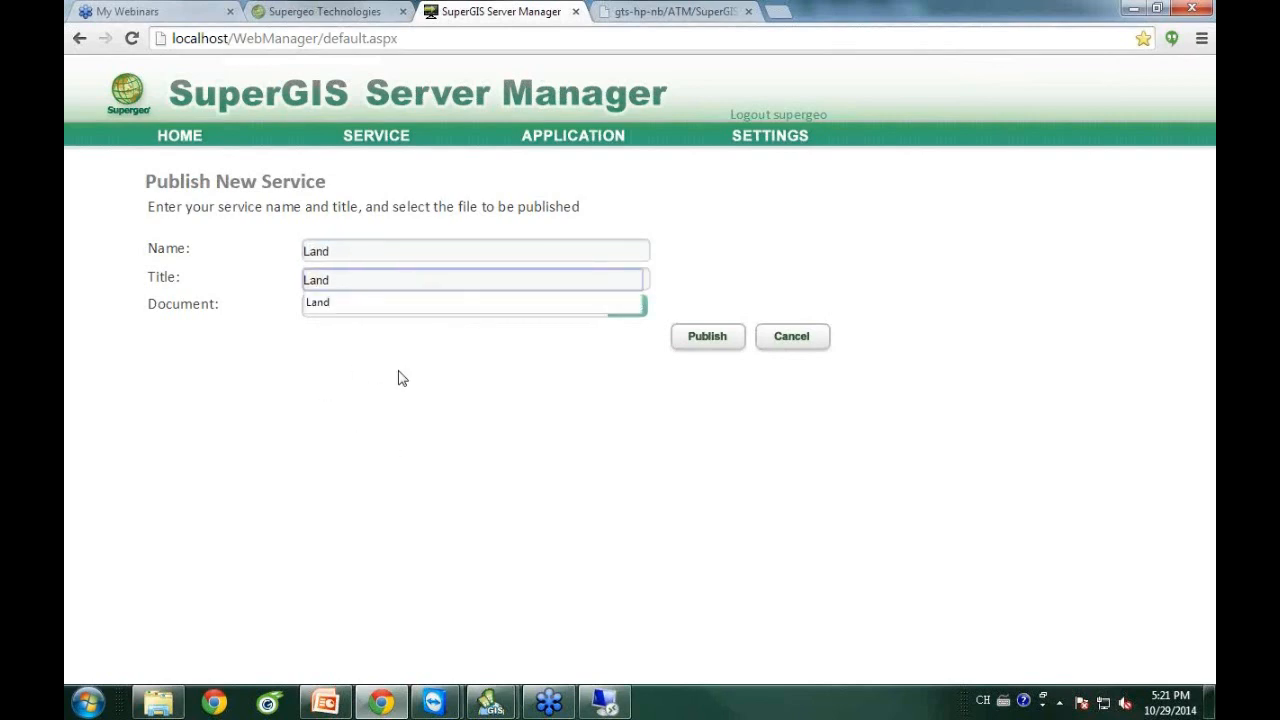
click(398, 378)
Choose D:\Webinar\Land.sgd as the service document and publish the Land service.
click(628, 307)
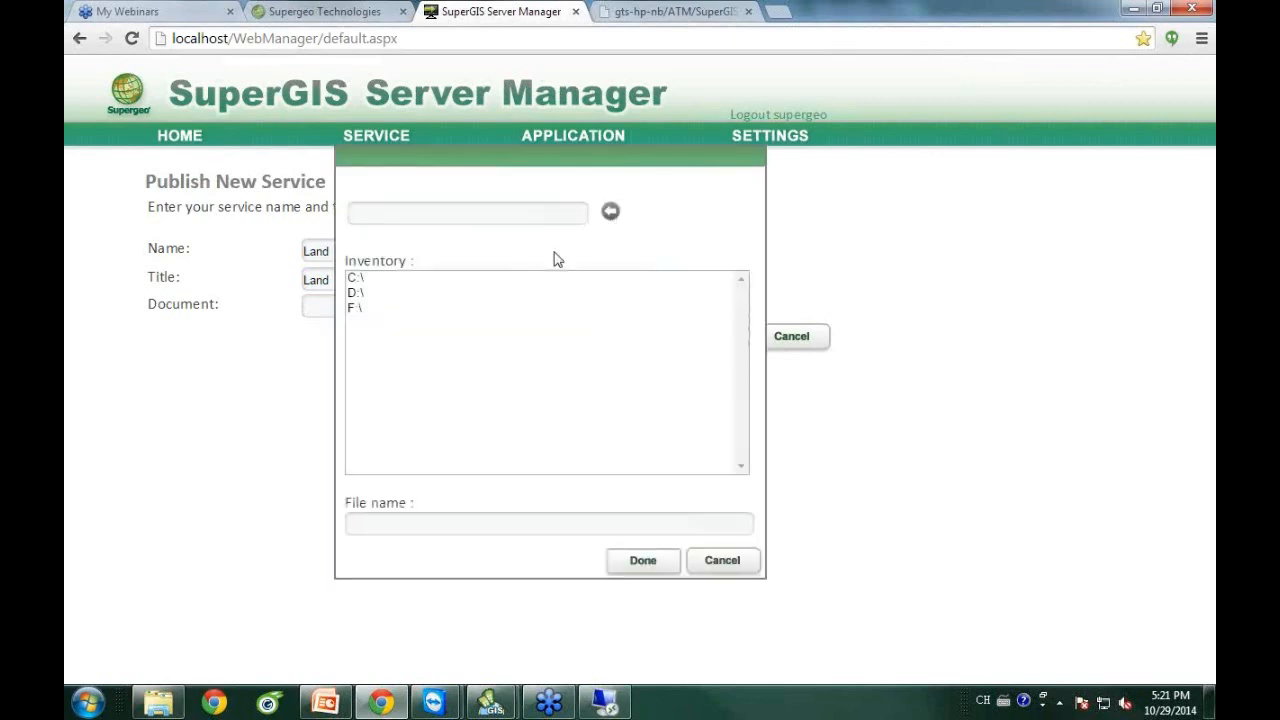
double_click(370, 290)
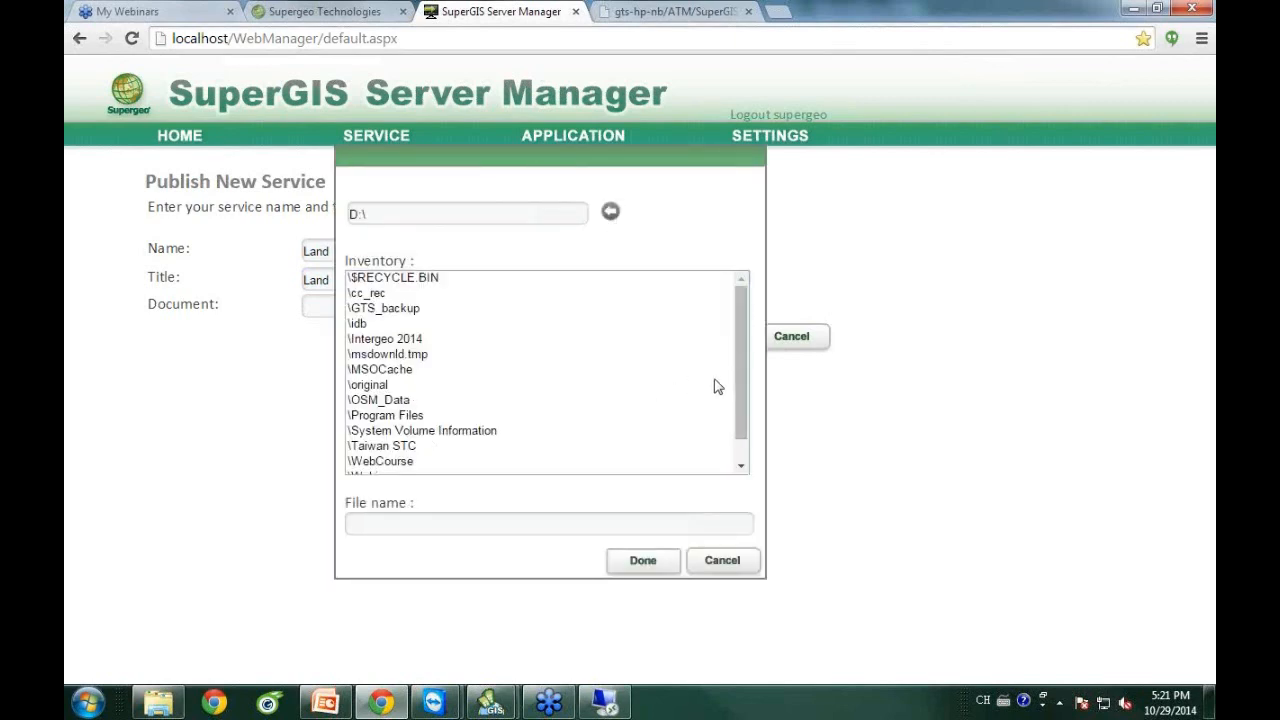
drag(742, 396, 742, 428)
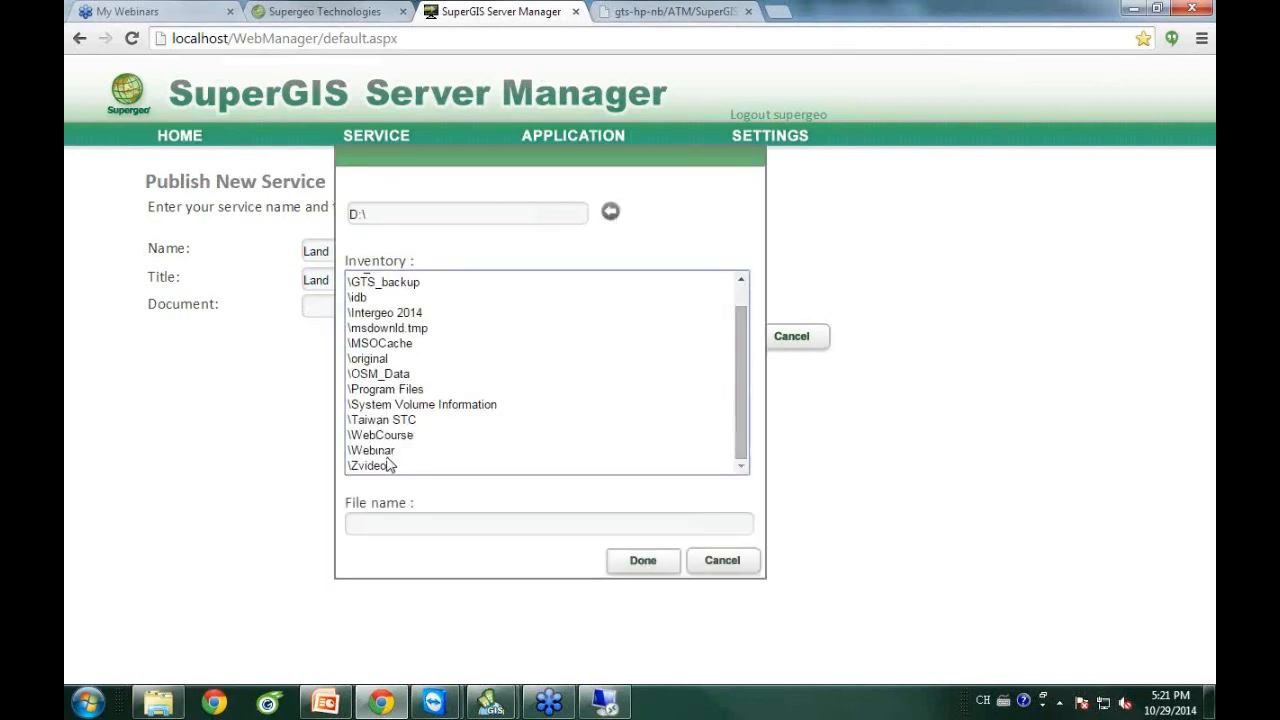
double_click(385, 458)
click(378, 293)
click(648, 565)
click(707, 342)
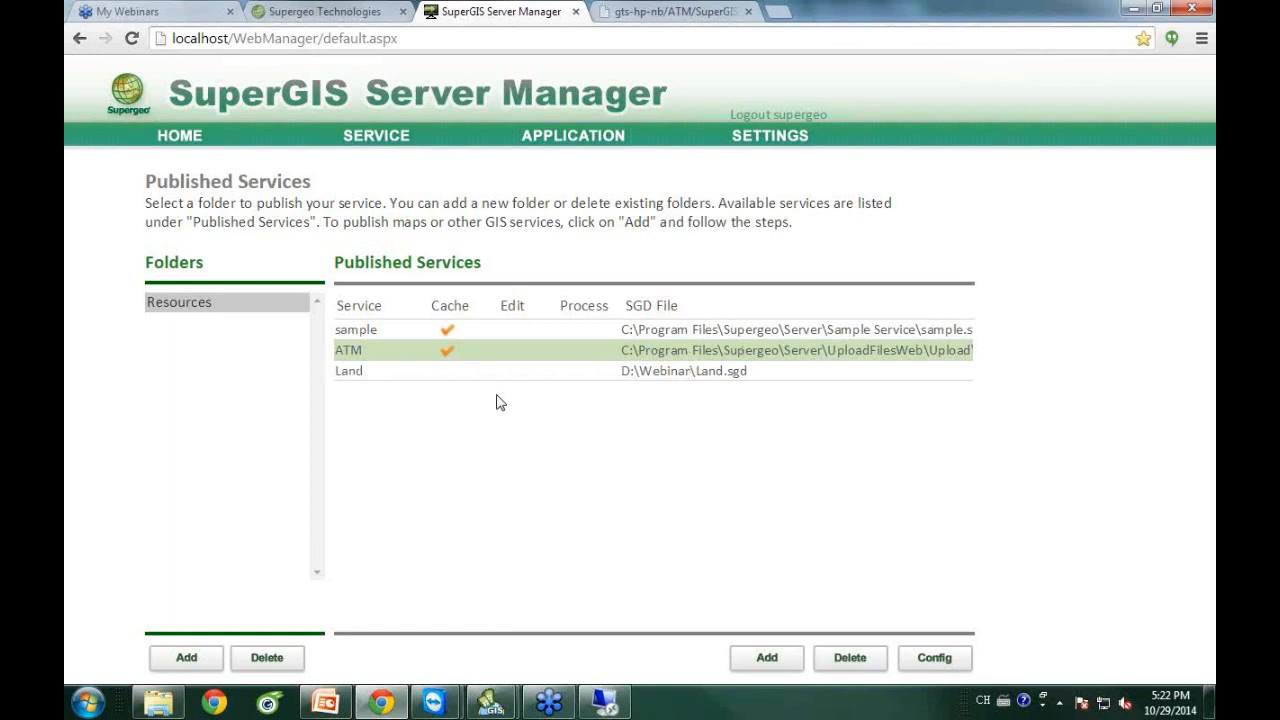
In the Land service's configuration, turn on Use Feature Service editing so the Land layer is editable.
click(689, 378)
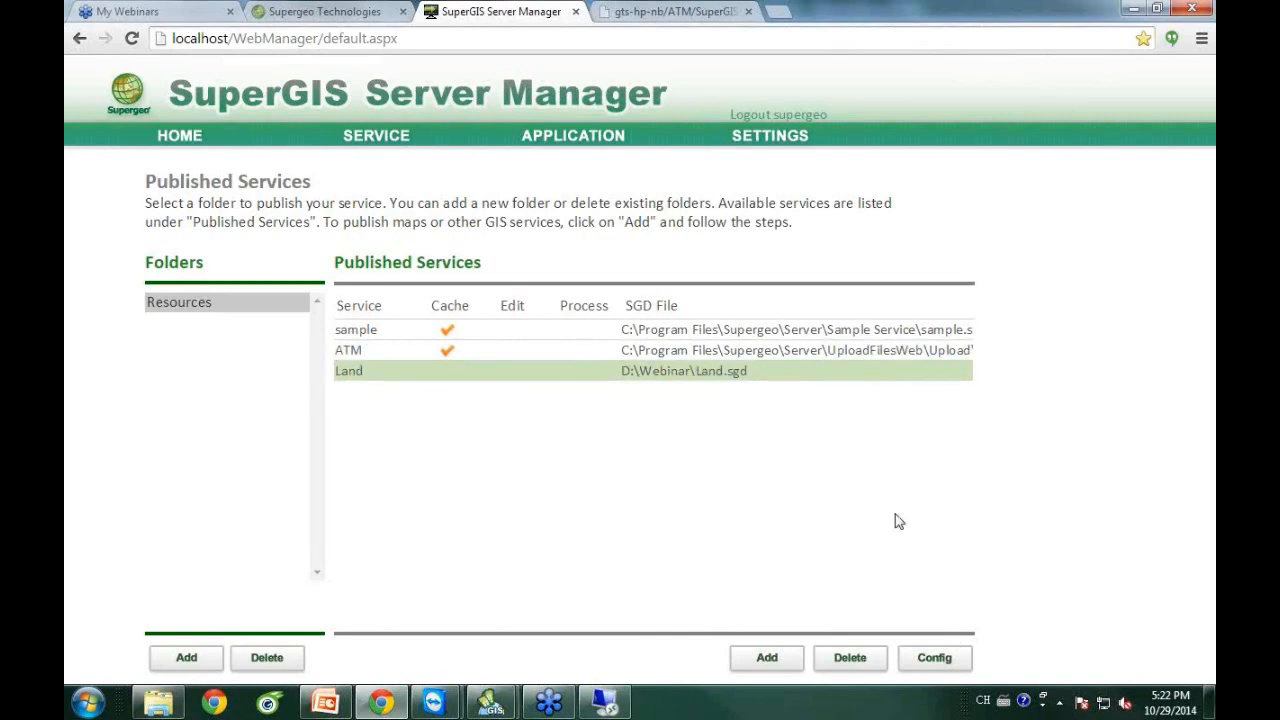
click(938, 660)
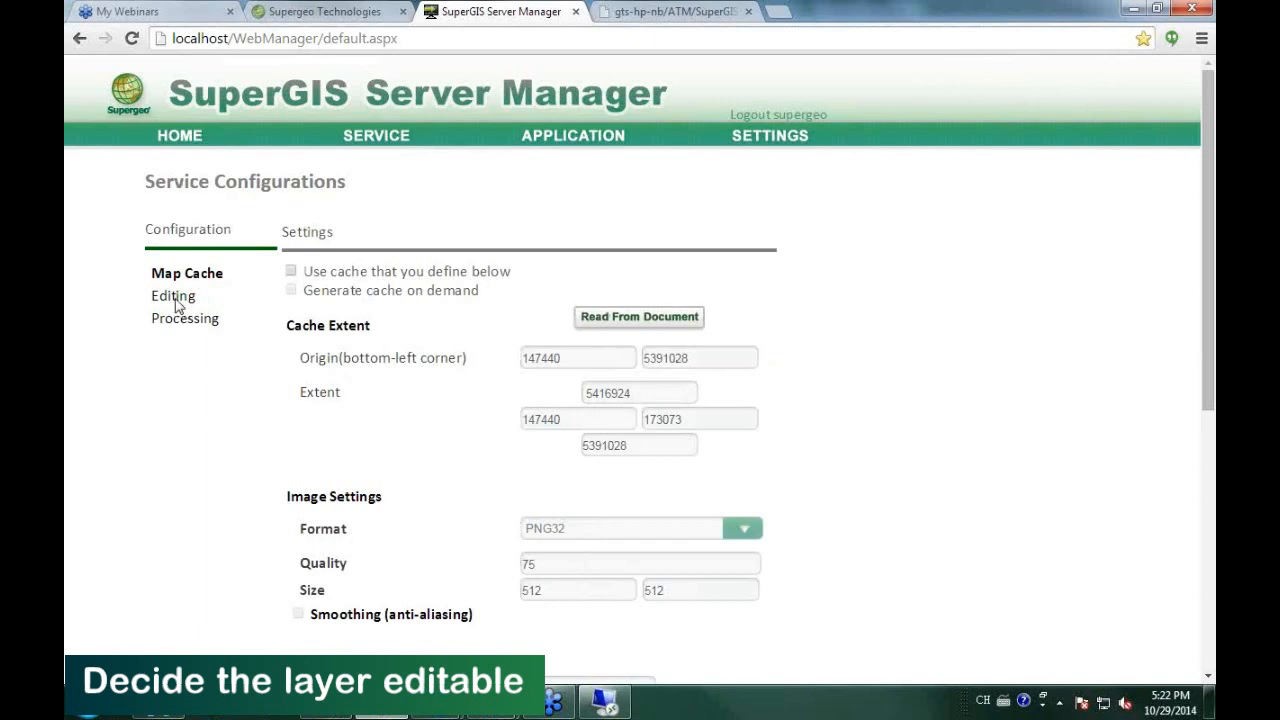
click(175, 298)
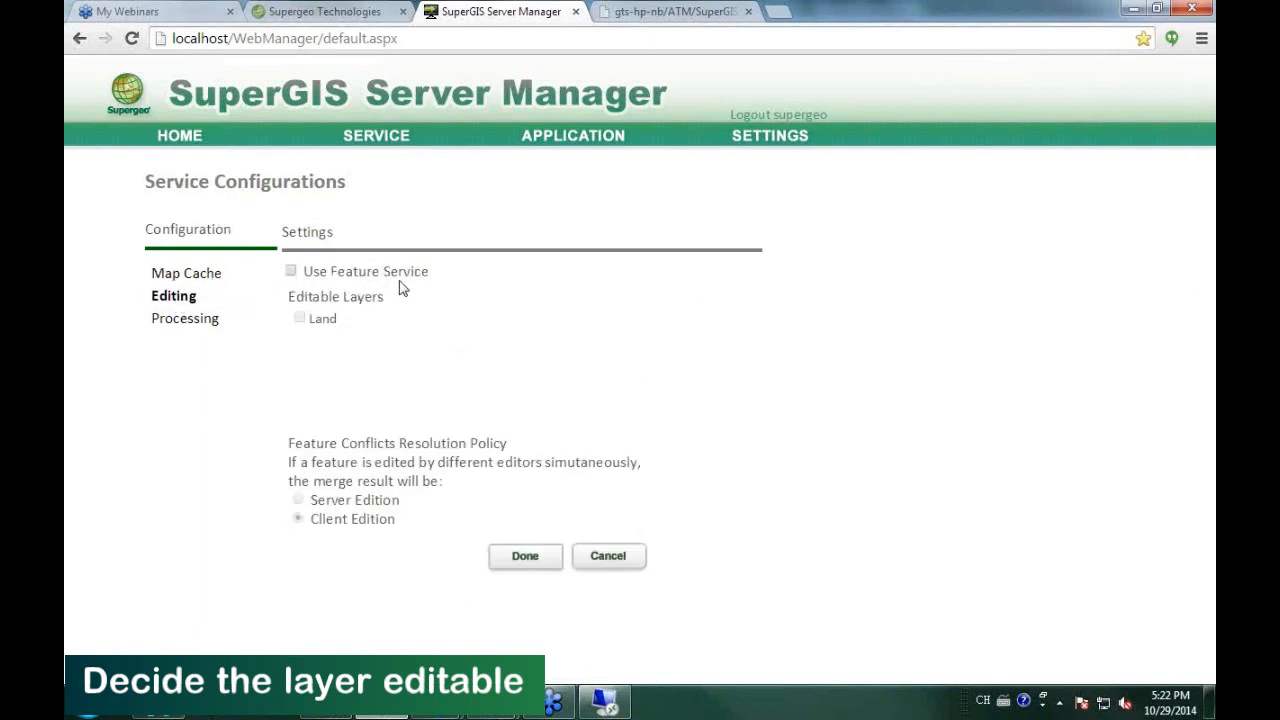
click(291, 273)
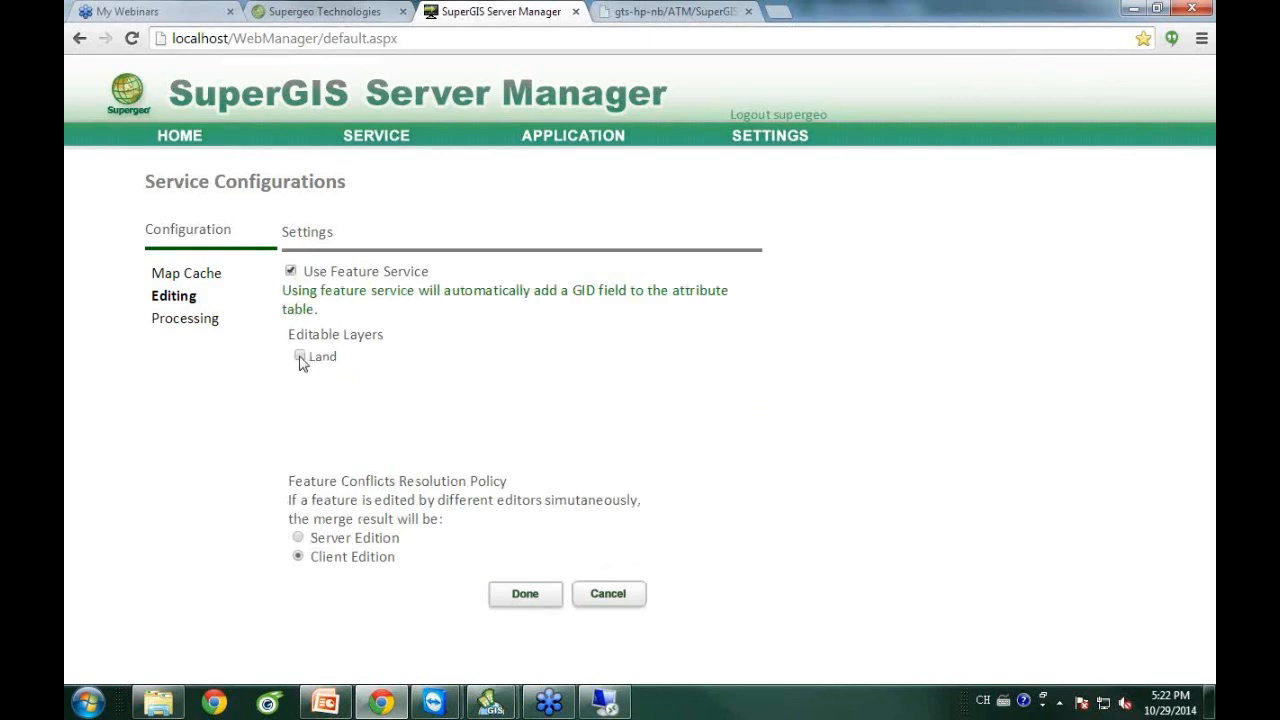
click(515, 592)
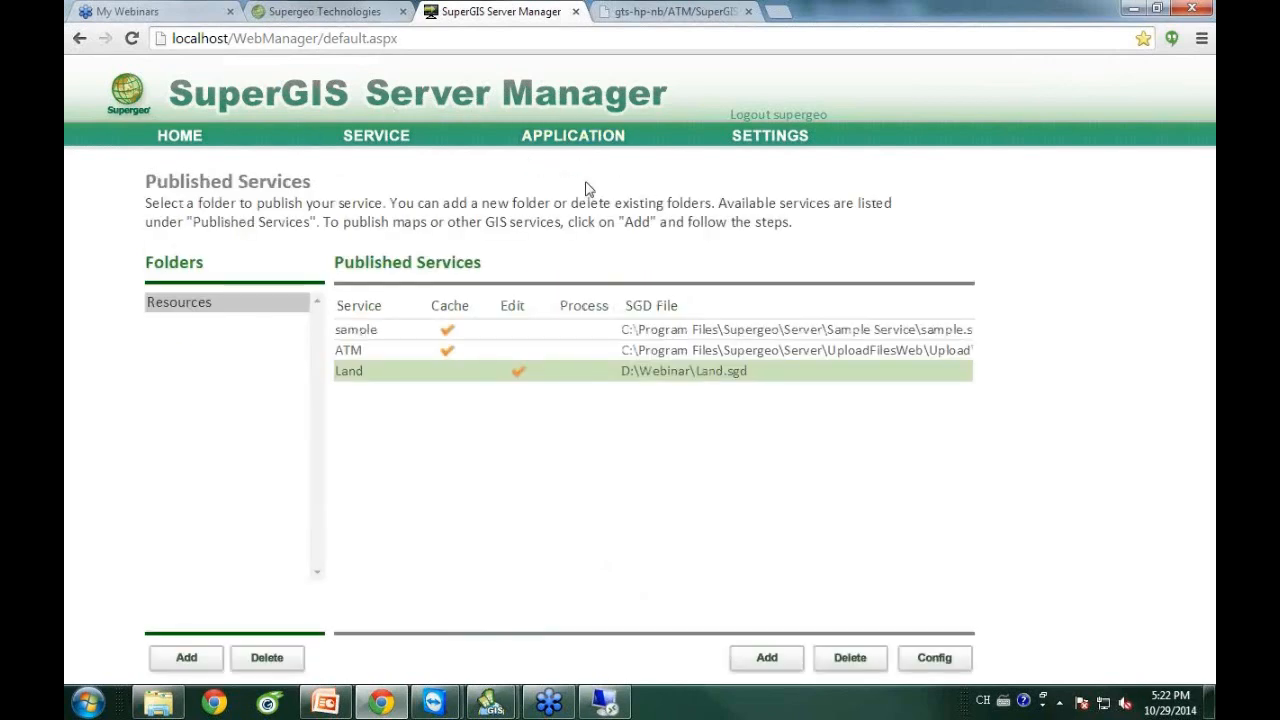
Create an Ultra web application named Land built on the Land.cfg map service.
click(555, 146)
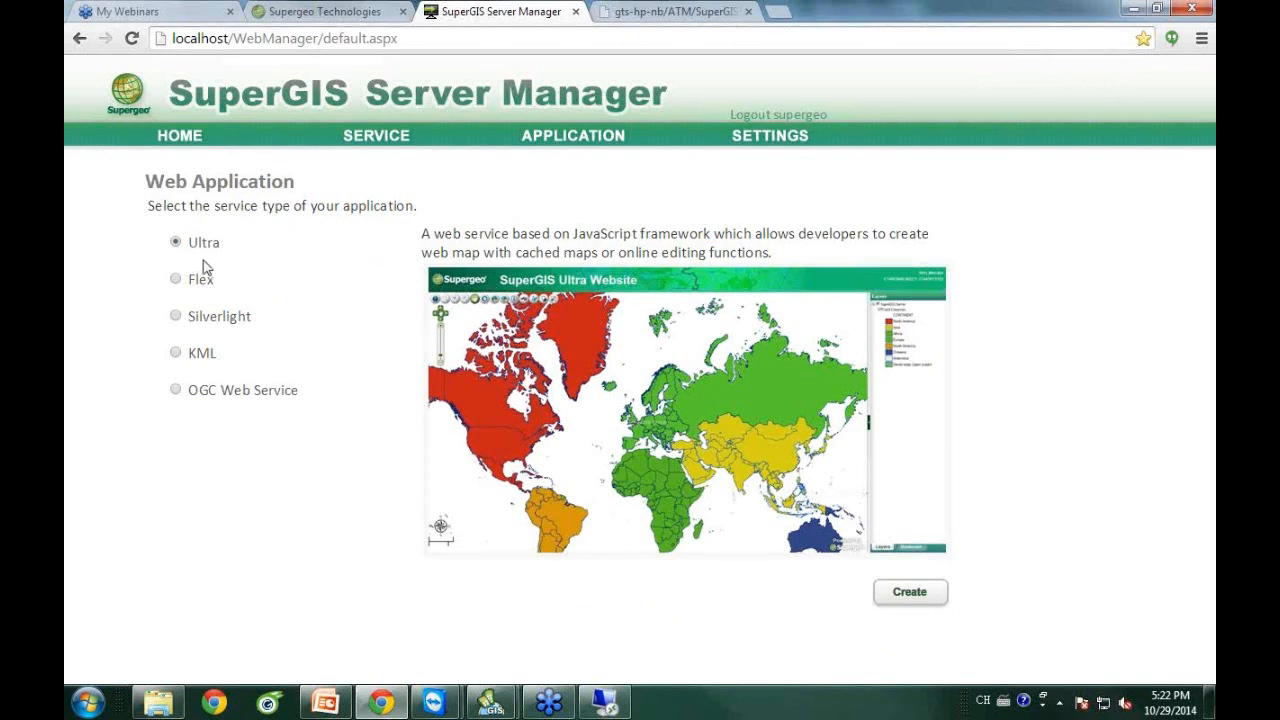
click(905, 594)
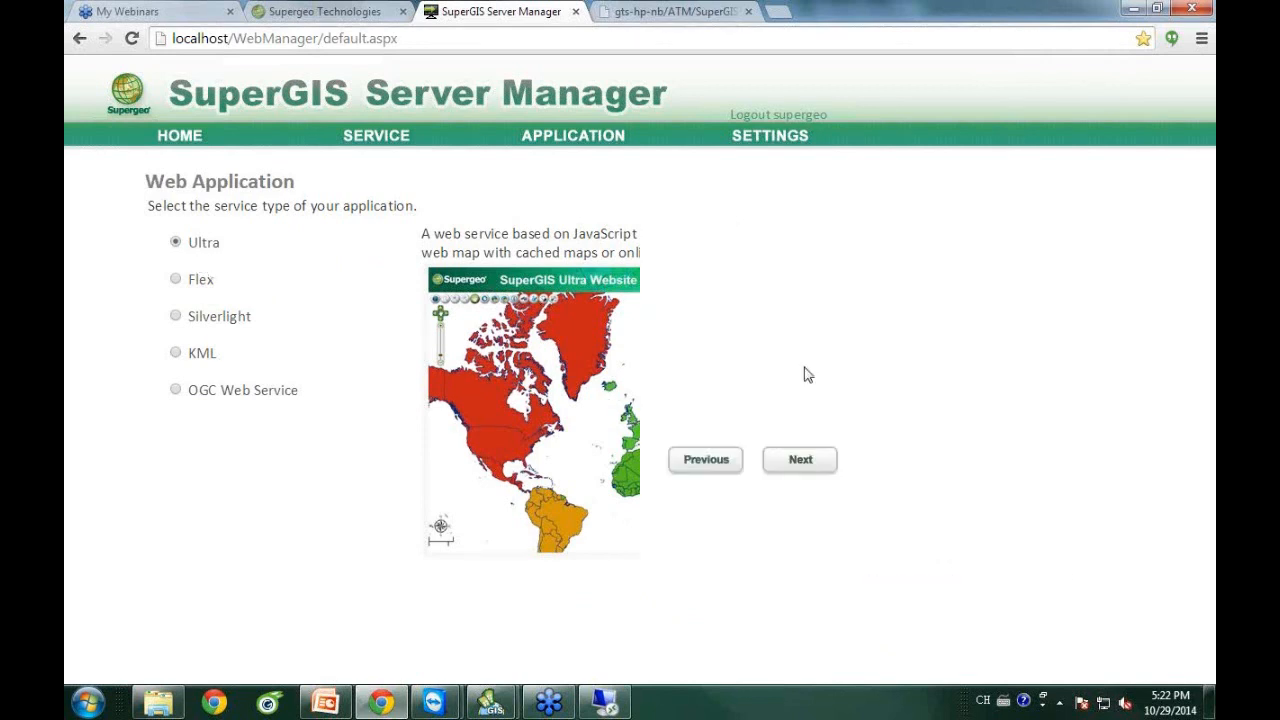
click(338, 293)
text(Land)
click(532, 453)
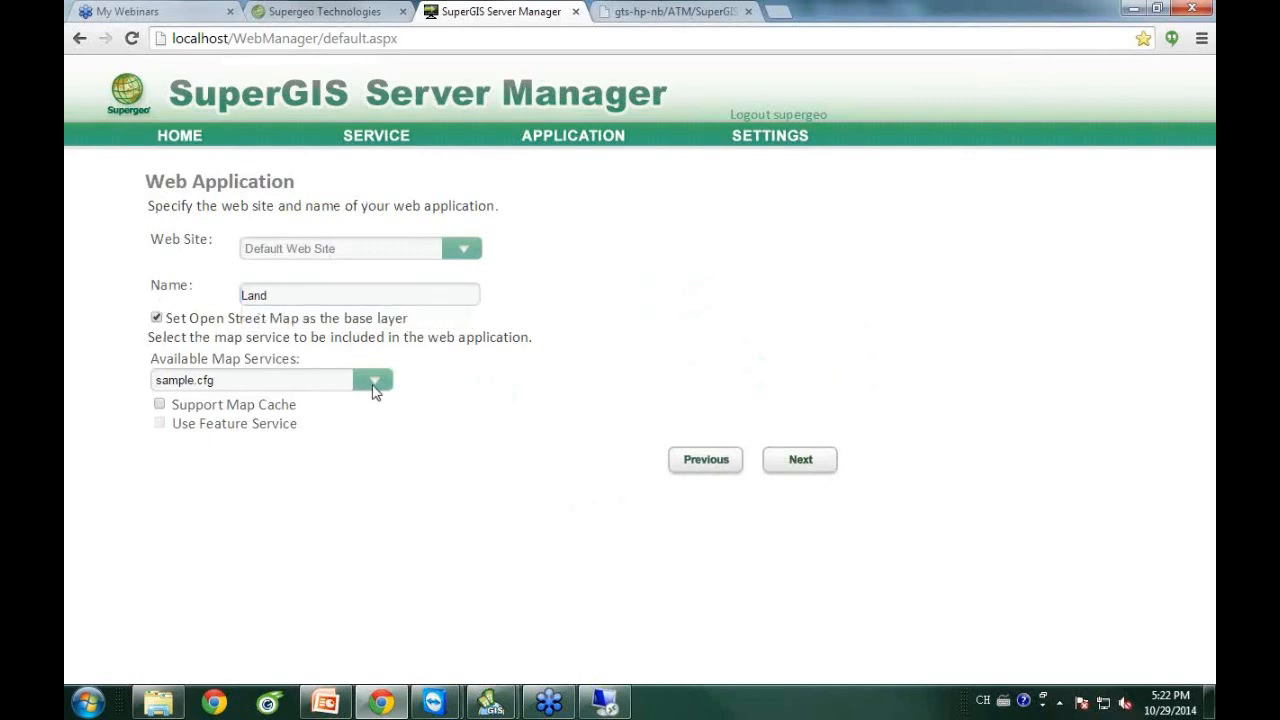
click(374, 382)
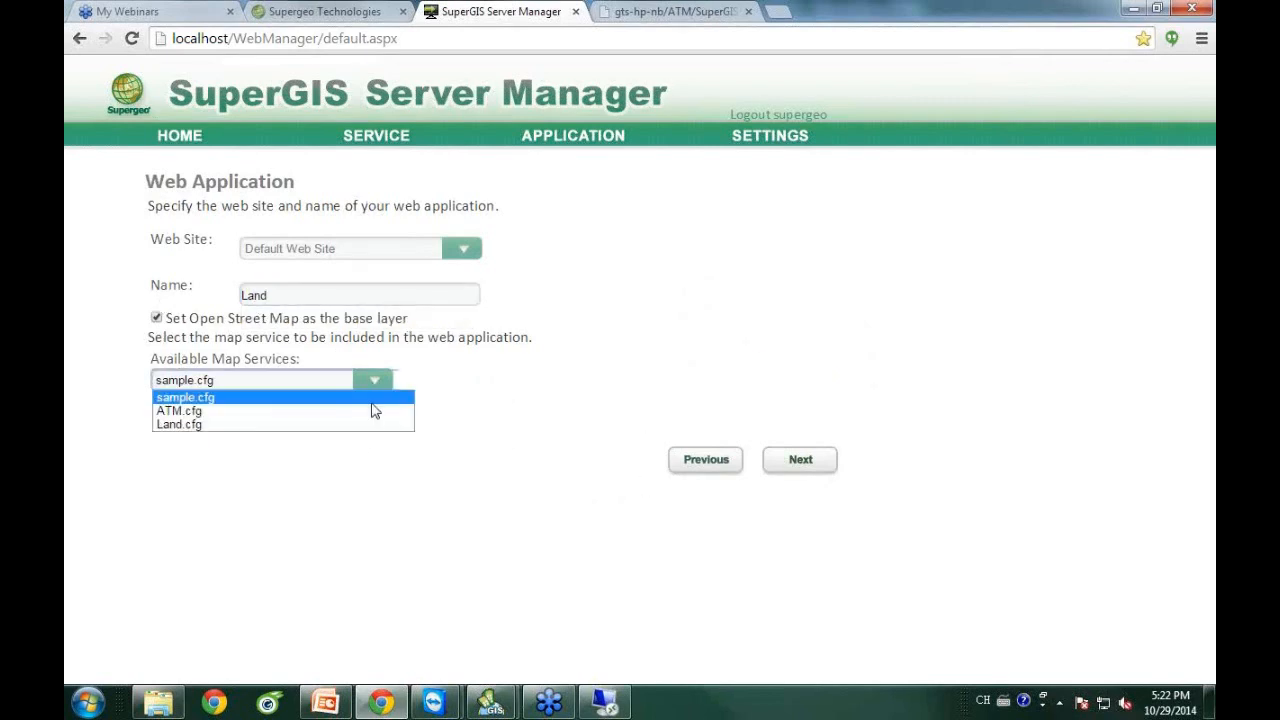
click(303, 430)
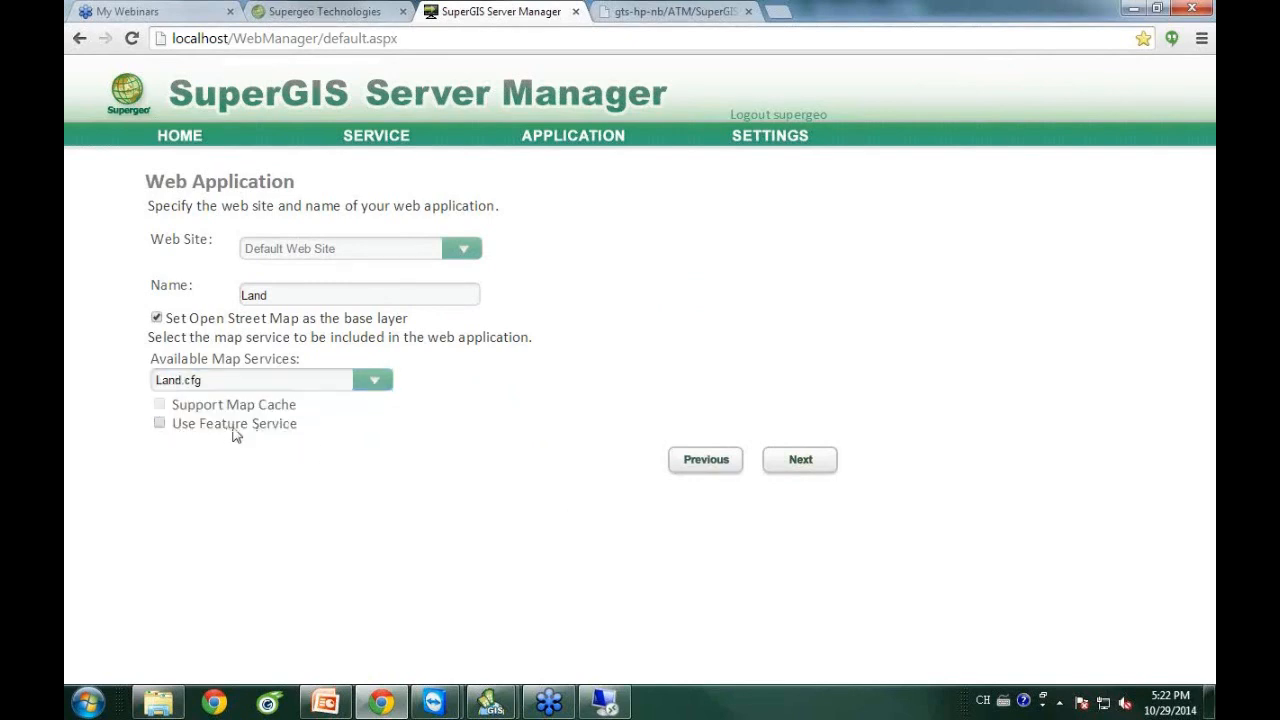
click(801, 462)
click(805, 320)
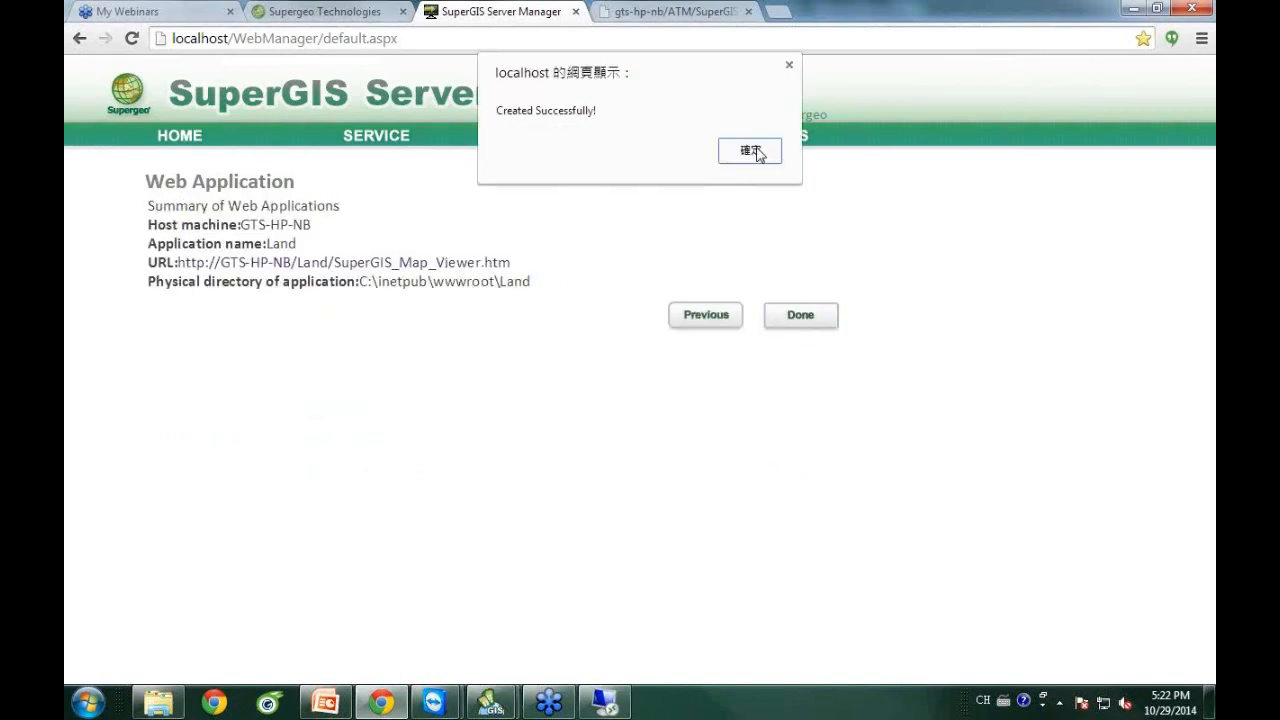
click(750, 152)
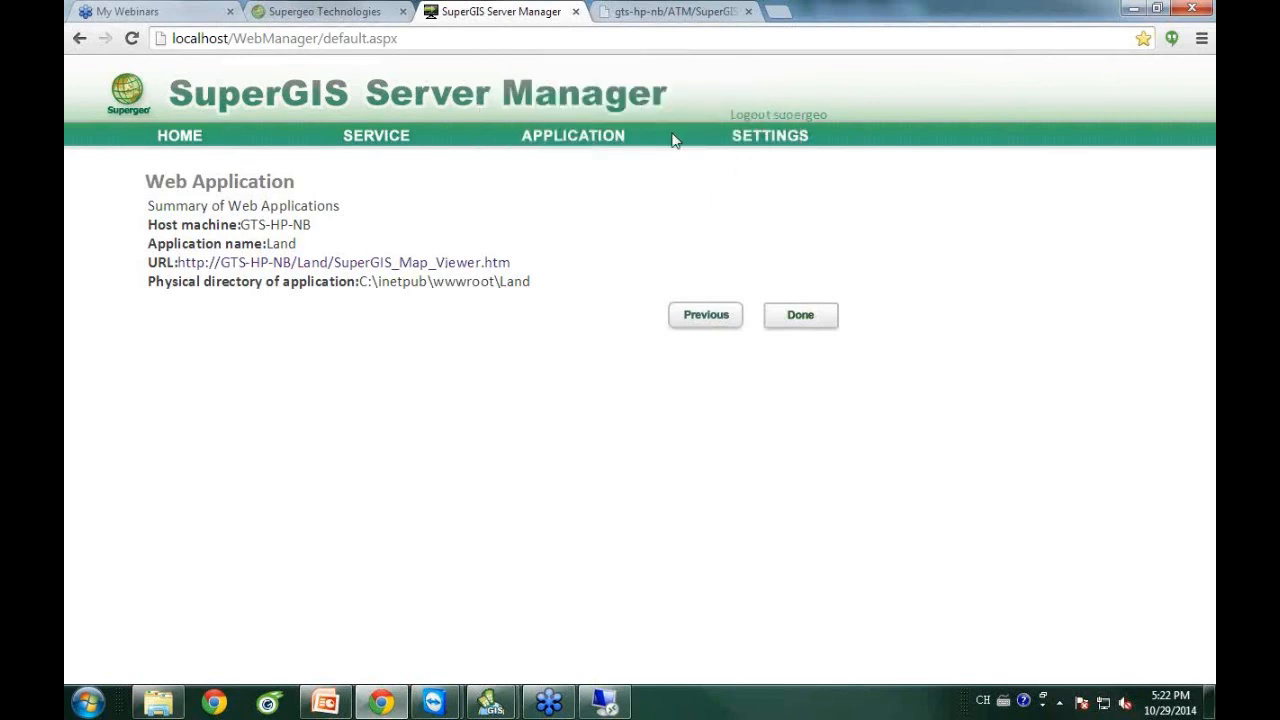
right_click(455, 262)
Open the Land app's SuperGIS_Map_Viewer.htm address in a new browser tab and view it.
click(524, 275)
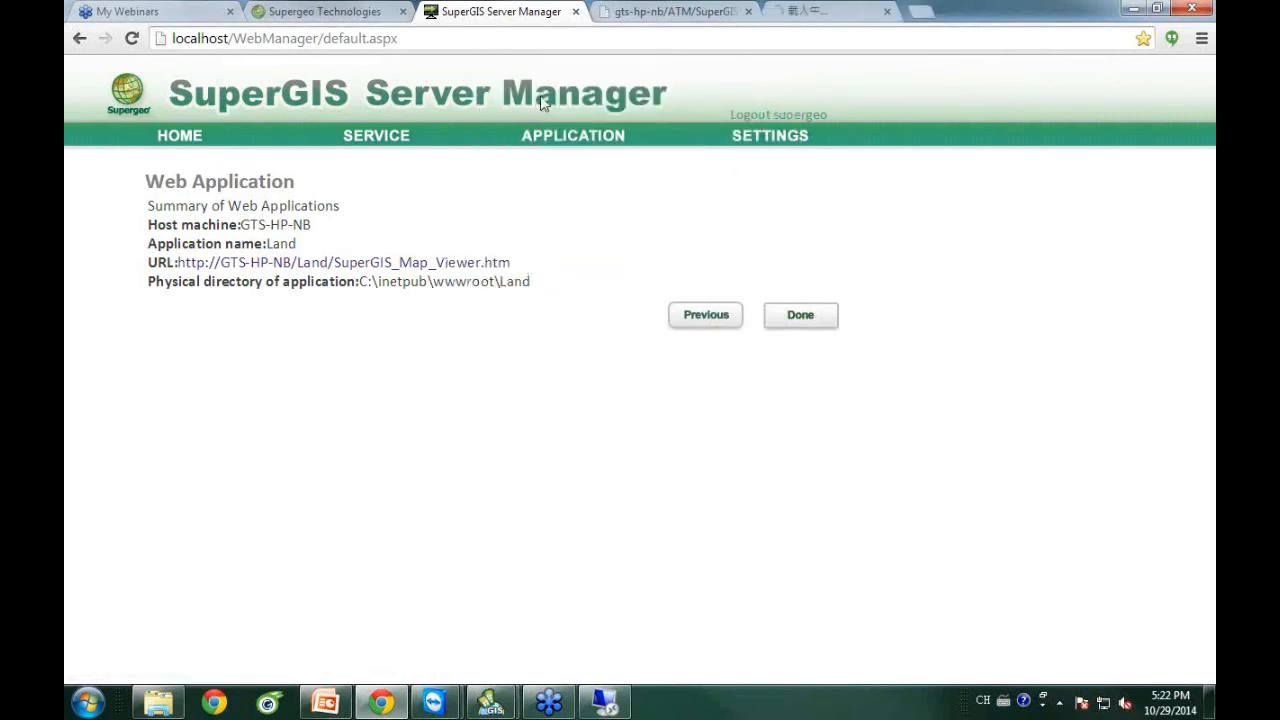
click(855, 12)
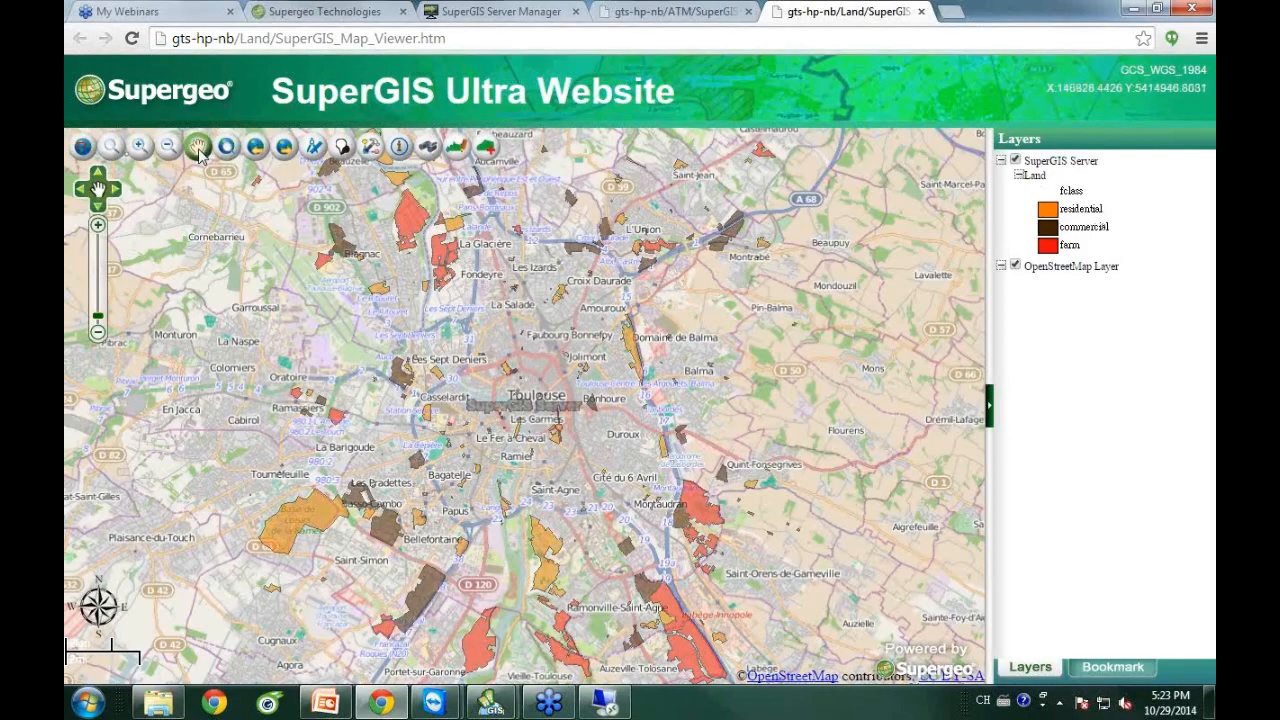
drag(637, 397, 615, 304)
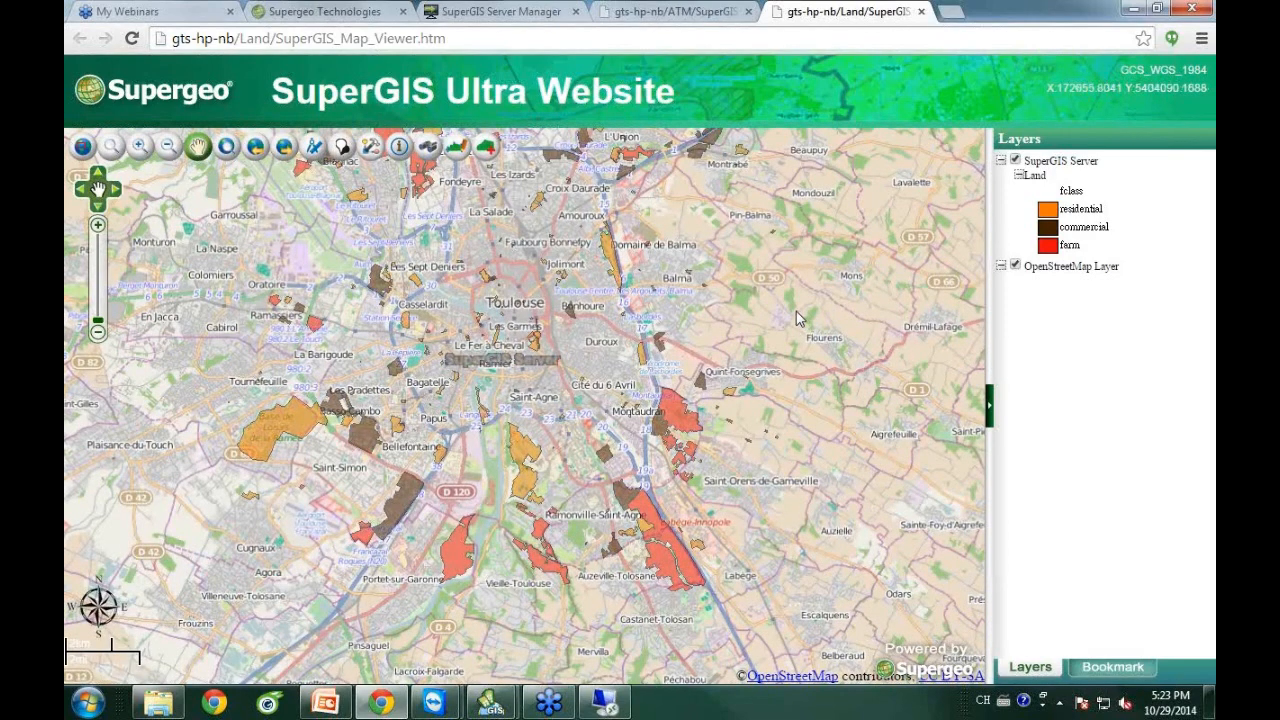
click(399, 148)
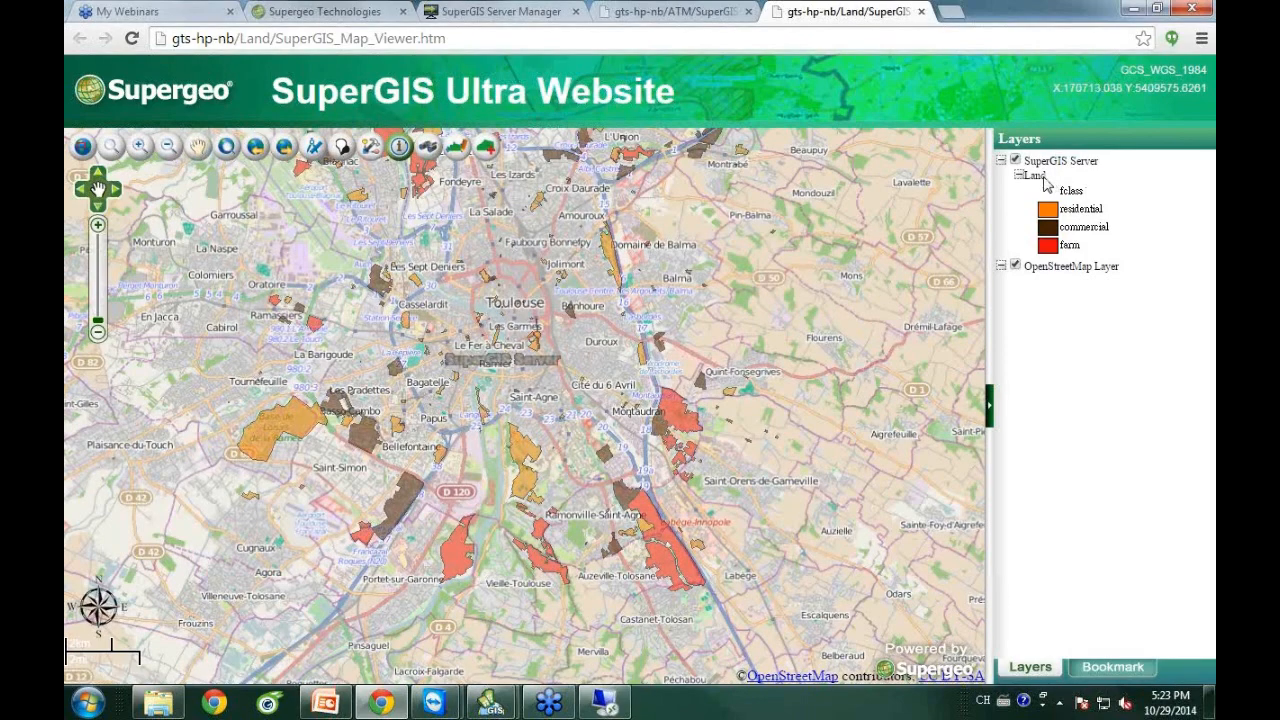
click(293, 425)
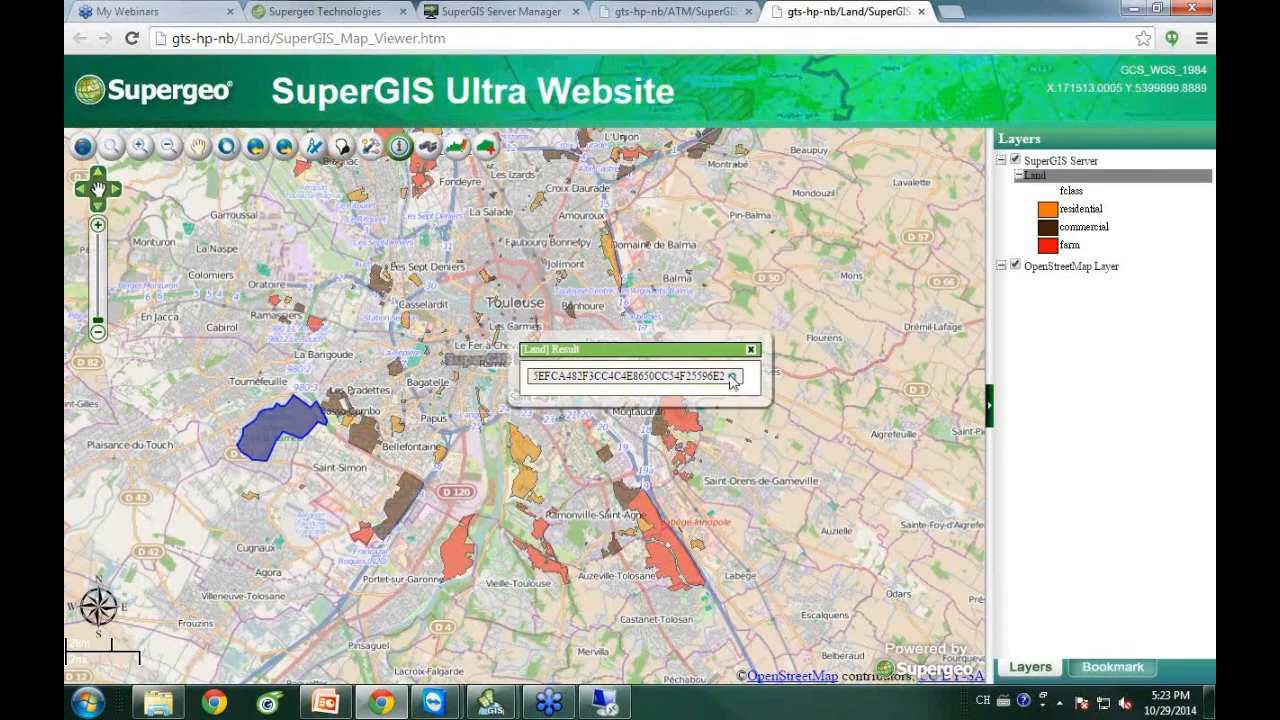
click(731, 376)
drag(247, 78, 316, 147)
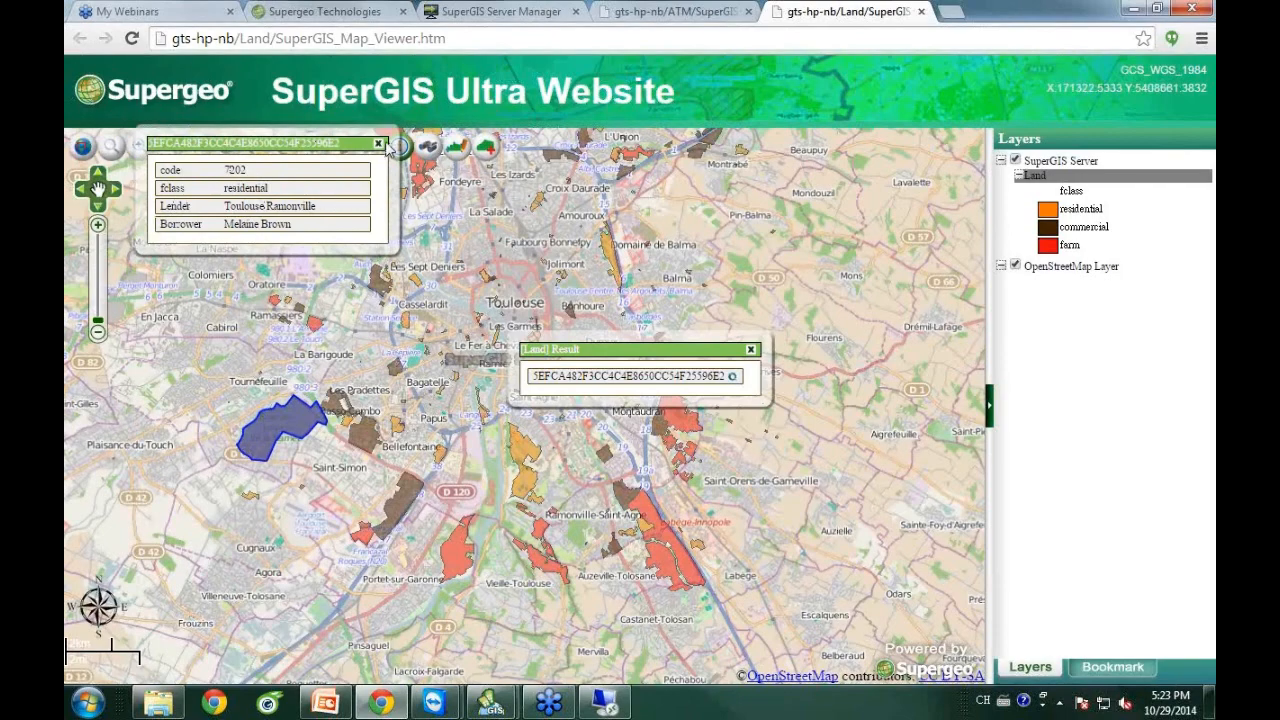
click(379, 146)
click(750, 349)
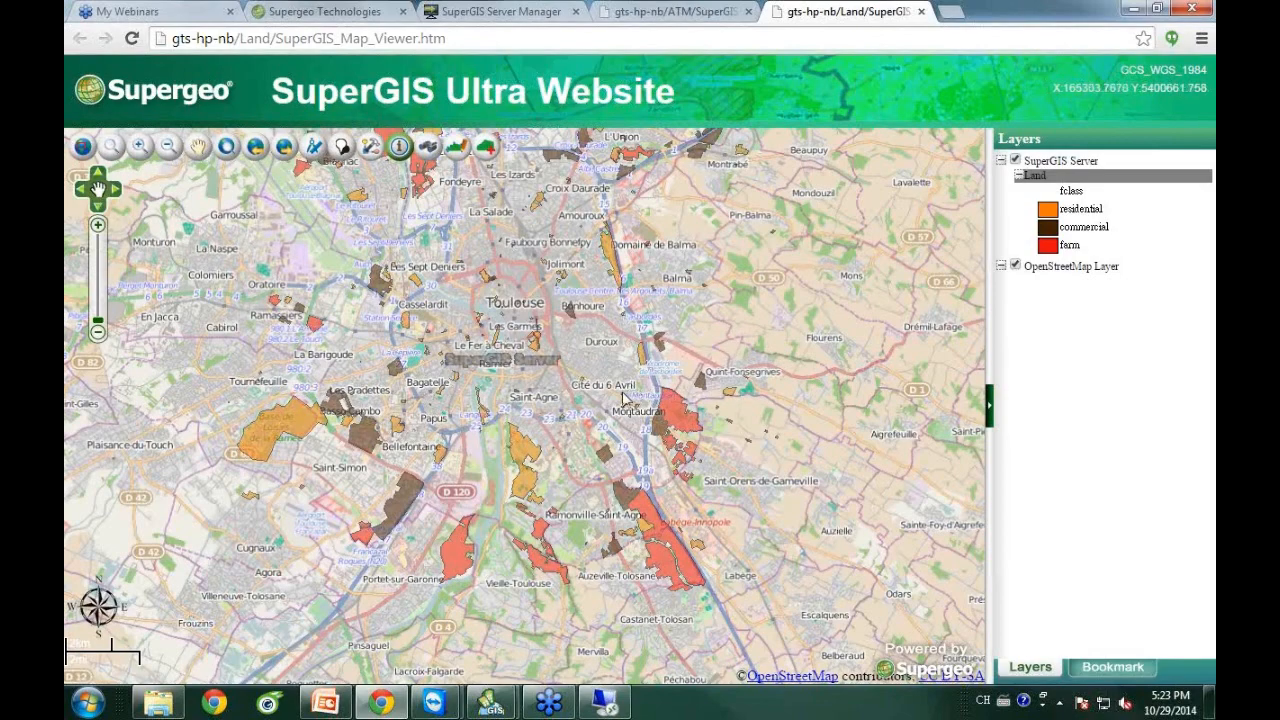
Edit residential parcel 7202's attributes so its Lender reads Branch A, and update it.
click(456, 147)
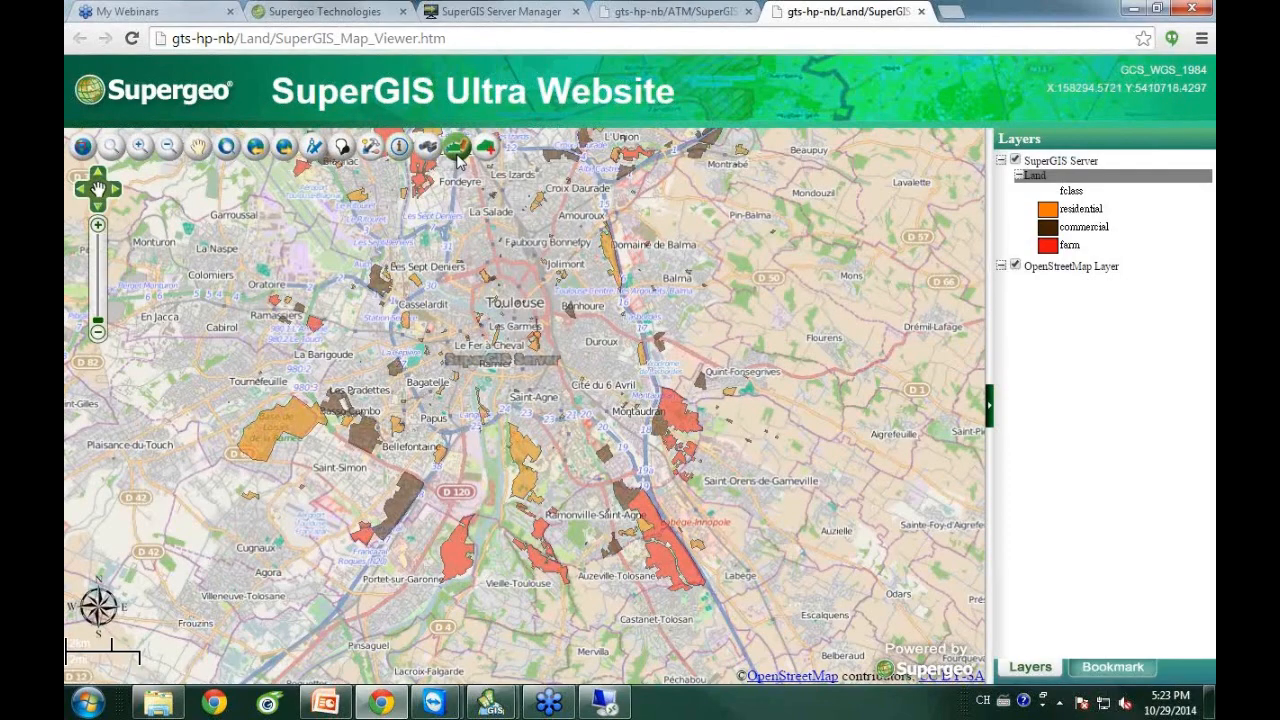
click(530, 459)
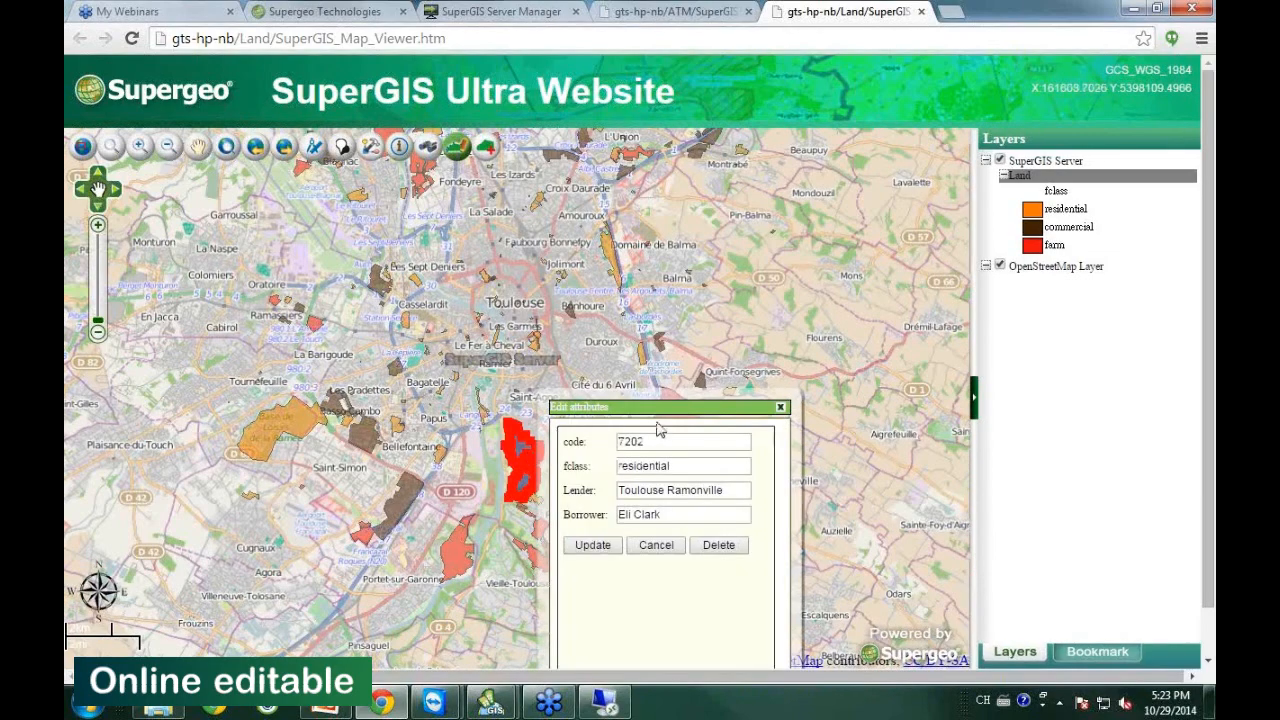
drag(663, 416, 814, 286)
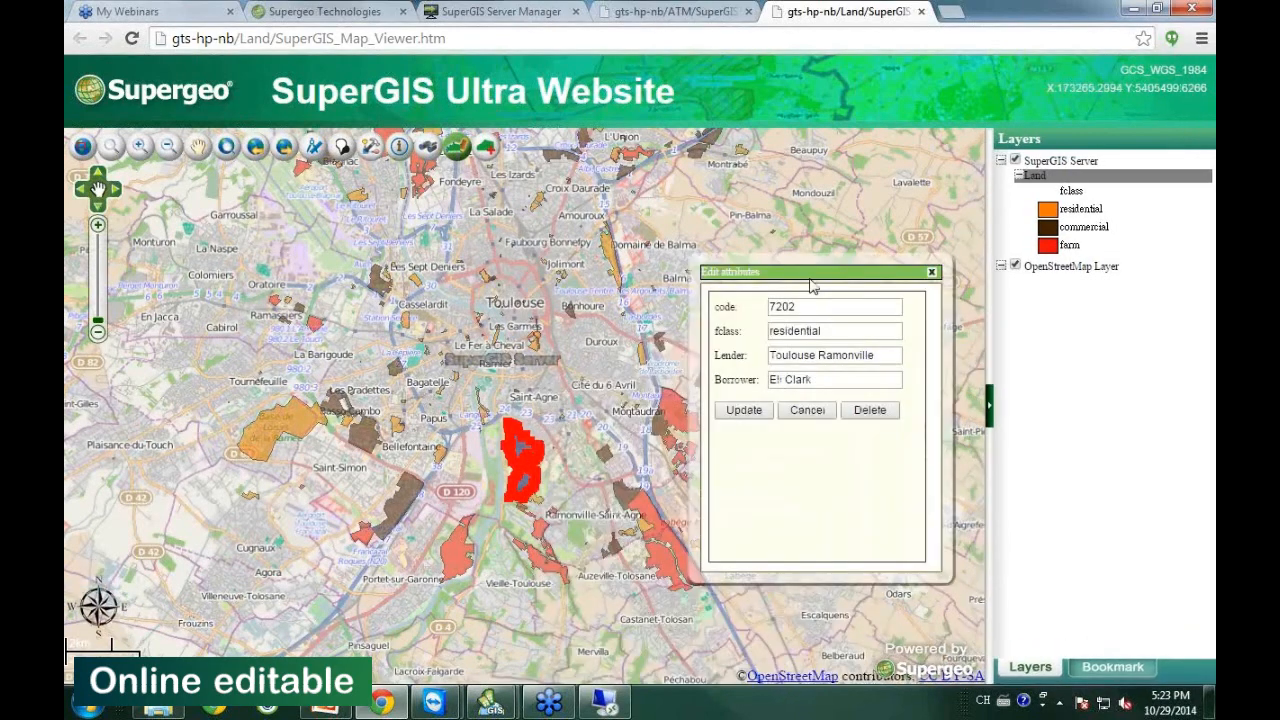
click(883, 362)
key(BackSpace)
key(BackSpace)
key(BackSpace)
key(BackSpace)
key(BackSpace)
key(BackSpace)
key(BackSpace)
key(BackSpace)
key(BackSpace)
key(BackSpace)
key(BackSpace)
key(BackSpace)
key(BackSpace)
key(BackSpace)
key(BackSpace)
key(BackSpace)
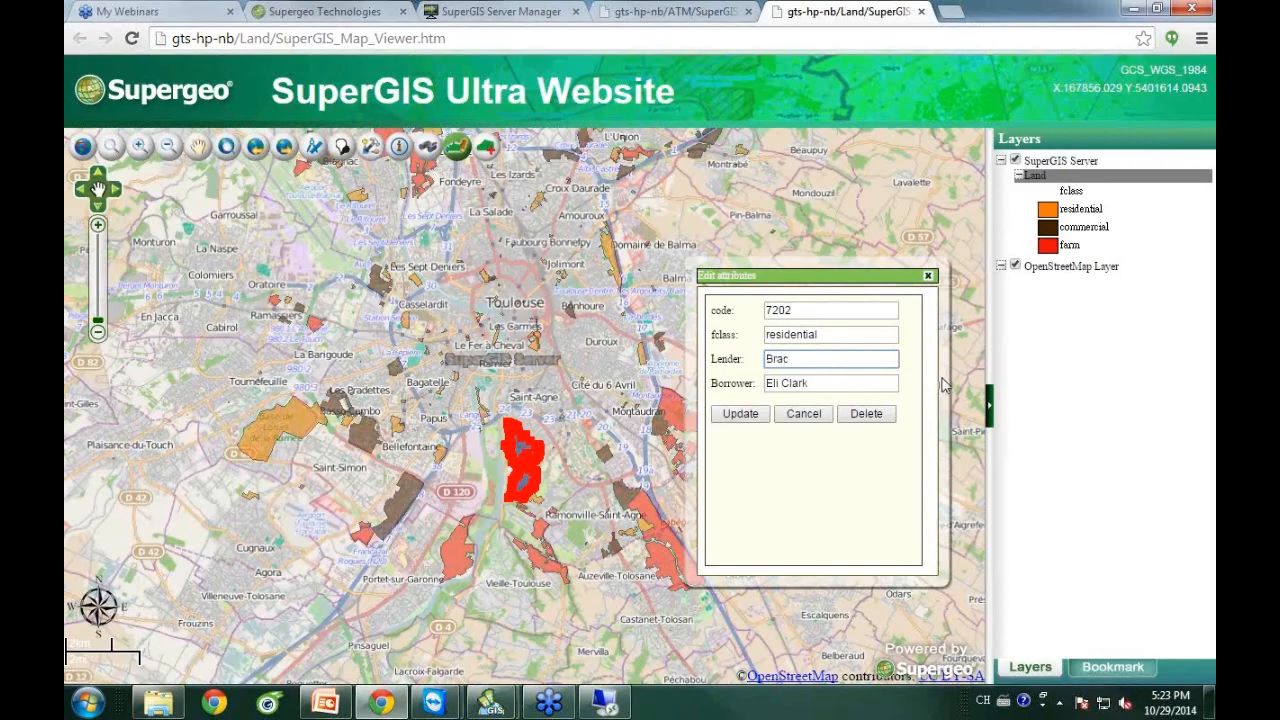
text(A)
click(741, 416)
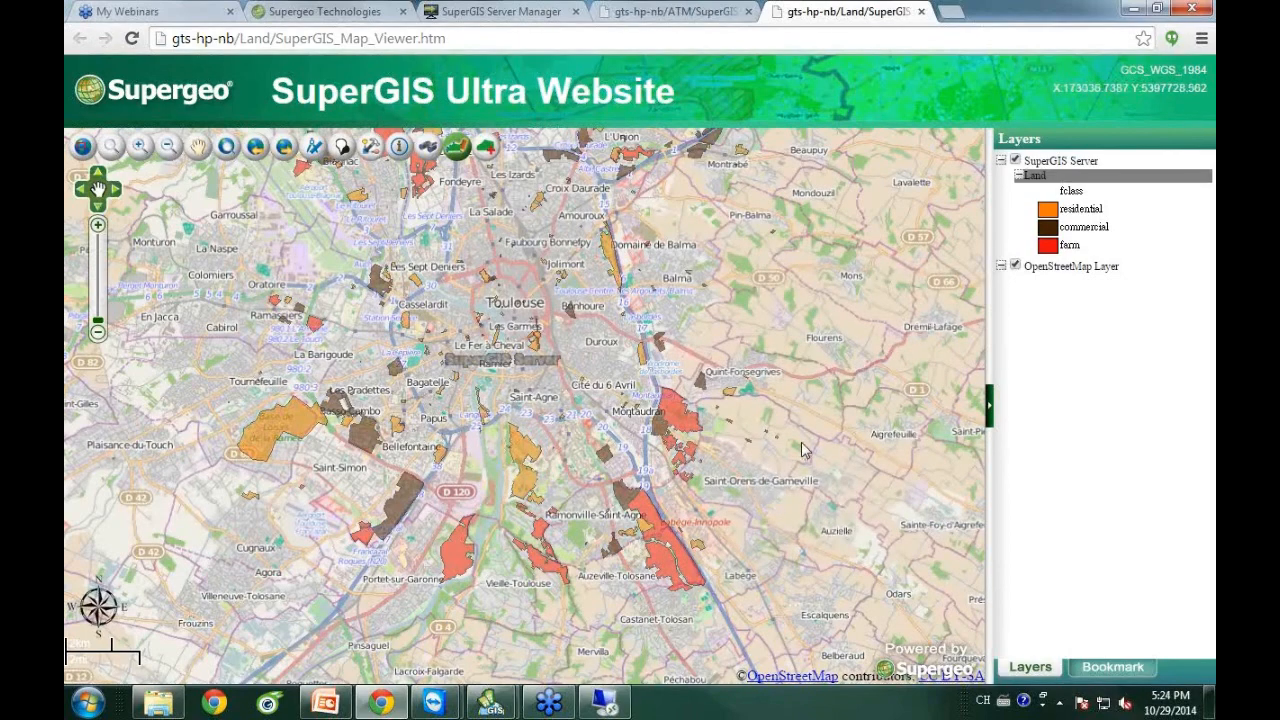
click(399, 147)
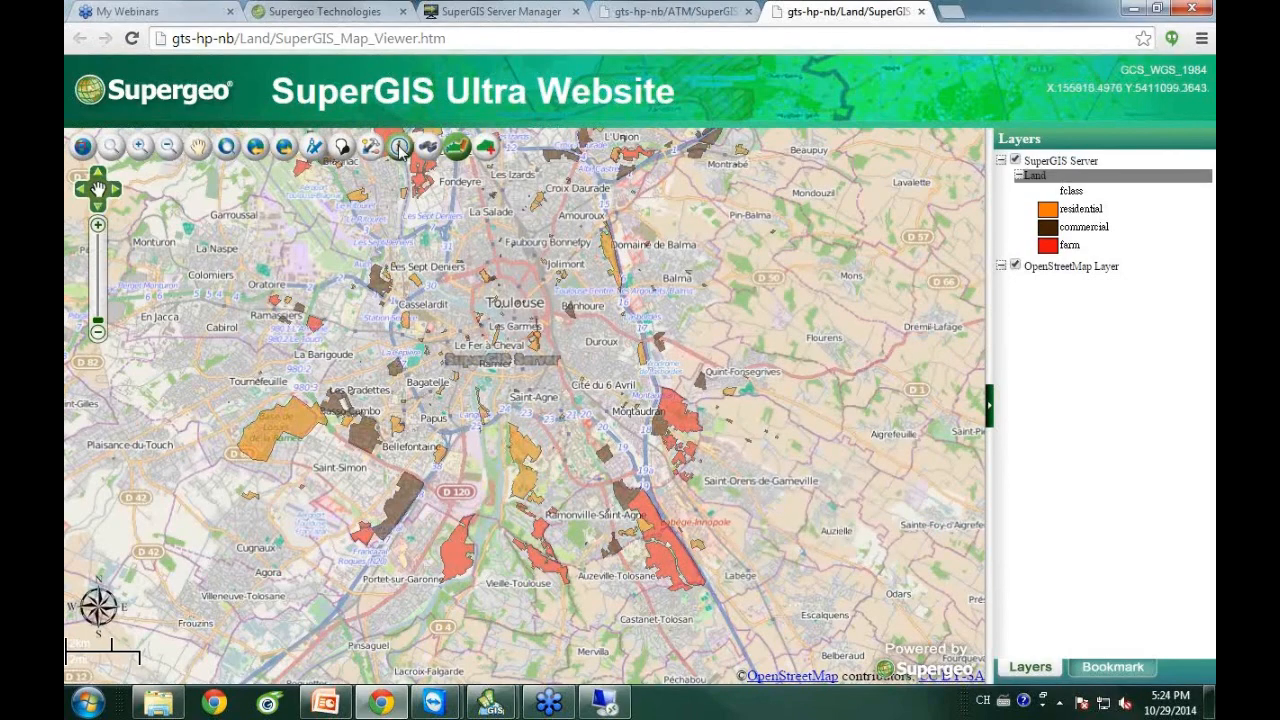
click(525, 457)
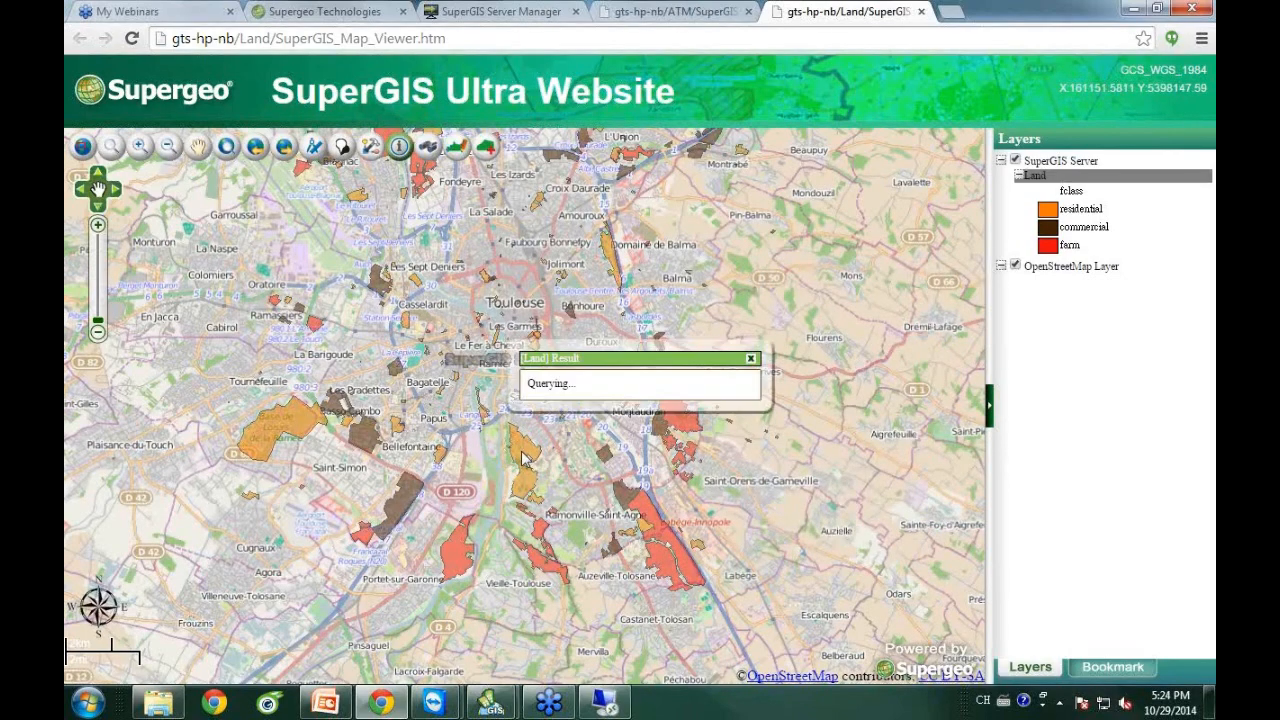
click(733, 377)
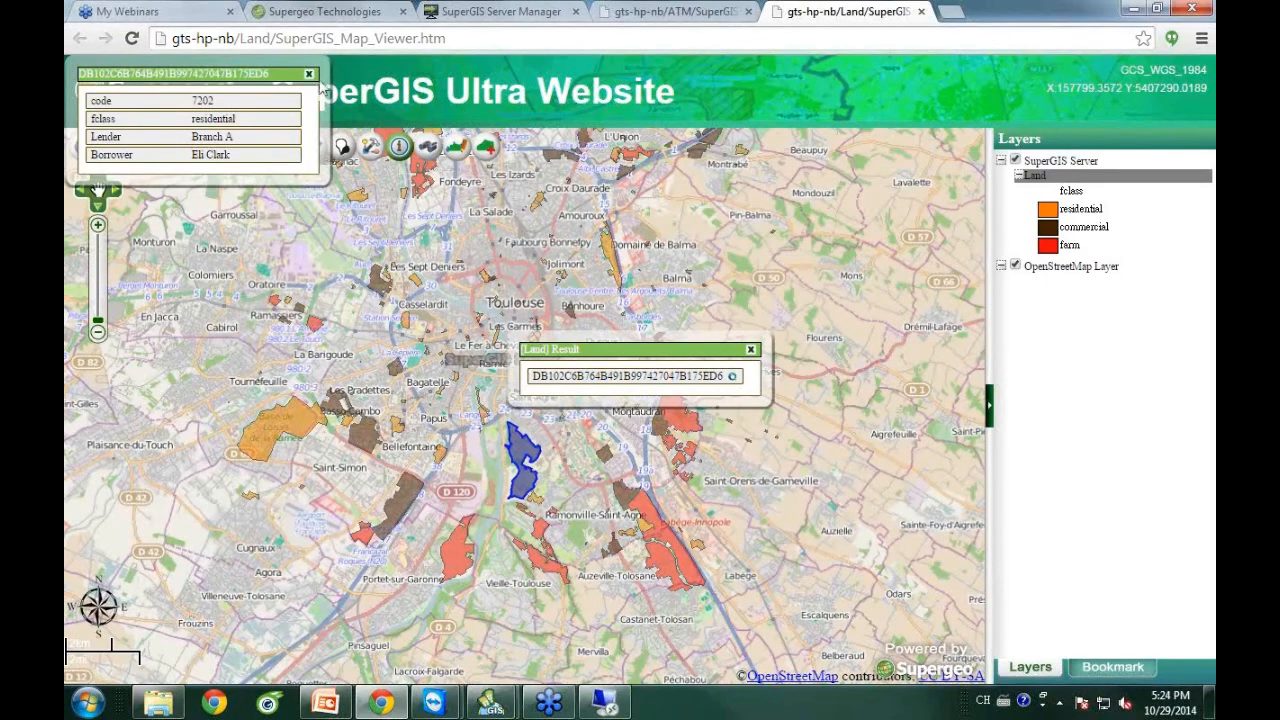
click(310, 74)
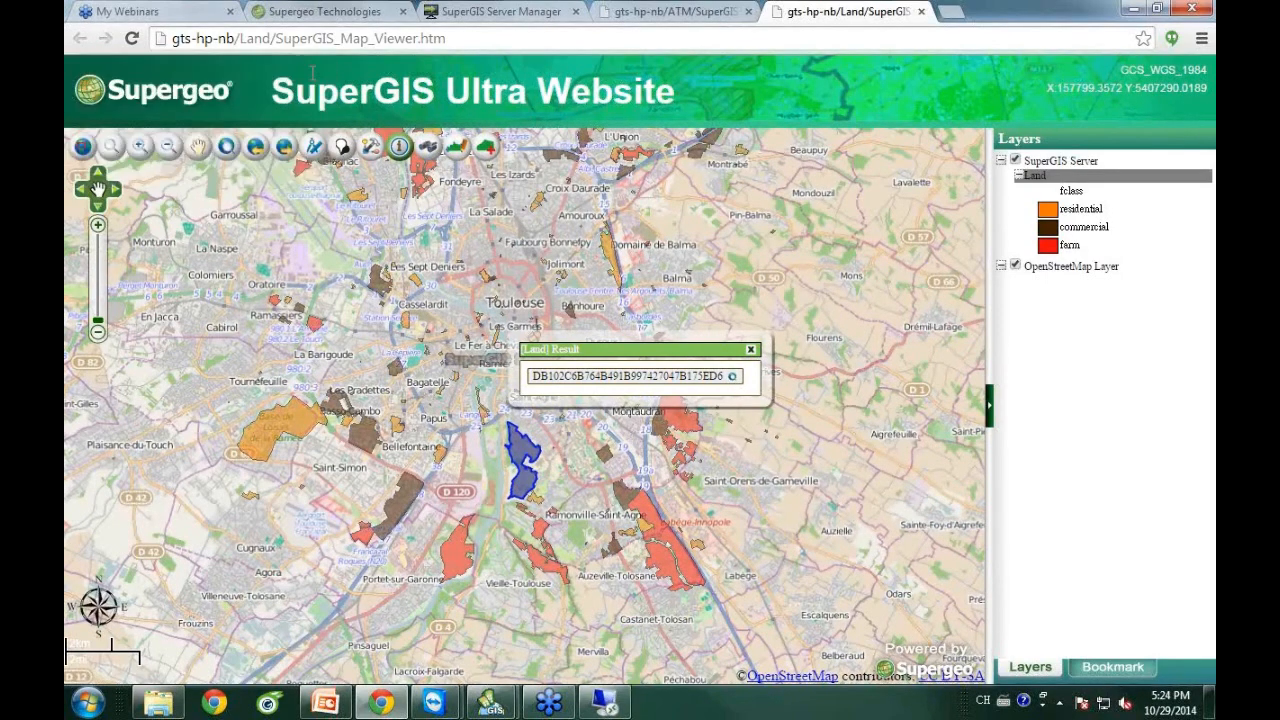
click(753, 352)
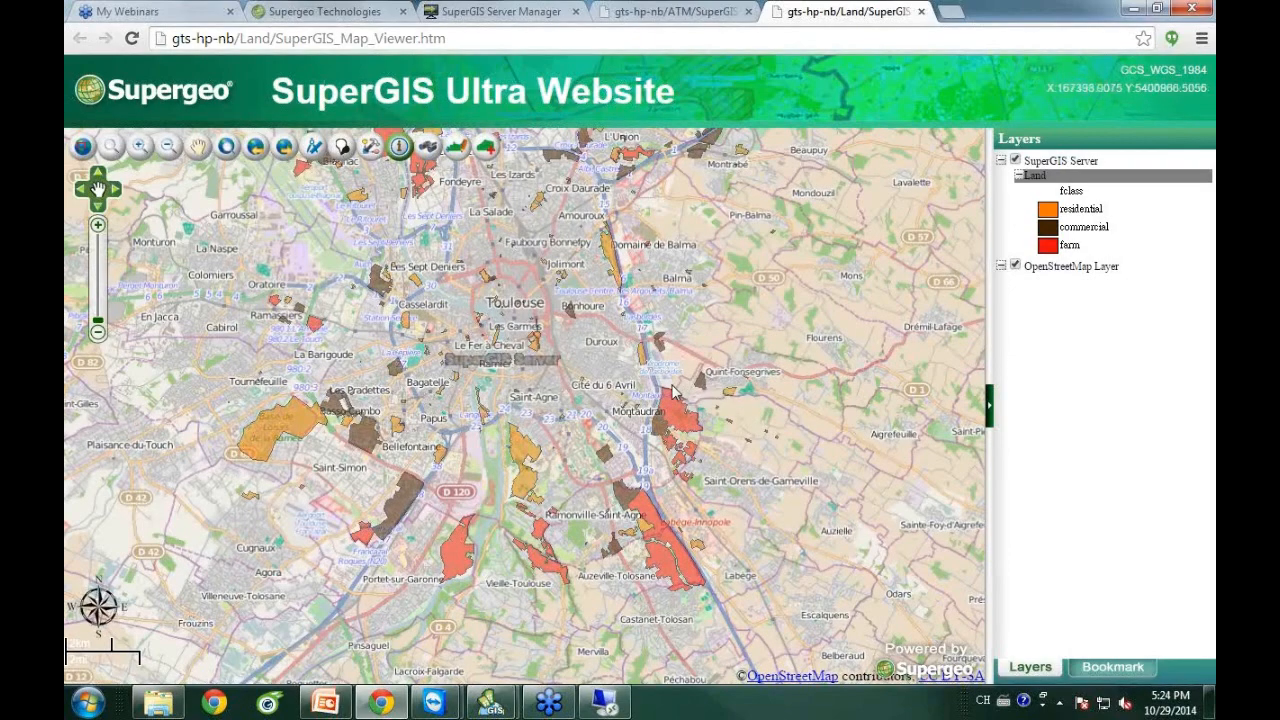
Digitize a new polygon parcel near Balma using the 'resident' feature template.
click(487, 152)
drag(261, 88, 335, 215)
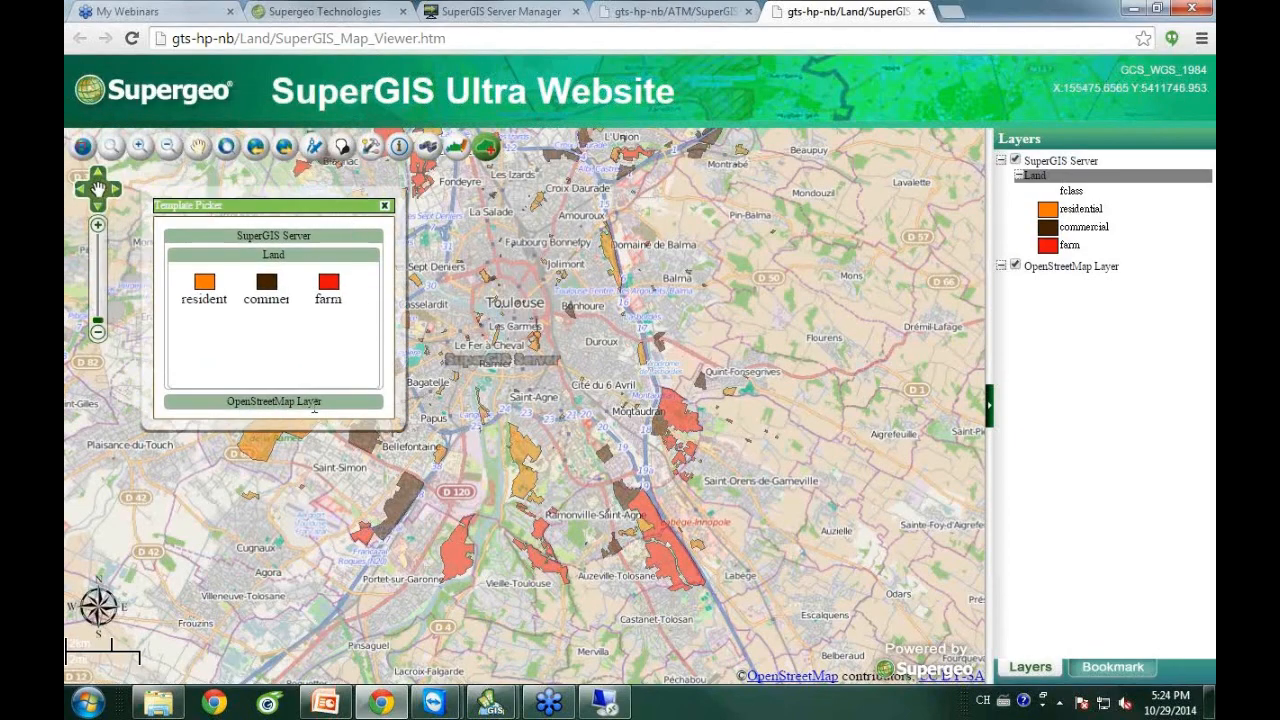
click(204, 288)
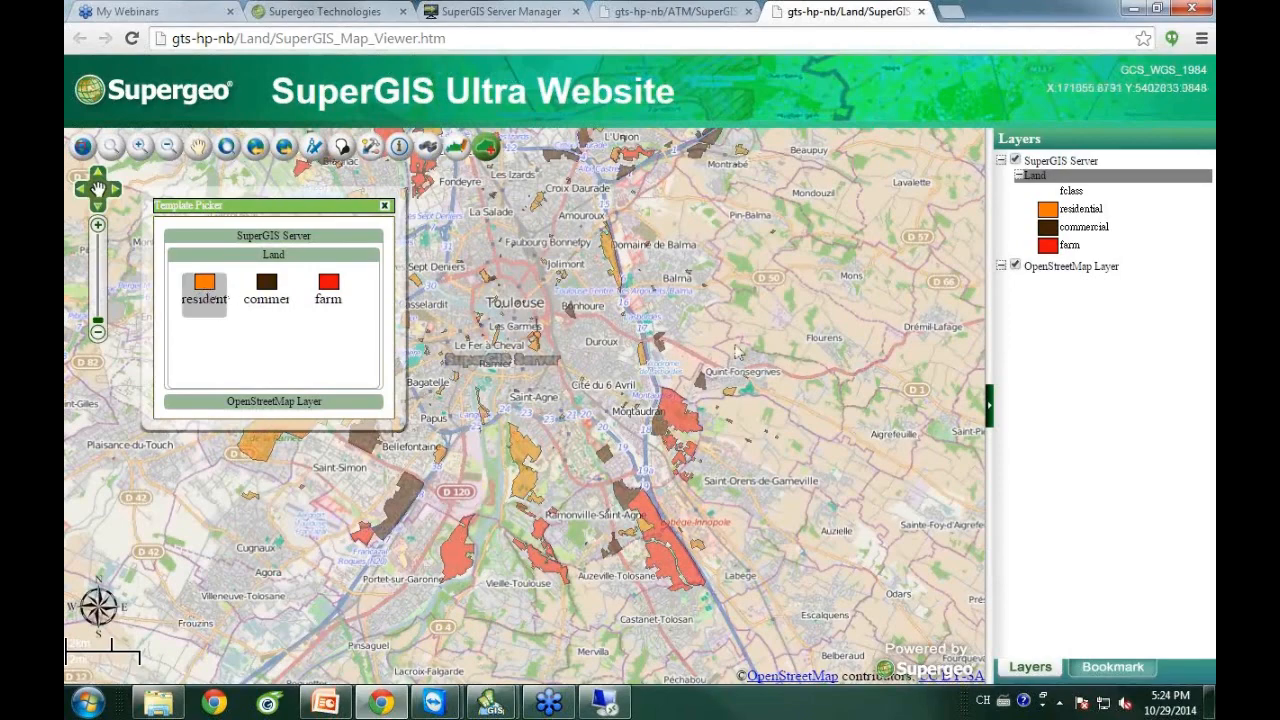
click(685, 300)
click(668, 315)
click(669, 334)
click(702, 344)
click(718, 302)
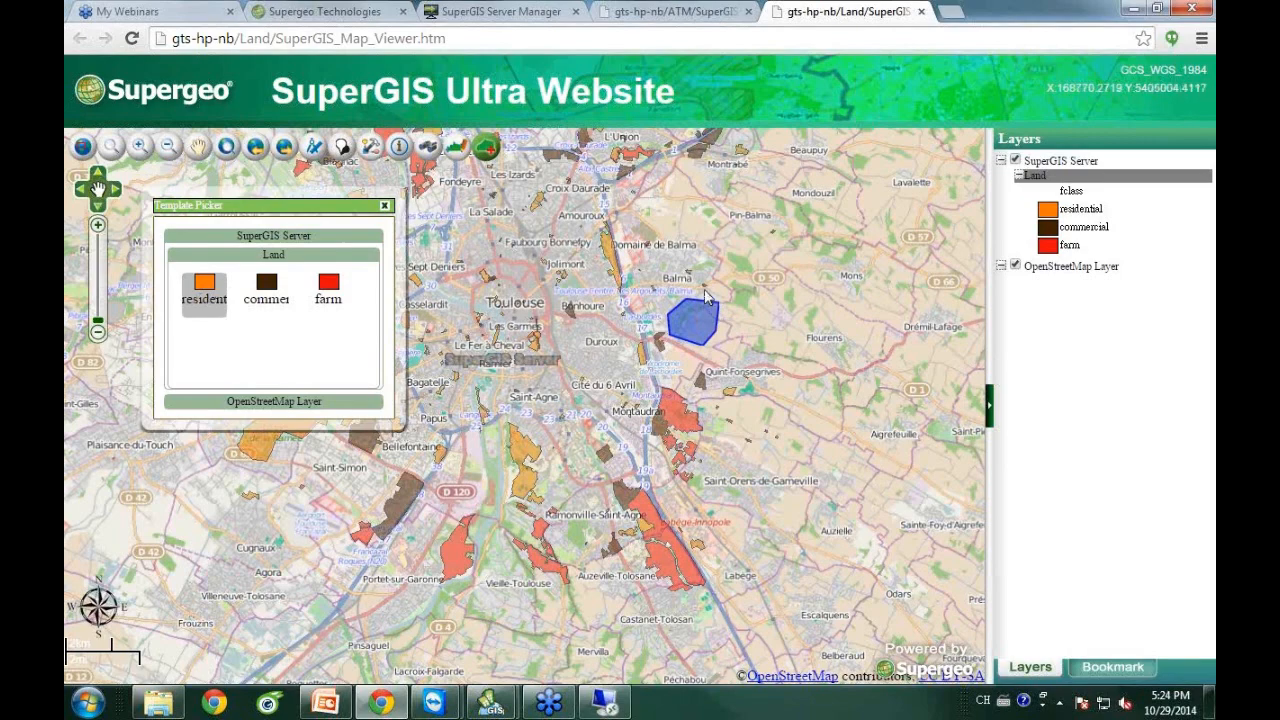
double_click(704, 289)
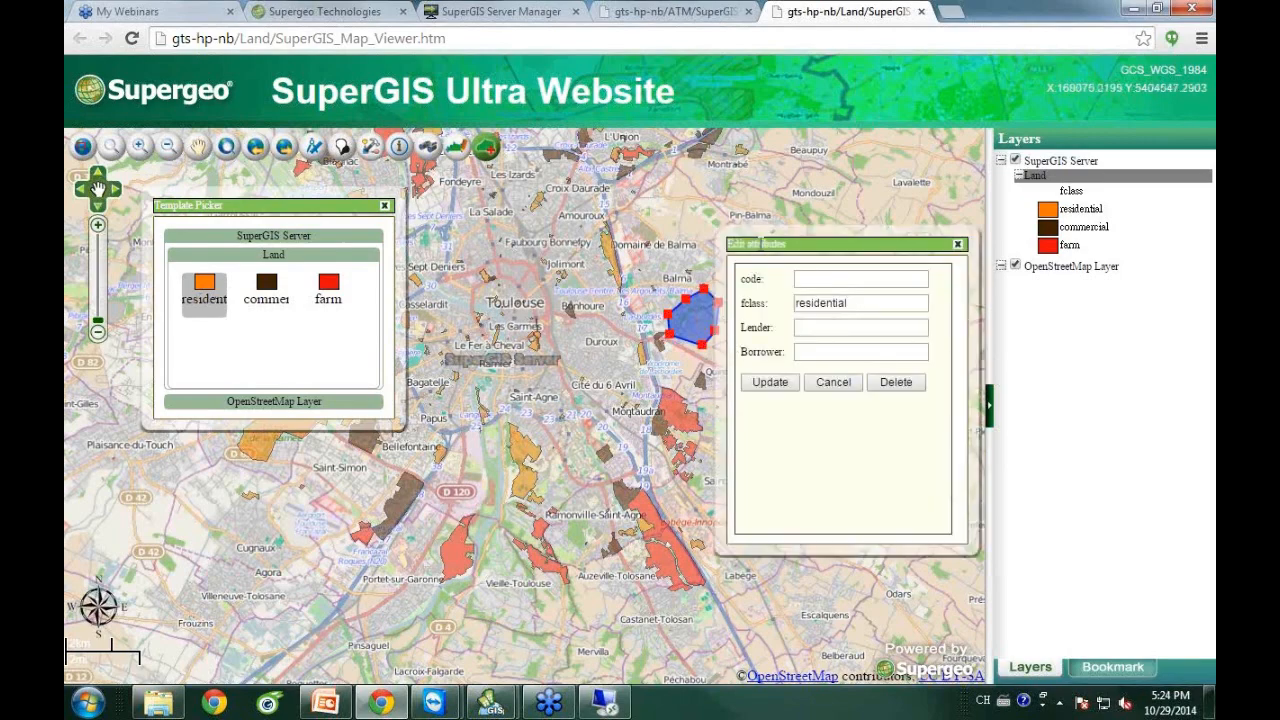
Give the new parcel Lender Branch B, save it, and close the Template Picker.
drag(812, 250, 826, 226)
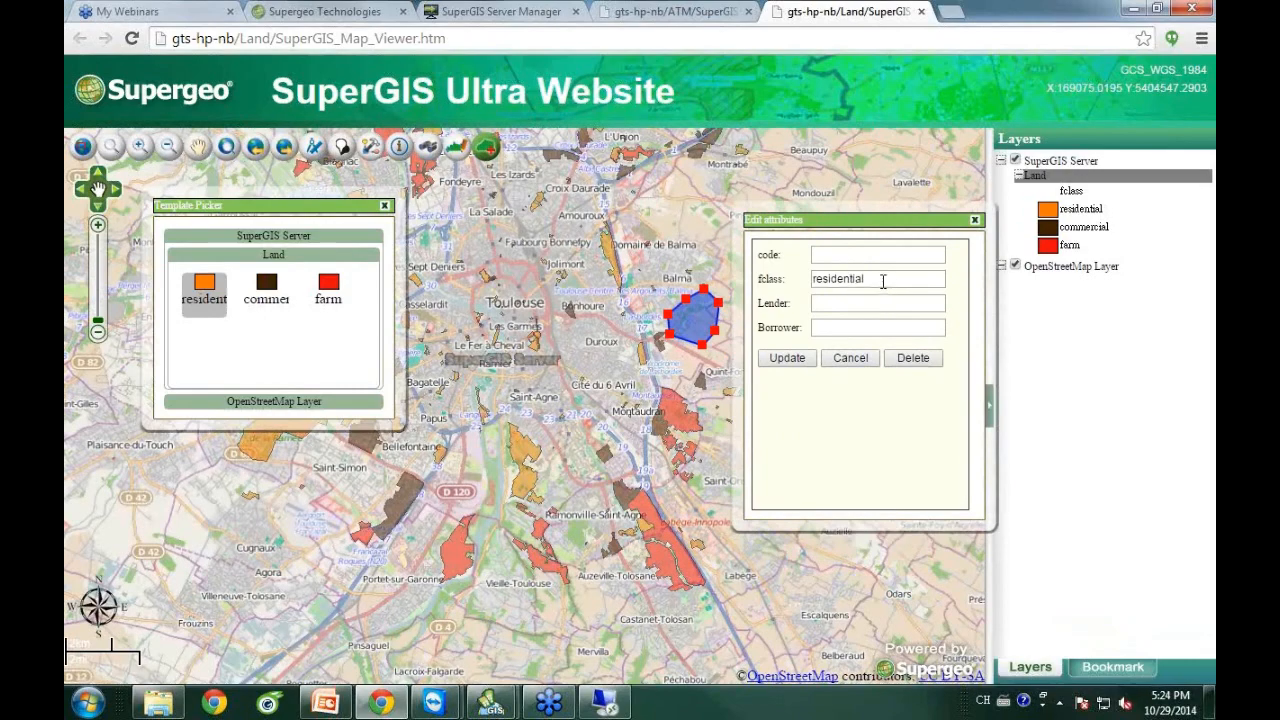
click(842, 304)
click(790, 360)
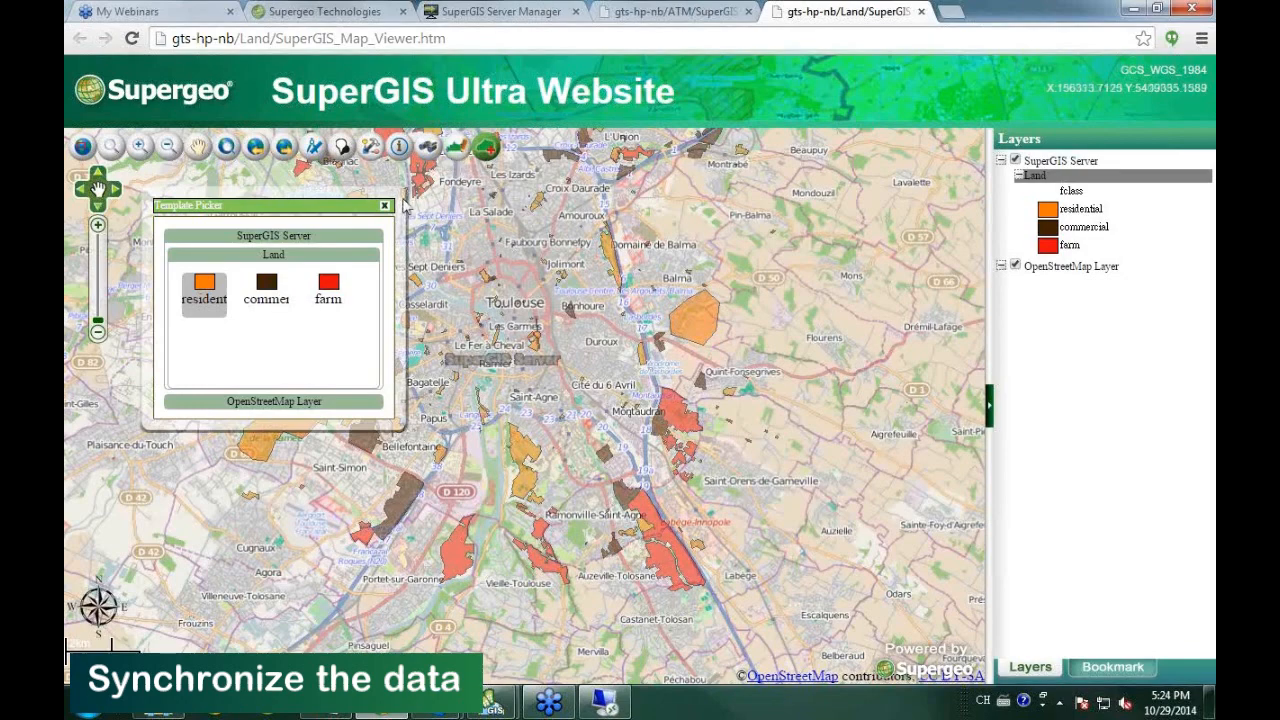
click(386, 207)
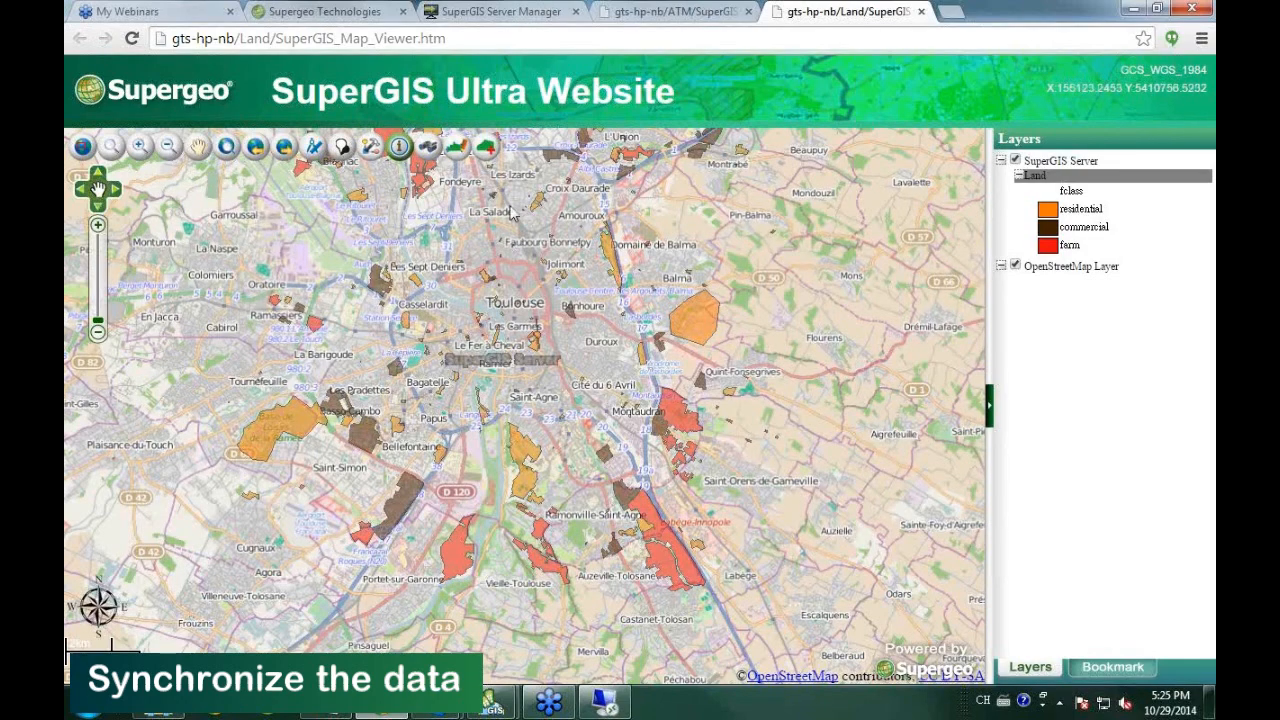
Identify the new Balma parcel to verify it is residential with Lender Branch B, then pan the map slightly up.
click(690, 333)
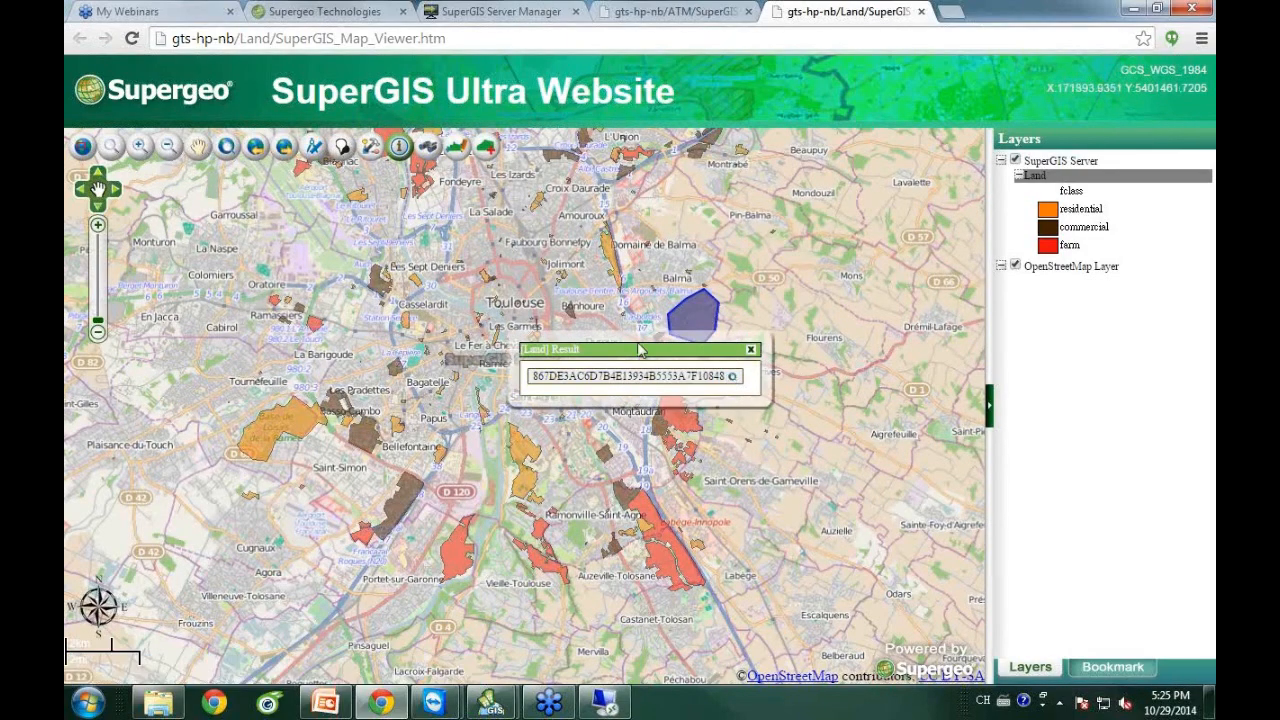
click(732, 376)
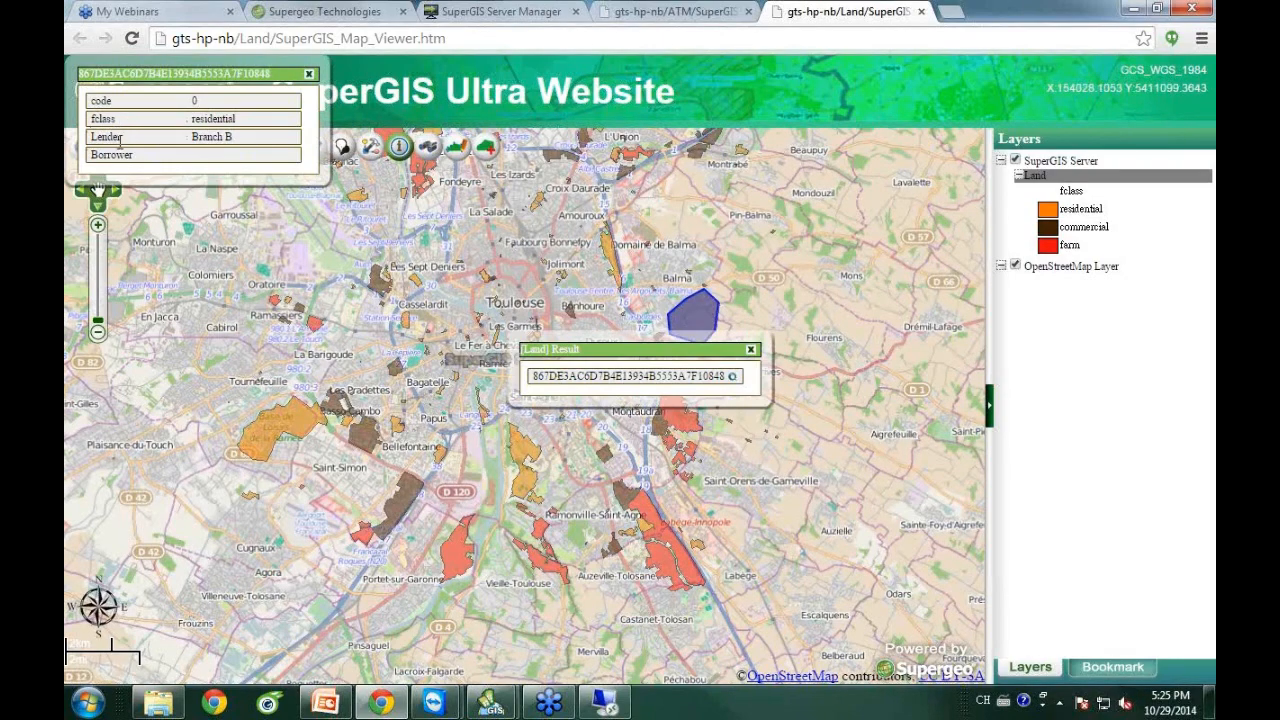
click(309, 74)
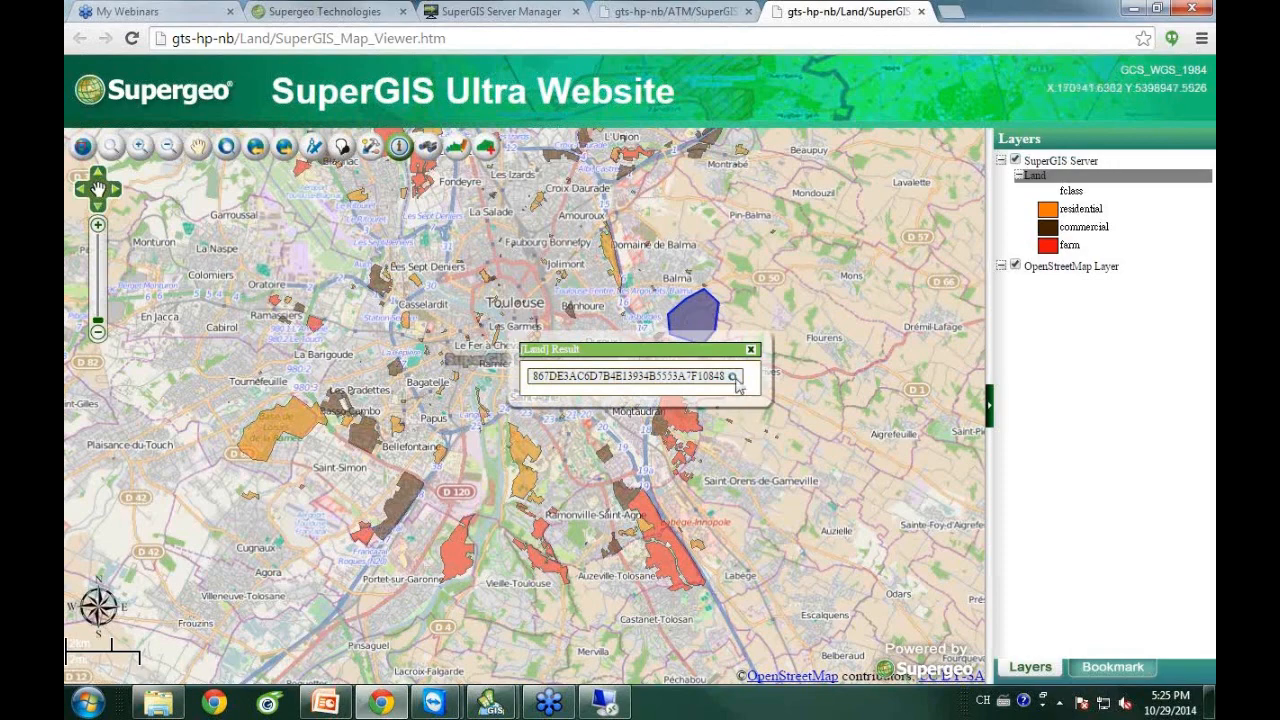
click(750, 349)
click(198, 148)
drag(555, 490, 551, 446)
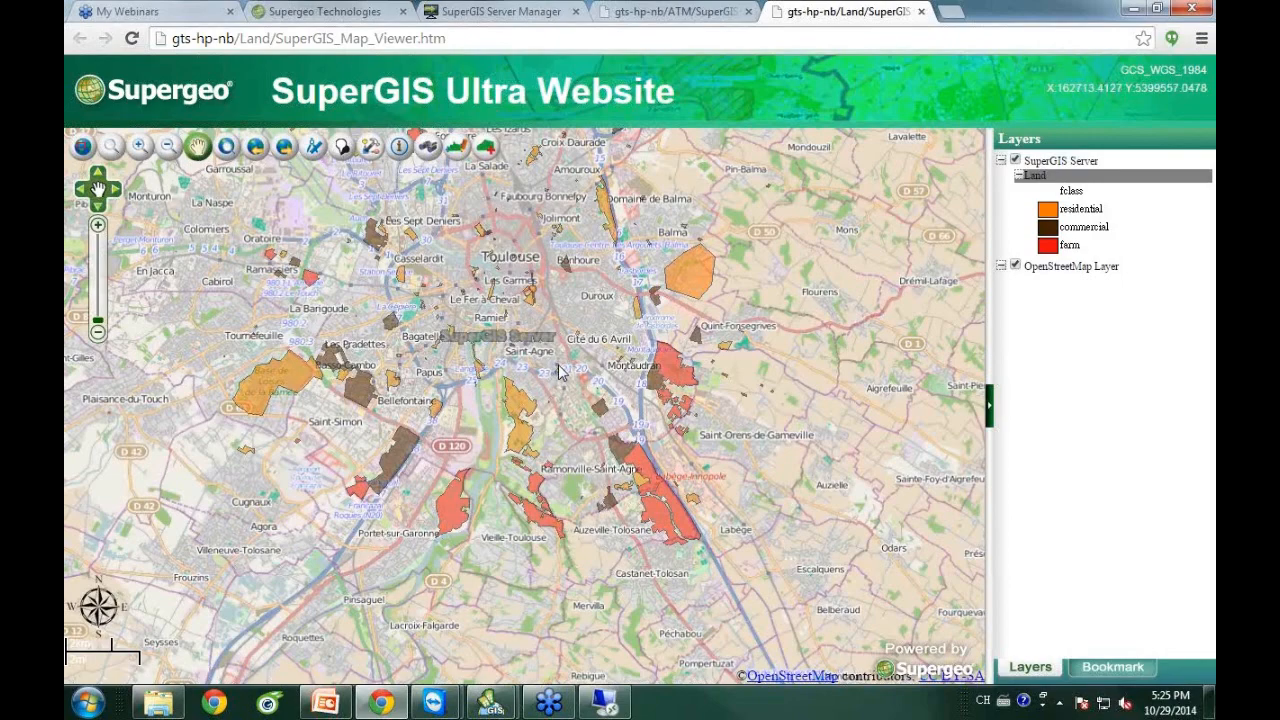
Measure the orange parcel south of central Toulouse in square meters, about 3373833.57.
click(316, 150)
drag(587, 237, 752, 212)
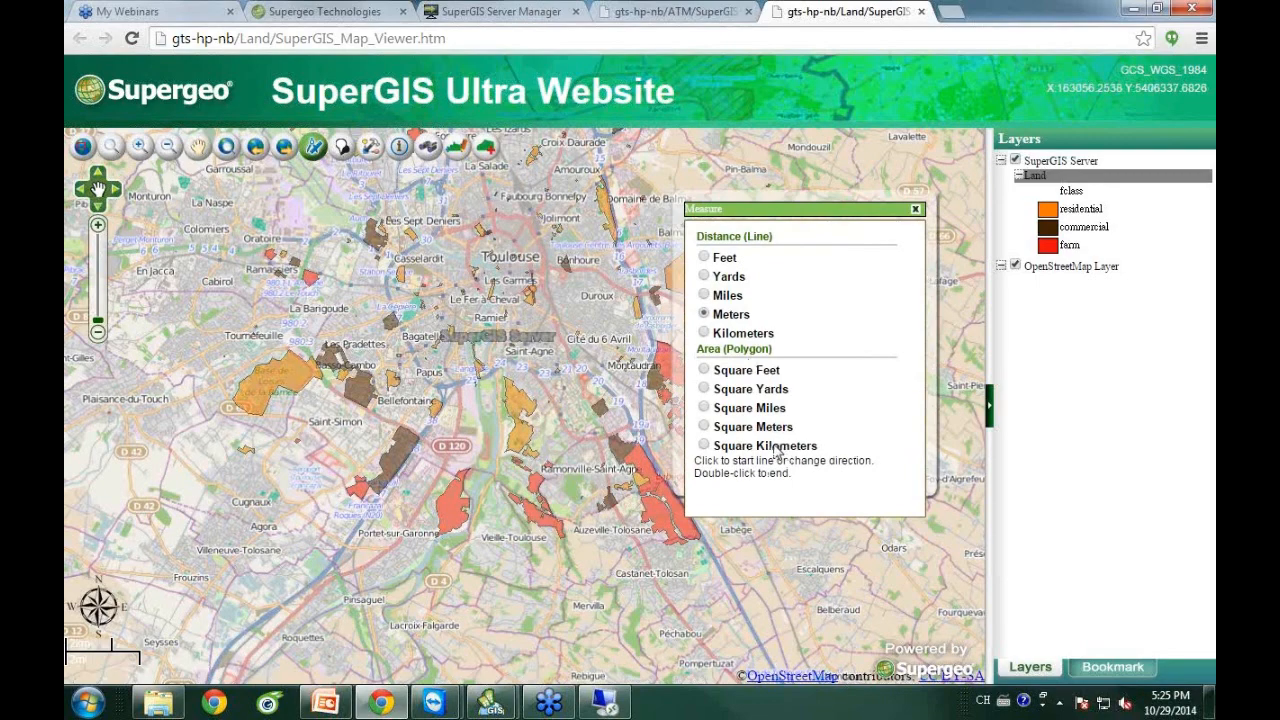
click(705, 426)
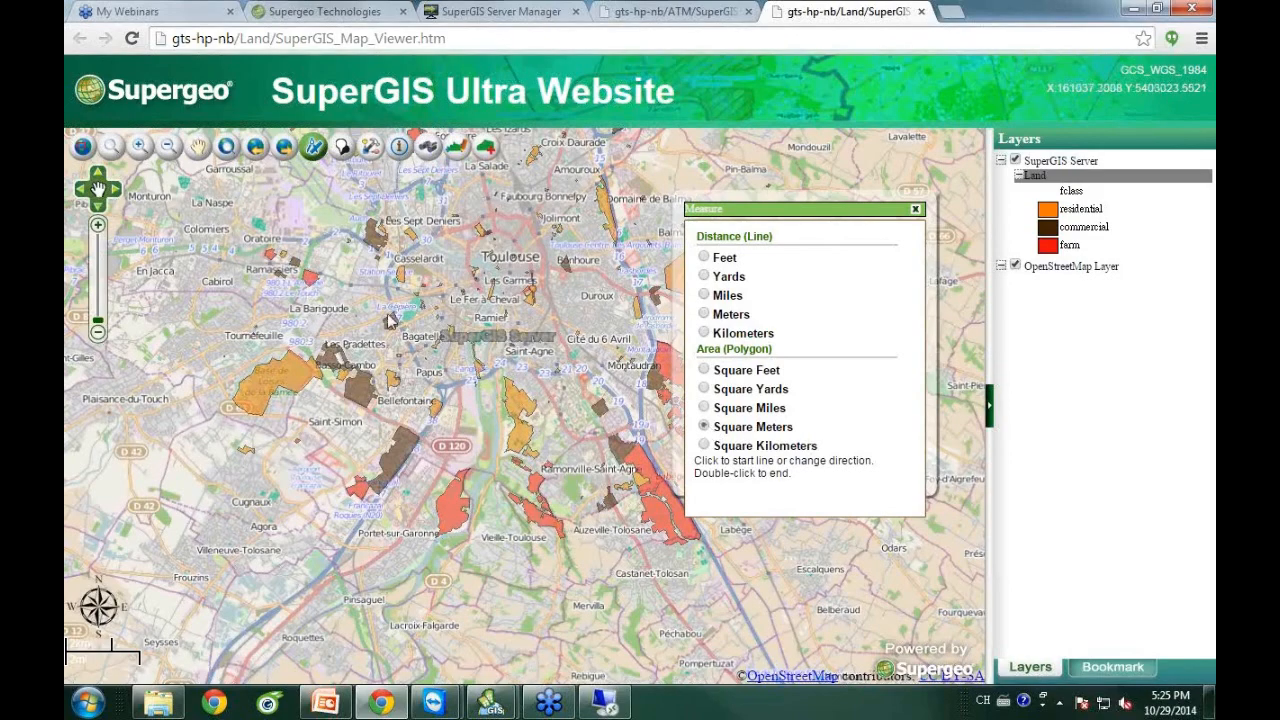
click(505, 380)
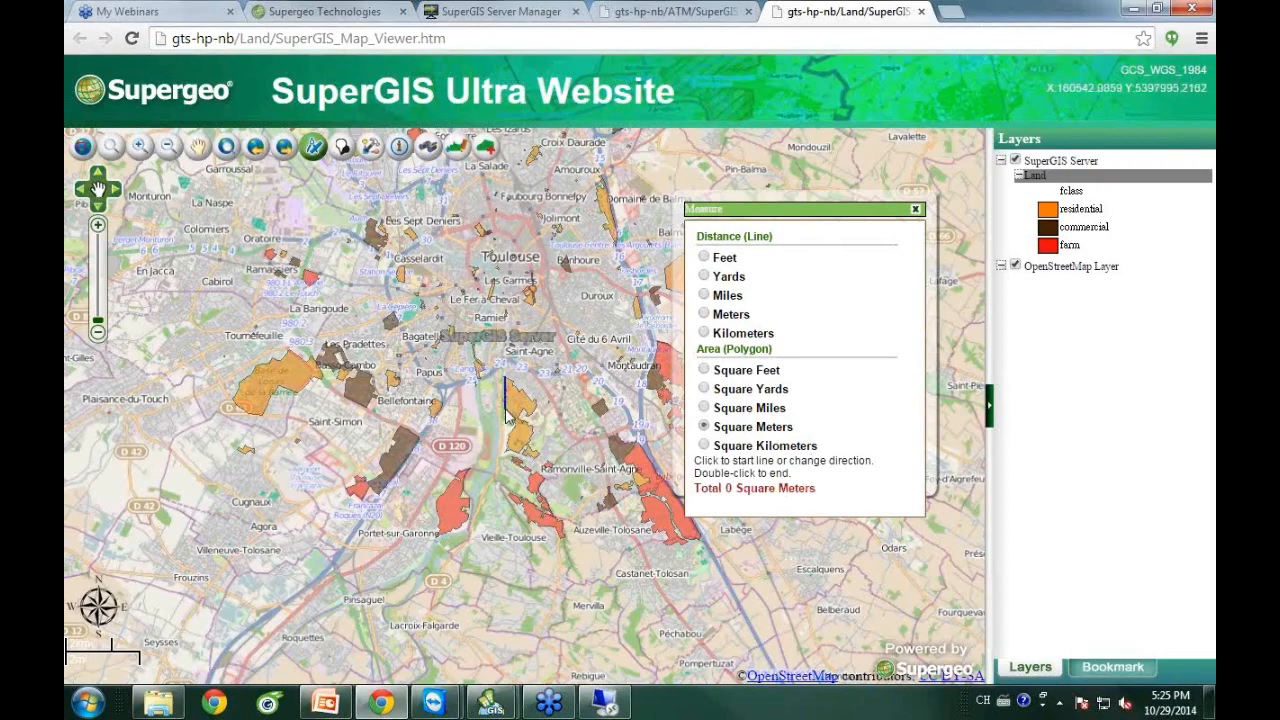
click(506, 409)
click(512, 427)
click(507, 452)
click(533, 432)
click(538, 404)
double_click(534, 388)
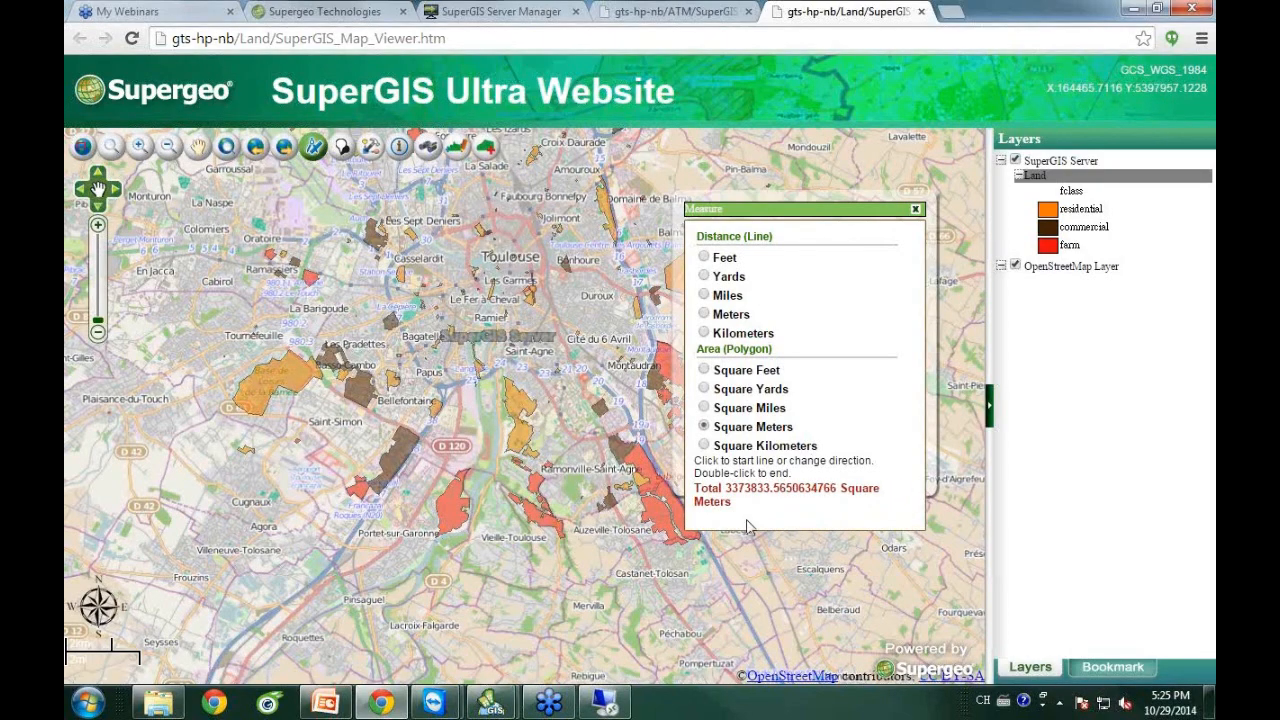
click(915, 210)
click(200, 147)
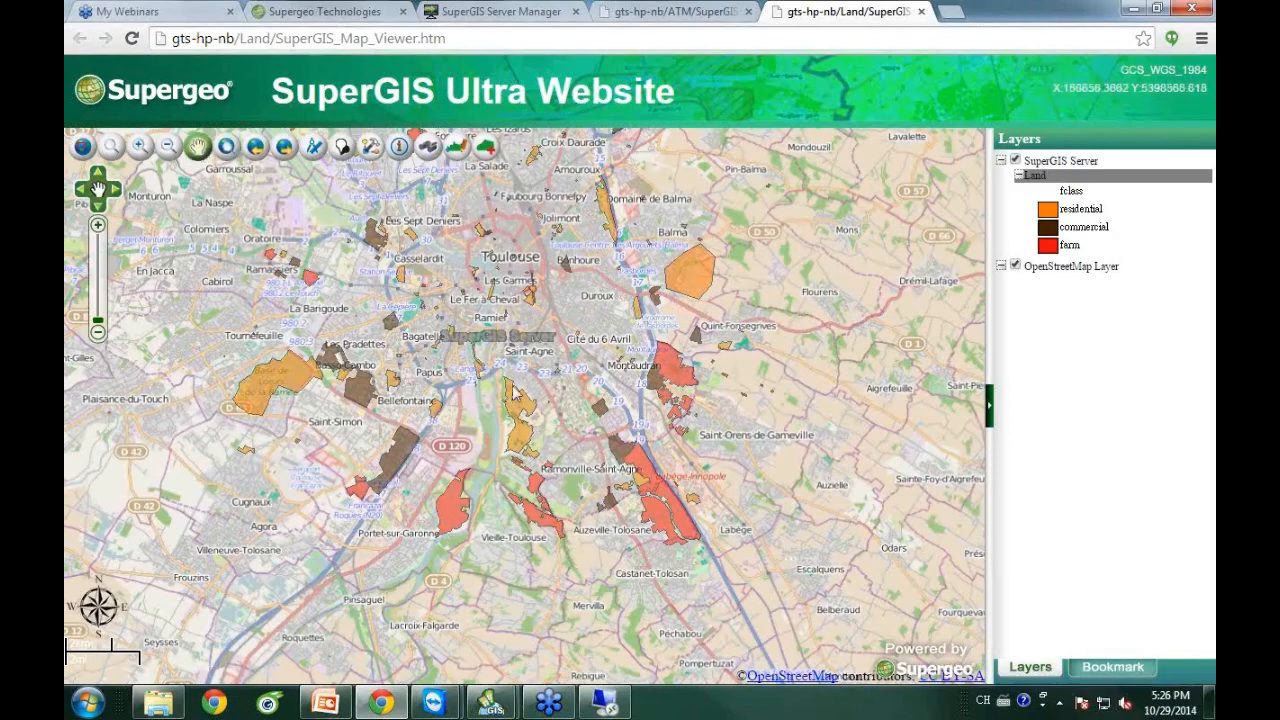
drag(514, 390, 519, 371)
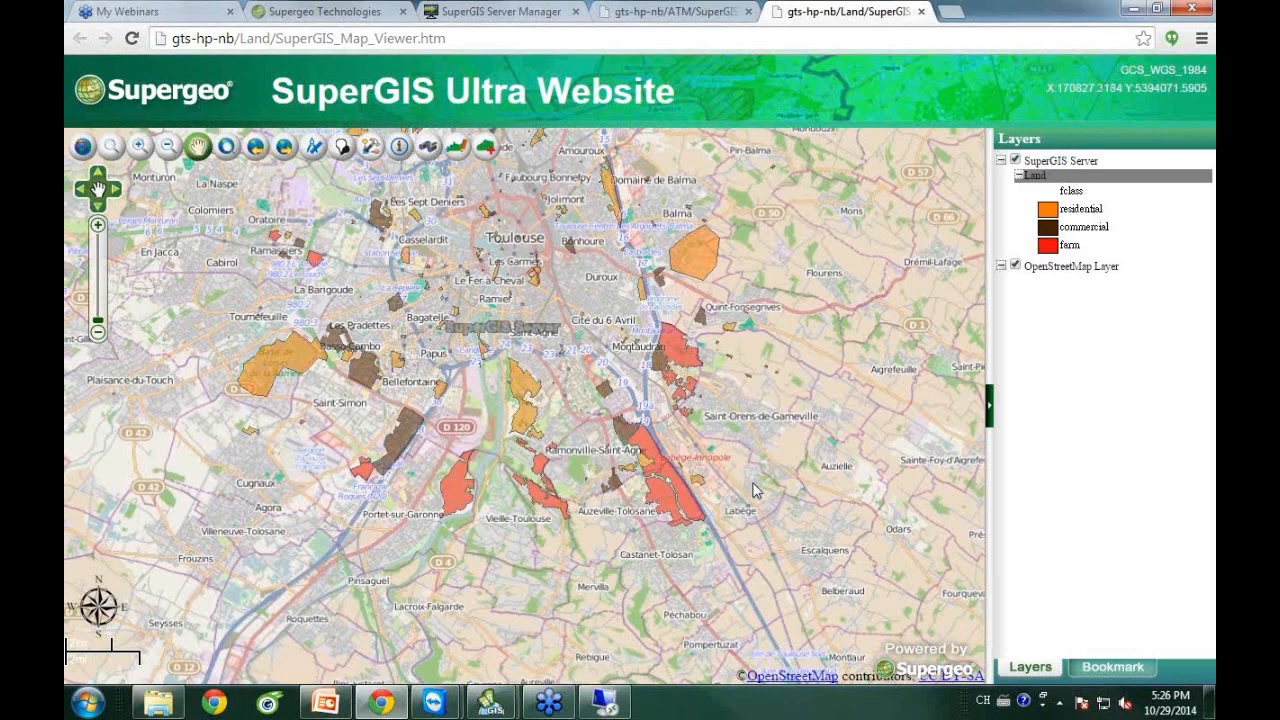
mouse_move(334, 708)
drag(334, 708, 1142, 656)
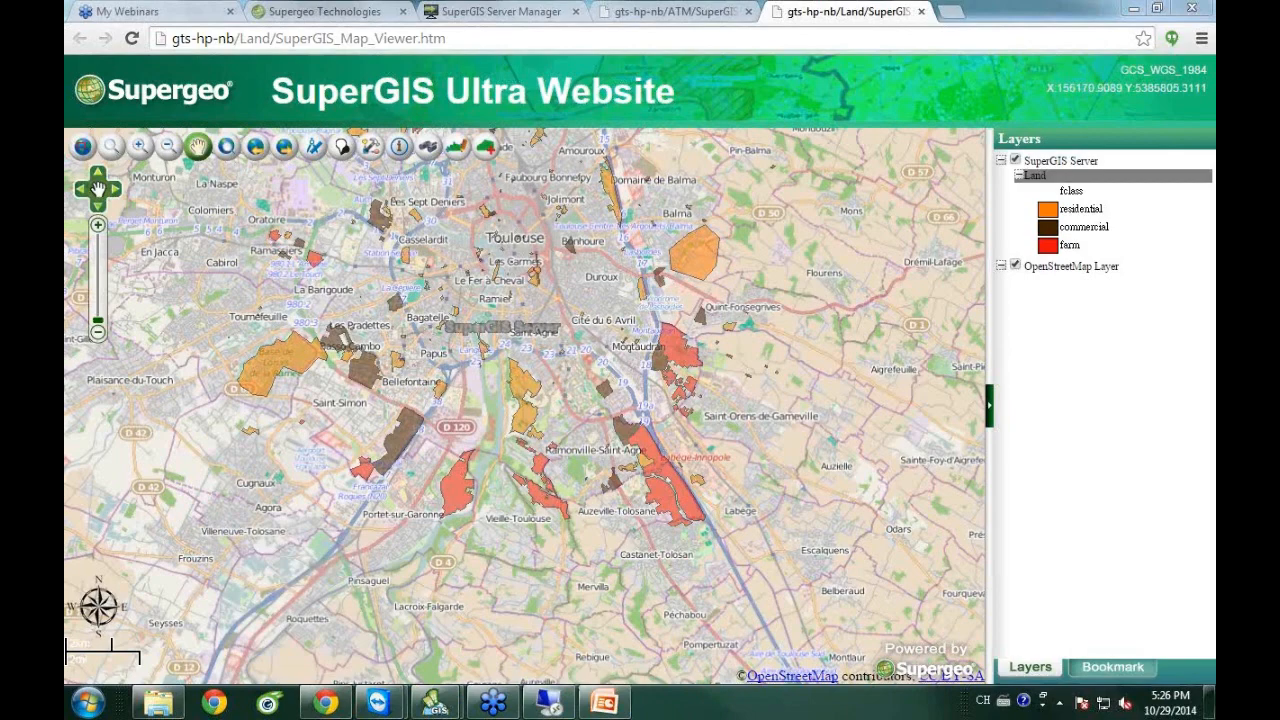
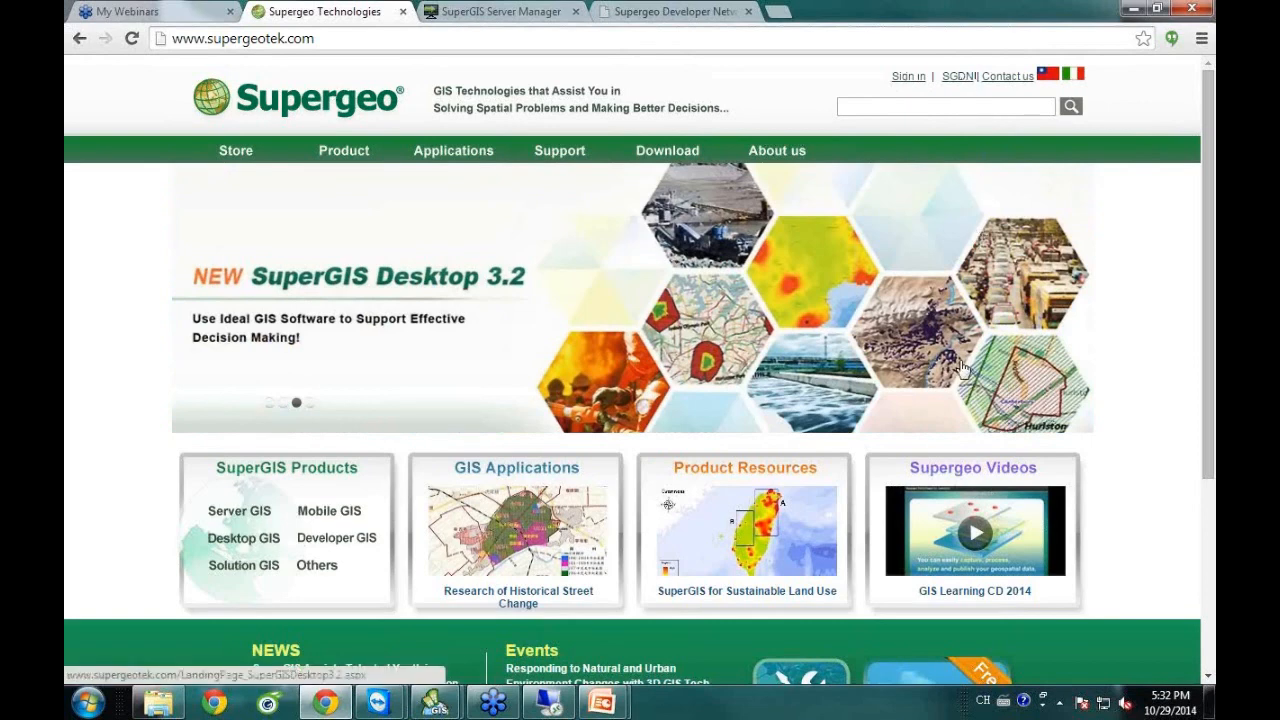
On the SGDN page, open Resource Center > Supergeo Samples to reach the Code Gallery.
scroll(960, 370, down, 3)
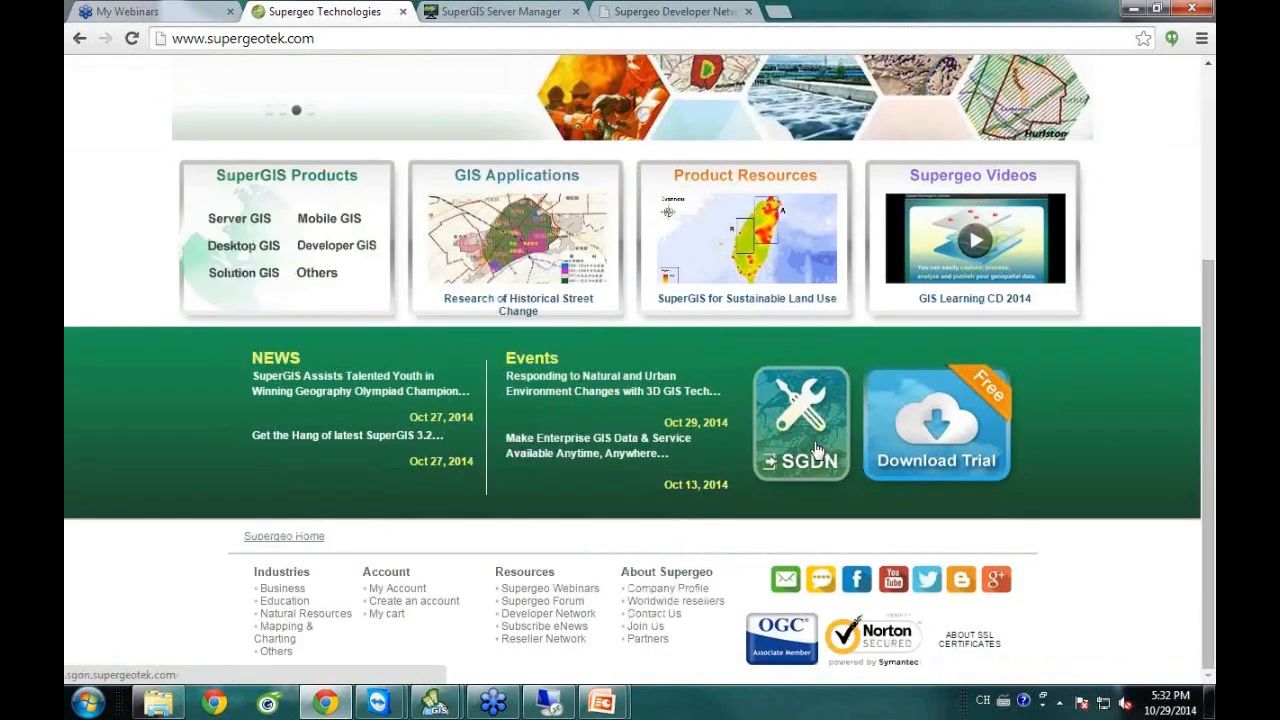
click(663, 10)
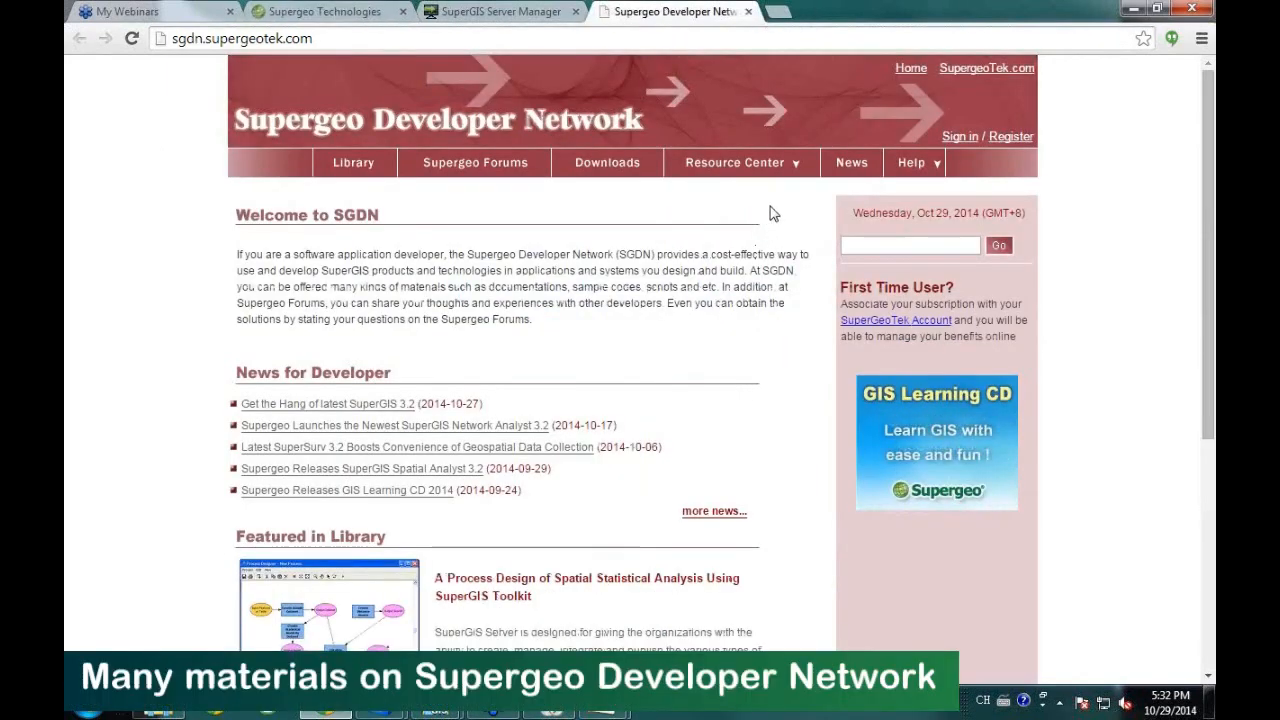
mouse_move(776, 172)
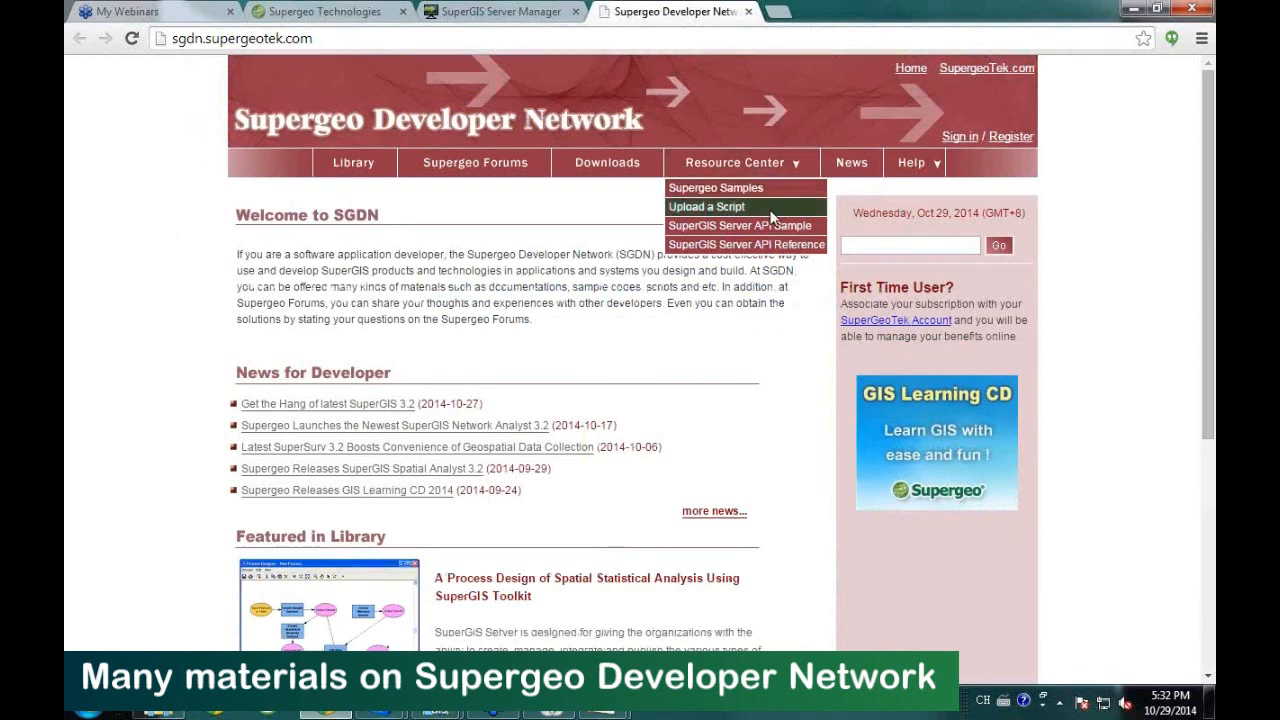
mouse_move(765, 226)
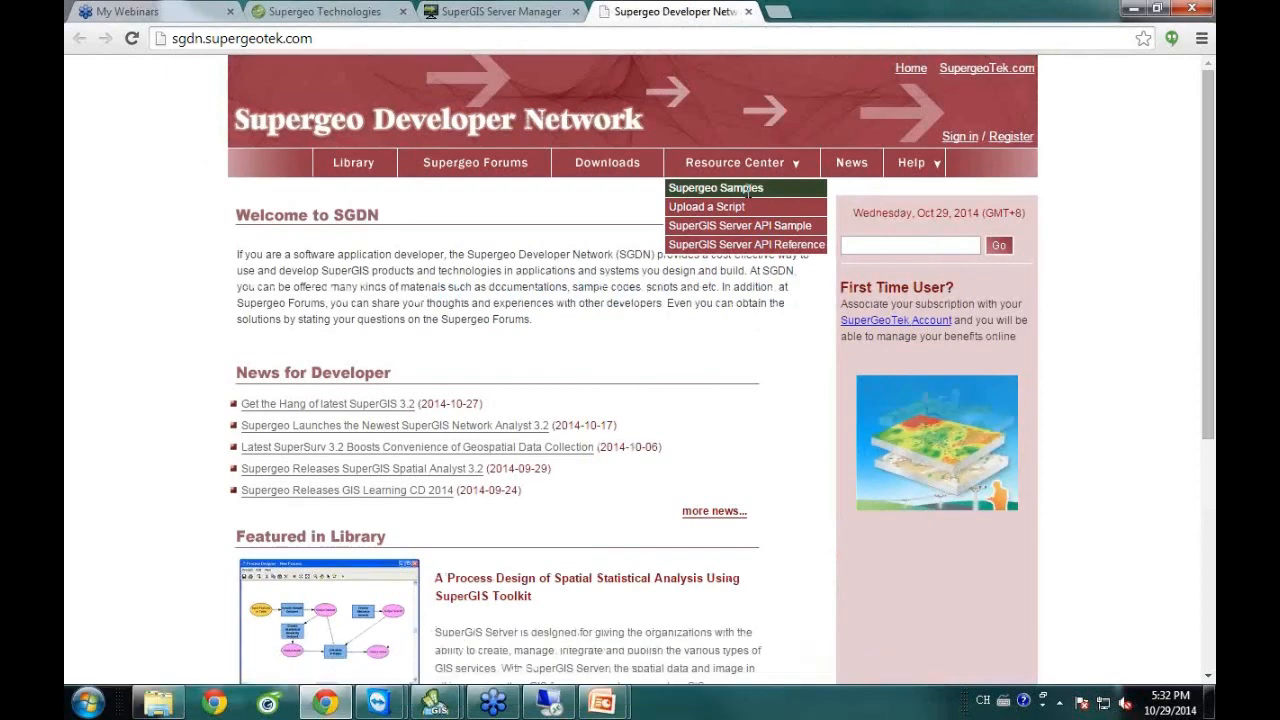
click(747, 189)
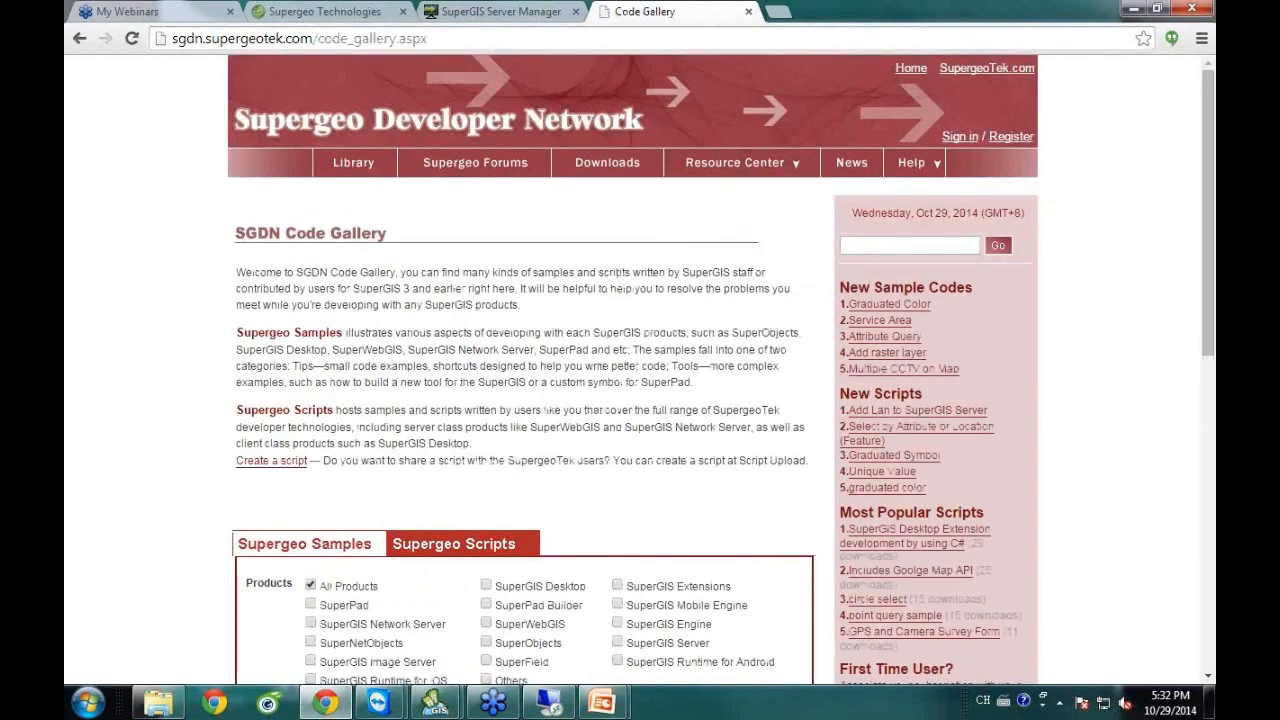
Scroll through the Code Gallery's sample and script search filters, then reopen the Resource Center menu.
scroll(1213, 340, down, 2)
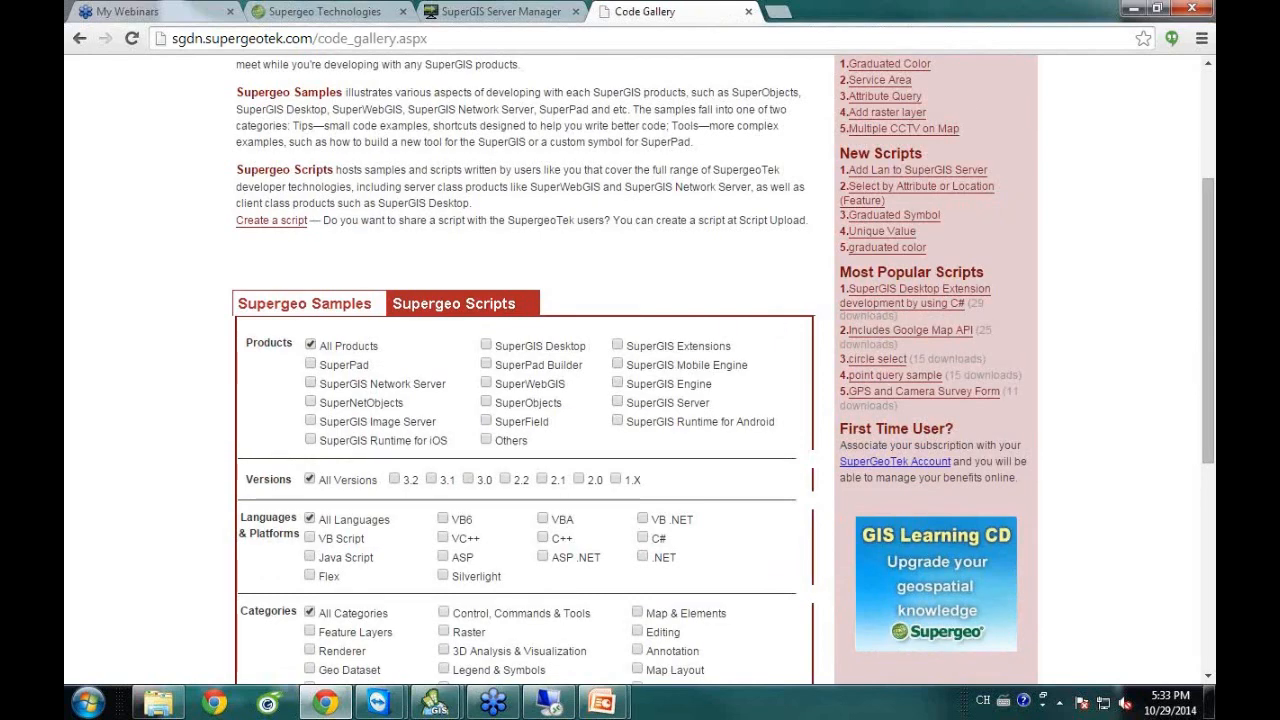
scroll(258, 537, down, 3)
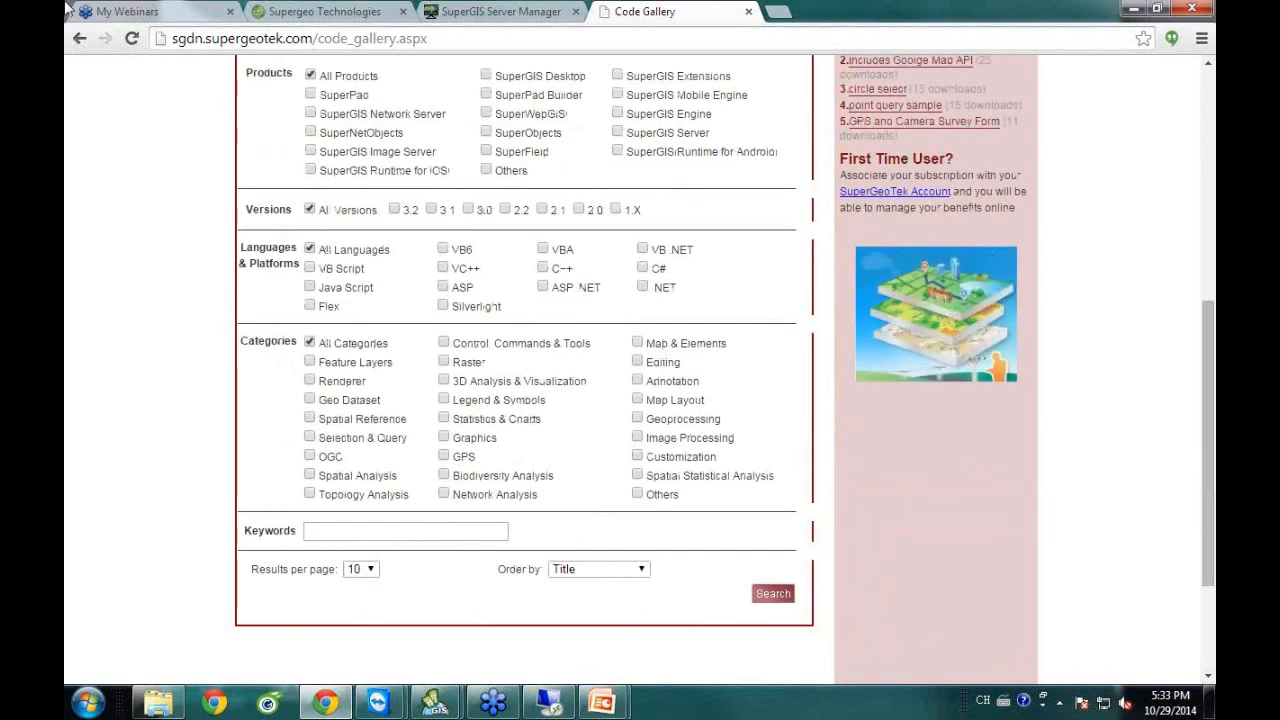
drag(1210, 442, 1208, 230)
click(742, 121)
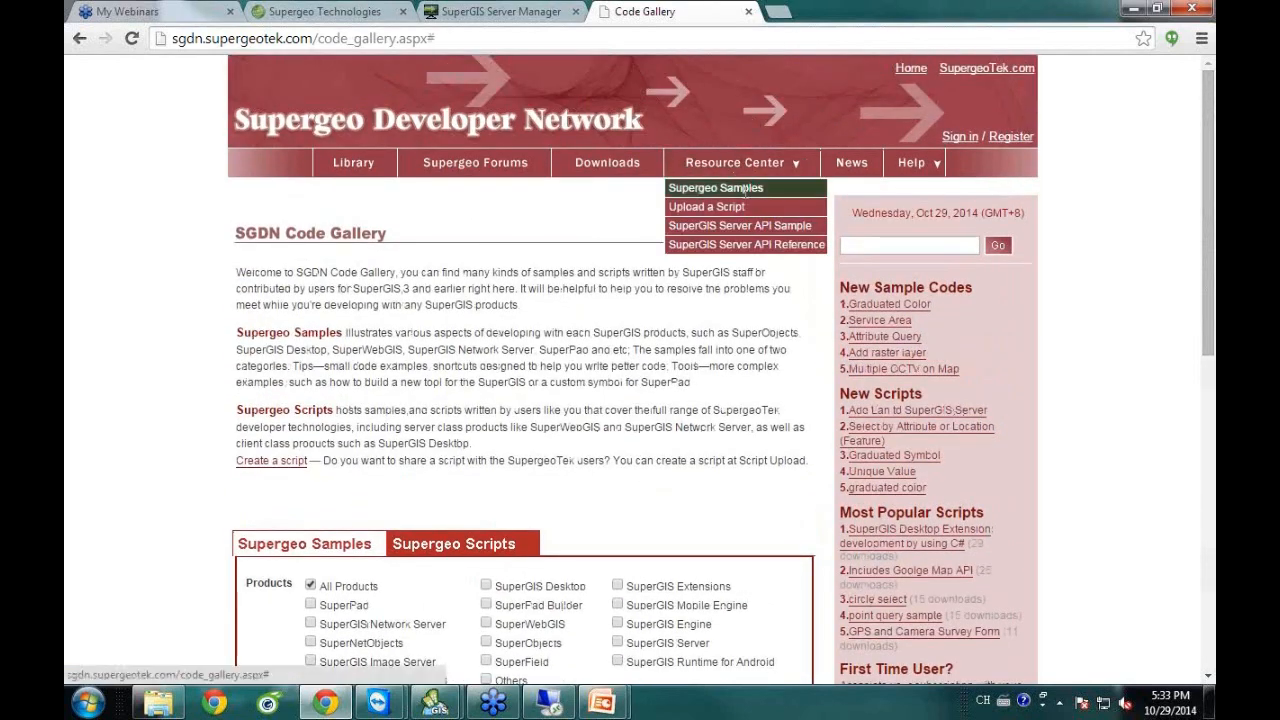
mouse_move(748, 227)
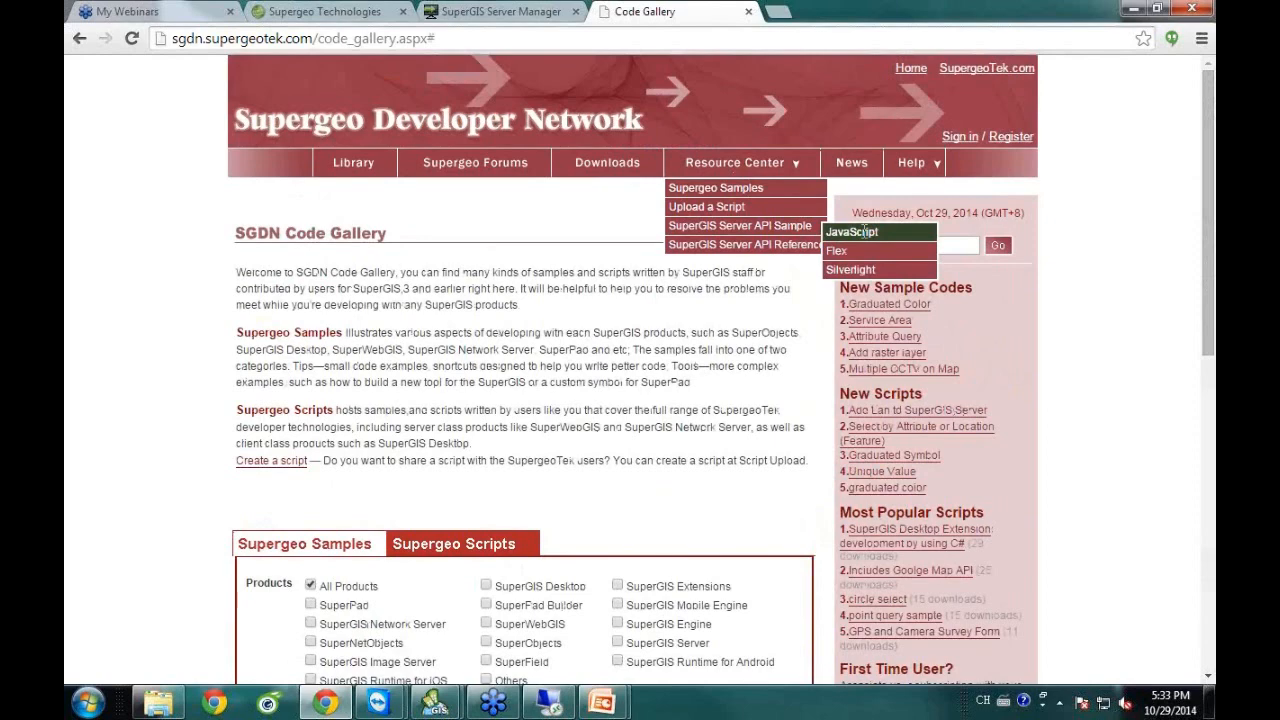
Show the JavaScript Network Analysis > Service Area sample and open its live sample in a new tab.
click(864, 232)
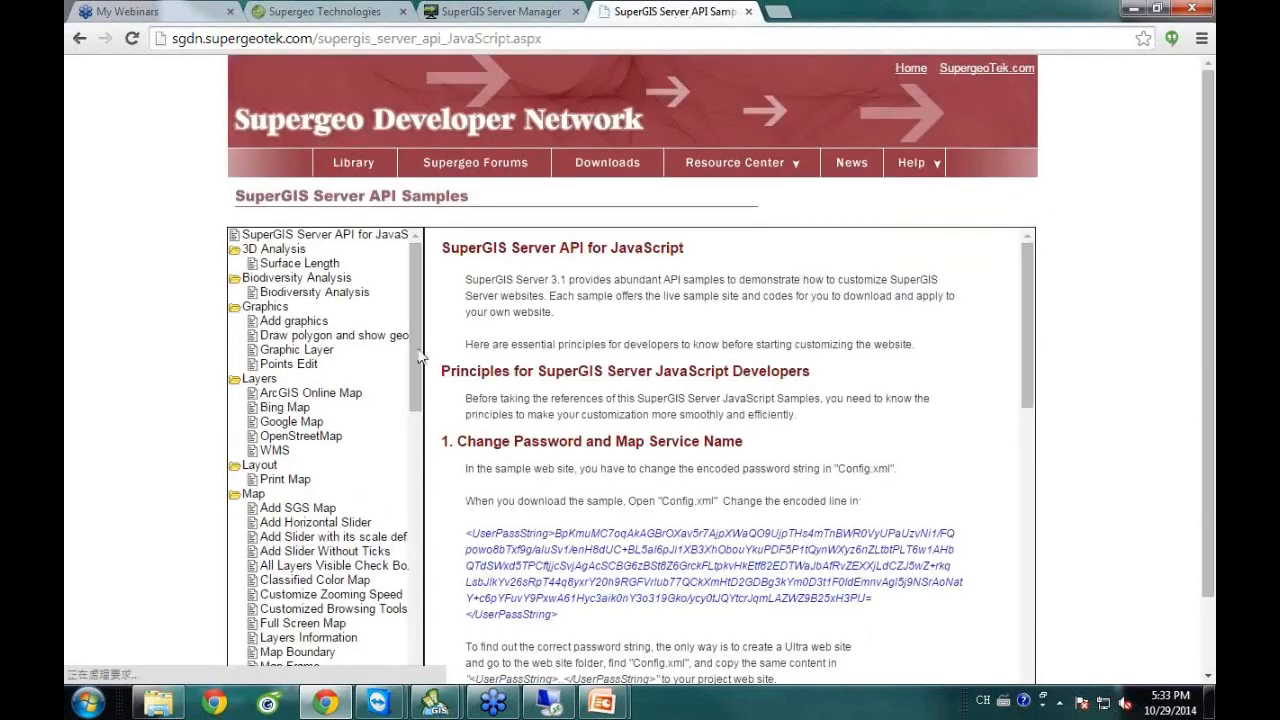
drag(417, 360, 417, 530)
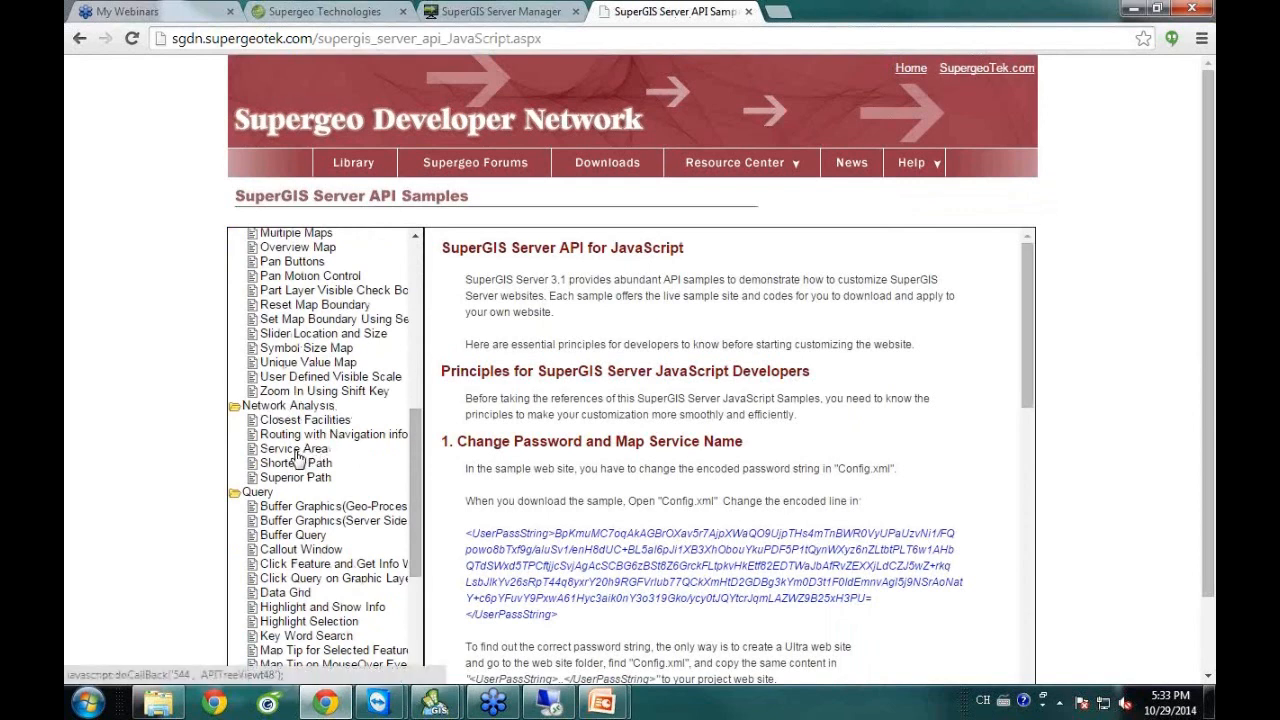
click(297, 458)
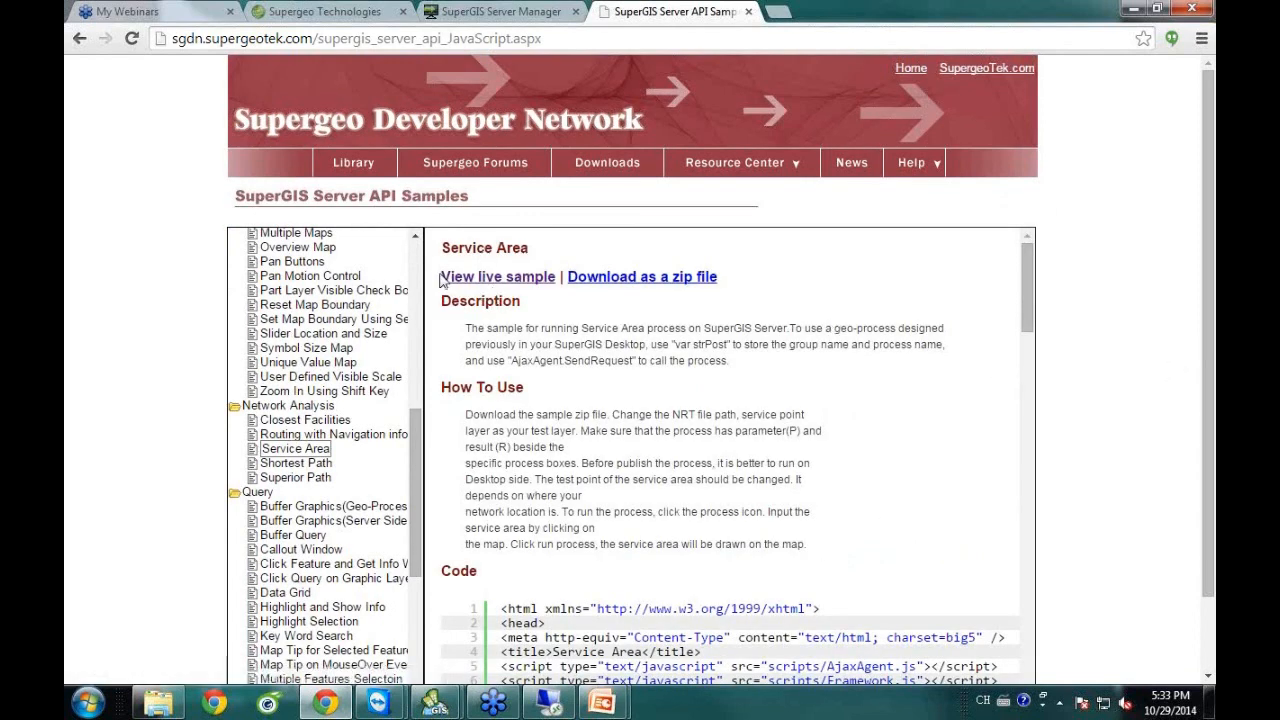
right_click(513, 283)
click(560, 293)
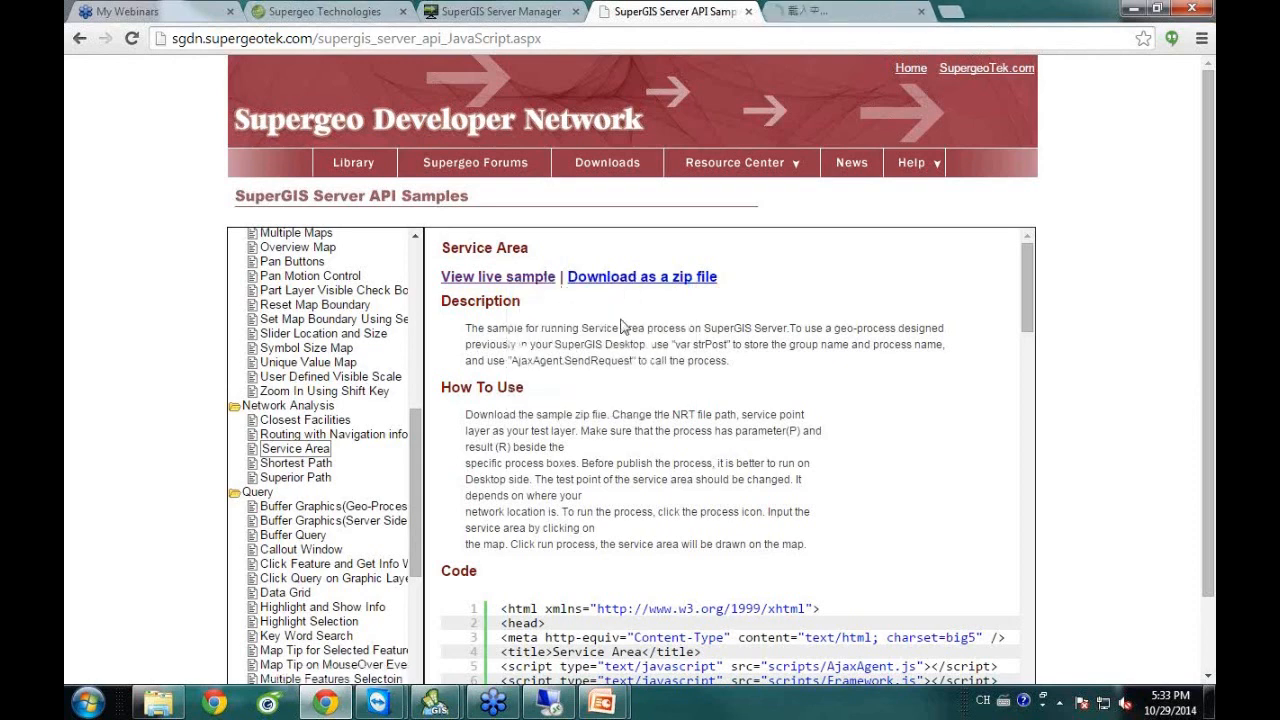
In the live demo, place a point and find its 300 m service area, then return to the samples tab.
click(818, 16)
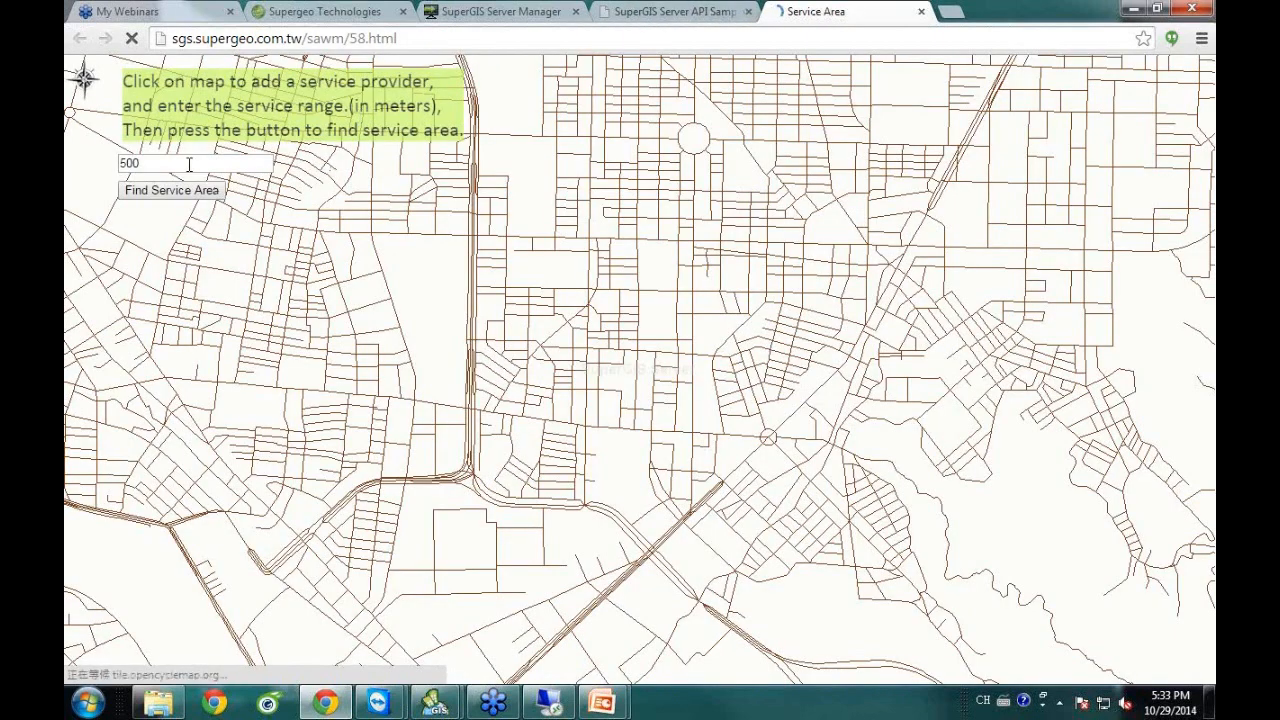
click(637, 291)
drag(166, 162, 140, 162)
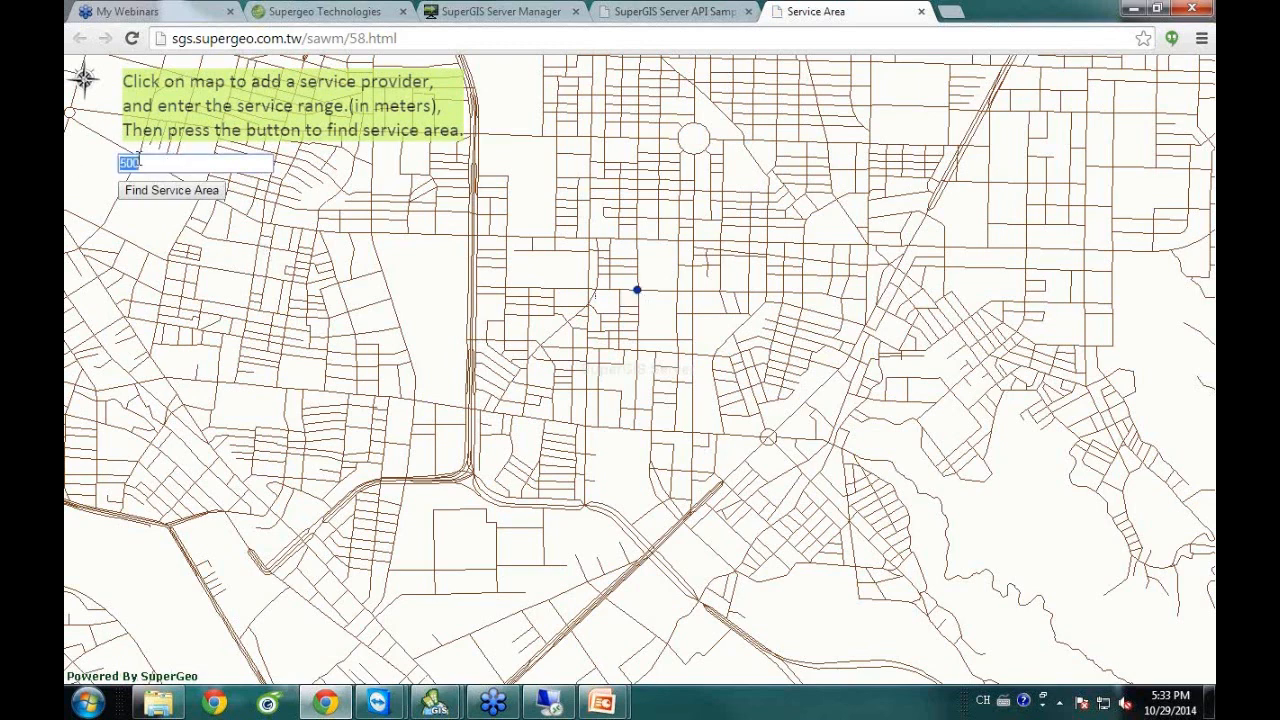
text(3)
click(162, 199)
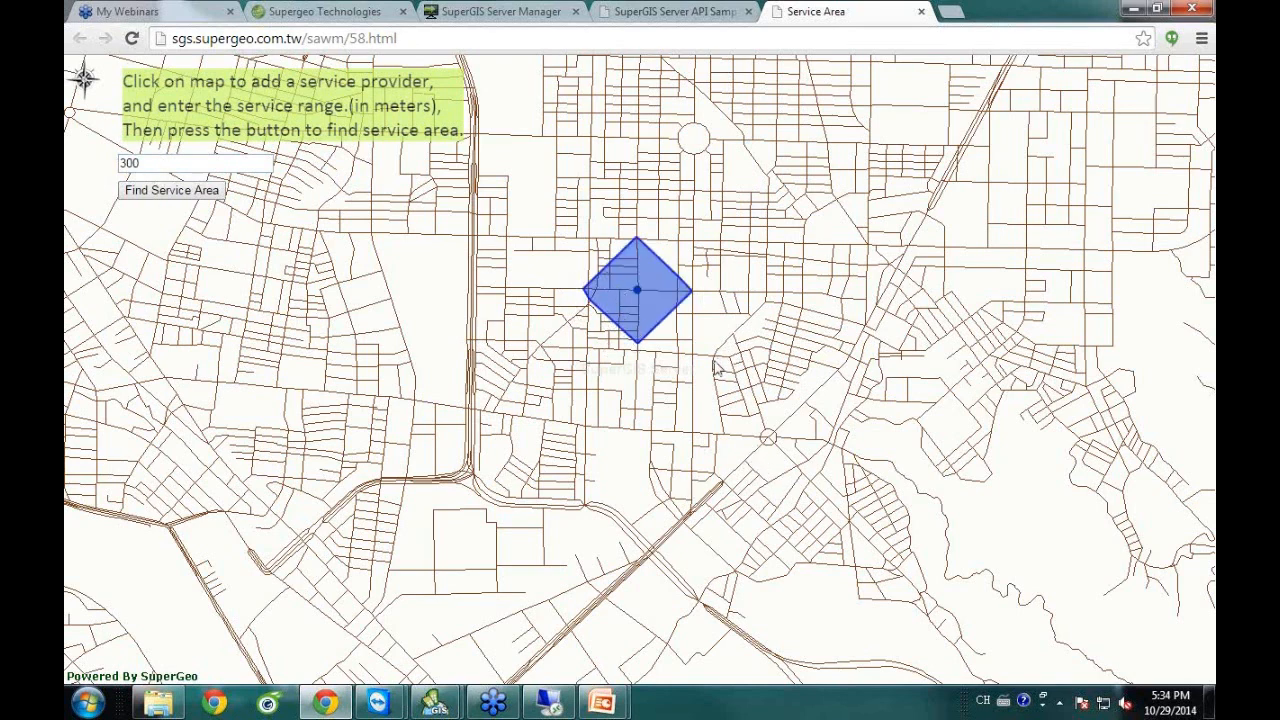
click(678, 10)
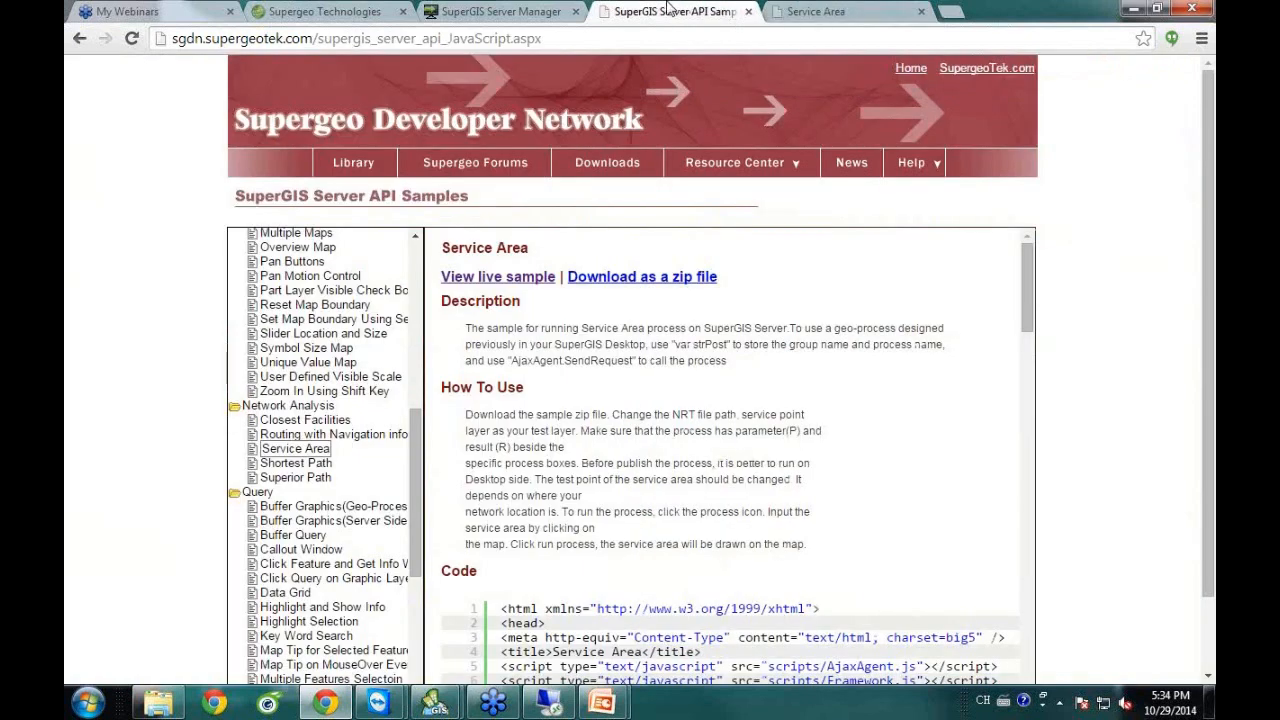
Scroll through the Service Area sample's code, then restore the PowerPoint slideshow.
mouse_move(1029, 320)
mouse_down()
mouse_move(1026, 338)
mouse_move(1016, 313)
mouse_up()
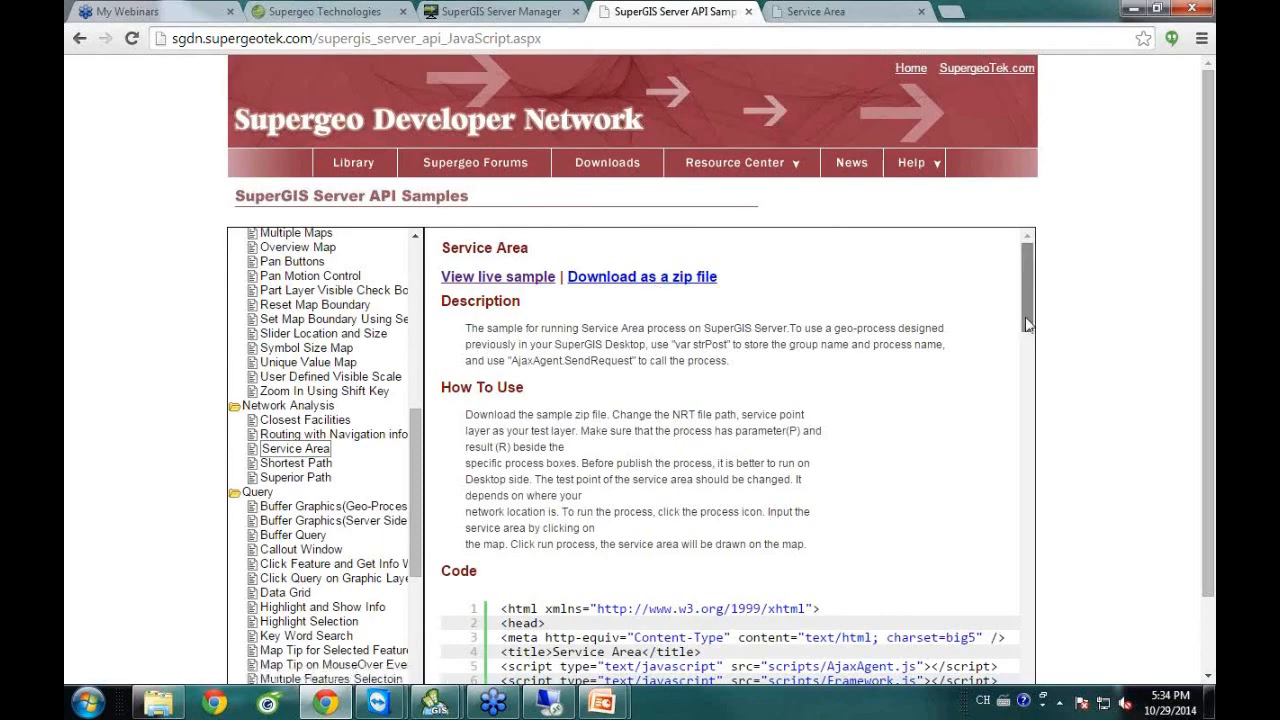
drag(1027, 323, 1027, 403)
mouse_move(605, 705)
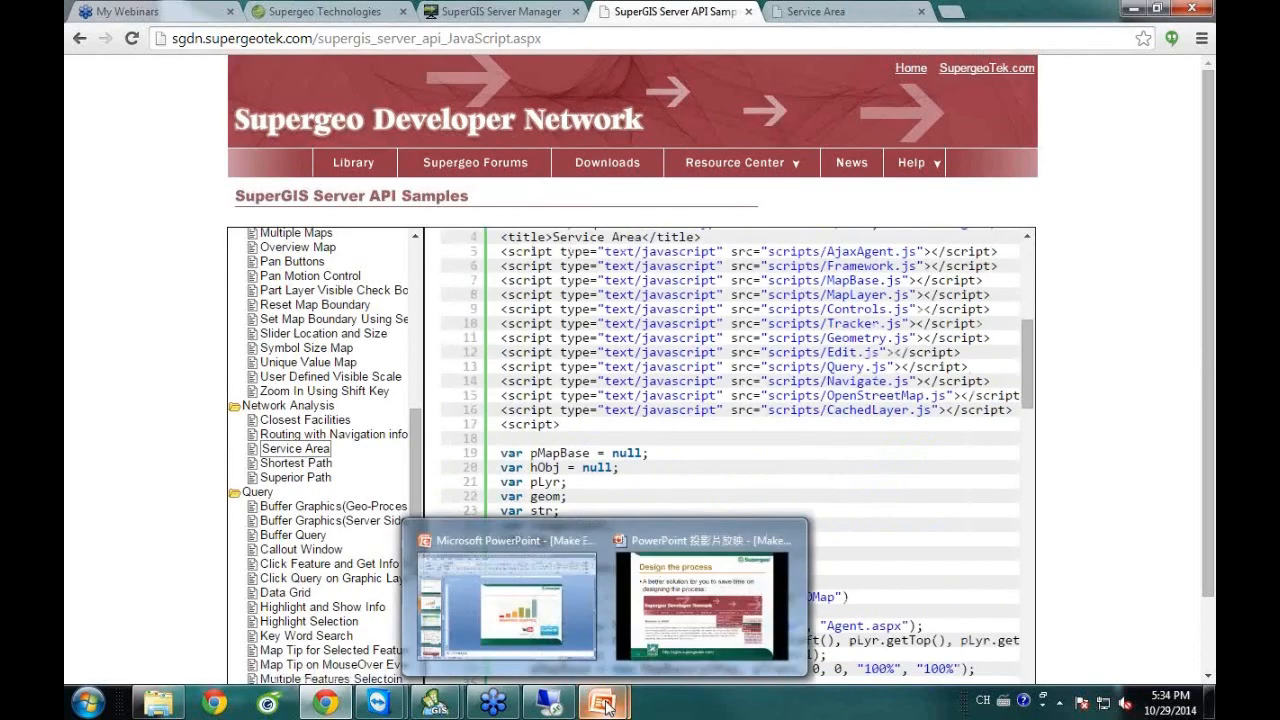
click(662, 628)
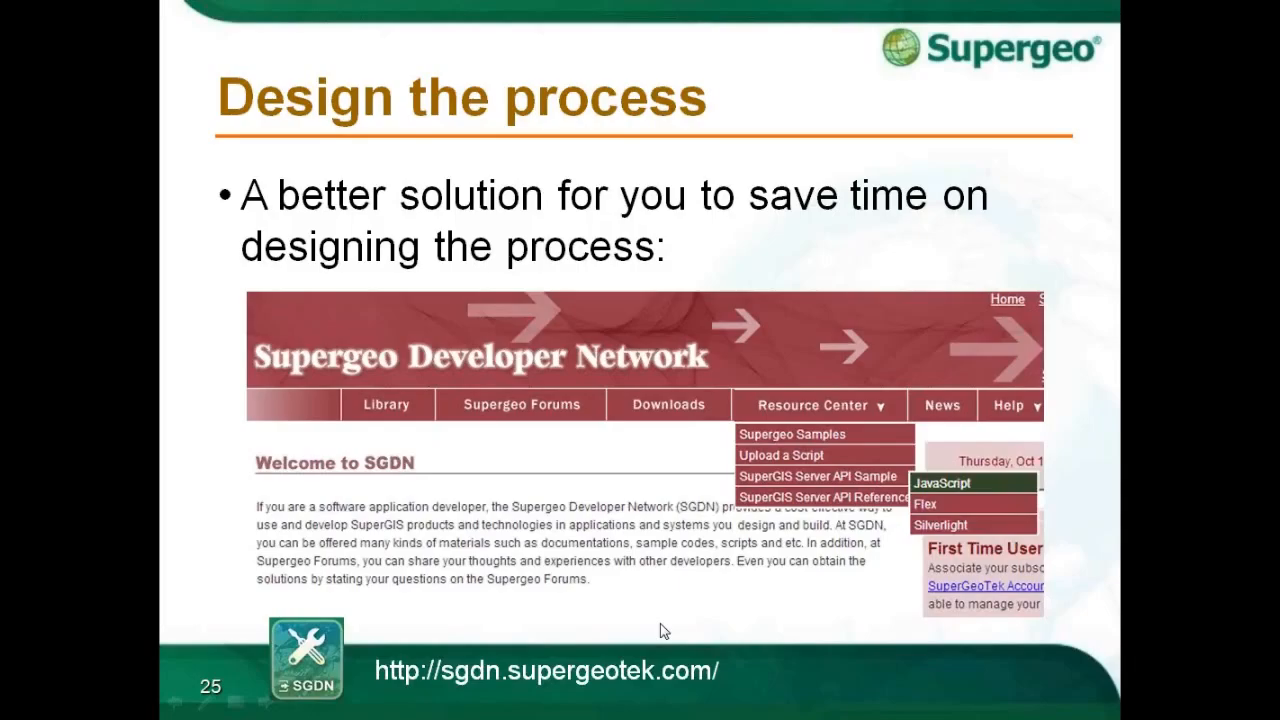
Advance to slide 27 'Live Demonstration', end the show, and maximize the remote TeamViewer session.
click(733, 680)
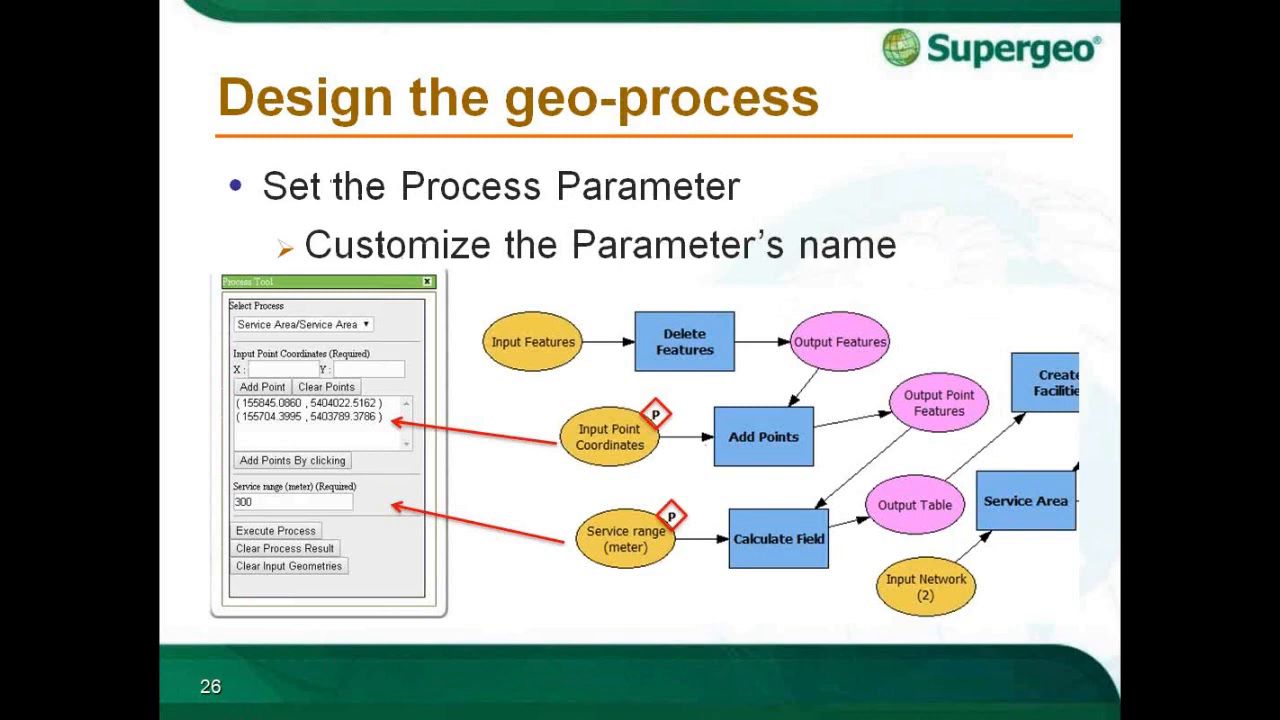
key(Right)
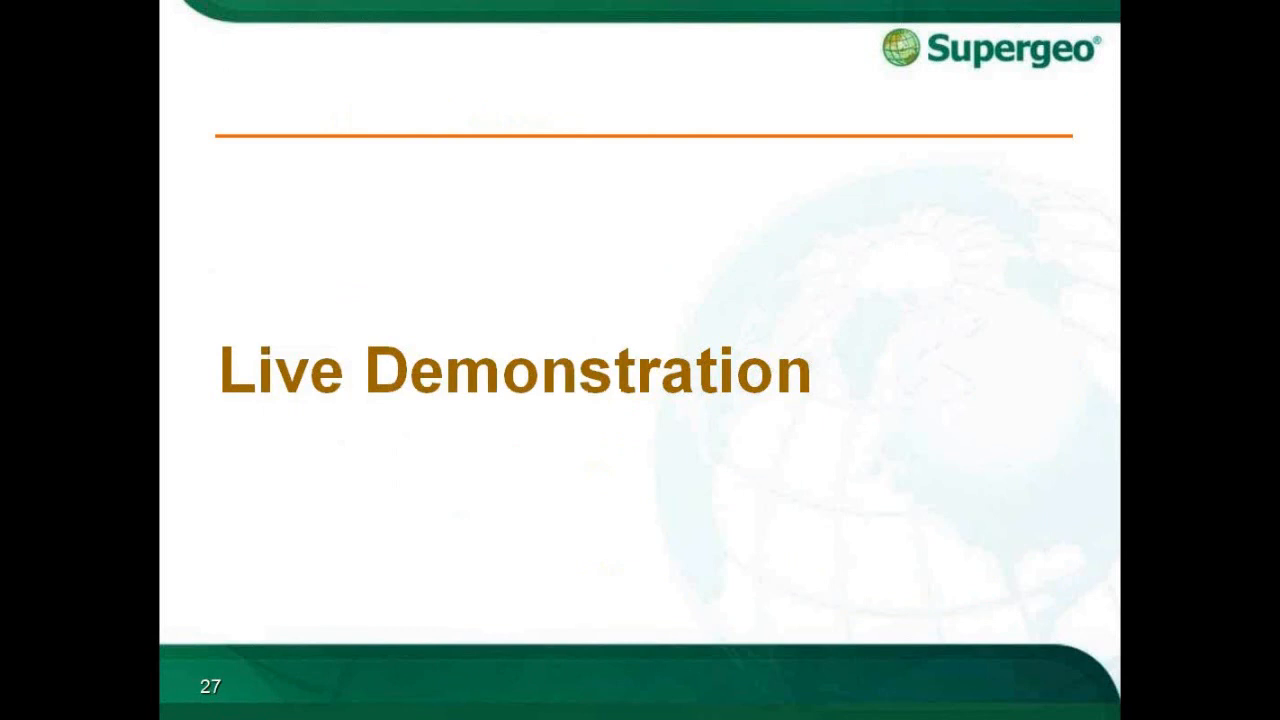
key(Escape)
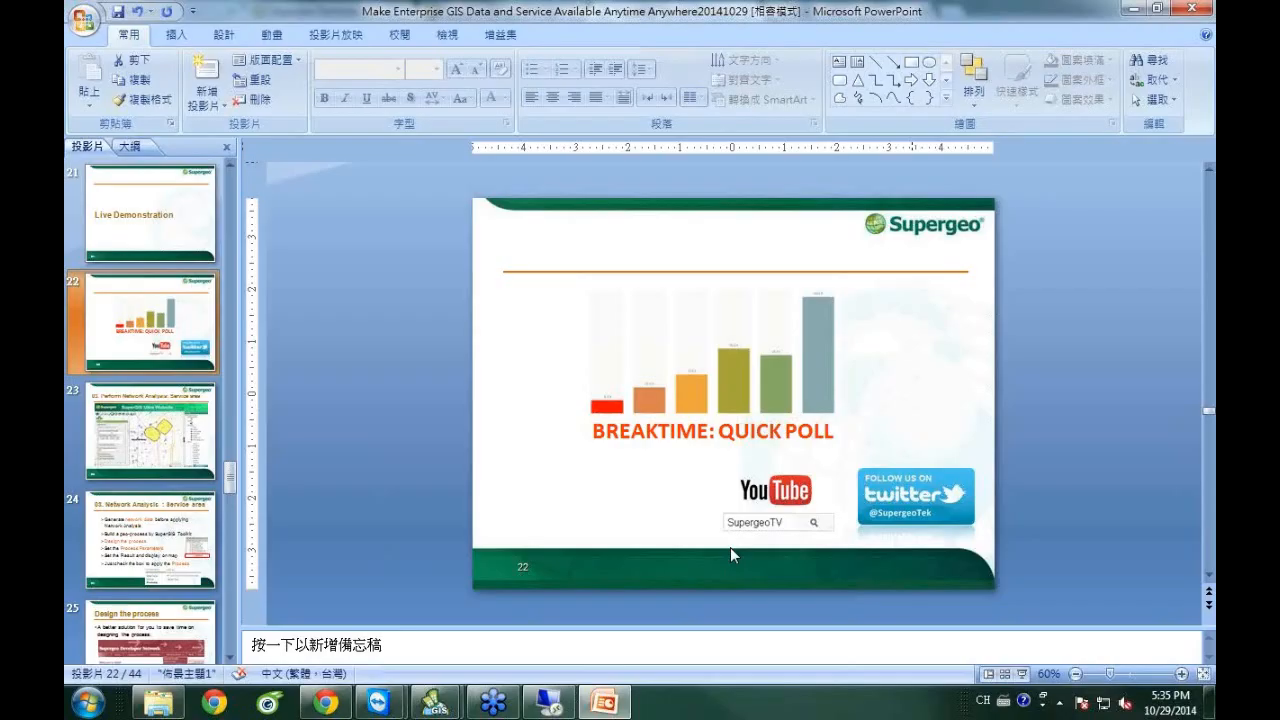
mouse_move(378, 703)
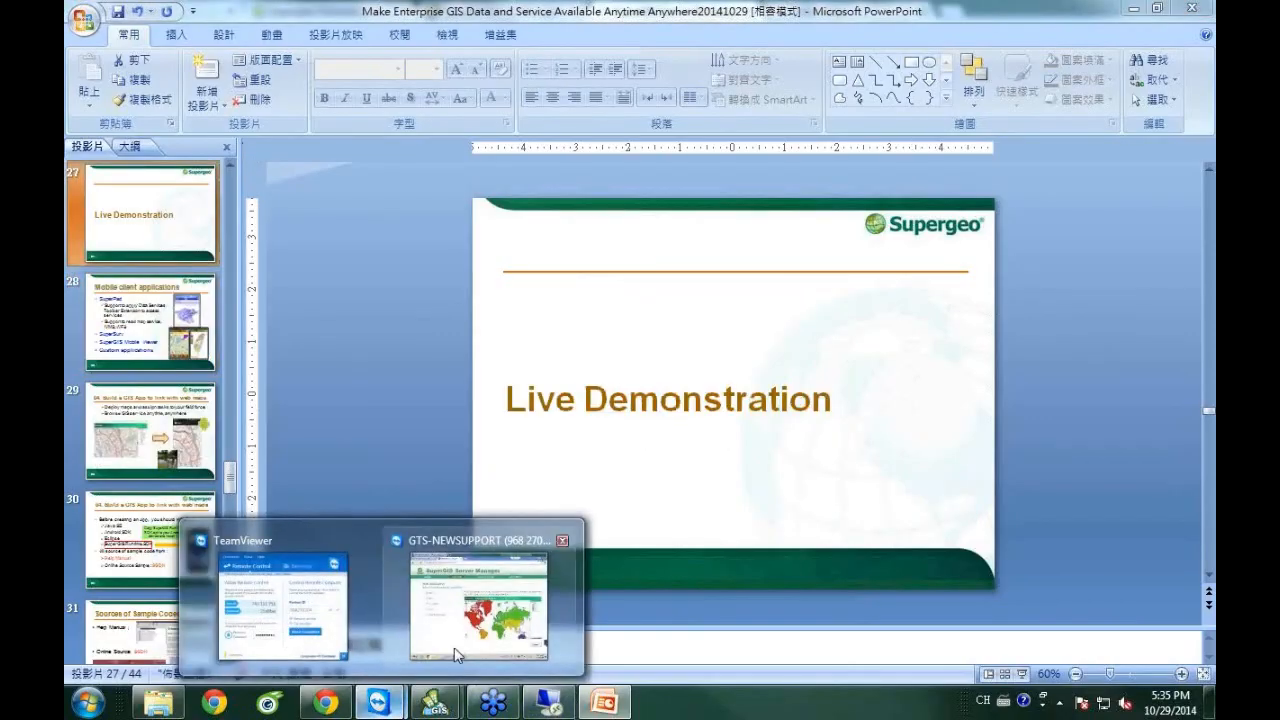
click(484, 538)
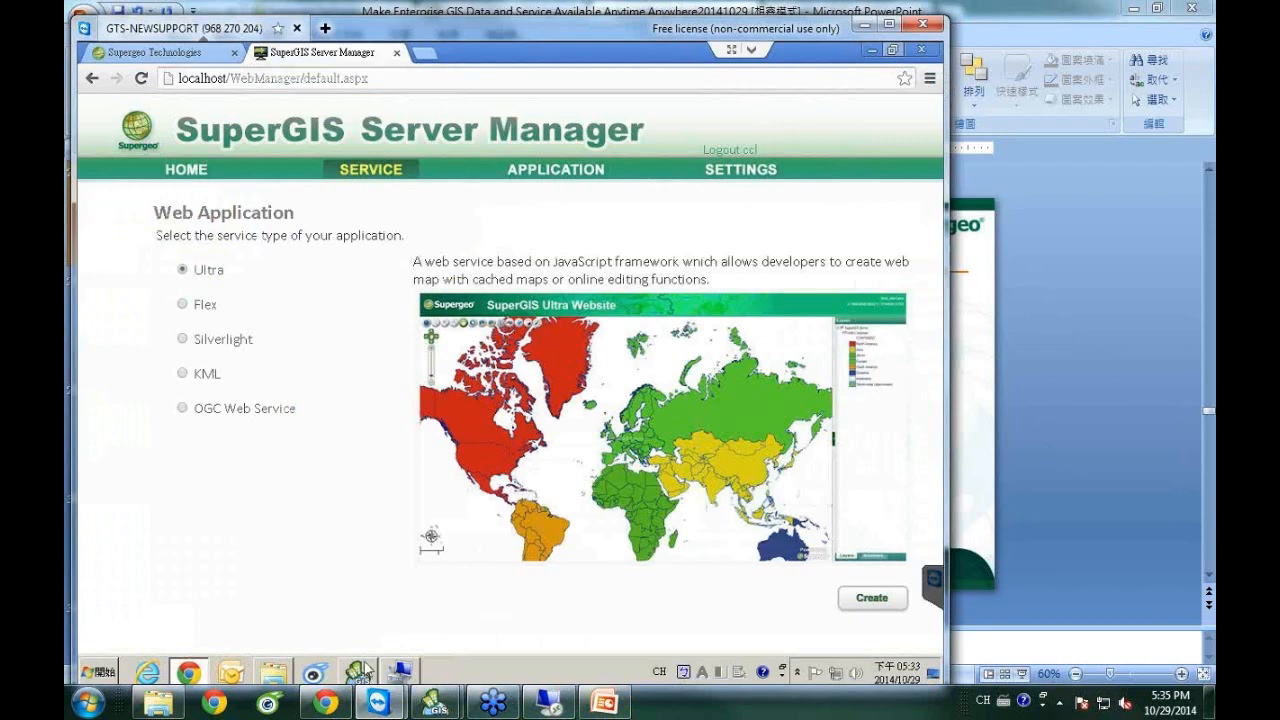
click(888, 22)
Bring up SuperGIS Desktop with service area.sgd from the remote taskbar.
click(486, 671)
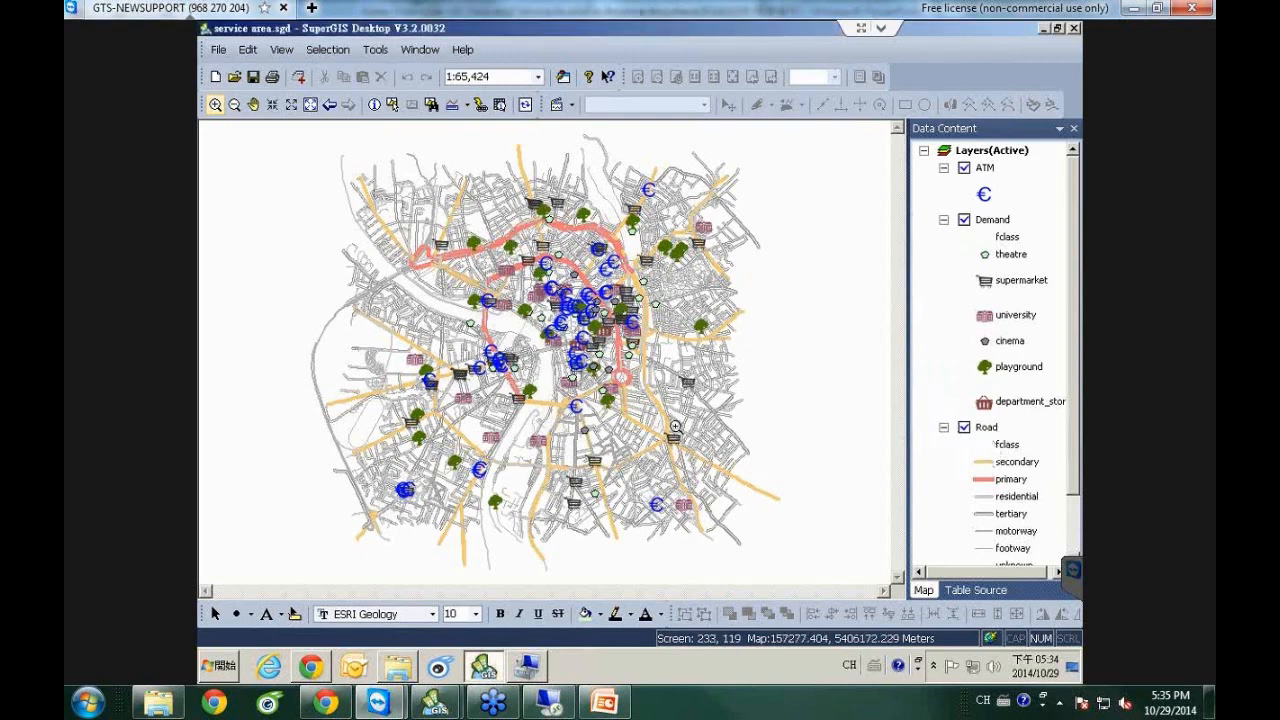
Zoom into the road network, enable the SuperGIS Toolkit toolbar, and open the Toolkit window lower over the map.
drag(385, 229, 696, 422)
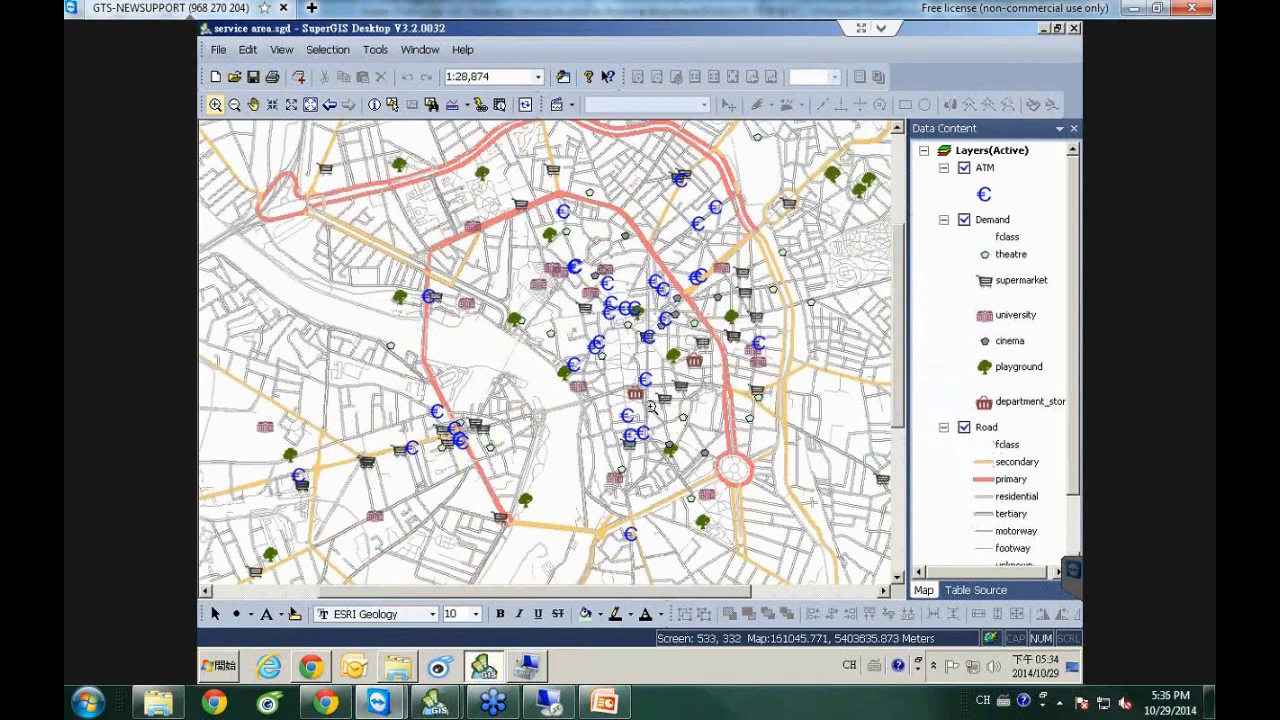
right_click(927, 80)
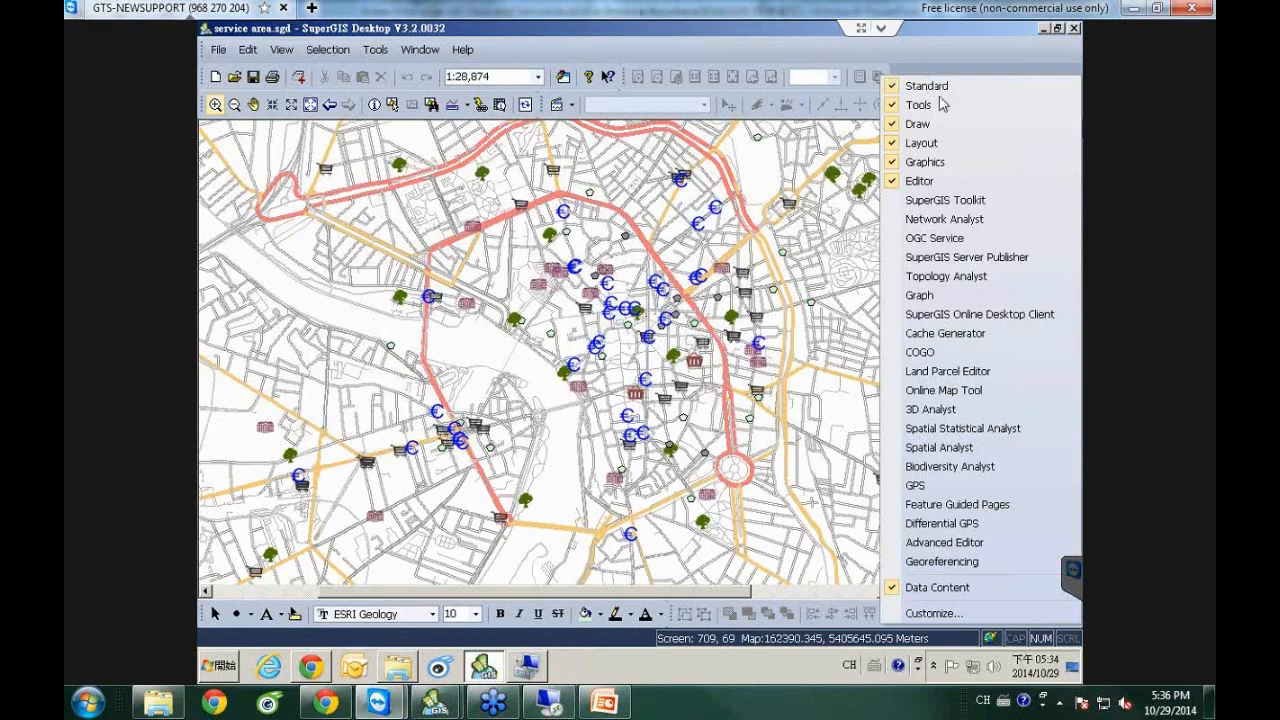
click(976, 202)
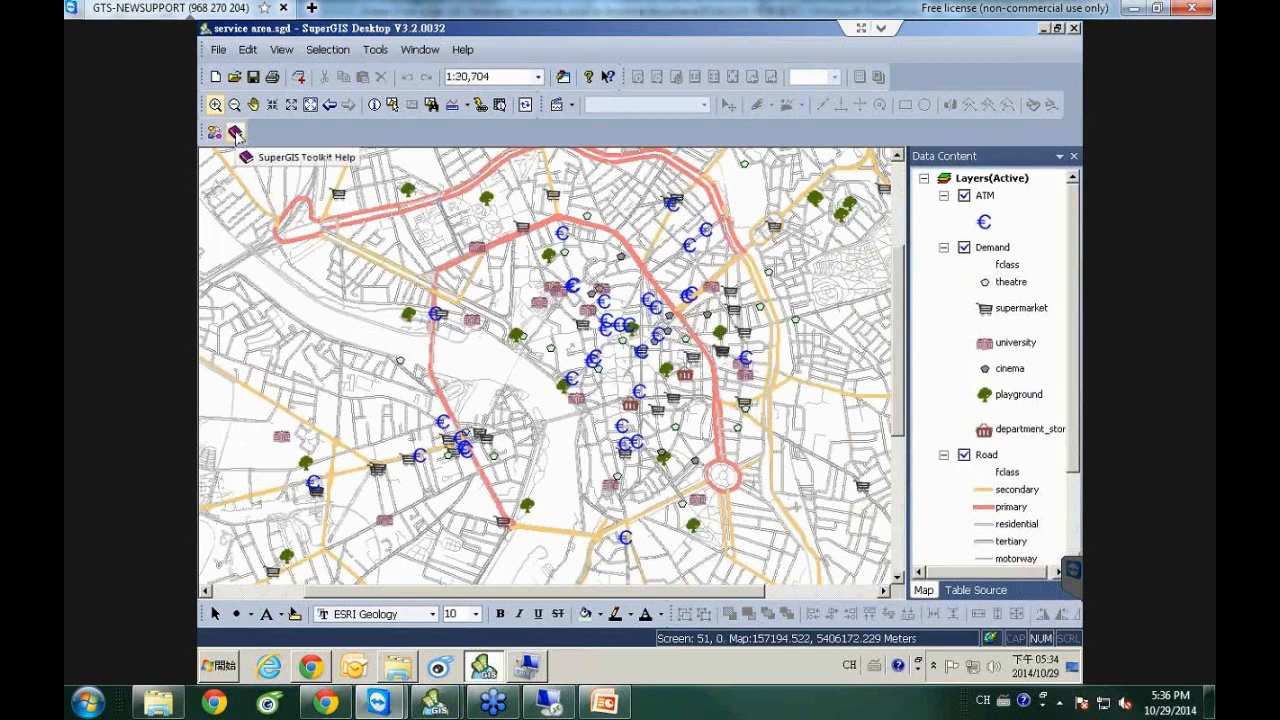
click(236, 134)
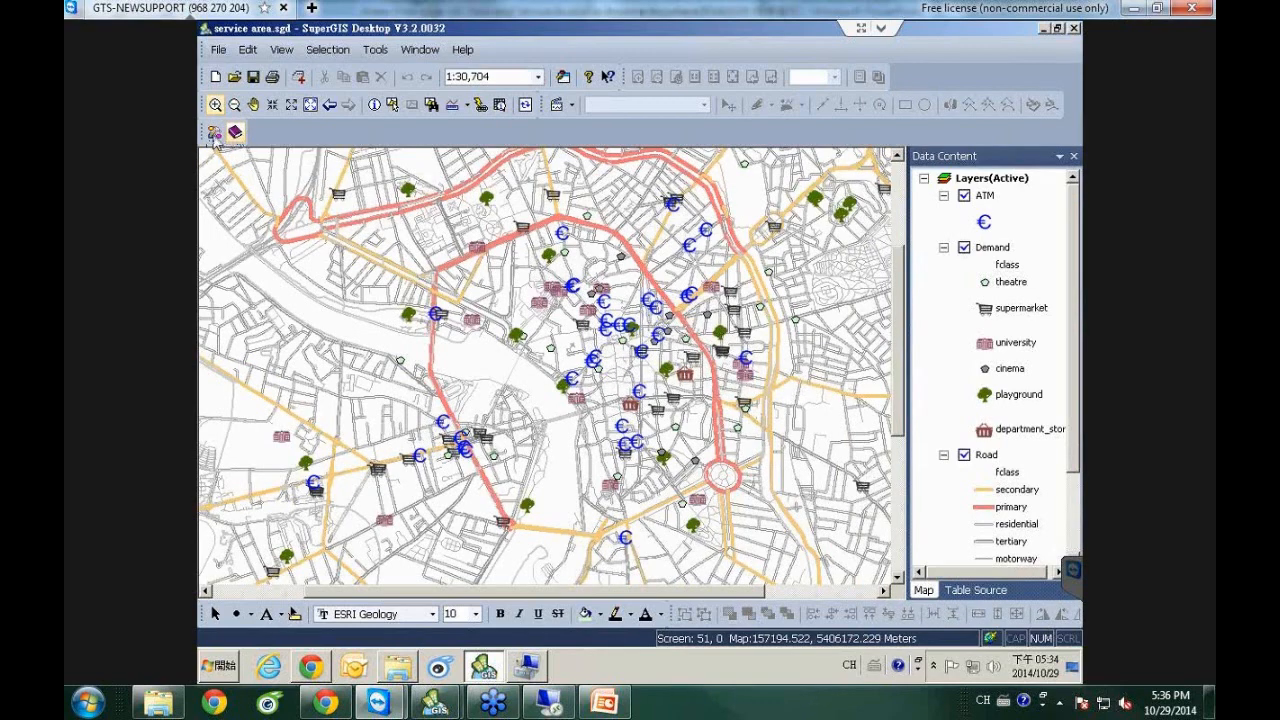
click(213, 135)
drag(335, 110, 325, 188)
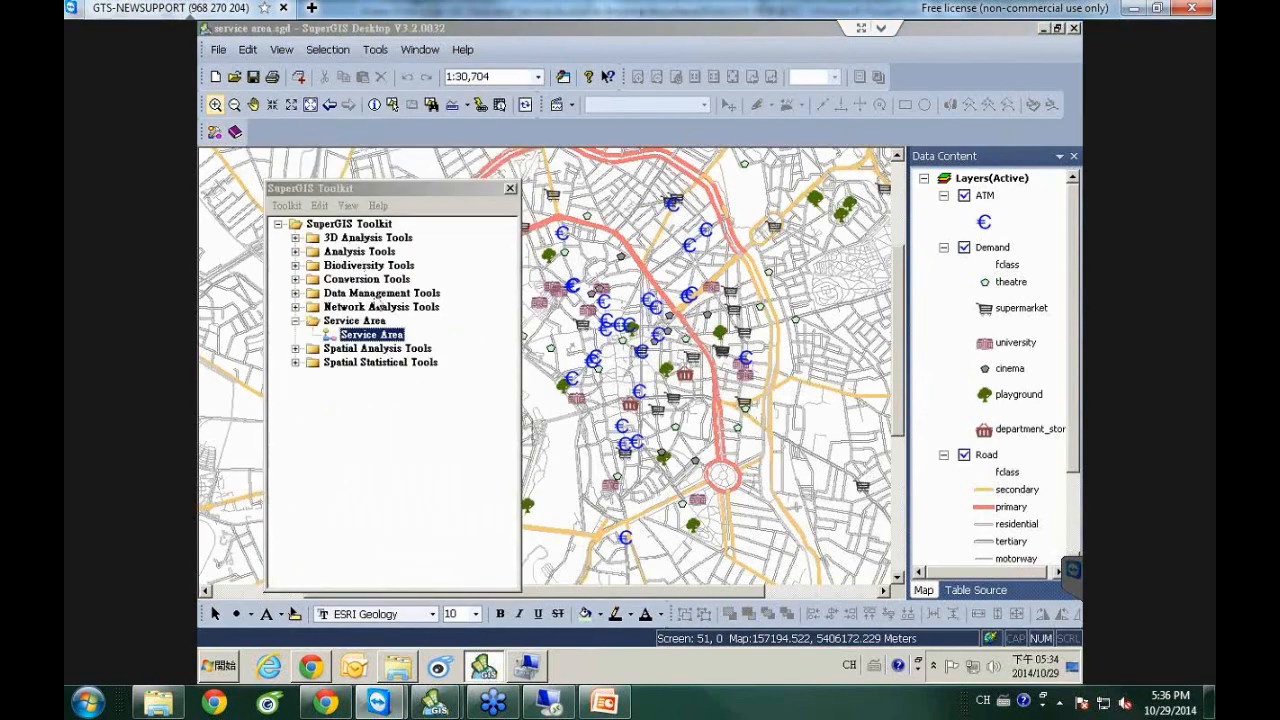
Create a New Toolkit folder under SuperGIS Toolkit holding an empty New Process.
right_click(385, 228)
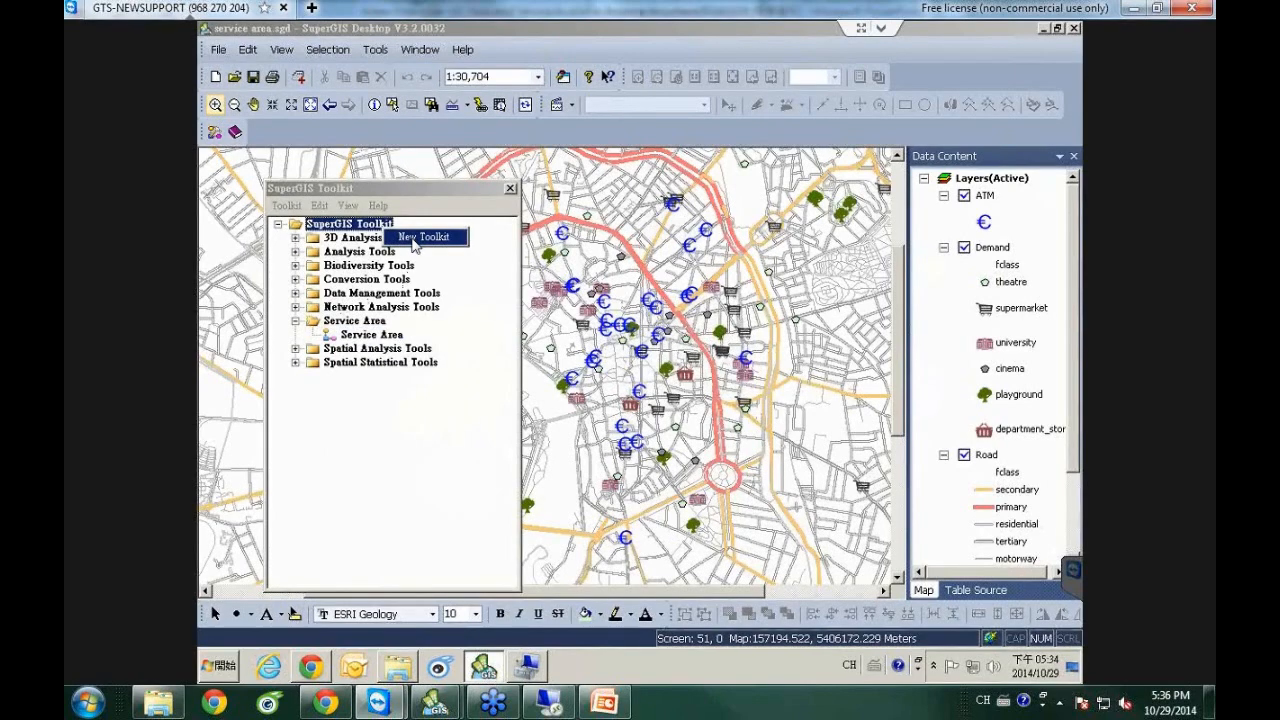
click(420, 237)
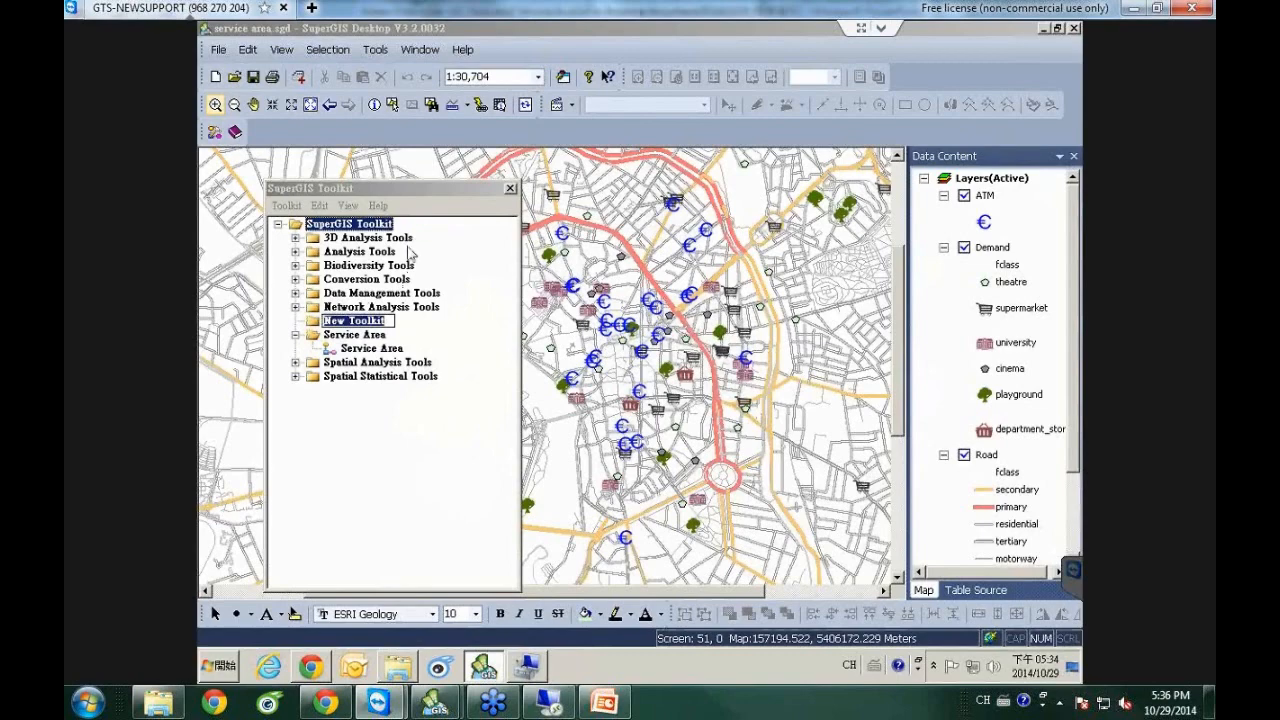
key(Return)
right_click(357, 325)
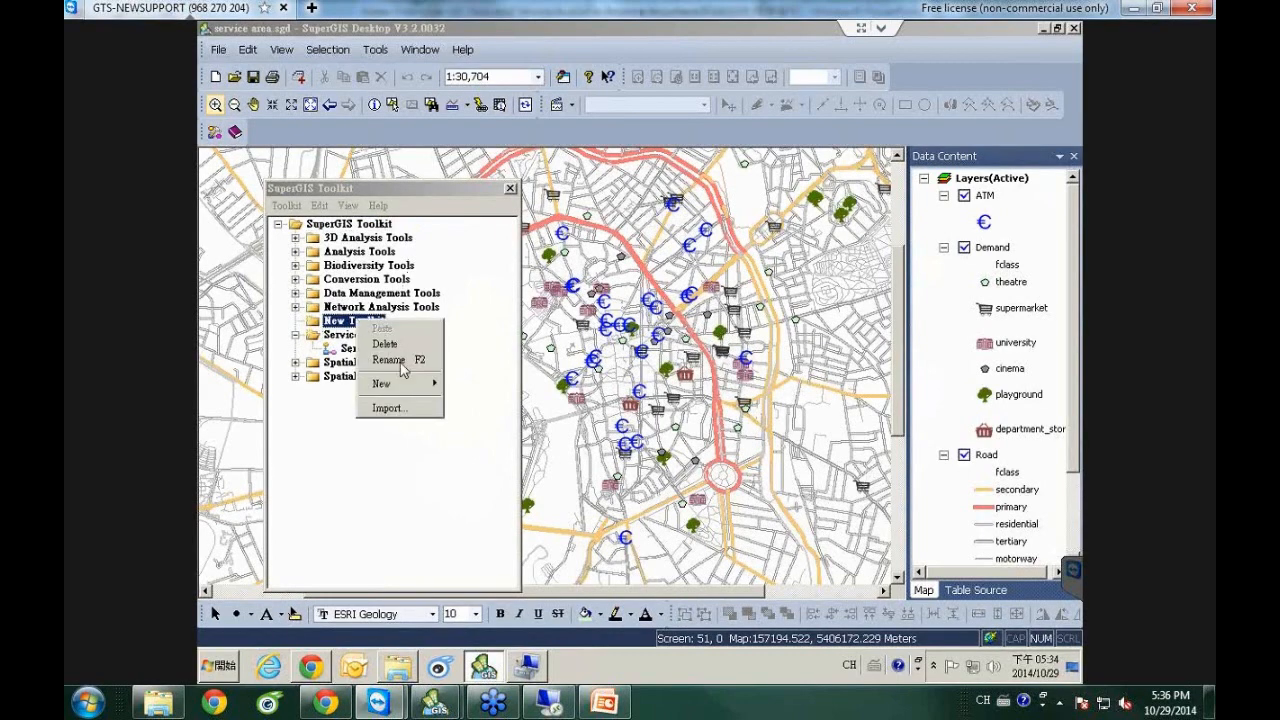
mouse_move(418, 384)
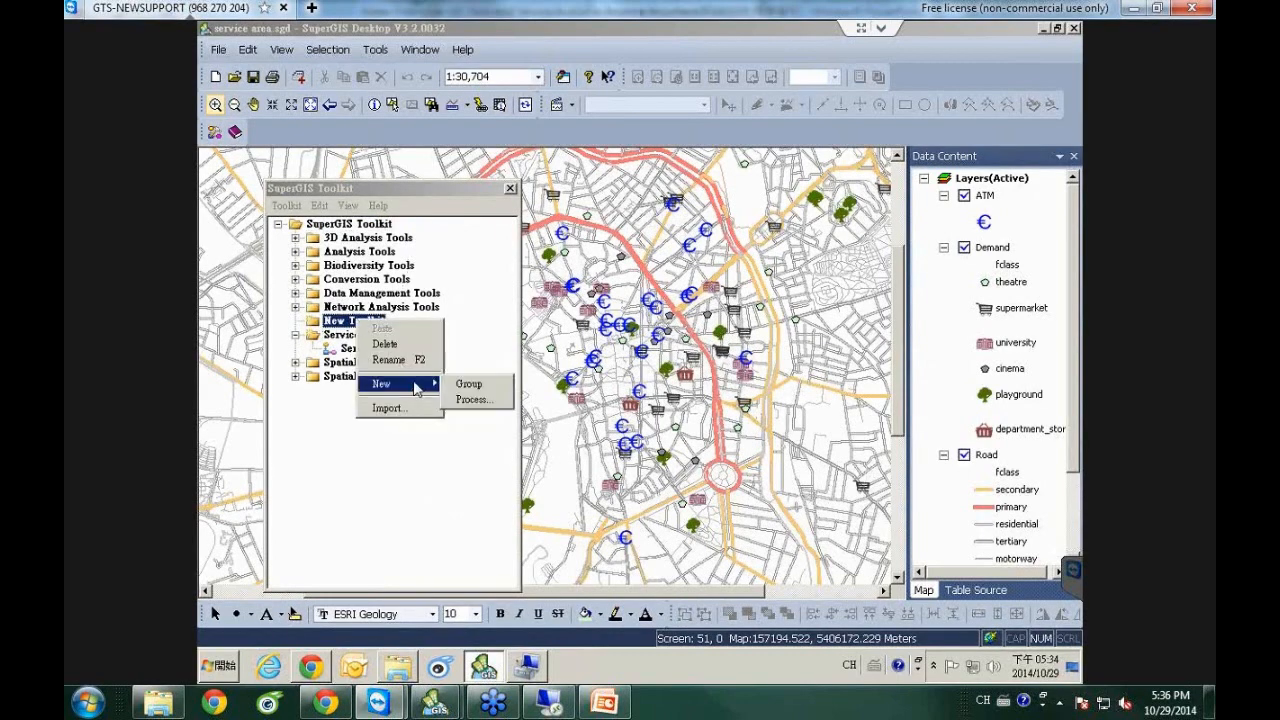
click(500, 402)
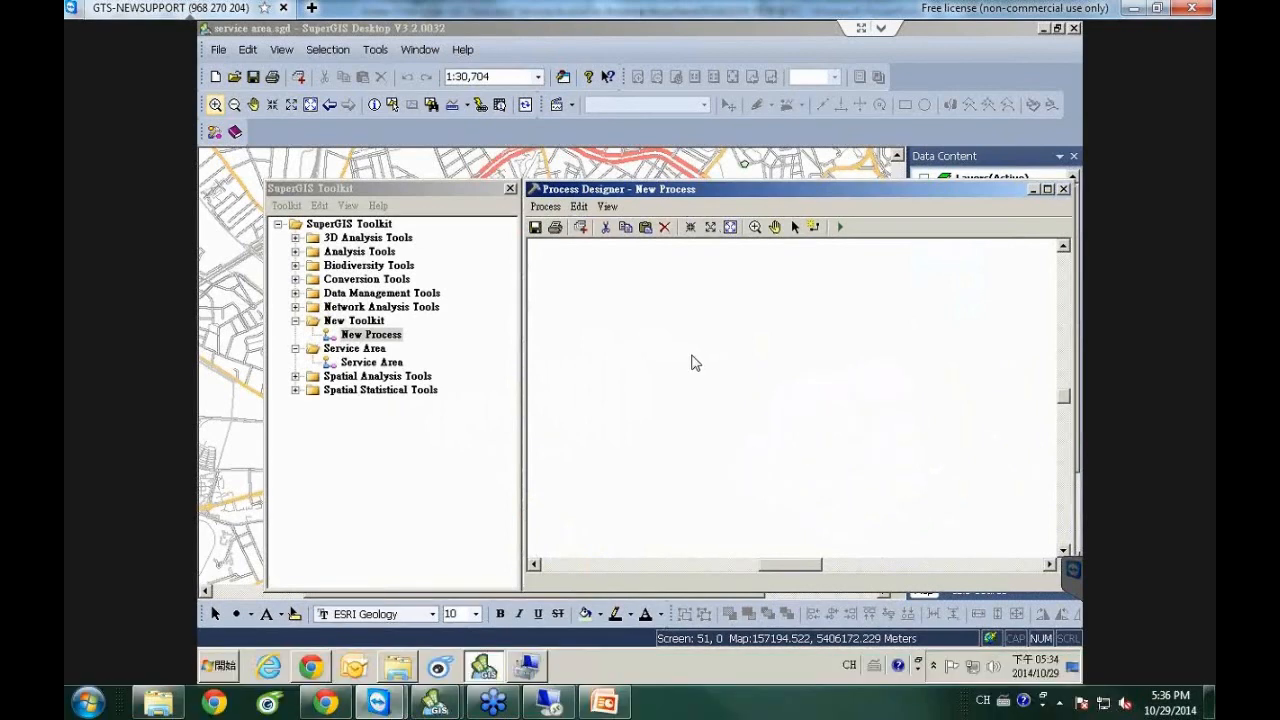
click(1064, 189)
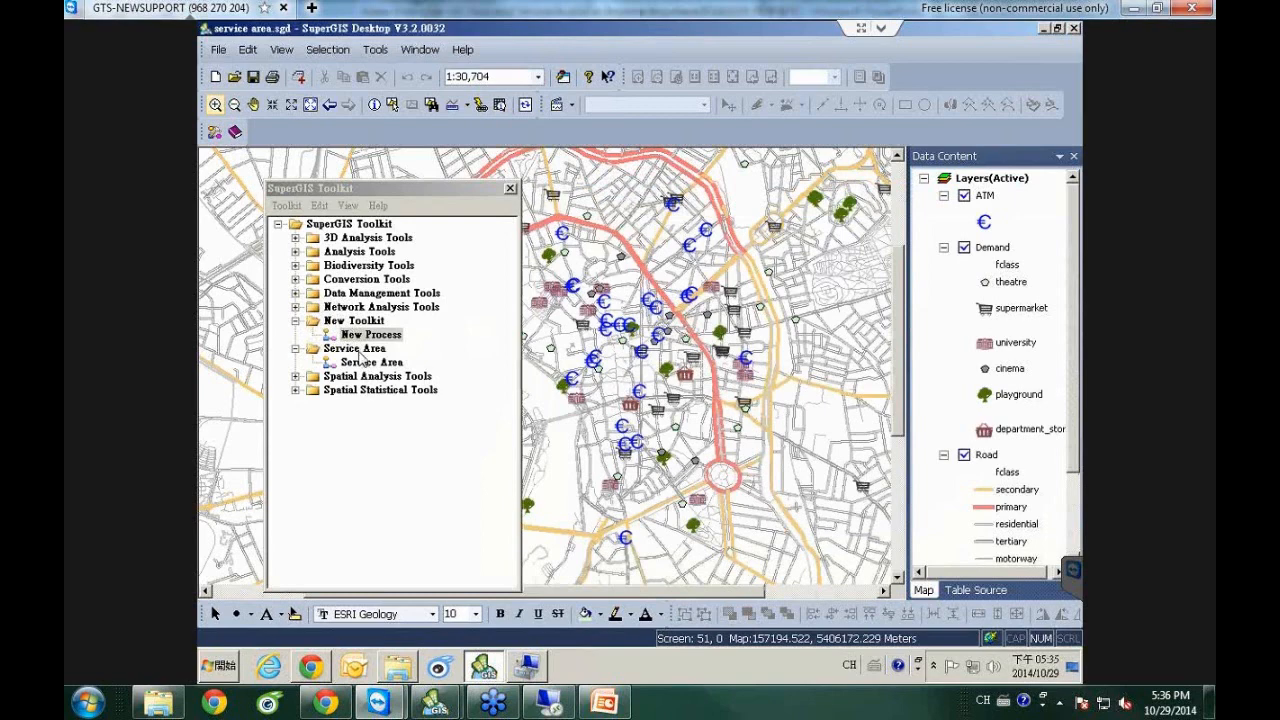
Open the Service Area tool in Process Designer via Design.
click(368, 364)
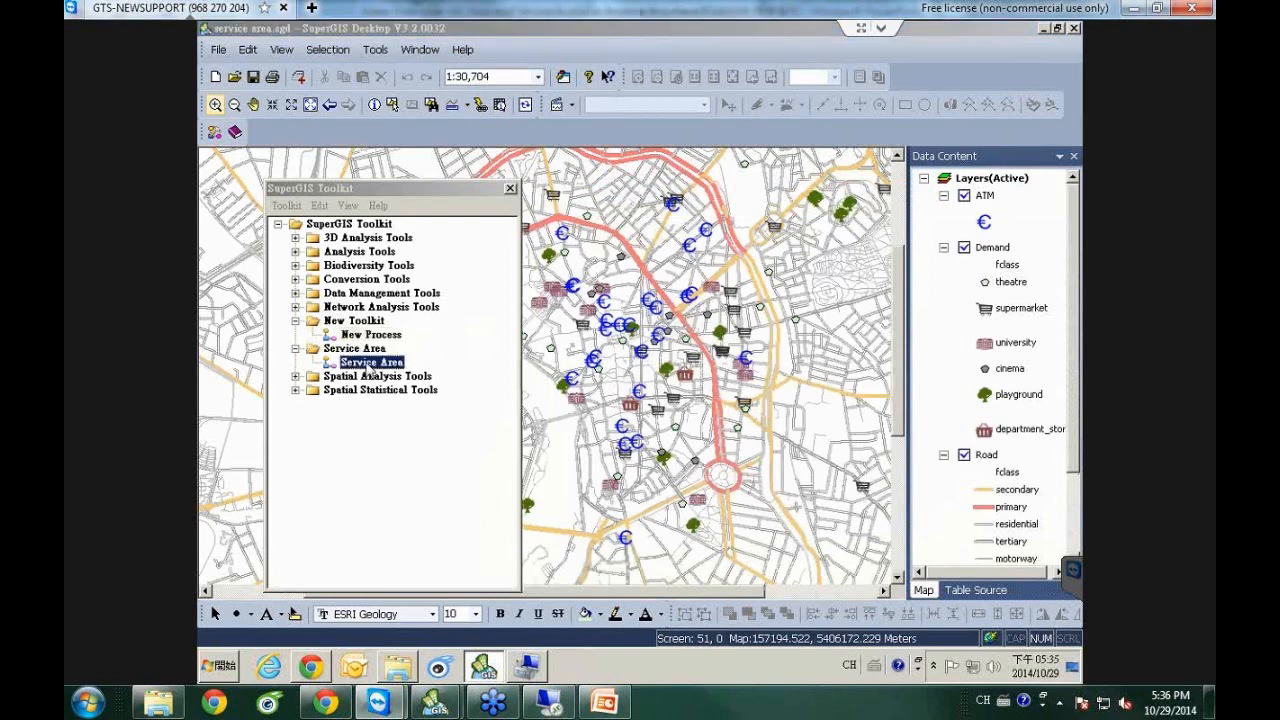
right_click(368, 364)
click(397, 414)
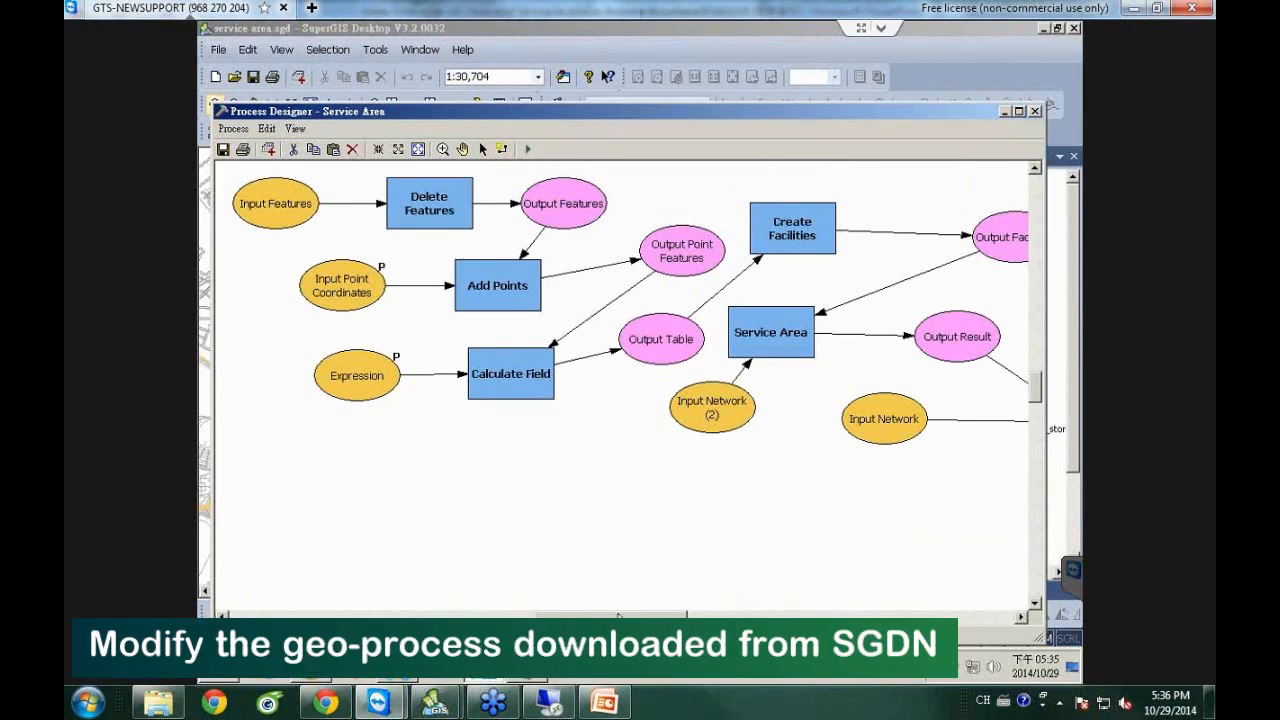
Scroll the Service Area diagram horizontally to inspect the Expression, Calculate Field and Output Table nodes.
drag(587, 614, 488, 614)
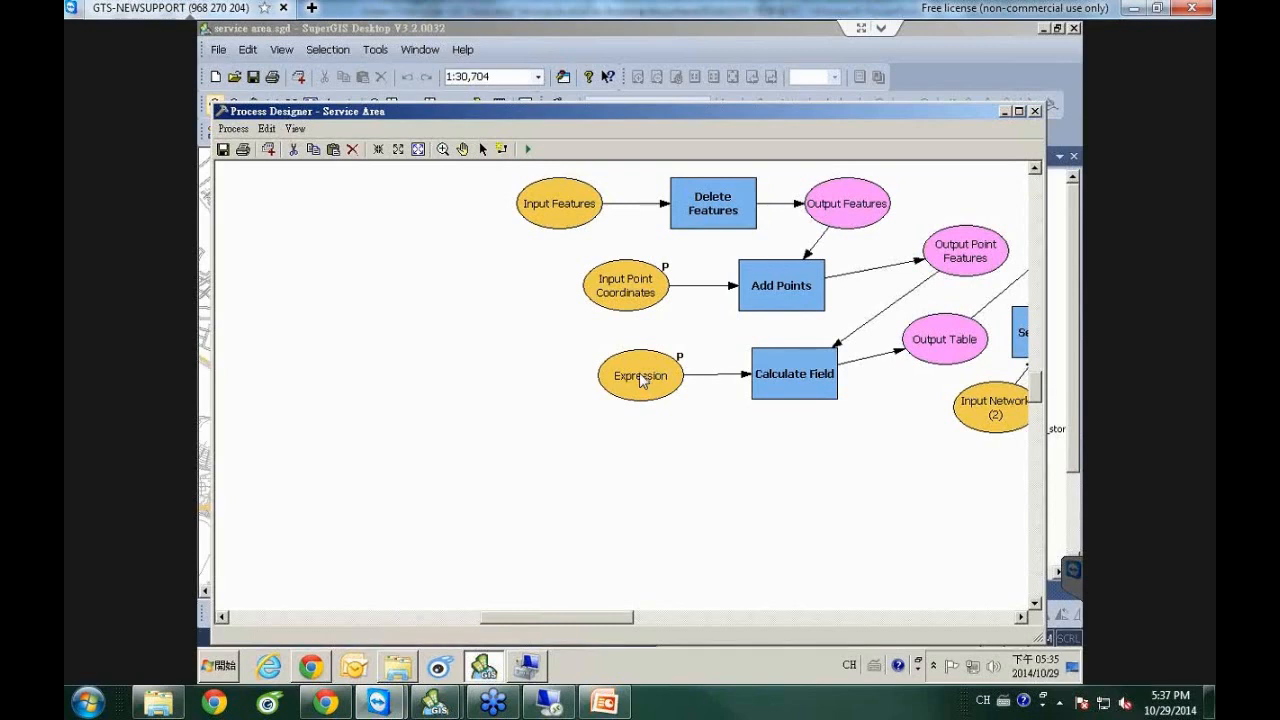
Rename the Expression ellipse feeding Calculate Field to 'SERVICE RANGE (METER)'.
right_click(642, 377)
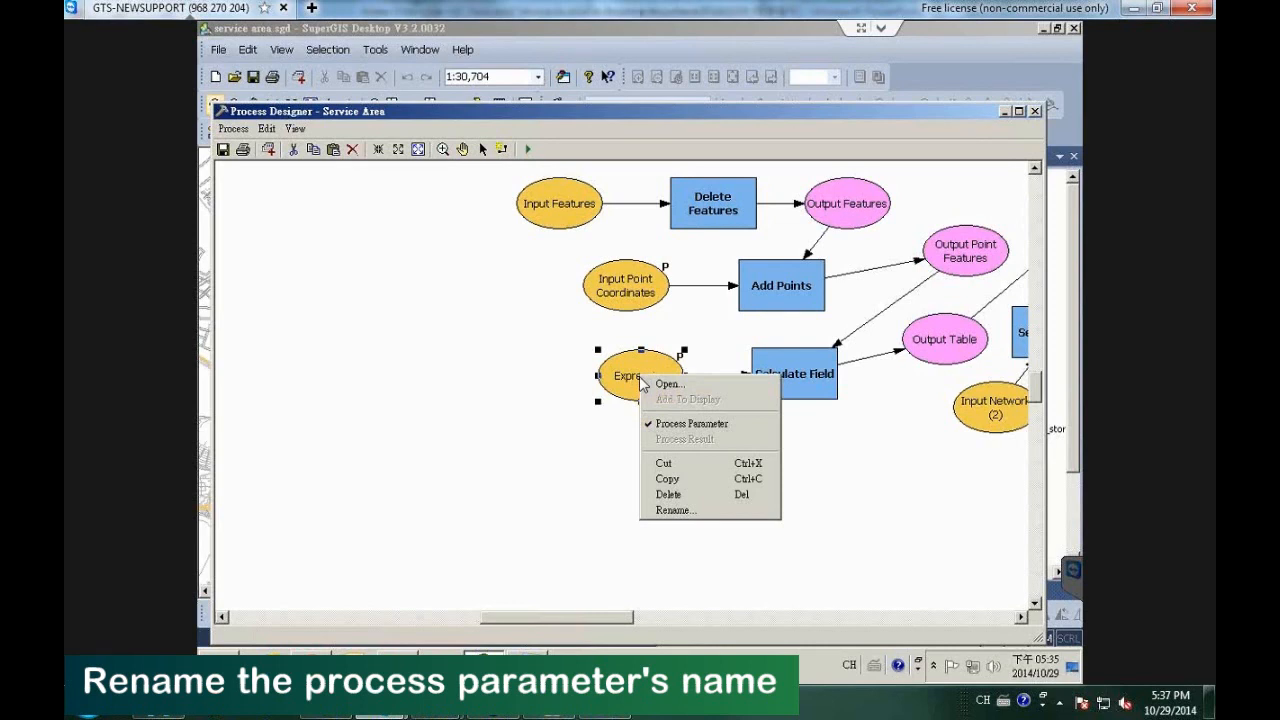
click(685, 512)
text(SERVICE RANGE)
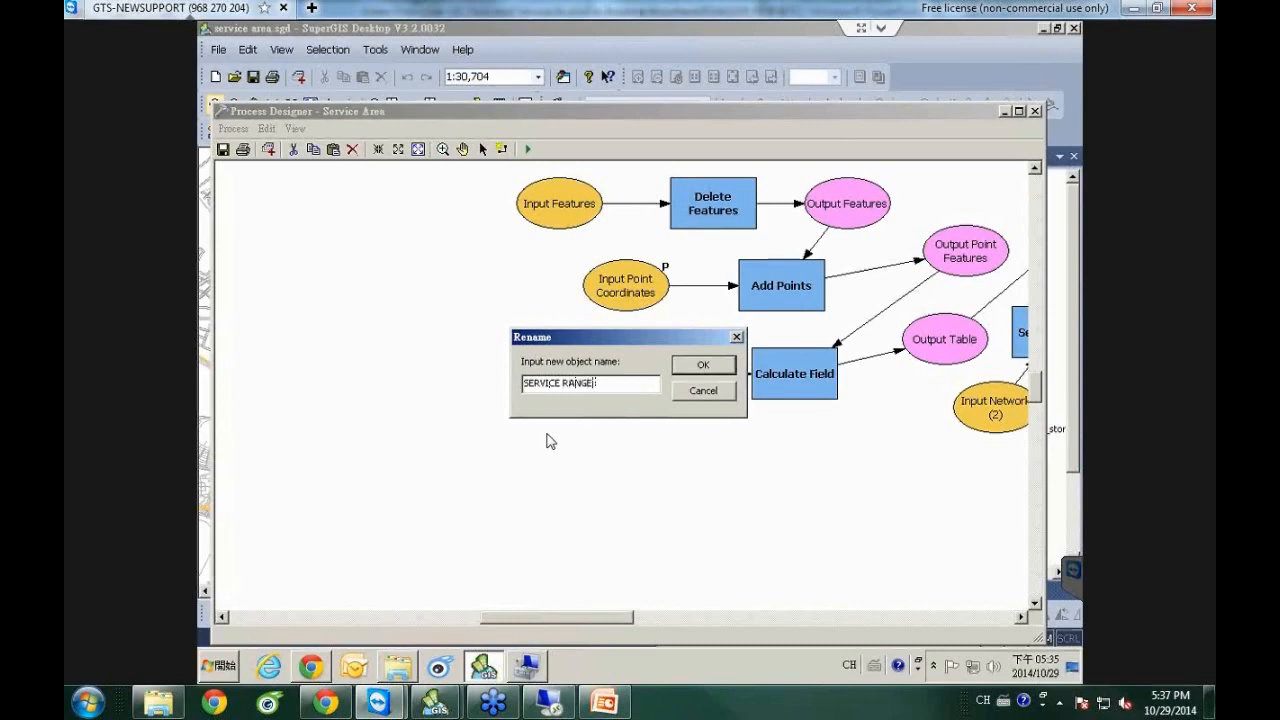
text(METER))
click(702, 367)
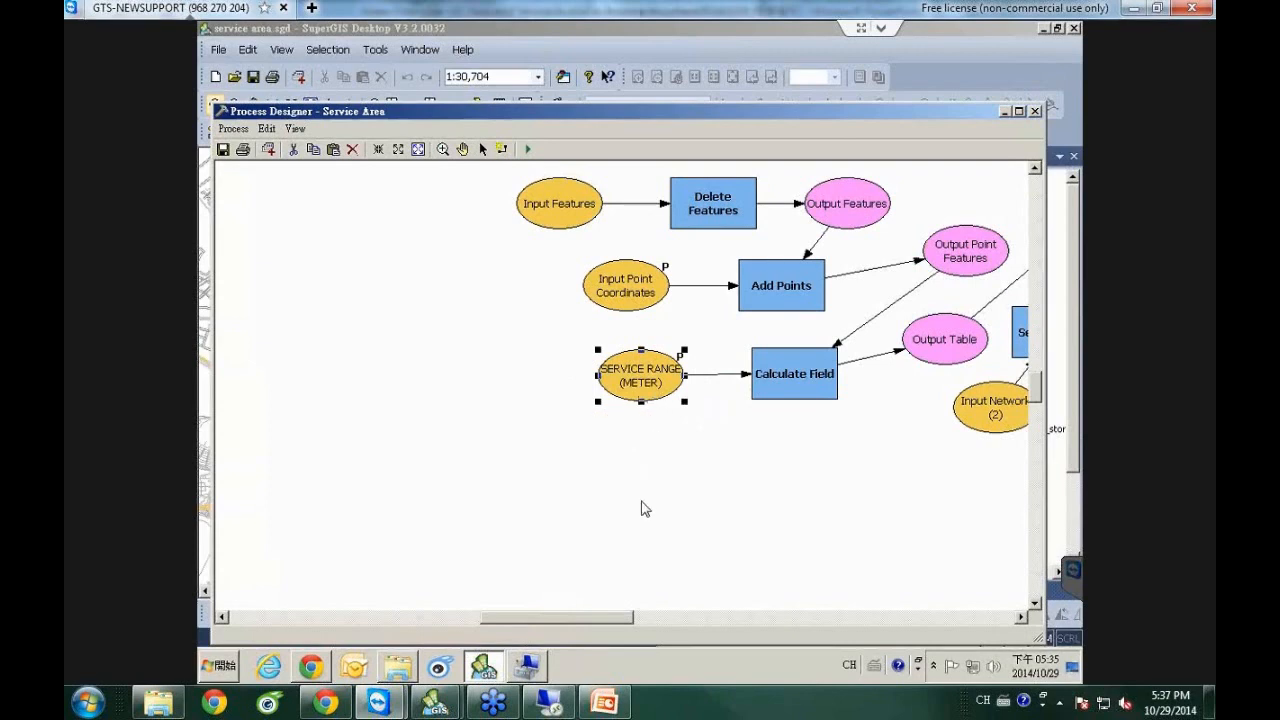
Check the Output Polygon Features options at the end of the Service Area diagram, then close the Process Designer.
drag(588, 625, 671, 625)
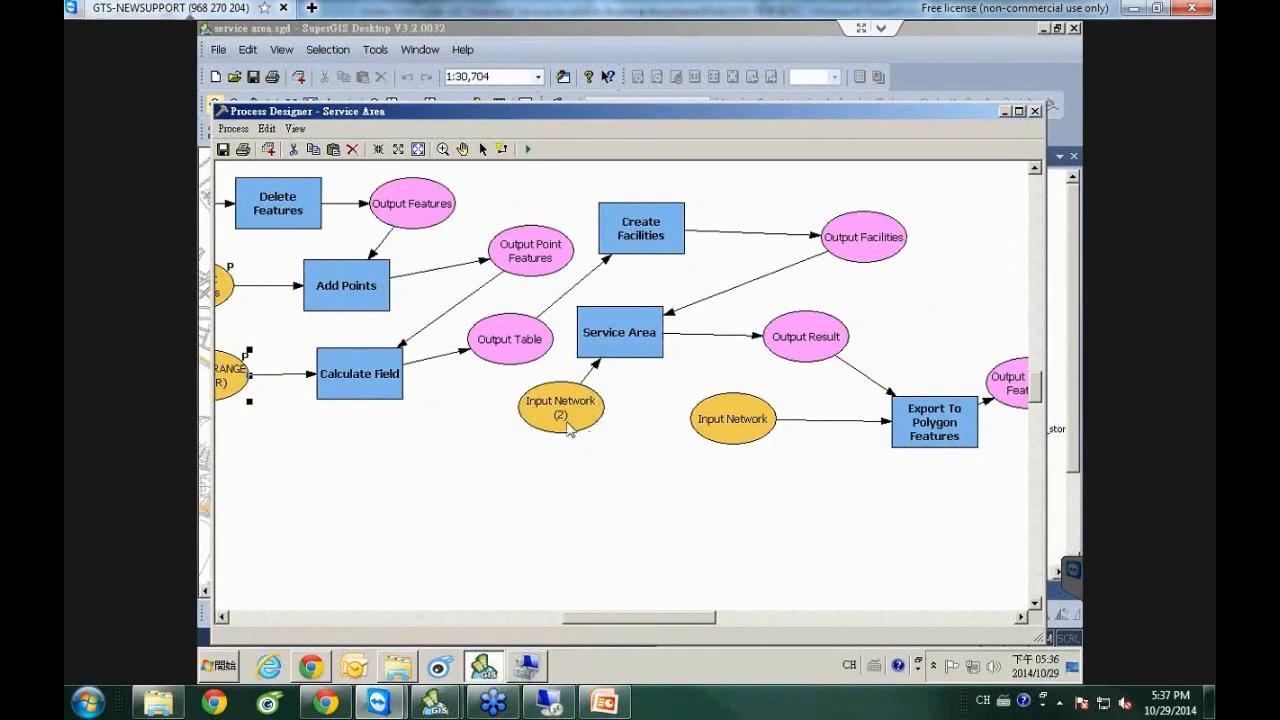
drag(700, 618, 830, 617)
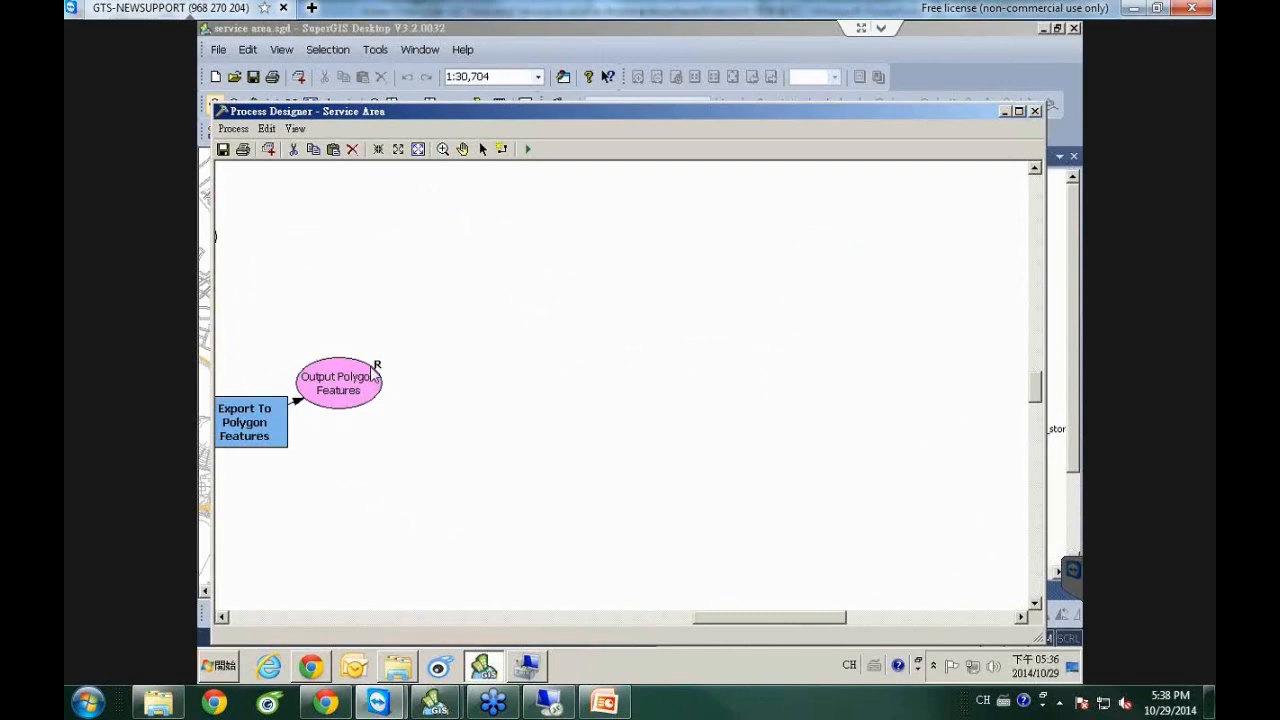
right_click(357, 396)
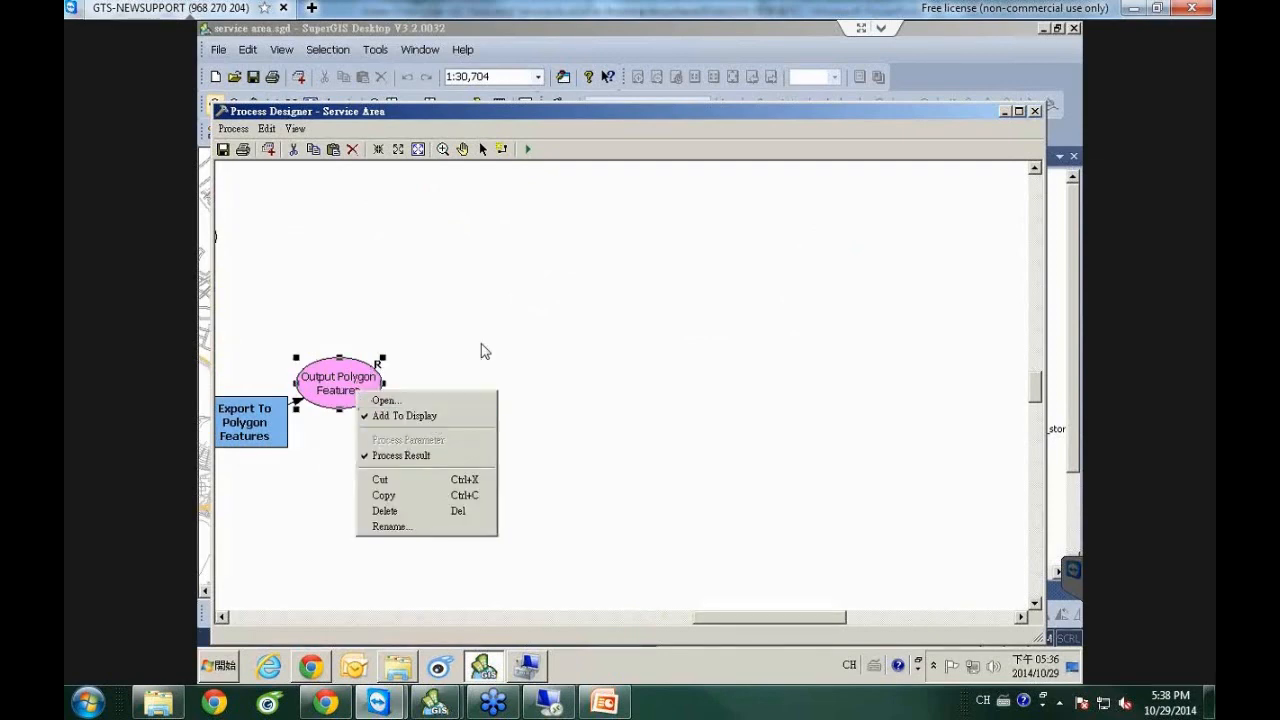
click(590, 449)
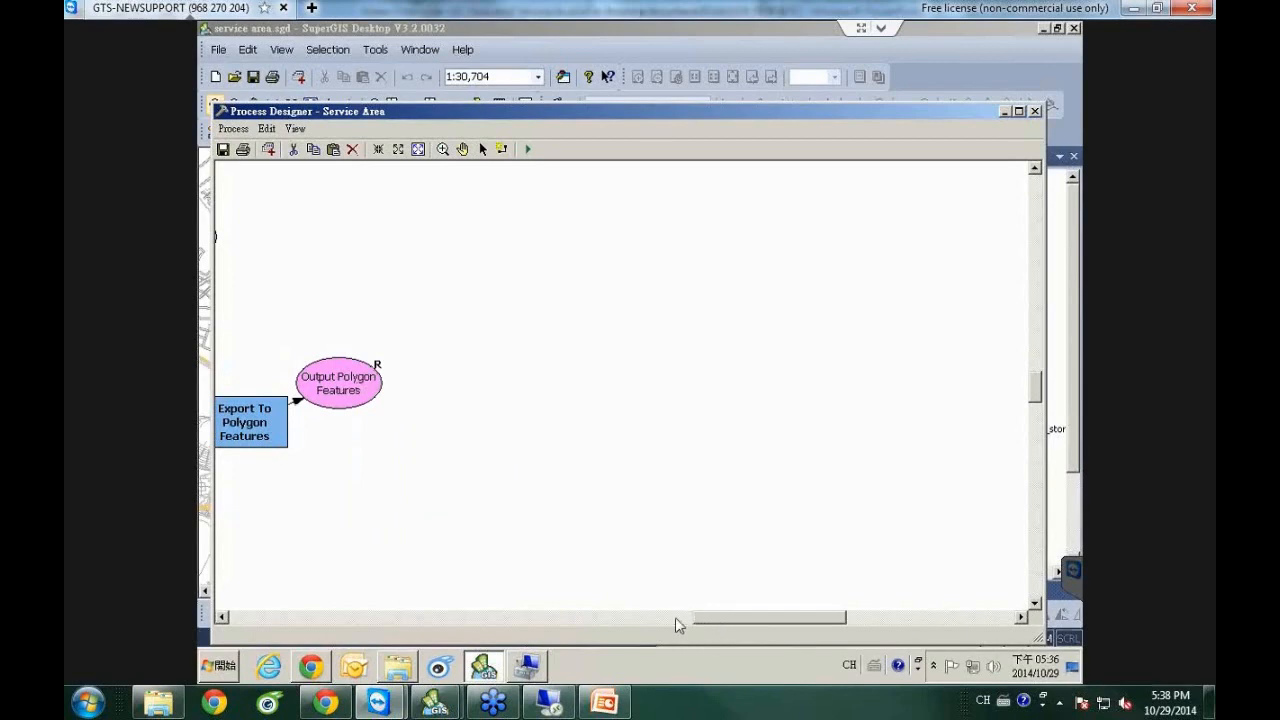
click(675, 617)
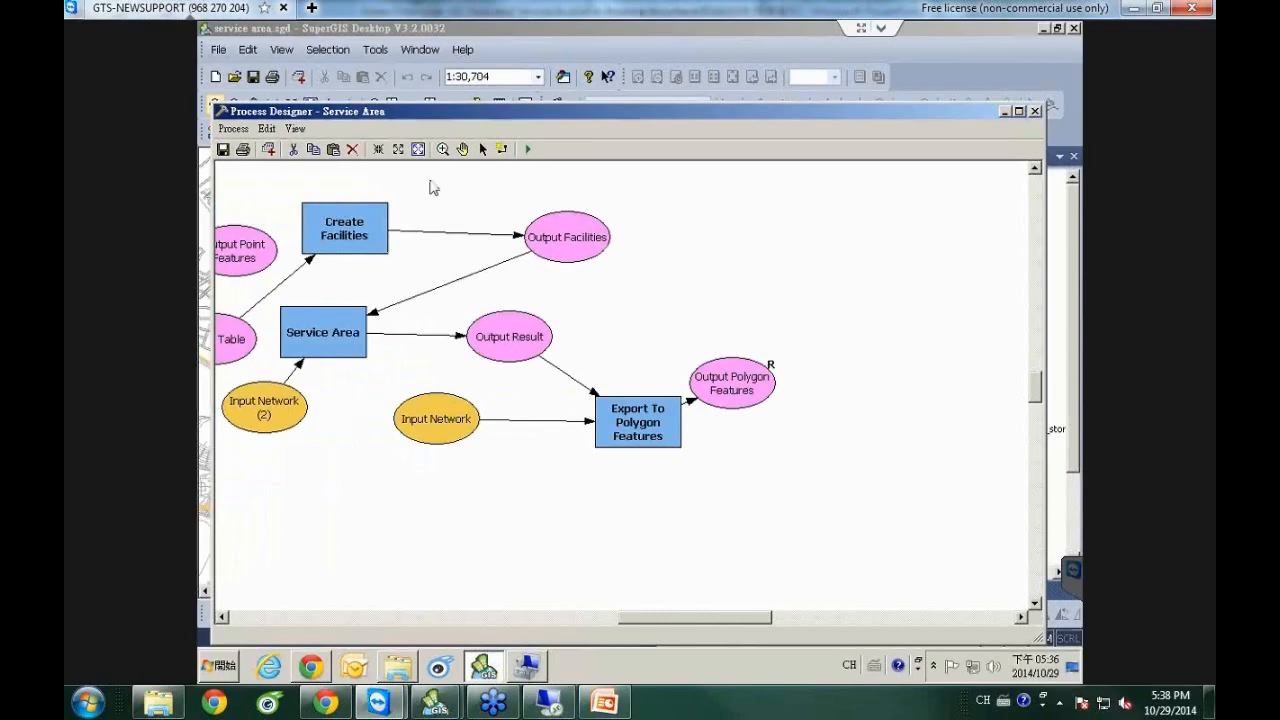
click(1035, 111)
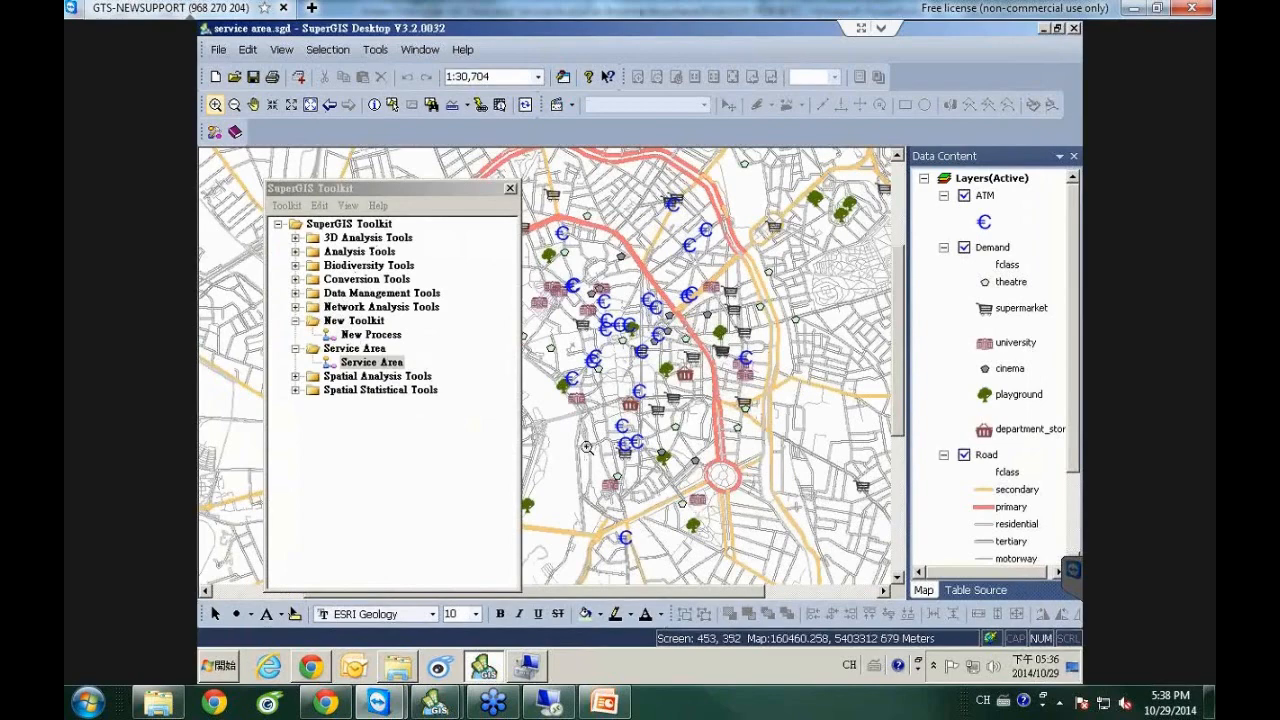
Save the map project, close the SuperGIS Toolkit window, and return to Server Manager in Chrome.
click(255, 82)
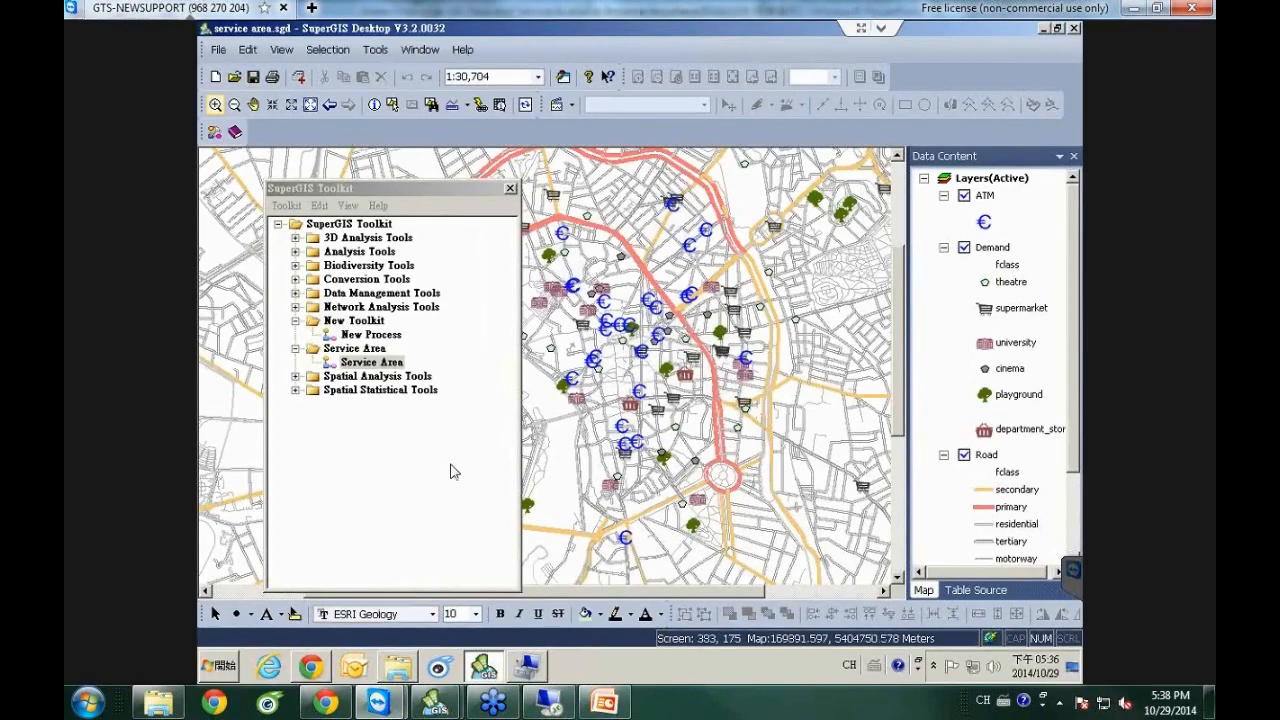
click(511, 188)
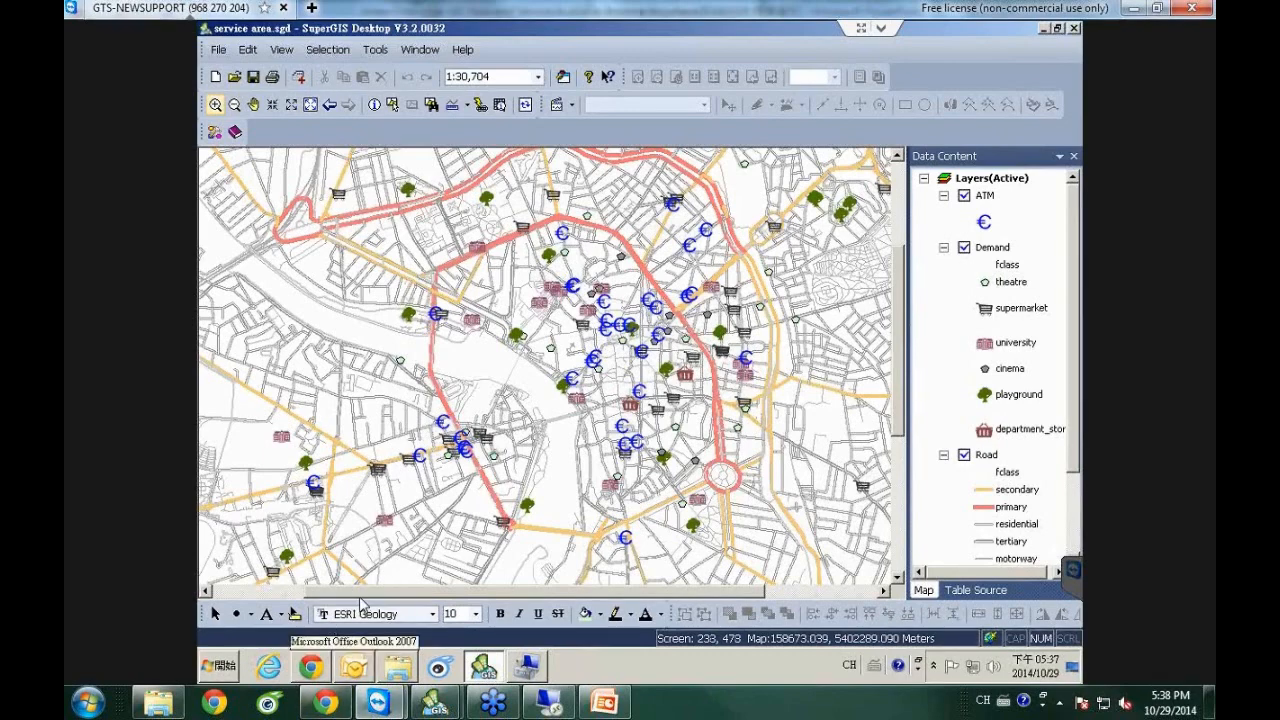
click(311, 666)
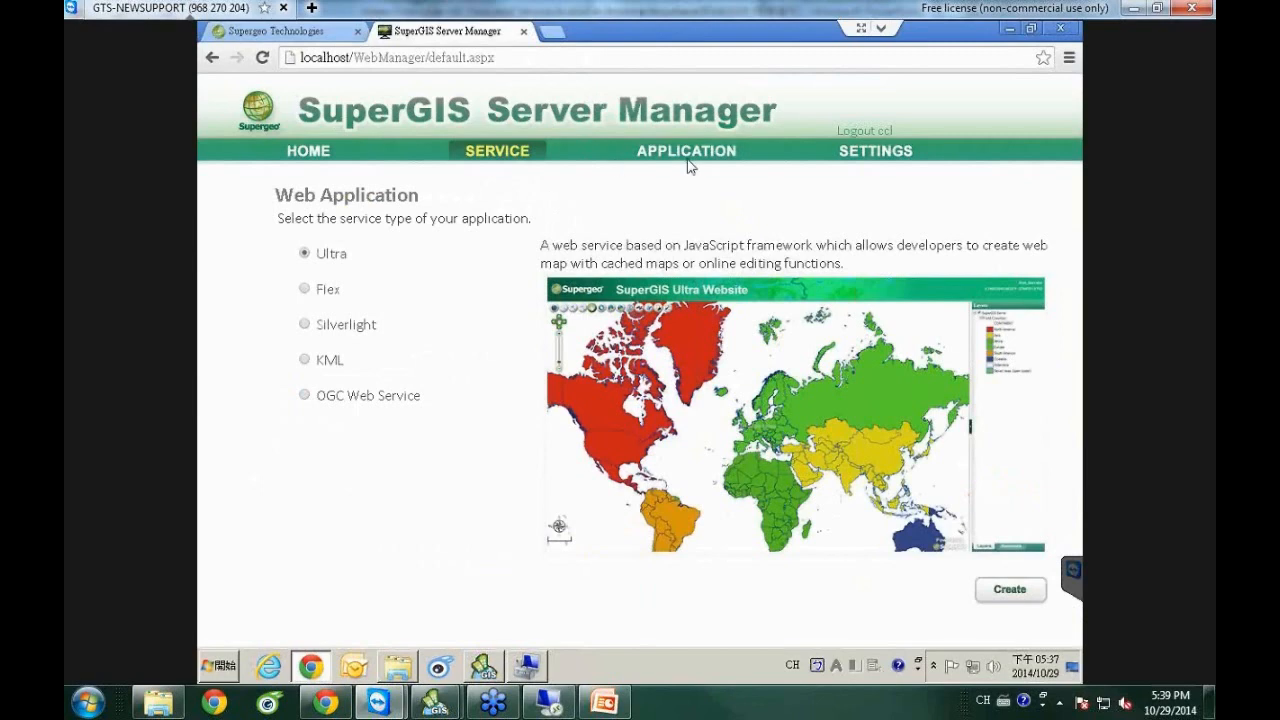
Go to the SERVICE section, which brings up the Server Manager sign-in page.
click(514, 160)
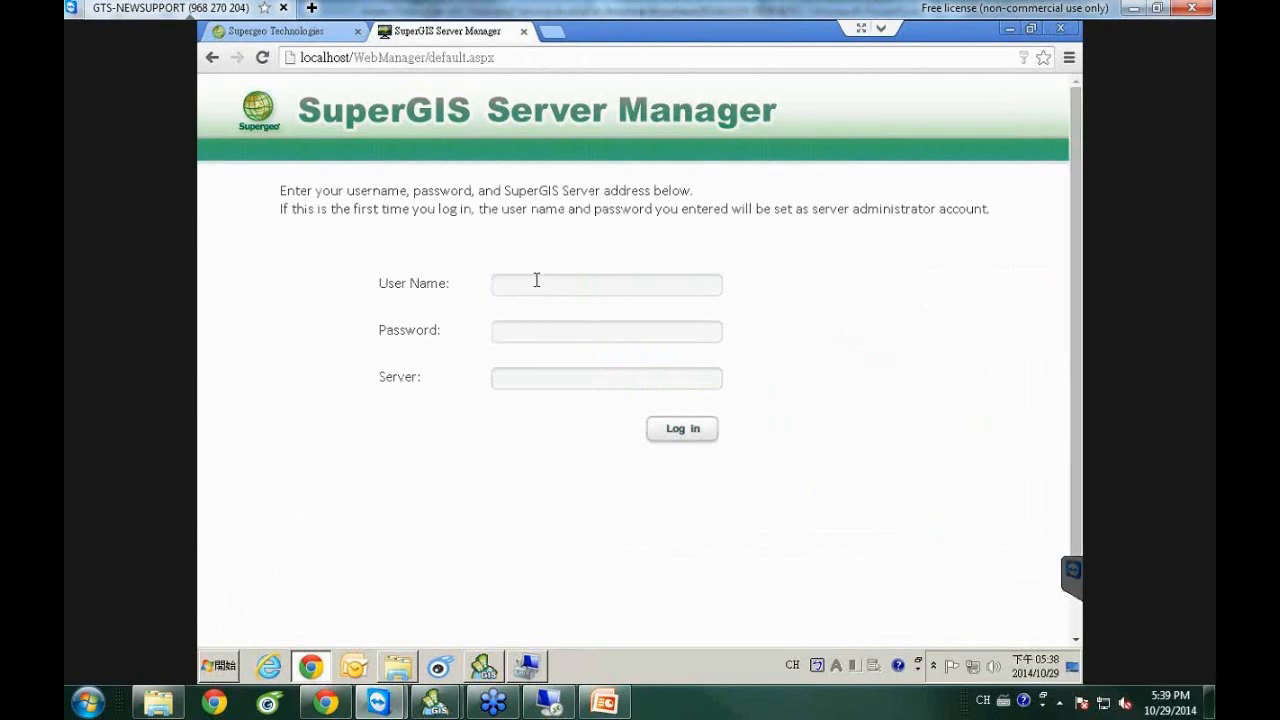
Log in to SuperGIS Server Manager with the administrator user name and password.
click(538, 282)
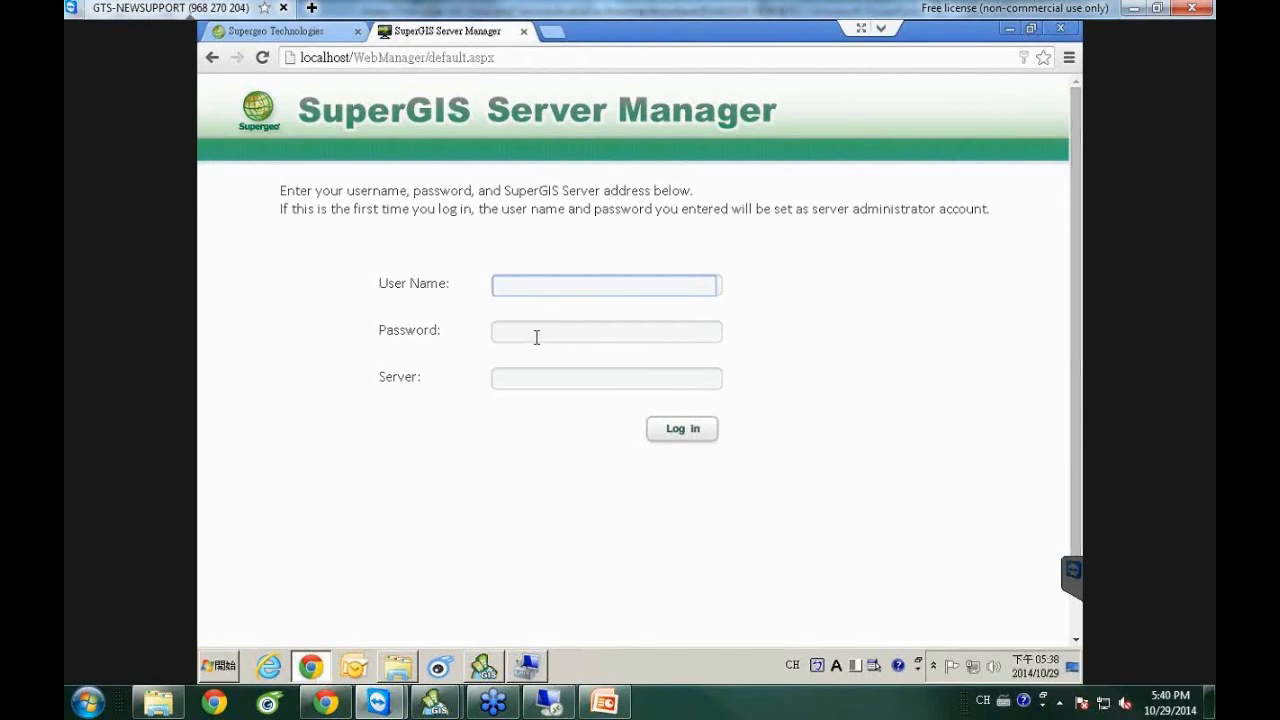
click(567, 349)
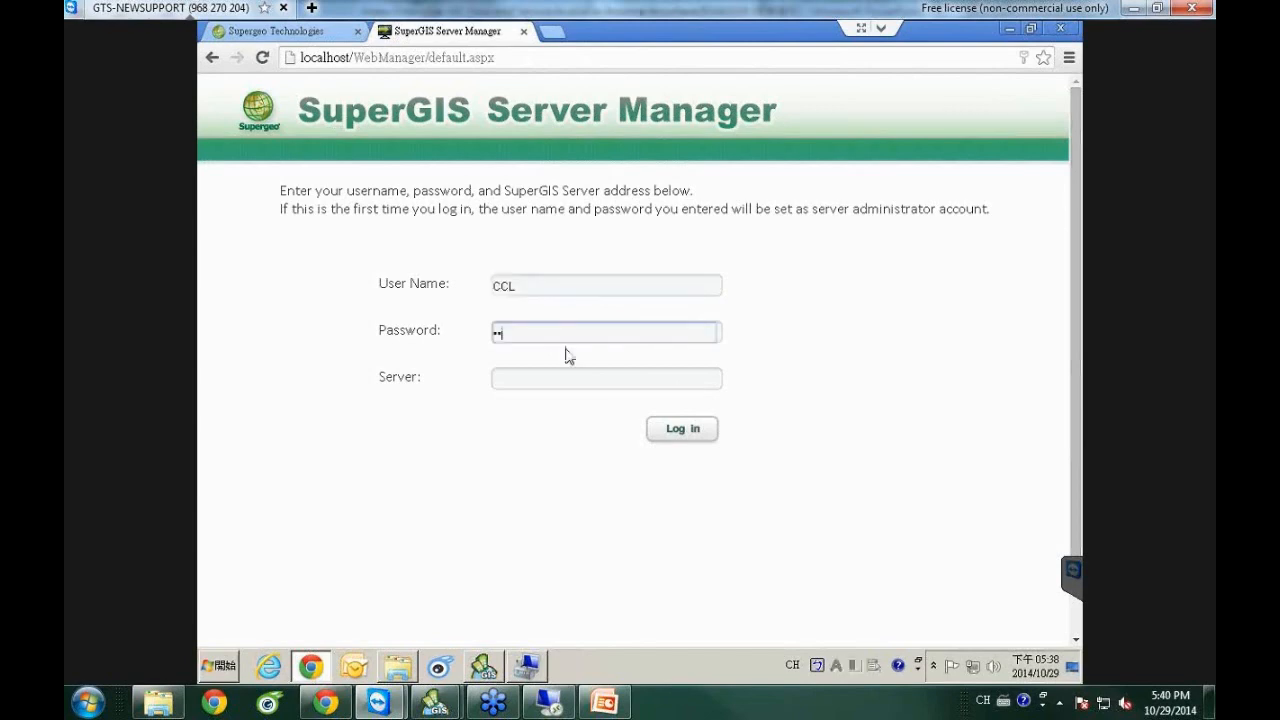
double_click(493, 290)
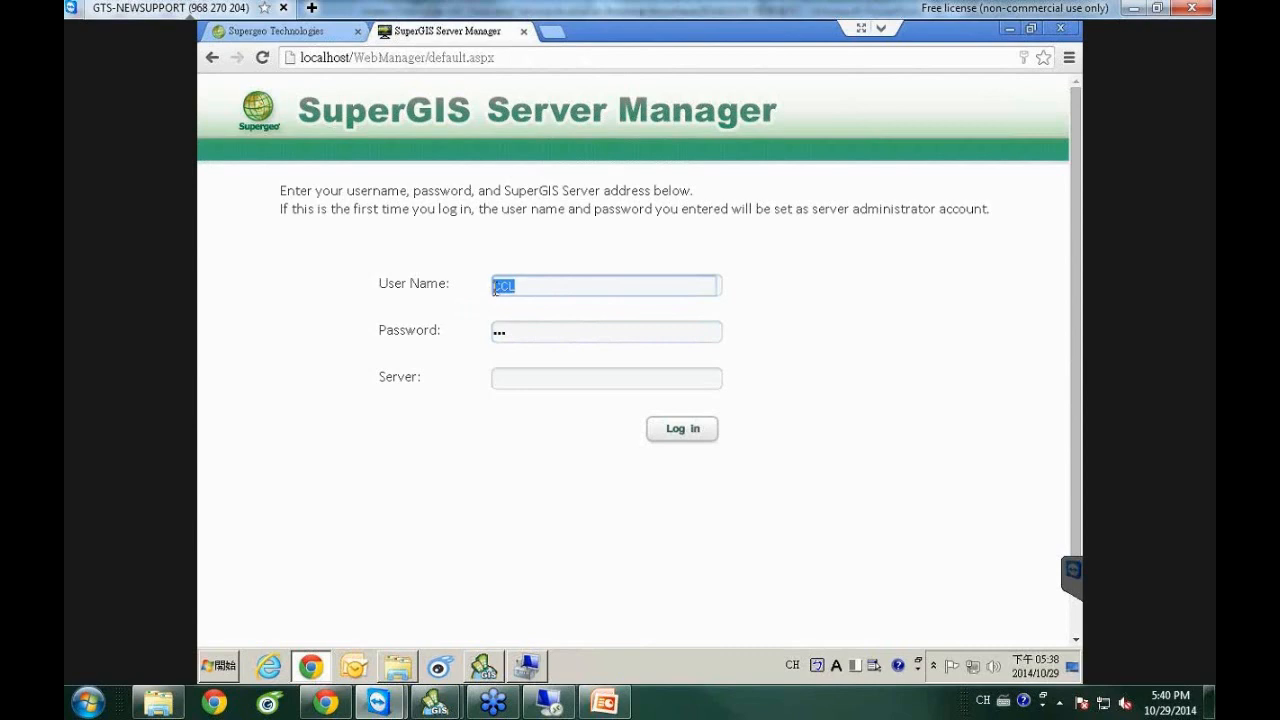
double_click(522, 332)
text(c)
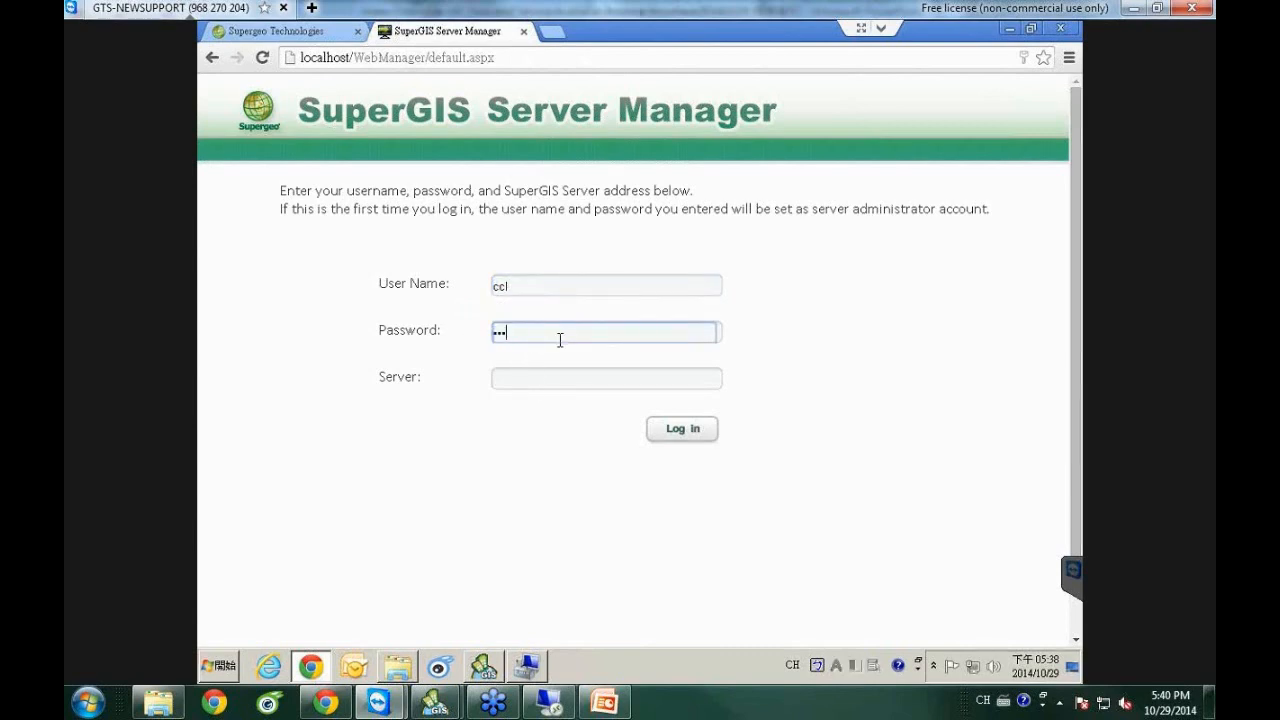
click(691, 432)
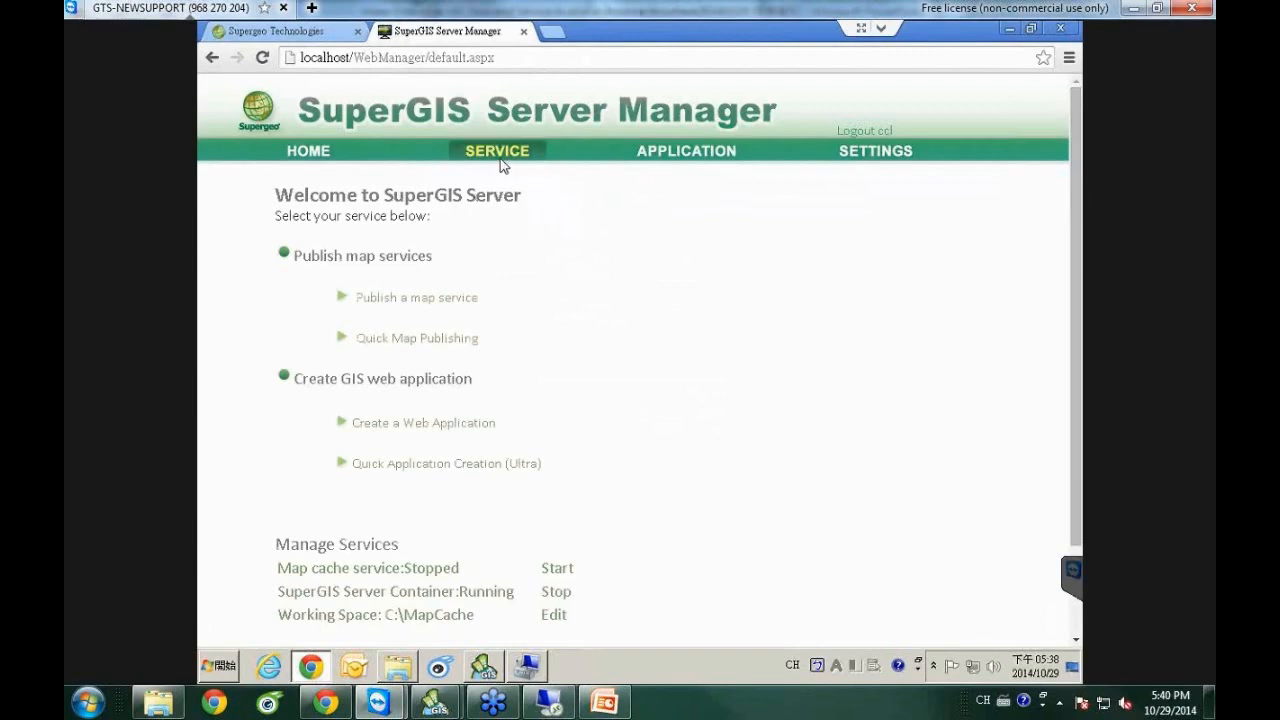
Add a new published service and name it 'service area'.
click(502, 160)
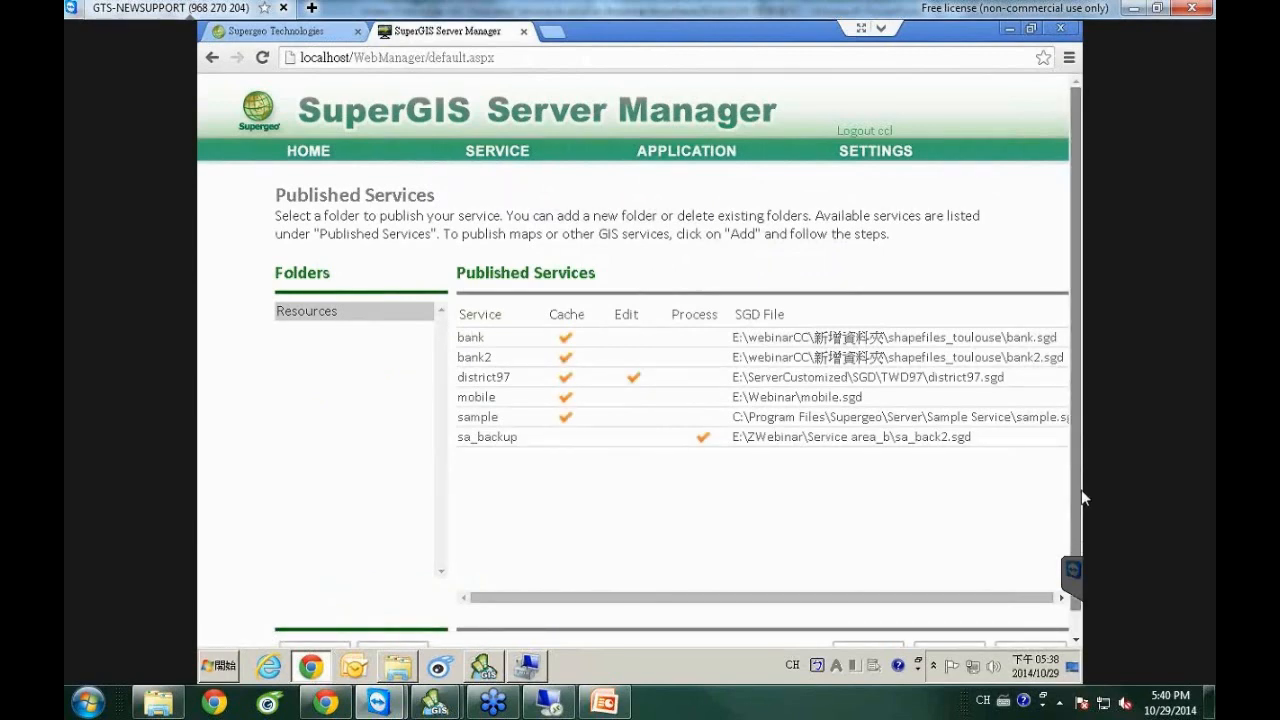
scroll(1081, 485, down, 1)
click(858, 624)
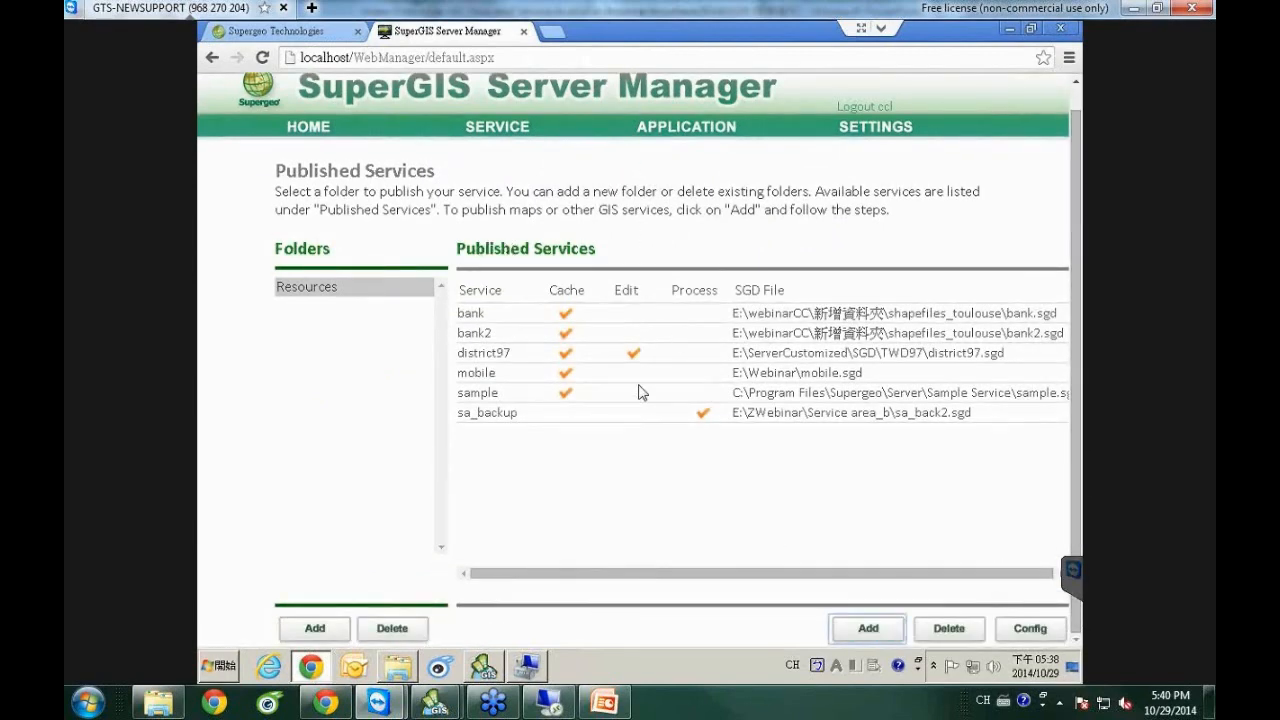
click(480, 262)
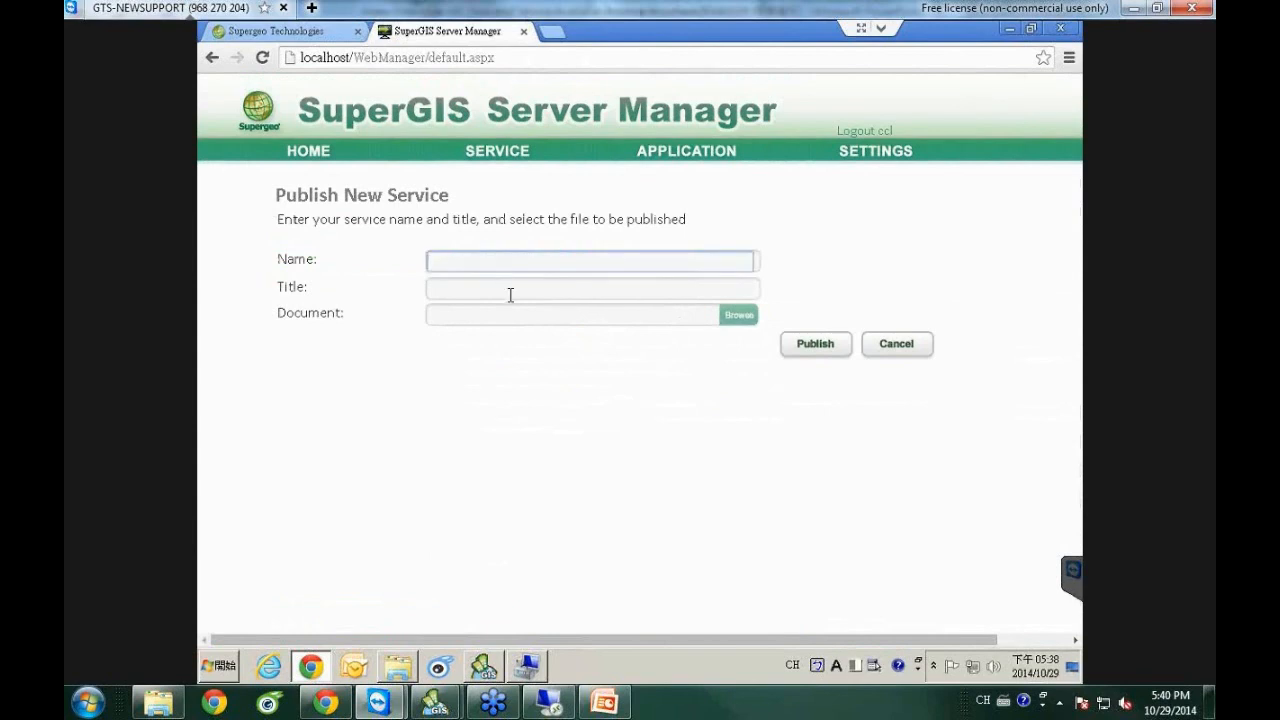
text(s)
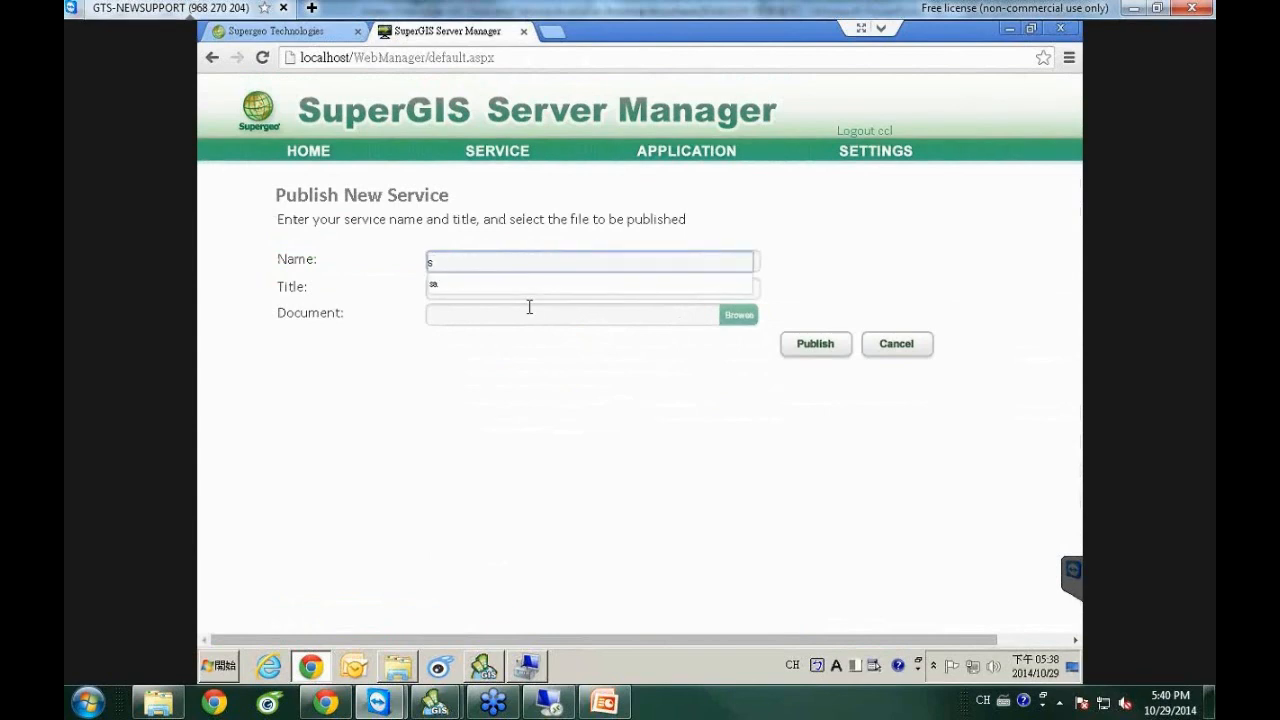
text(erv)
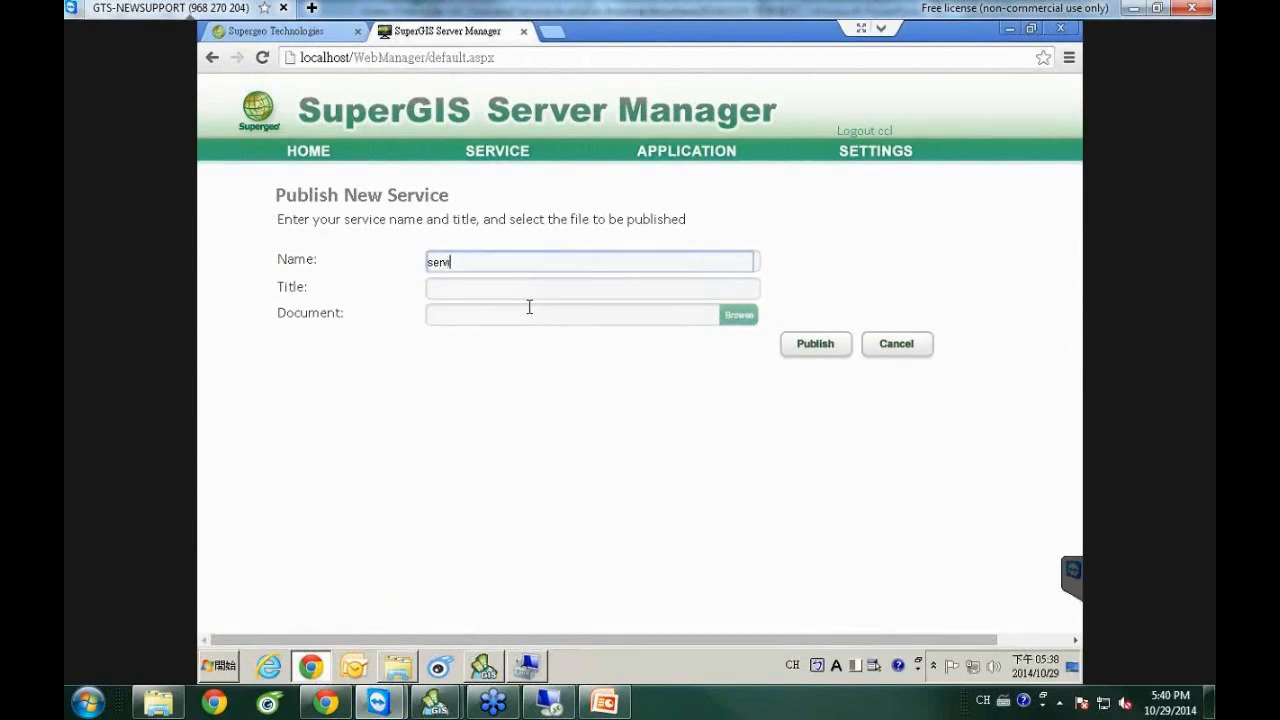
text(ice area)
Choose E:\Webinar\Service area\service area.sgd as the service's document.
click(740, 315)
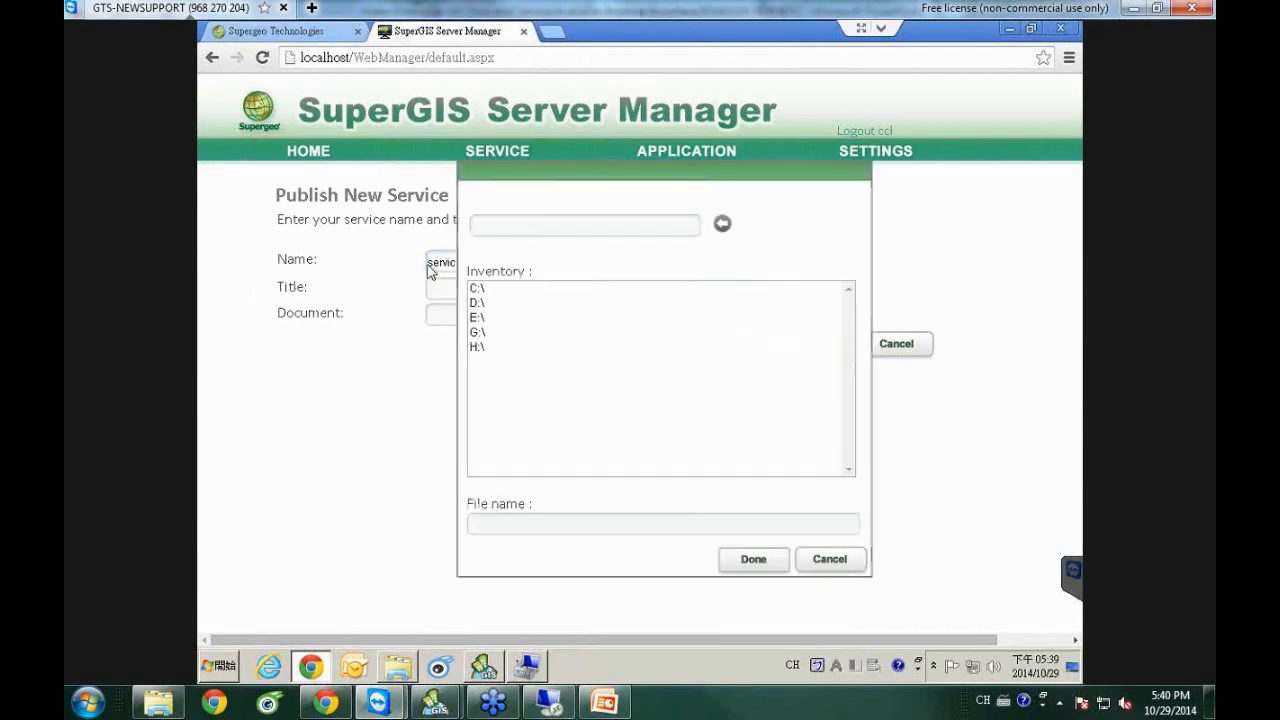
double_click(482, 318)
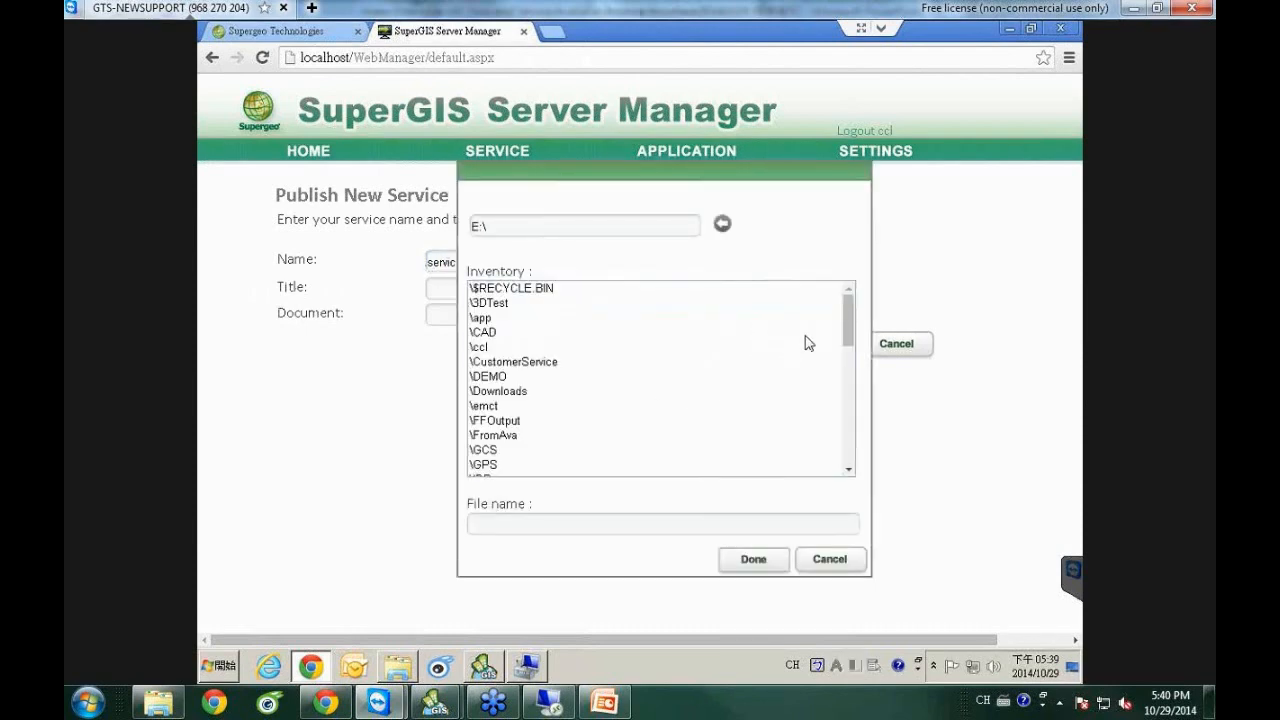
scroll(846, 400, down, 3)
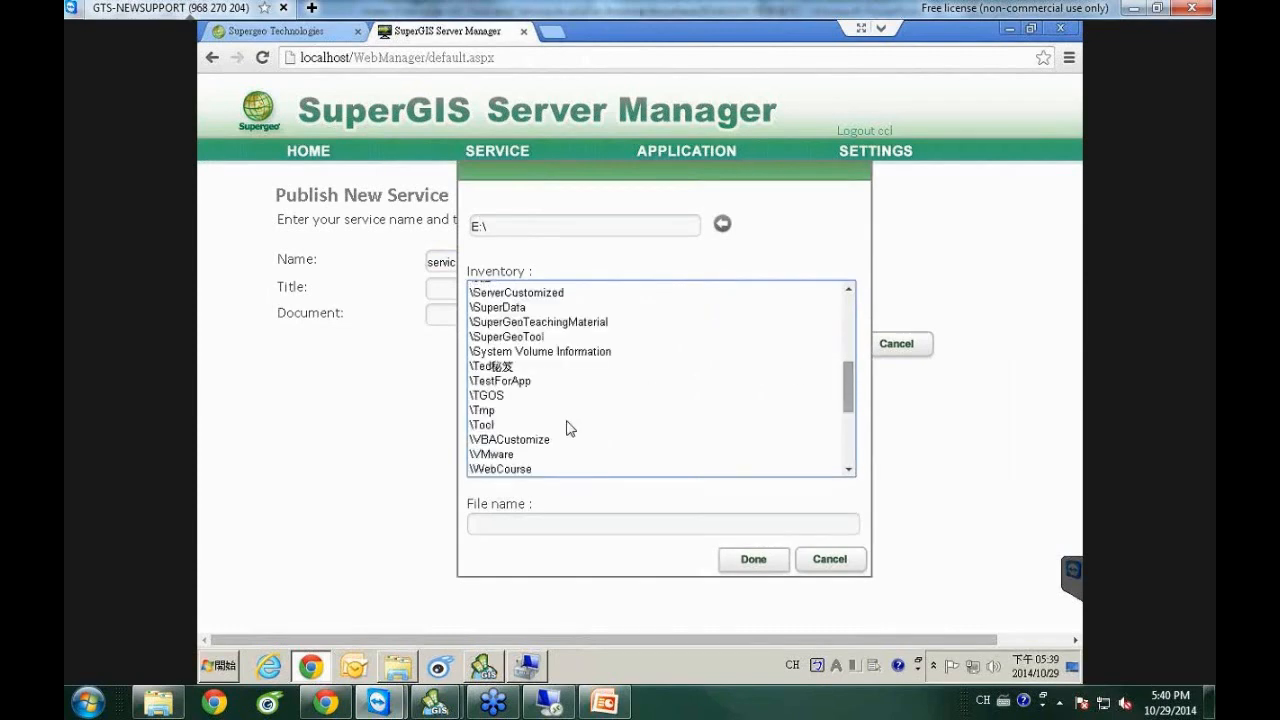
scroll(848, 423, down, 2)
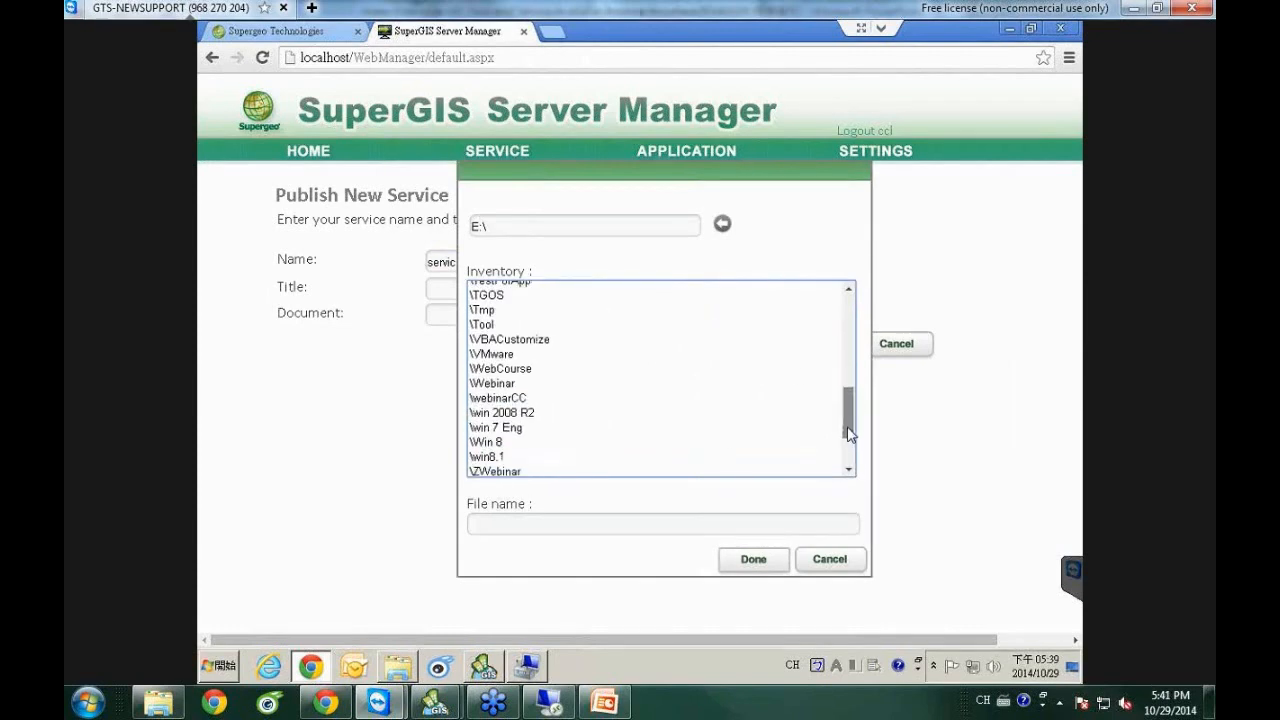
scroll(754, 449, down, 3)
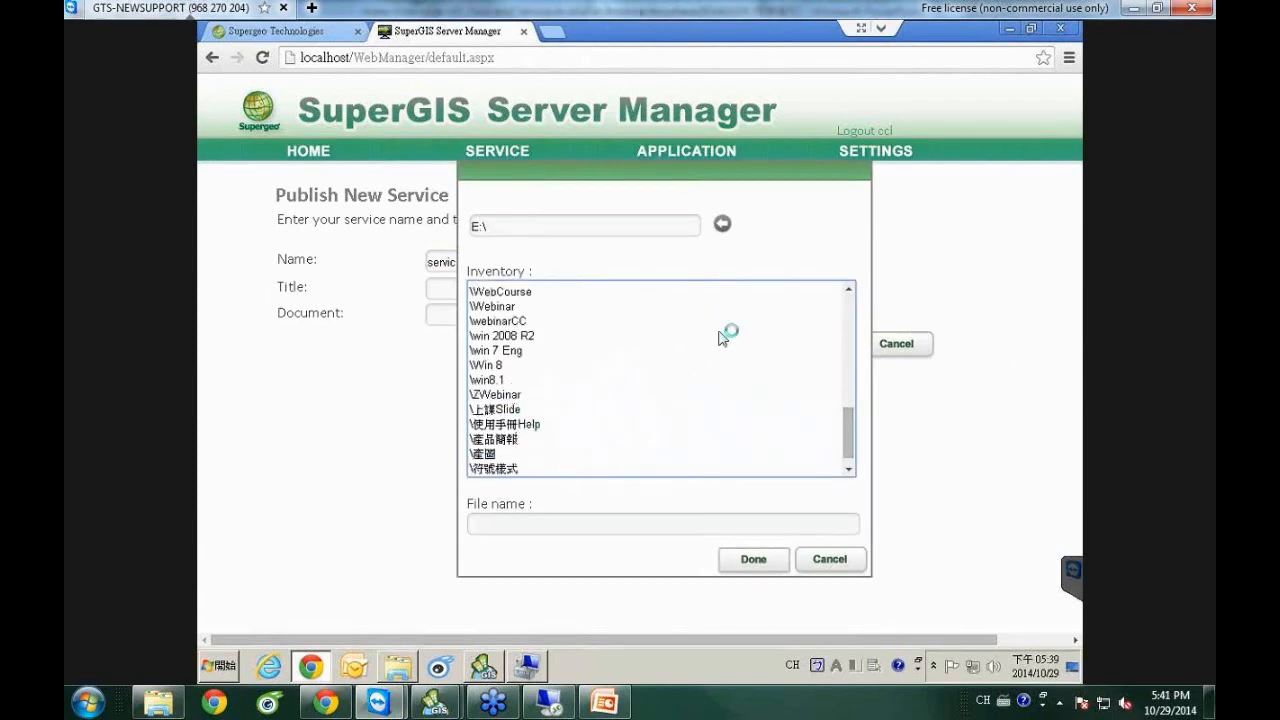
double_click(494, 306)
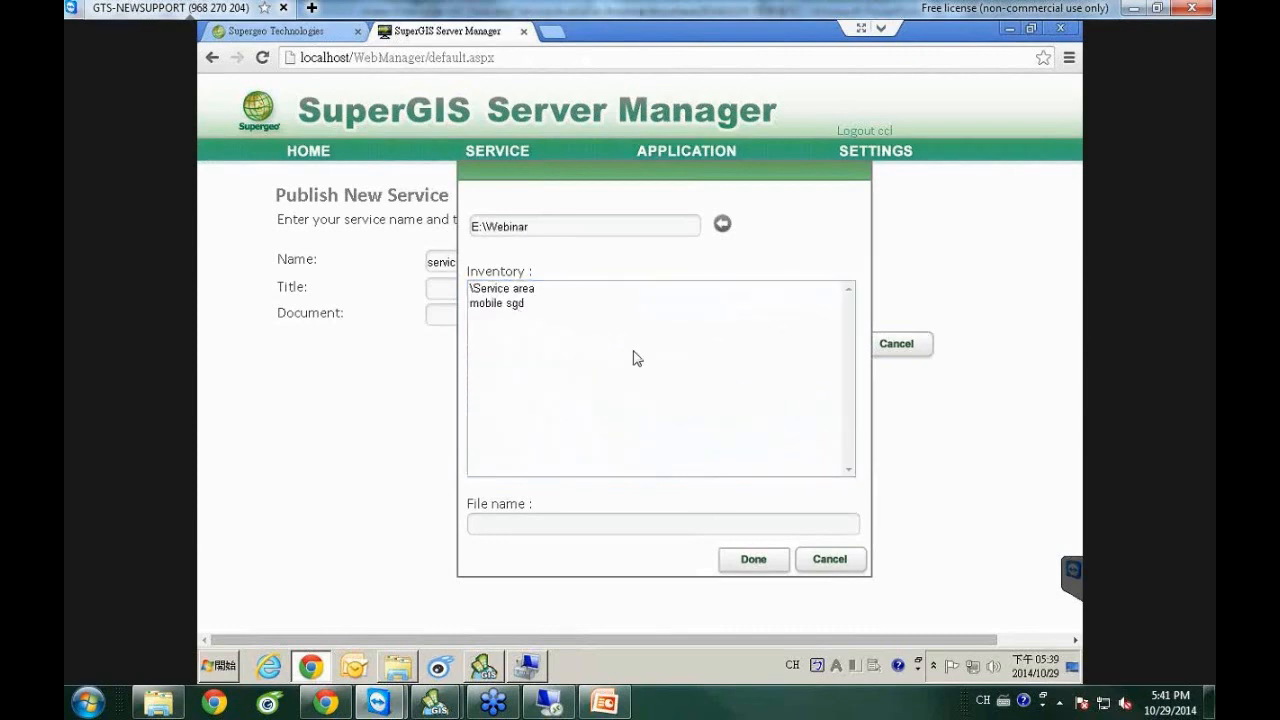
double_click(506, 291)
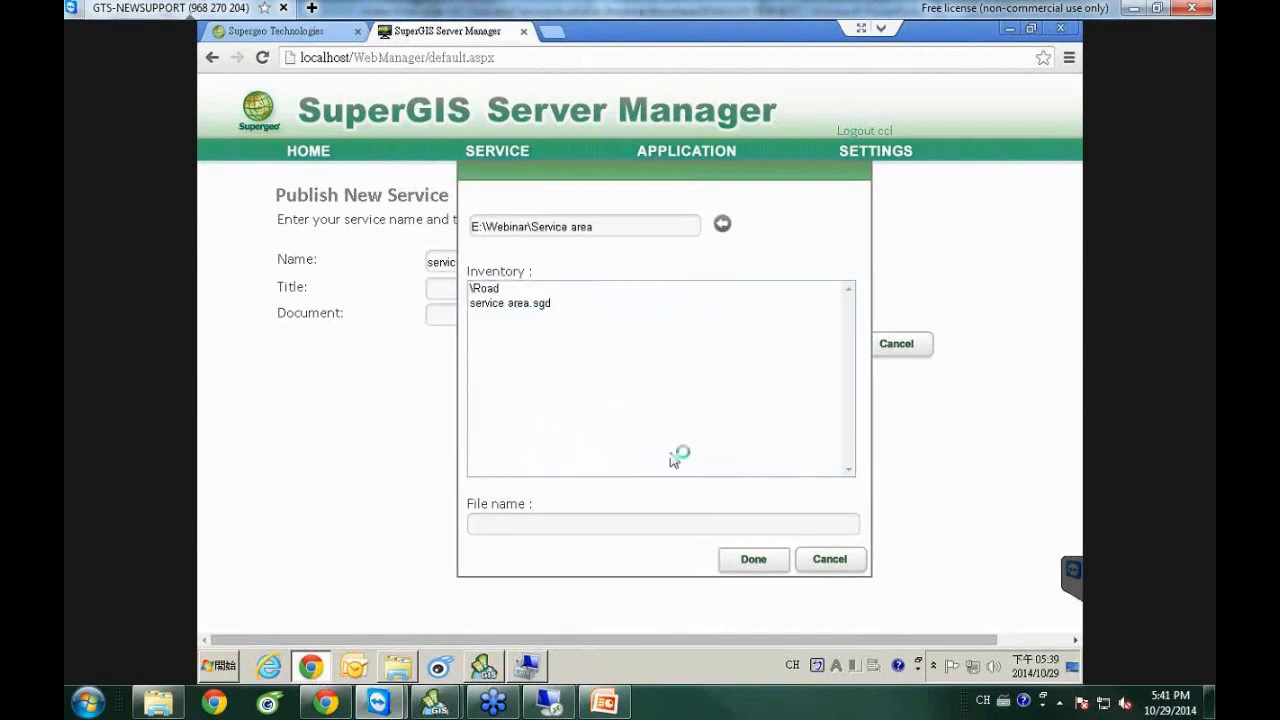
click(640, 303)
click(765, 556)
Publish the service area service and refresh the Published Services list to confirm it.
click(820, 350)
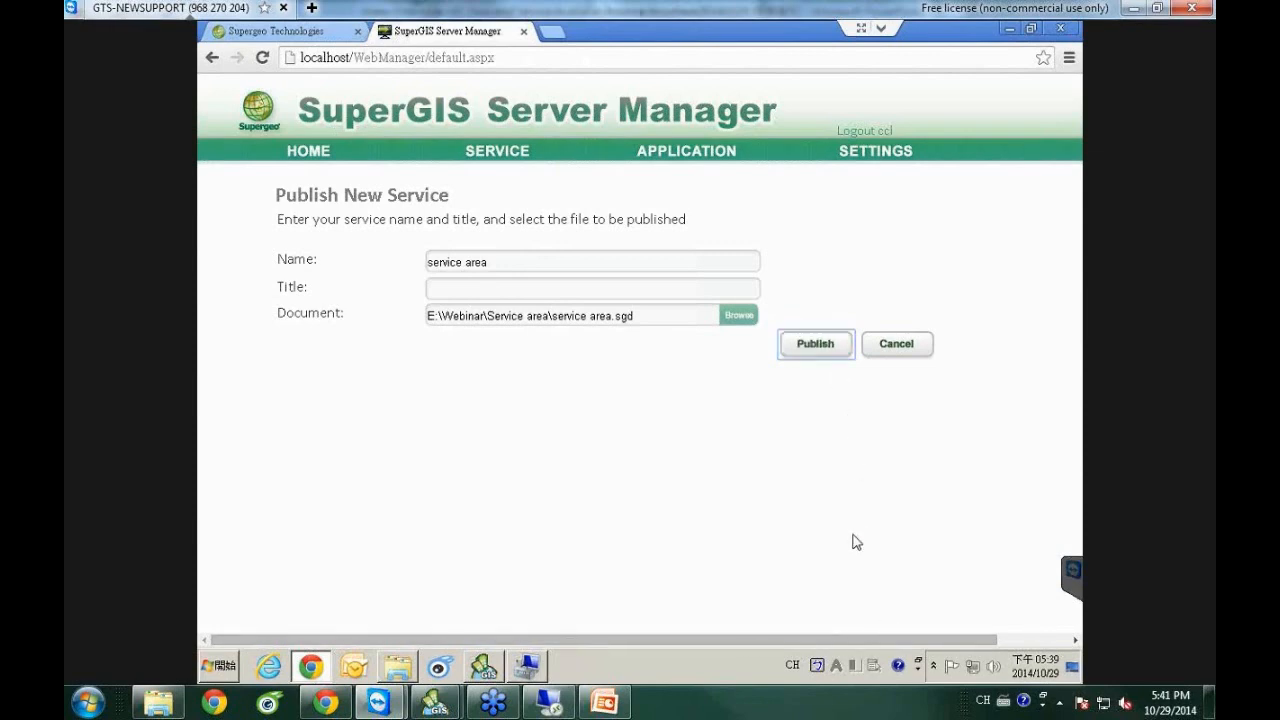
drag(880, 642, 990, 643)
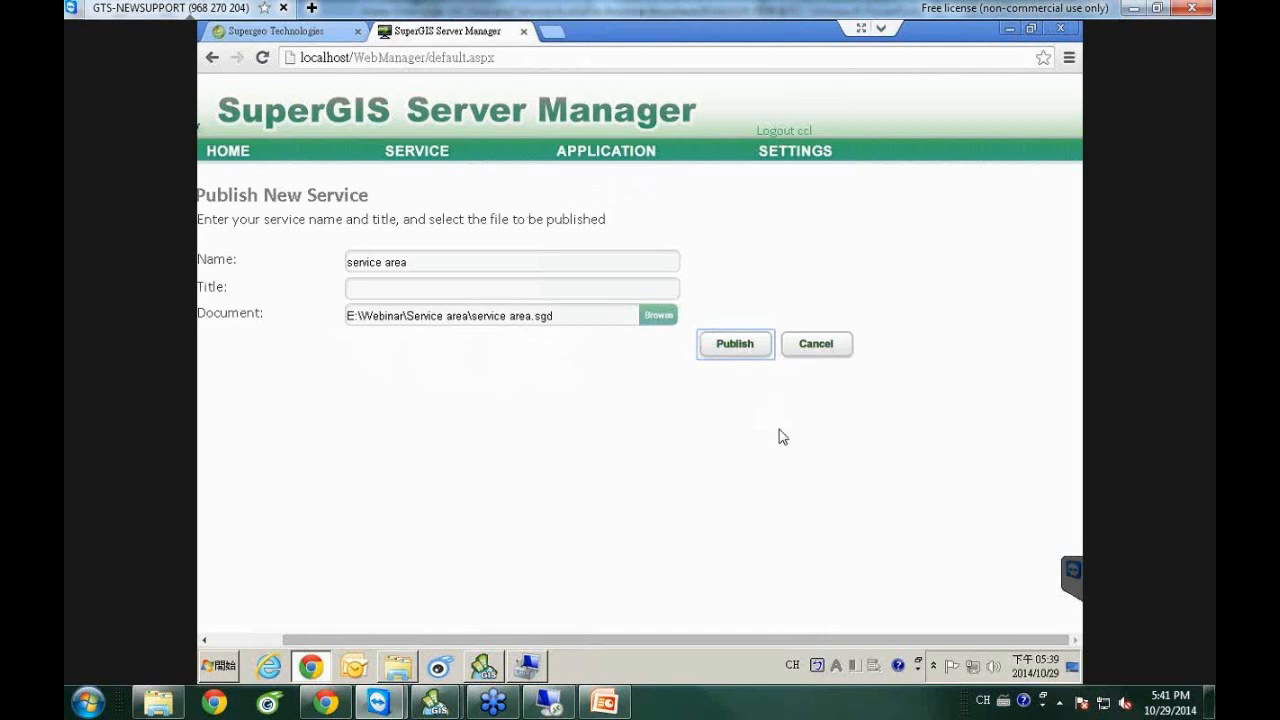
click(732, 352)
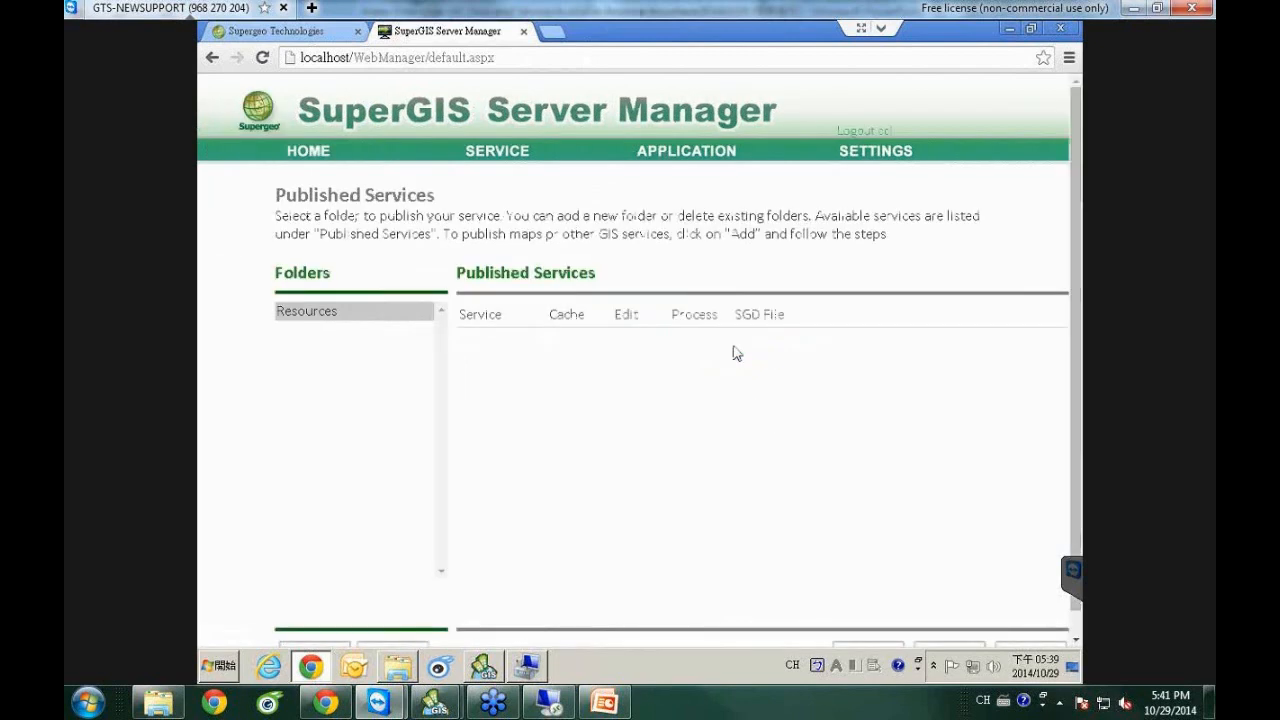
click(493, 152)
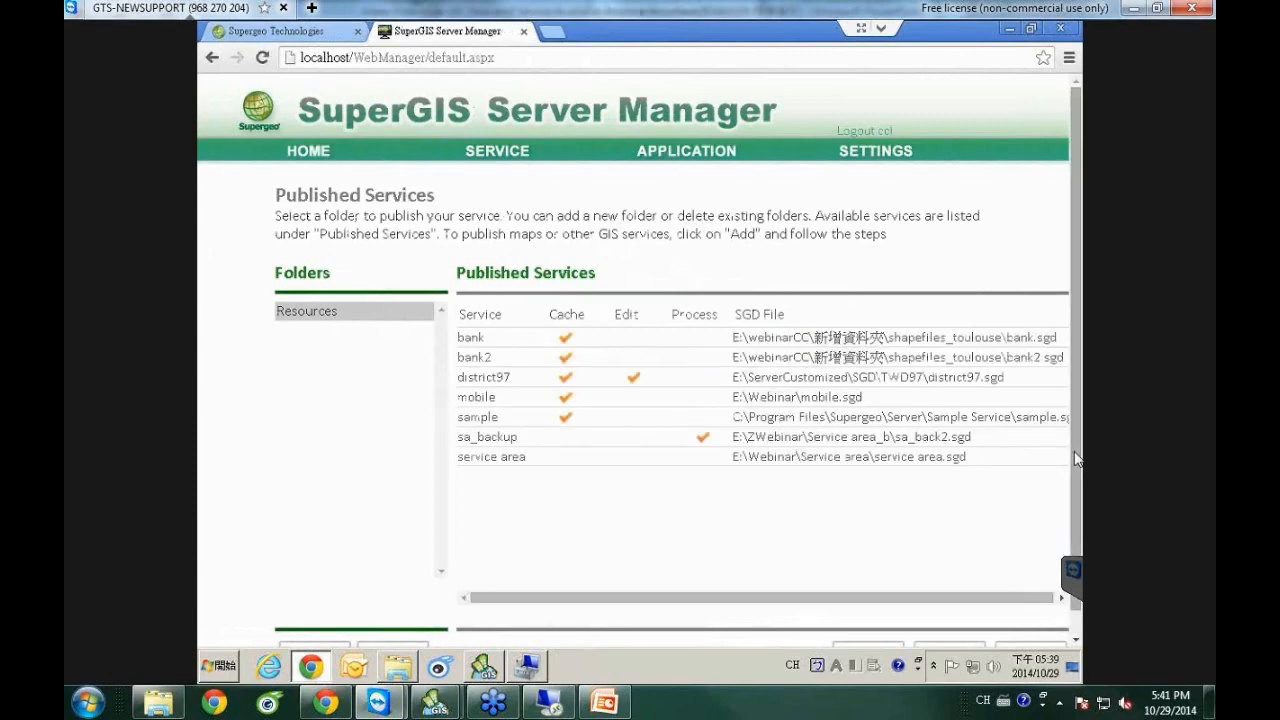
scroll(1076, 462, down, 1)
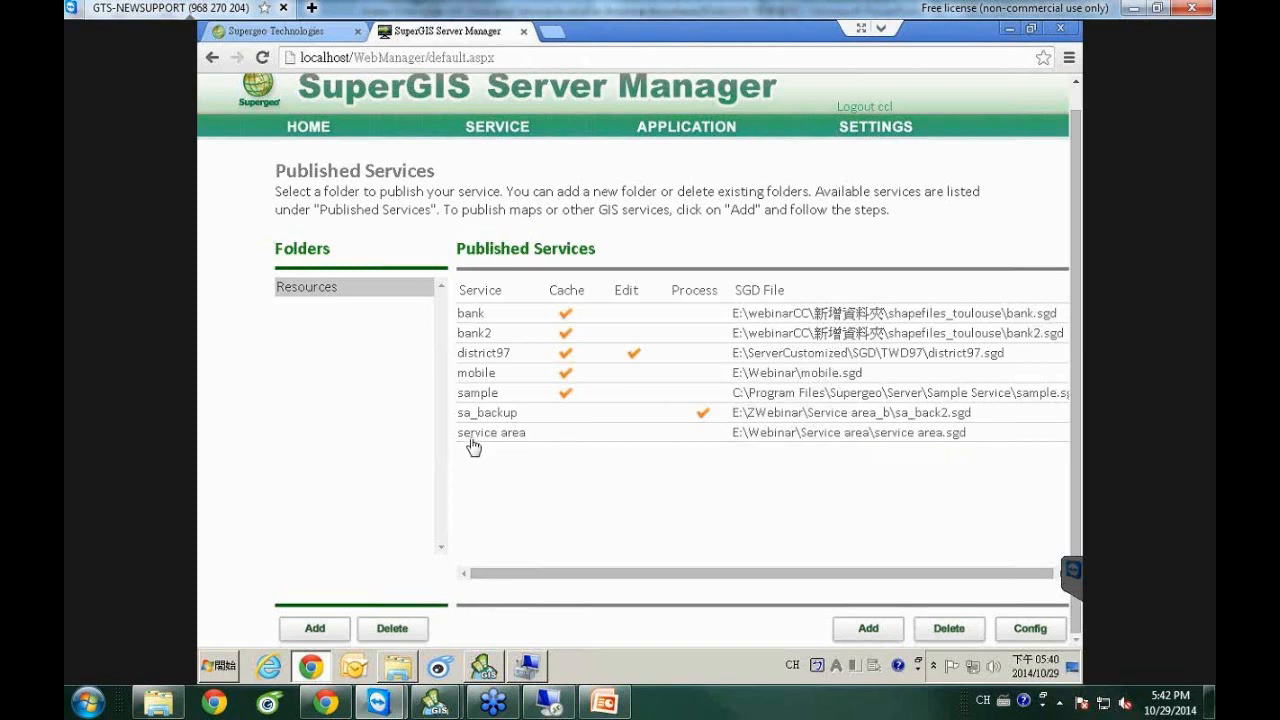
Turn on 'Publish the following processes' in the service area service's Processing configuration.
click(515, 443)
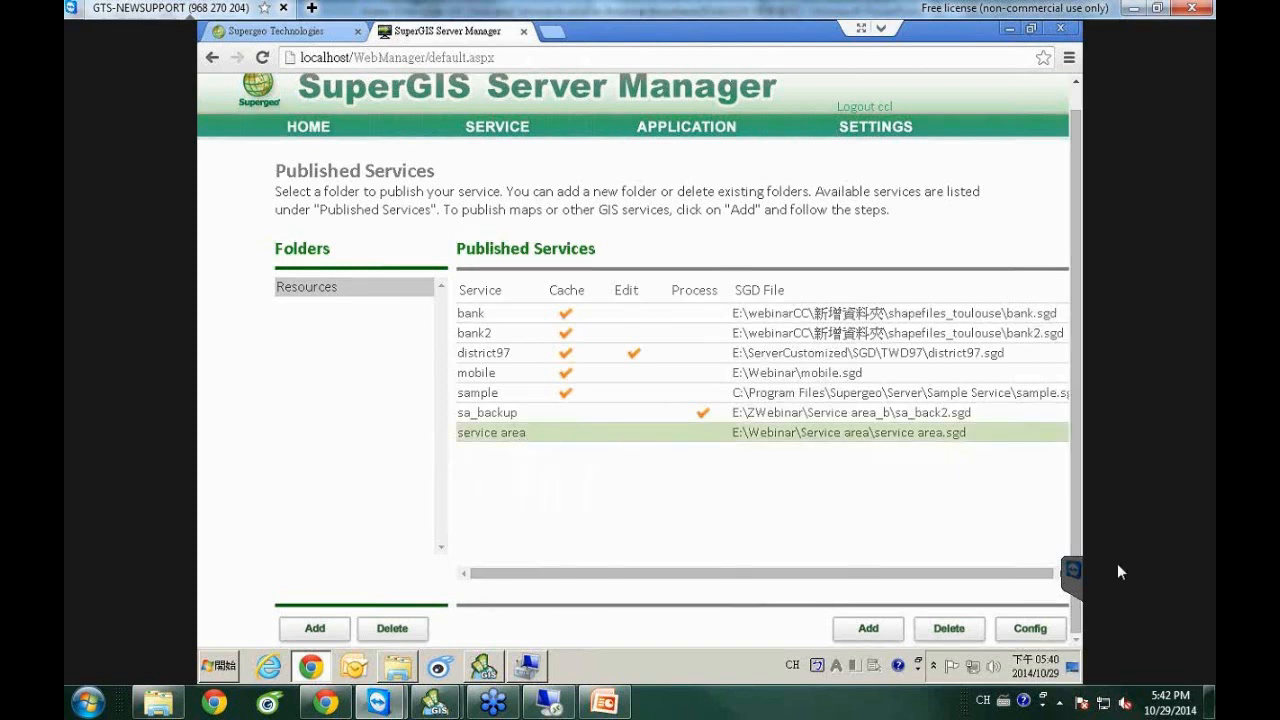
click(1026, 628)
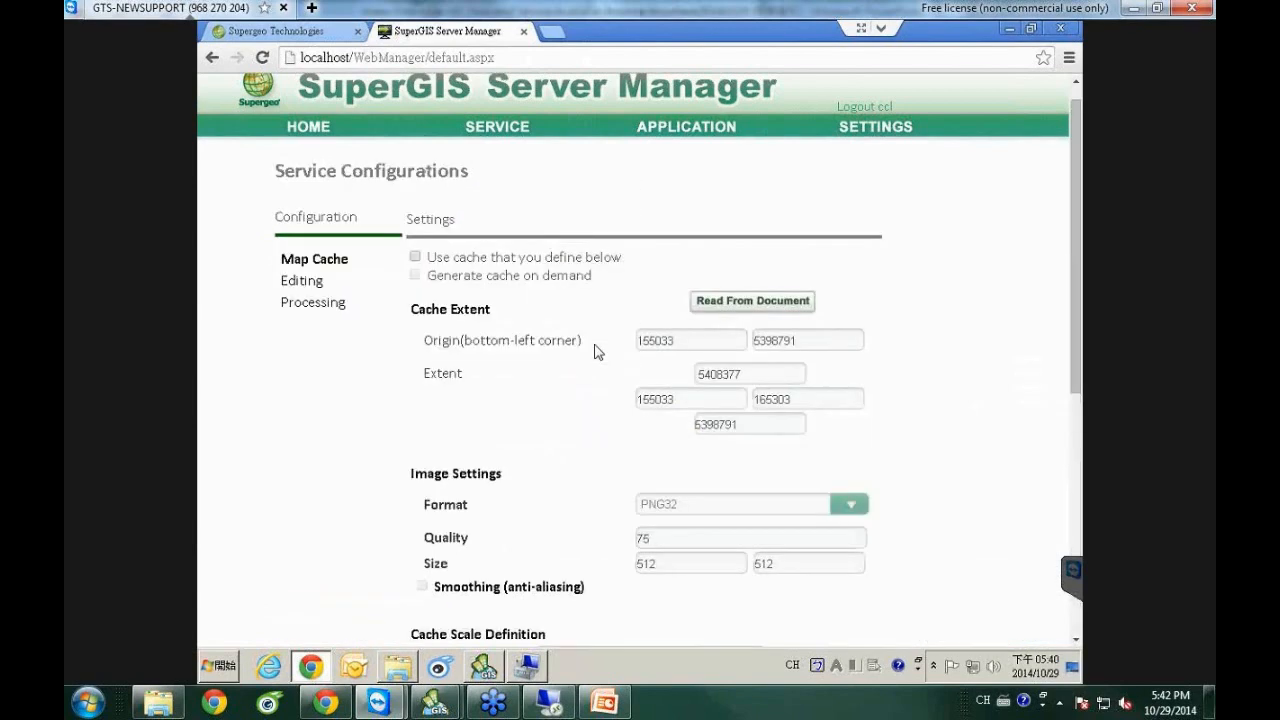
click(313, 312)
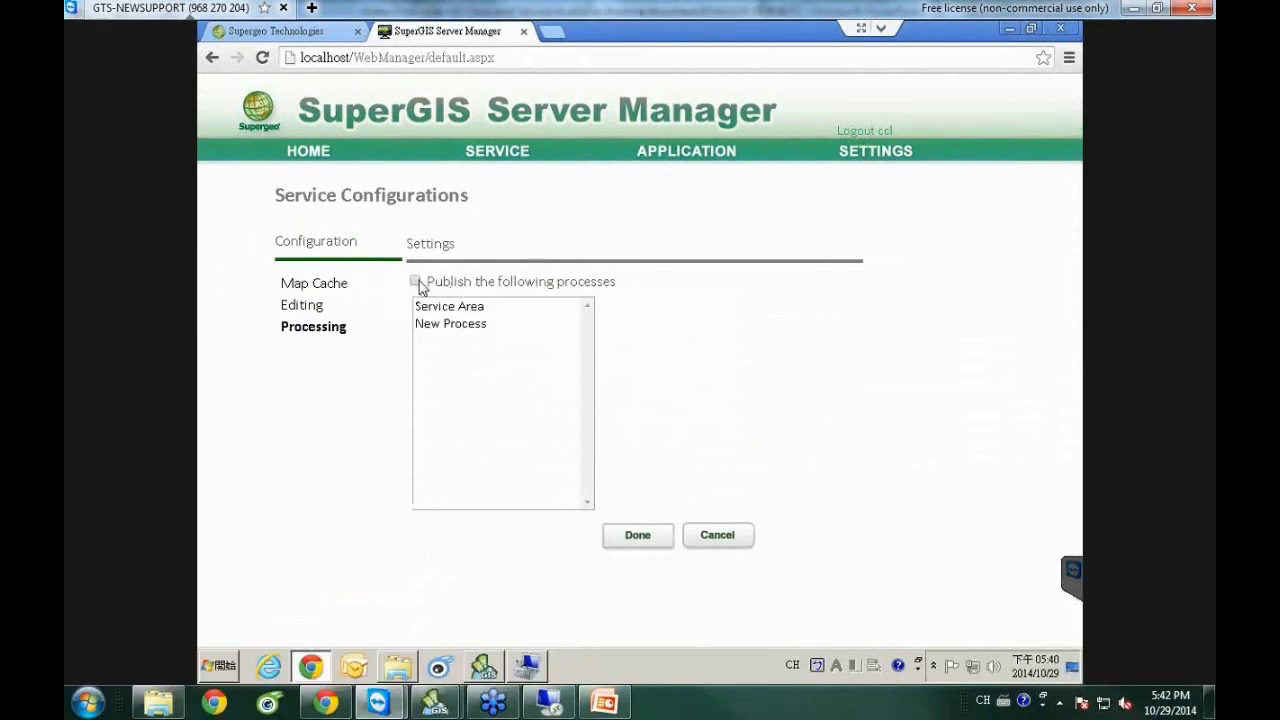
click(415, 282)
click(646, 541)
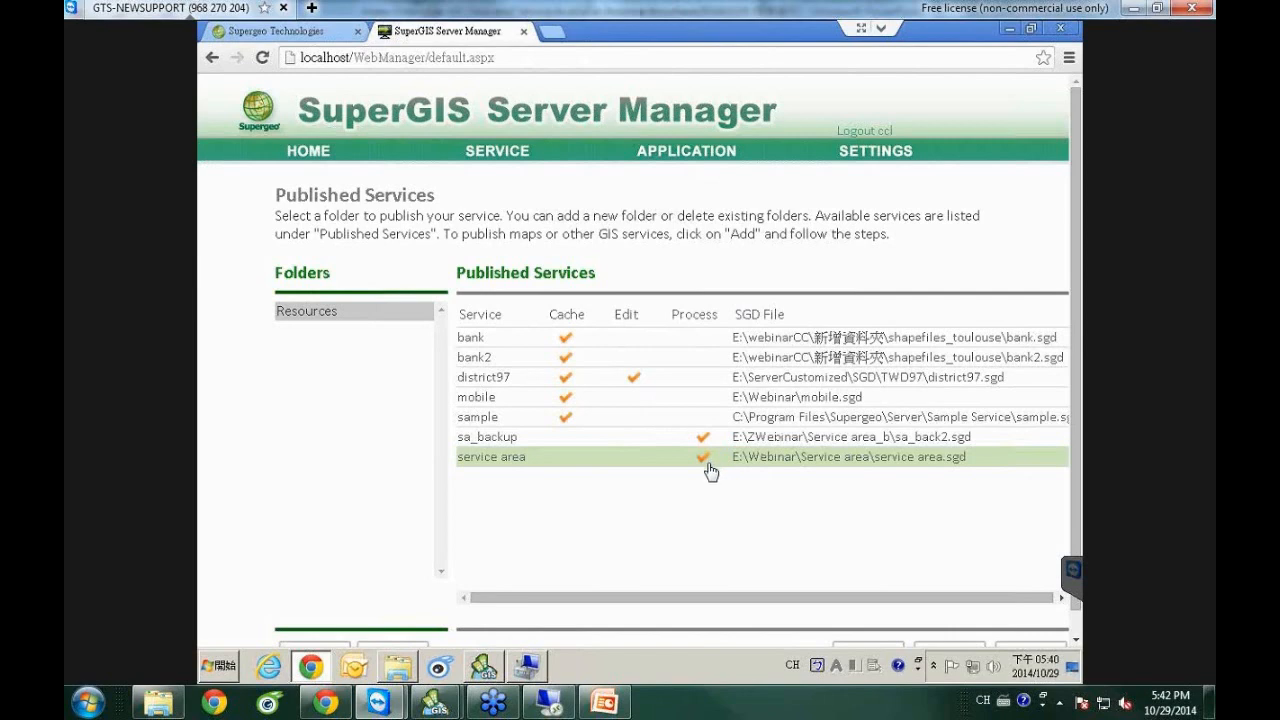
Create an Ultra web application 'service area' using the service area.cfg map service.
click(684, 151)
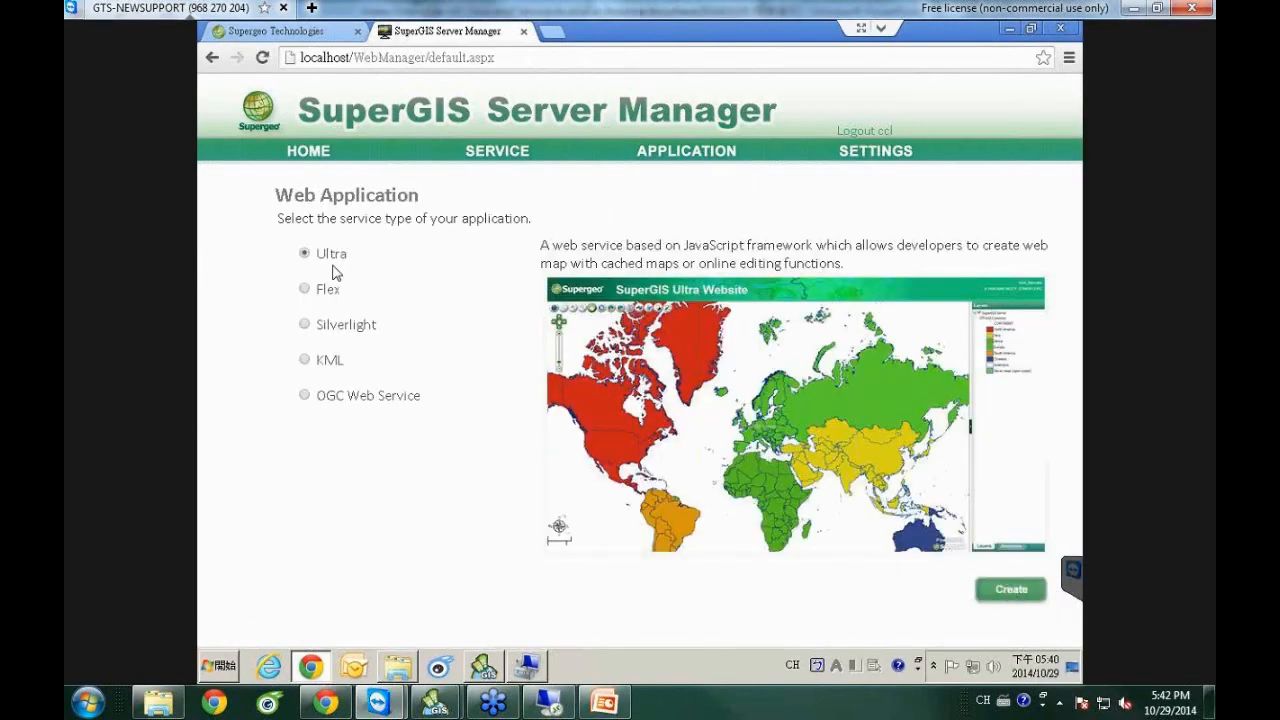
click(1022, 598)
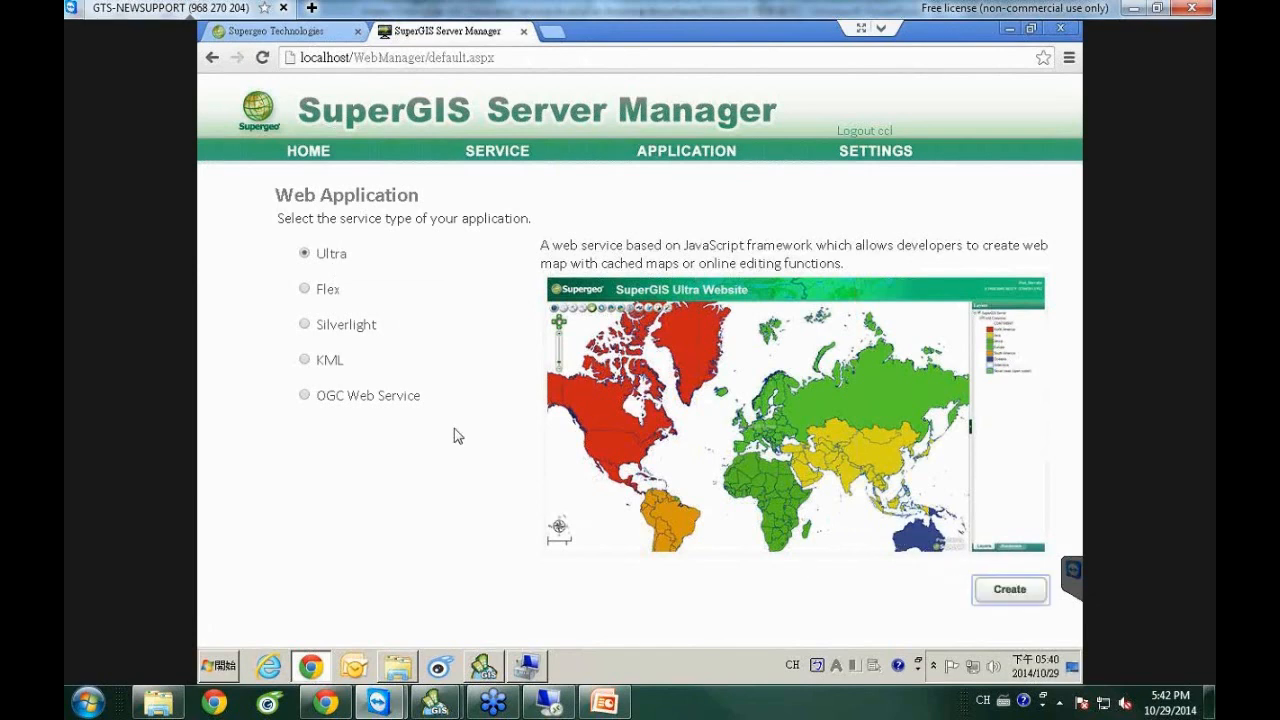
click(435, 304)
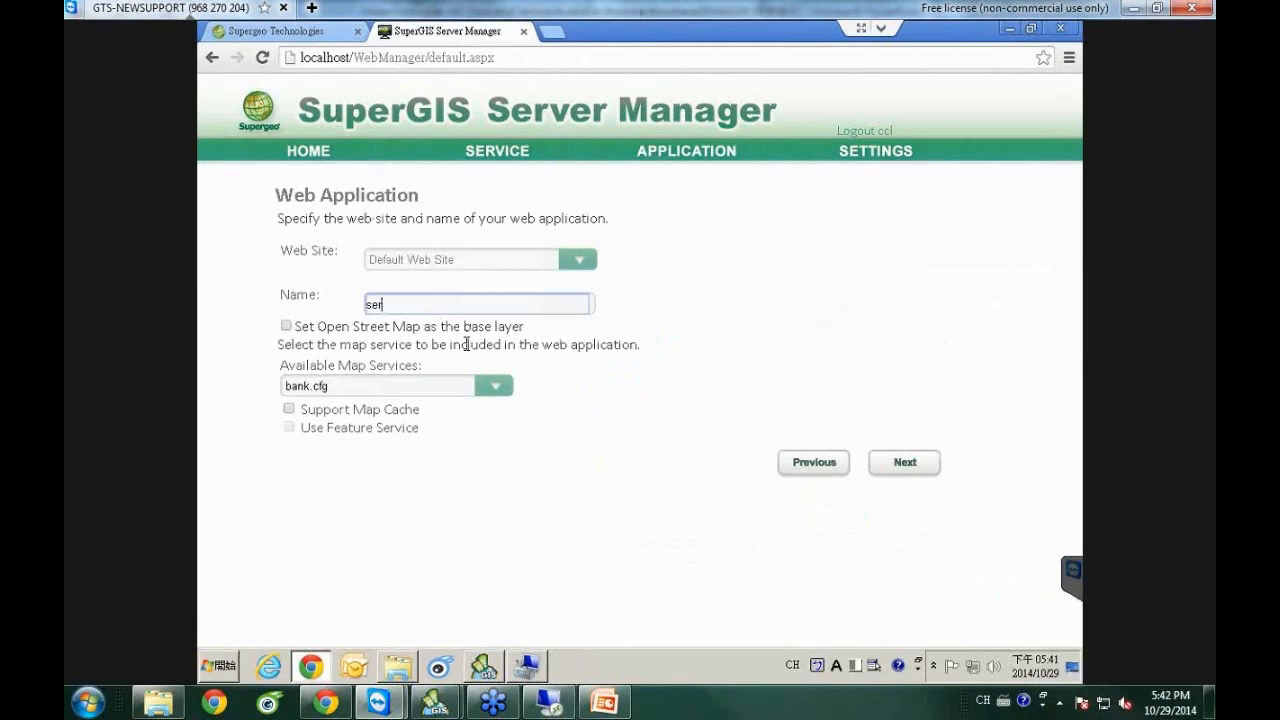
text(service area)
click(496, 397)
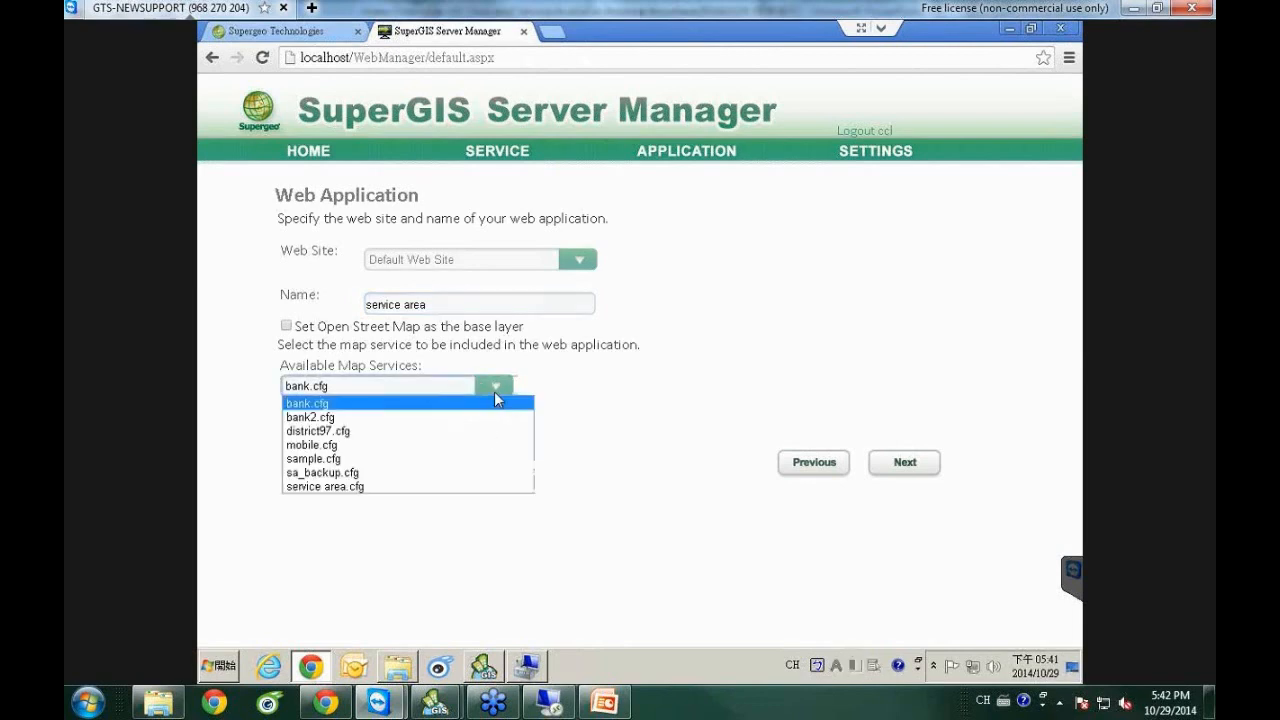
click(358, 486)
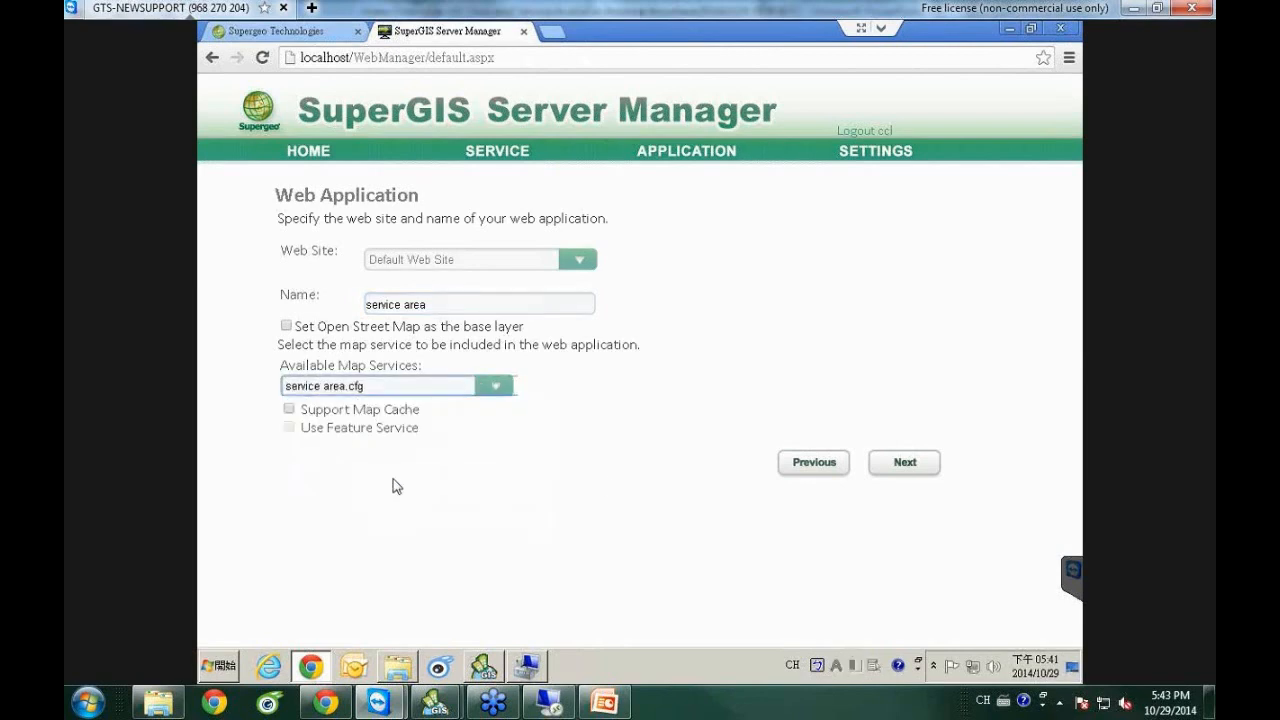
click(908, 463)
click(905, 328)
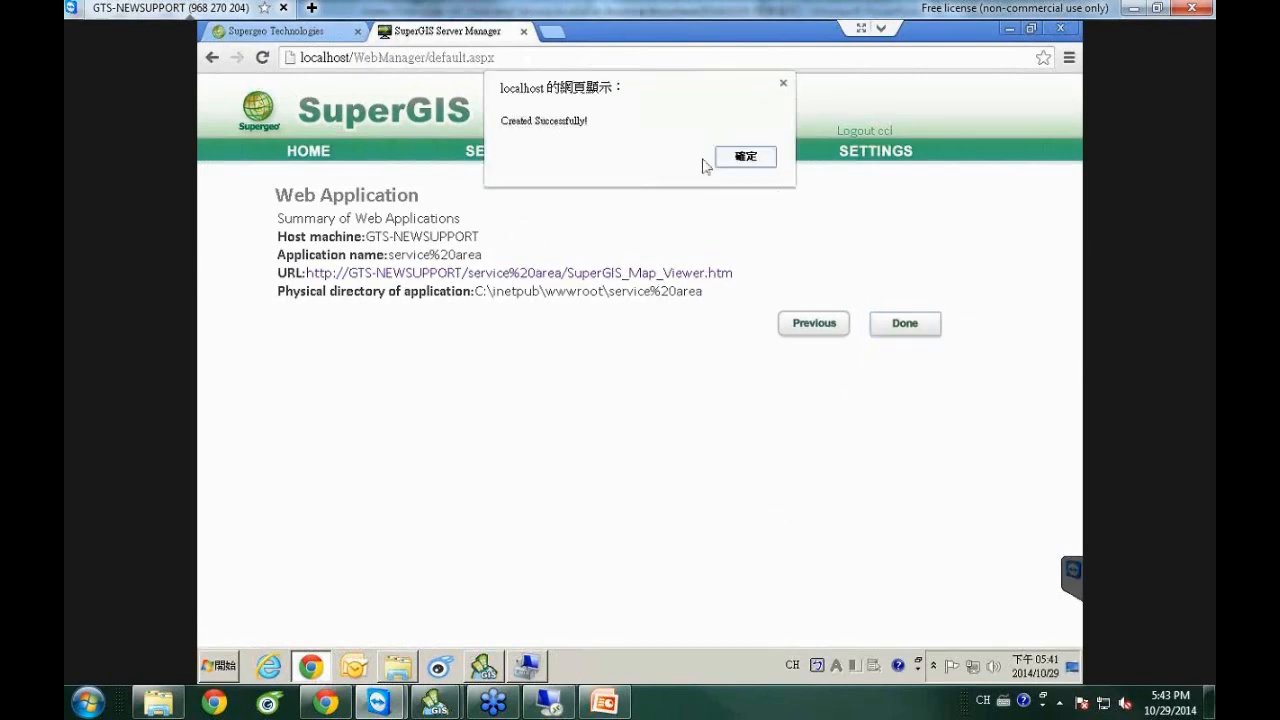
click(730, 162)
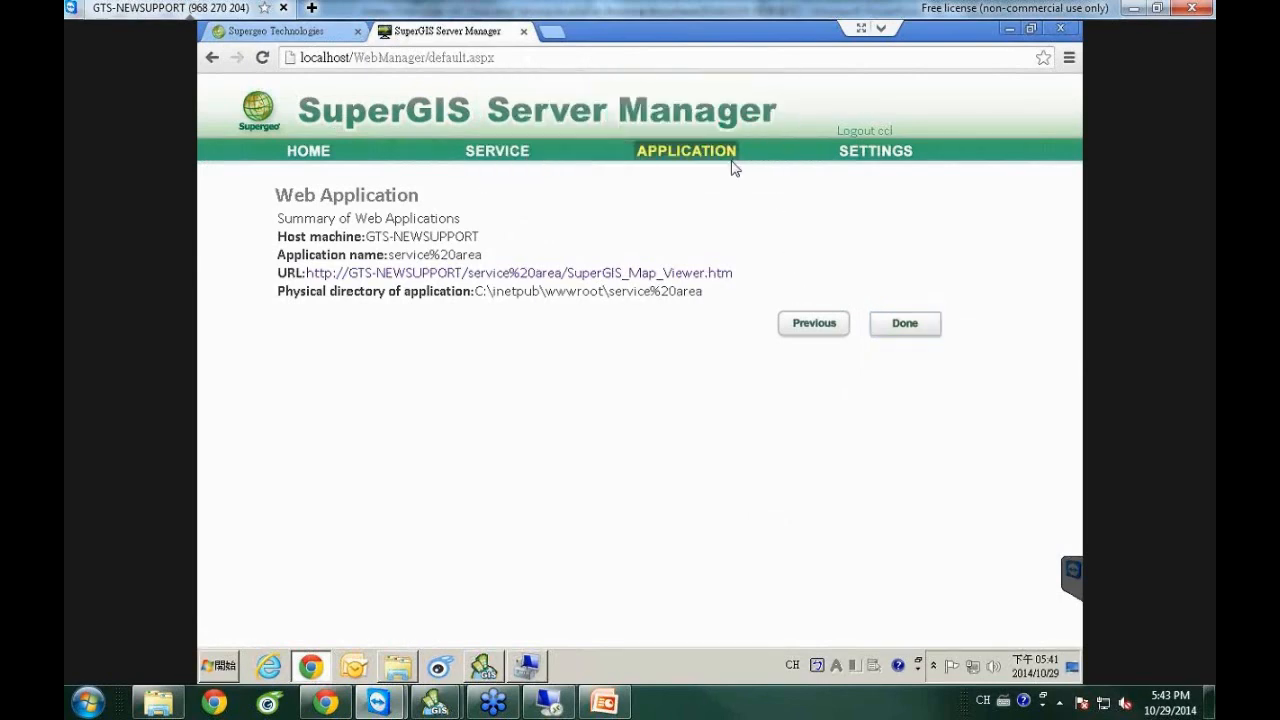
Open the service area application's map viewer link in a new tab and switch to it.
right_click(656, 276)
click(745, 283)
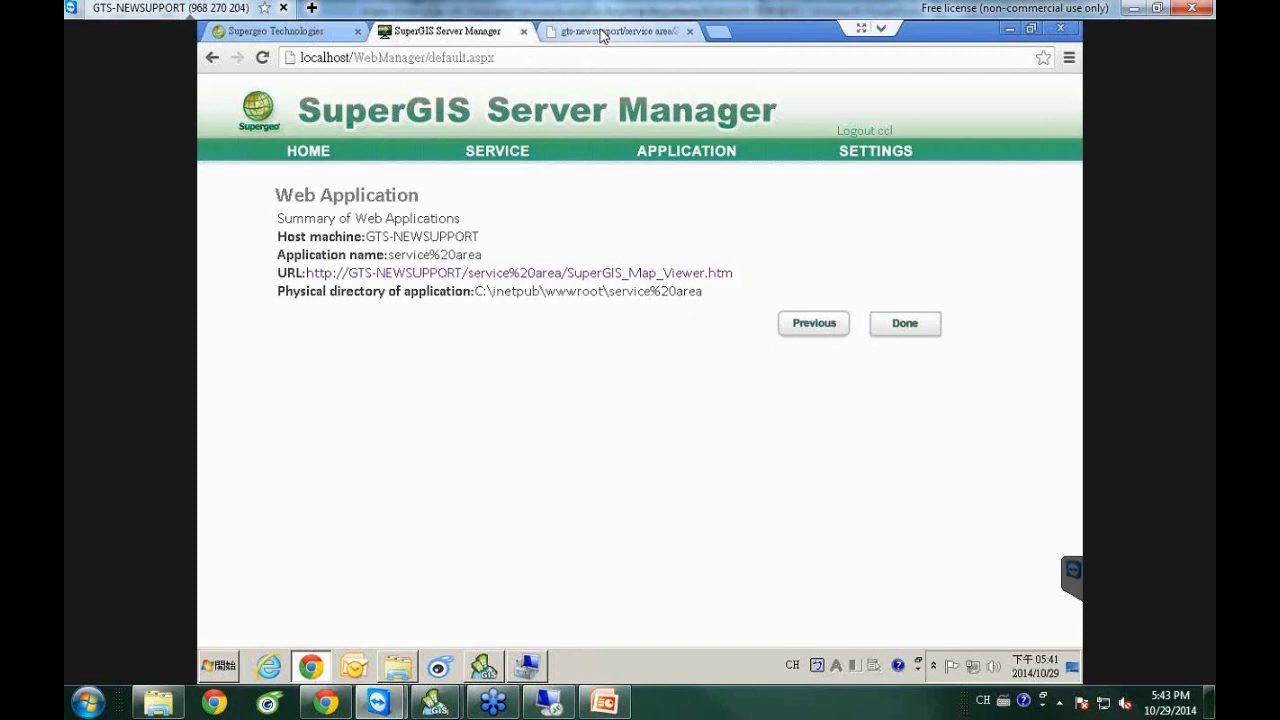
click(597, 36)
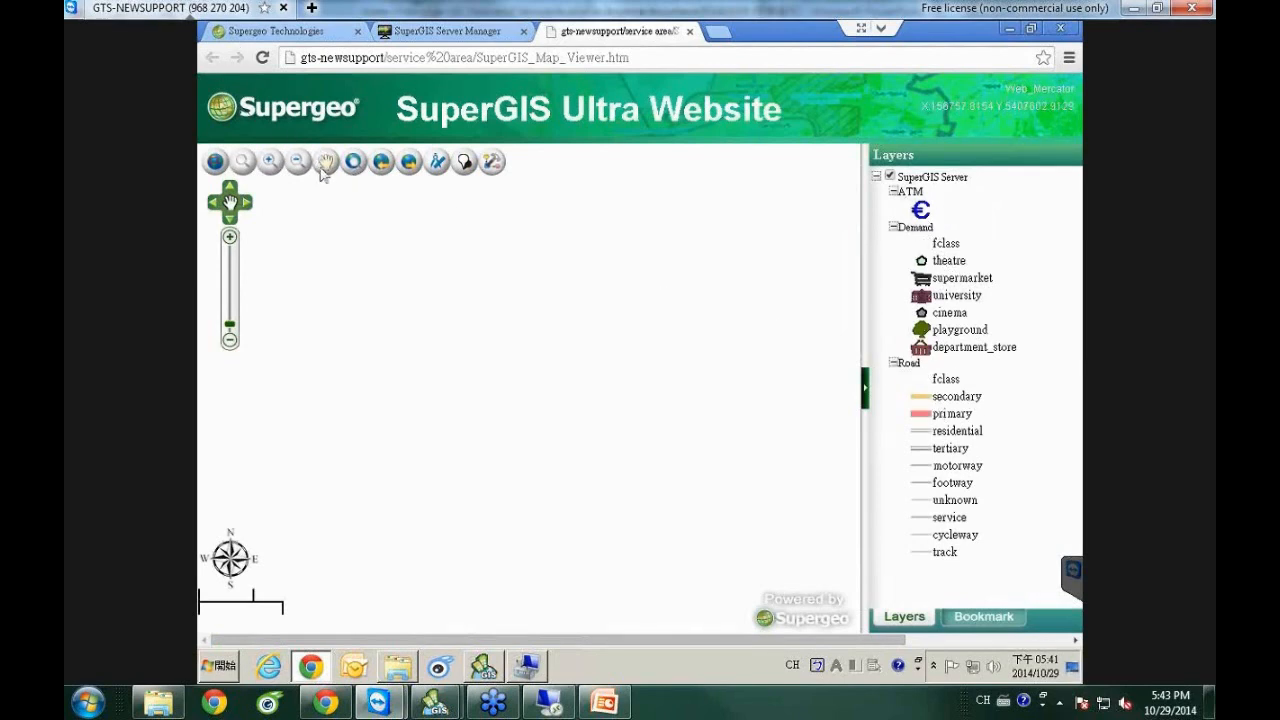
Pan and box-zoom the map twice to frame the central city streets.
click(326, 162)
drag(529, 373, 476, 341)
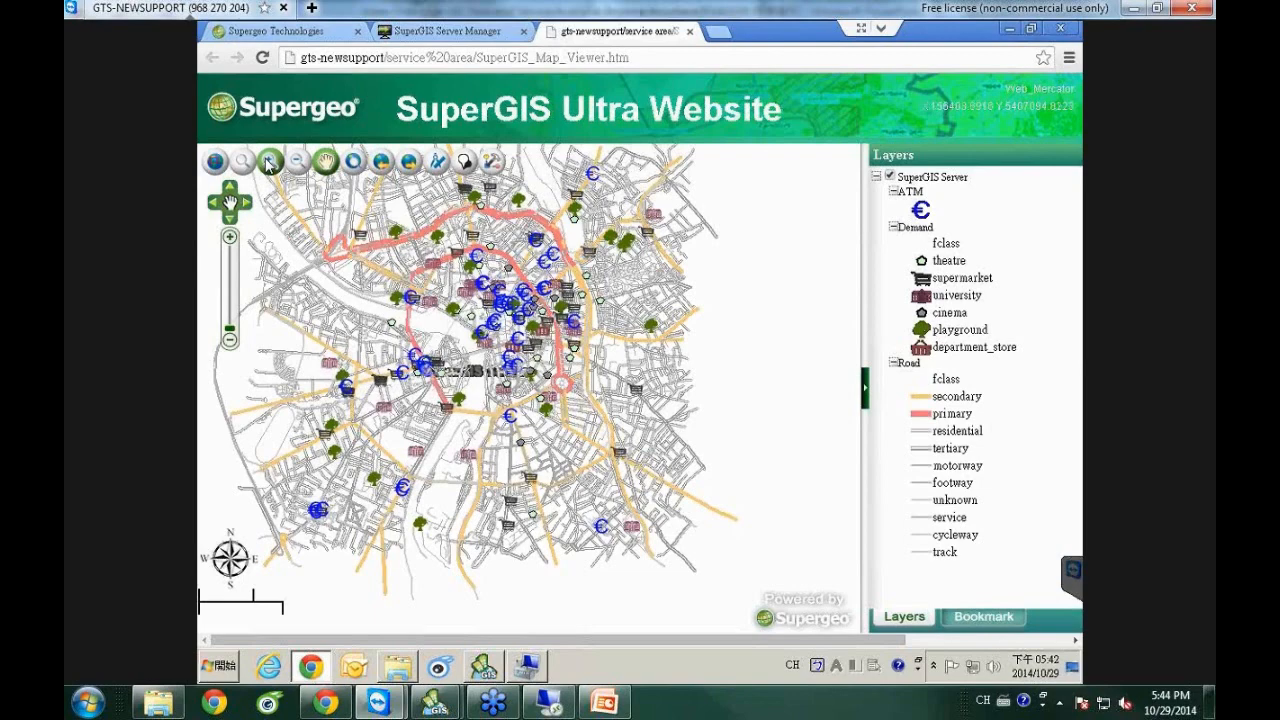
click(268, 165)
drag(389, 247, 673, 462)
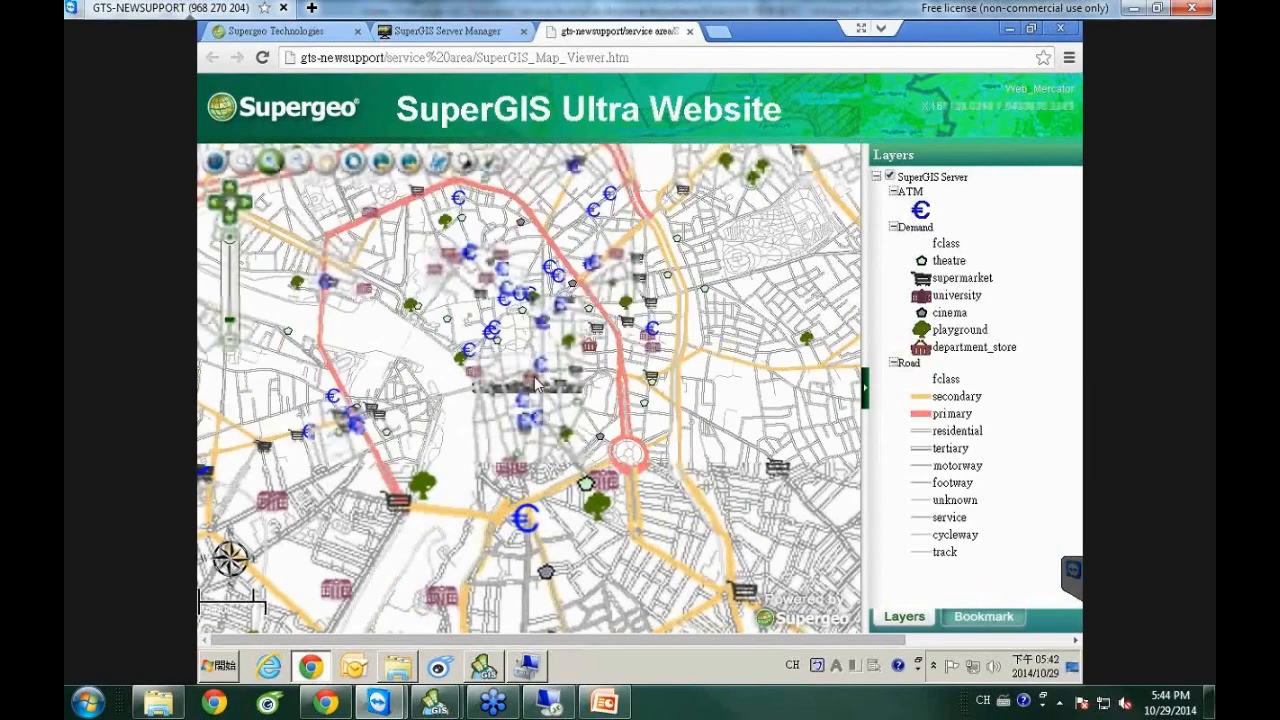
click(327, 168)
drag(659, 414, 613, 413)
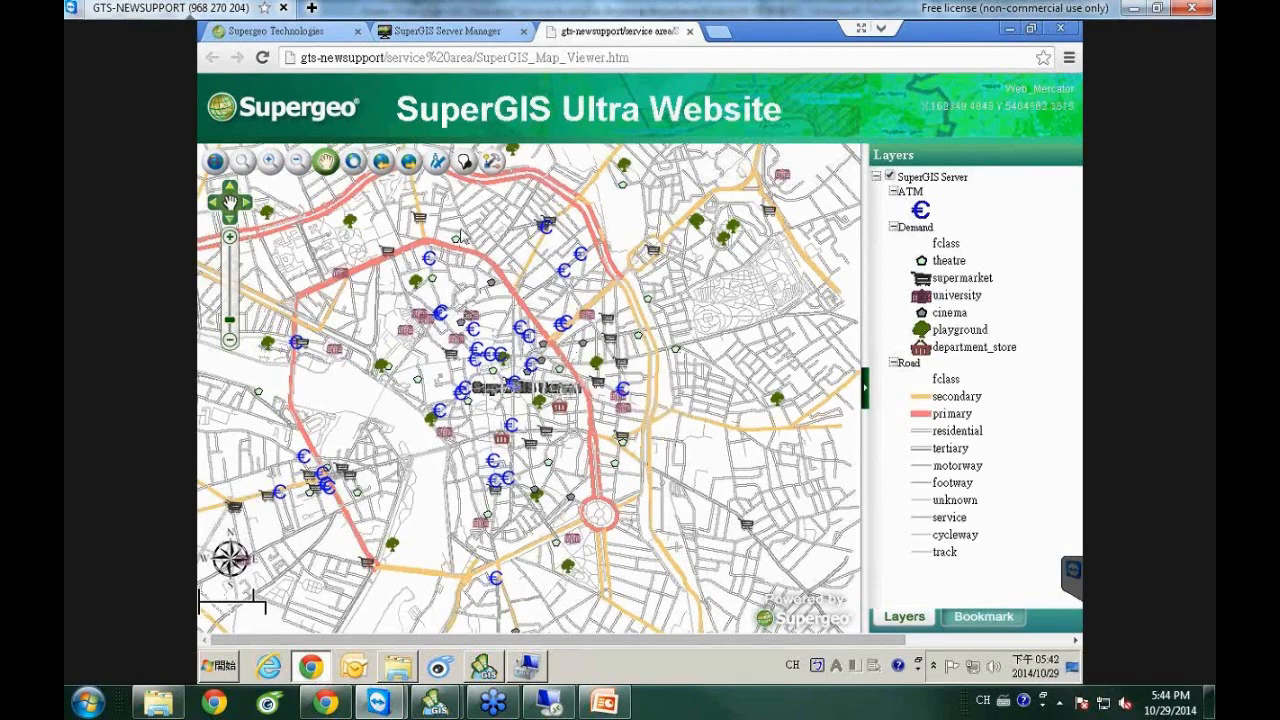
click(490, 163)
click(270, 162)
drag(420, 256, 750, 535)
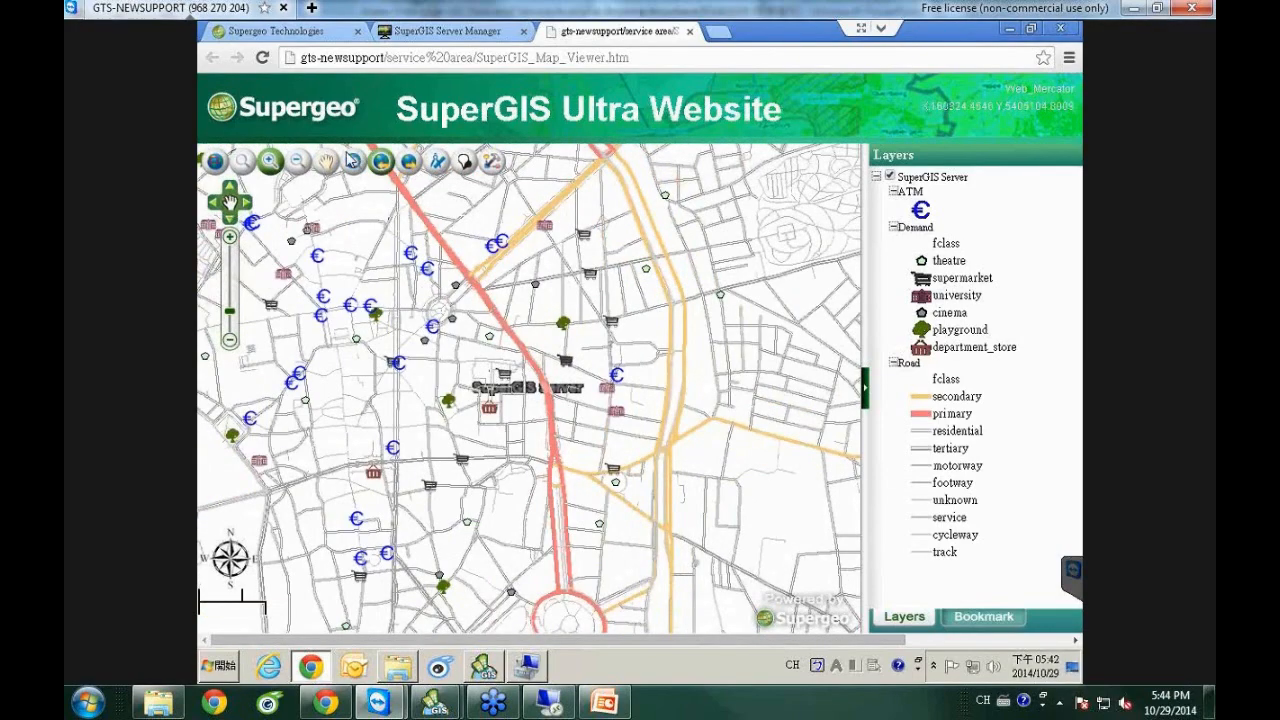
click(326, 162)
drag(632, 335, 712, 327)
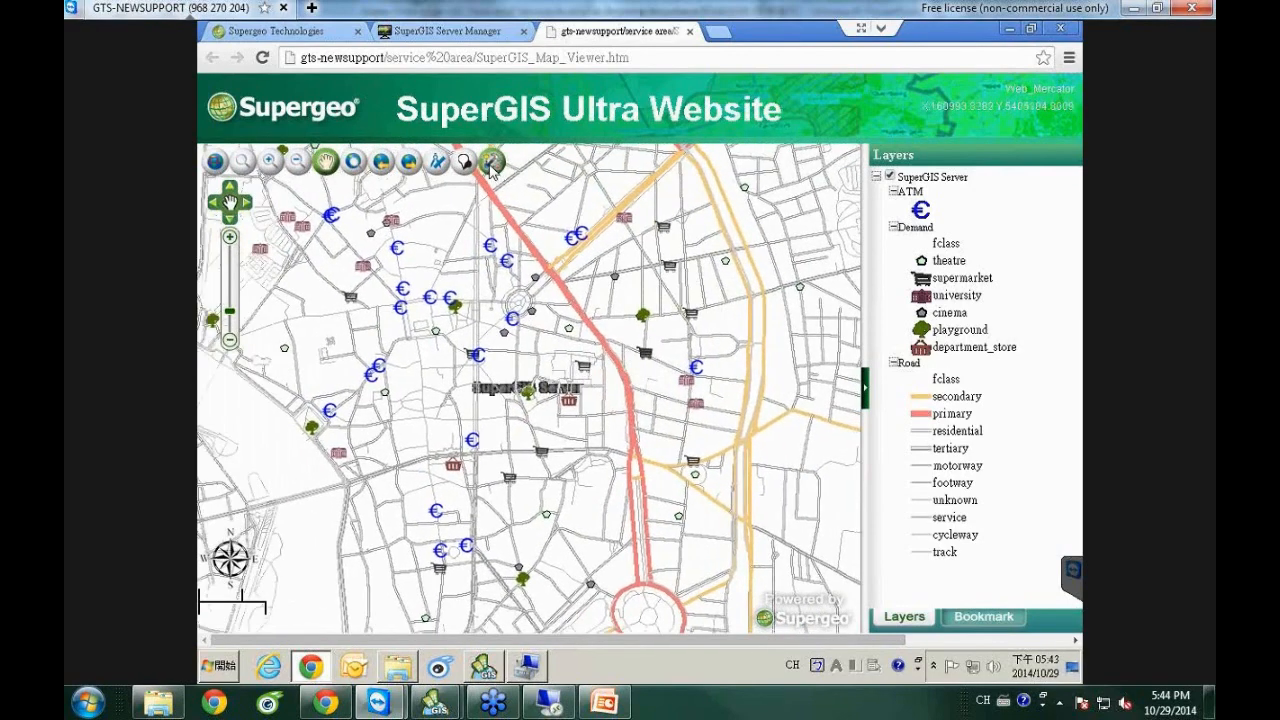
Bring up the Service Area Process Tool panel and move it aside.
click(490, 162)
drag(330, 92, 392, 266)
drag(352, 202, 380, 205)
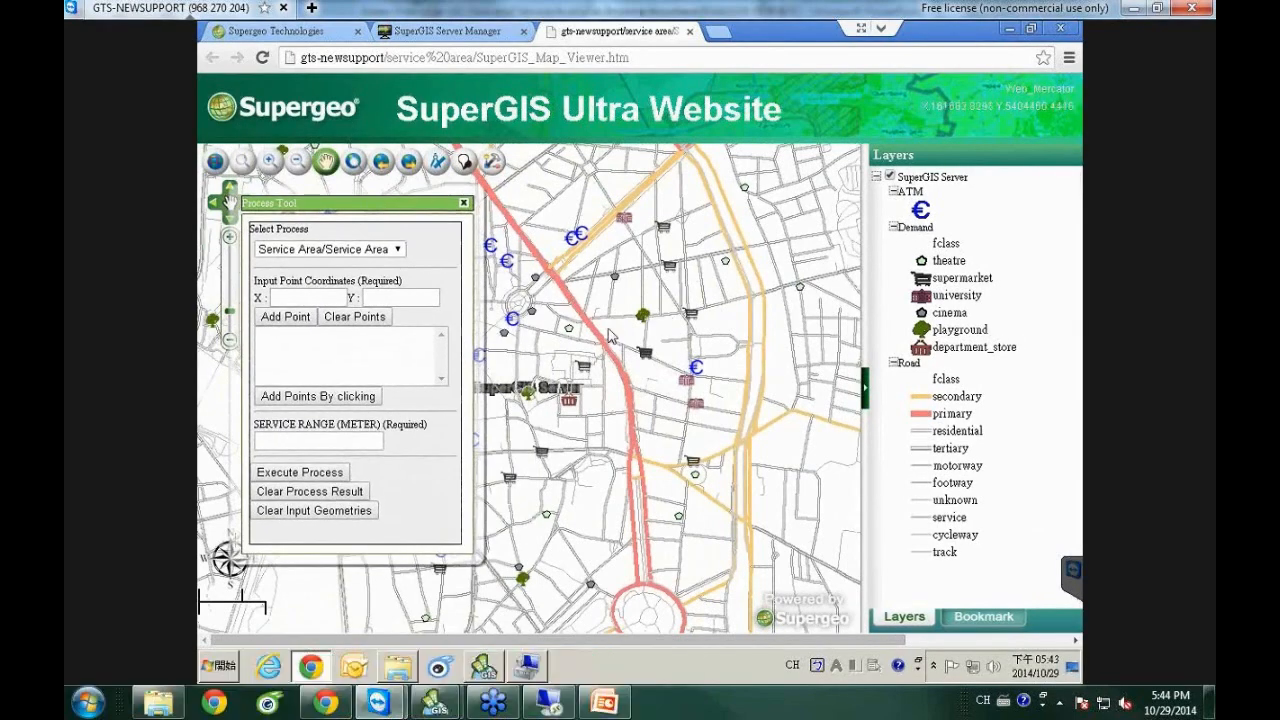
Place two input service points on the city map.
click(324, 400)
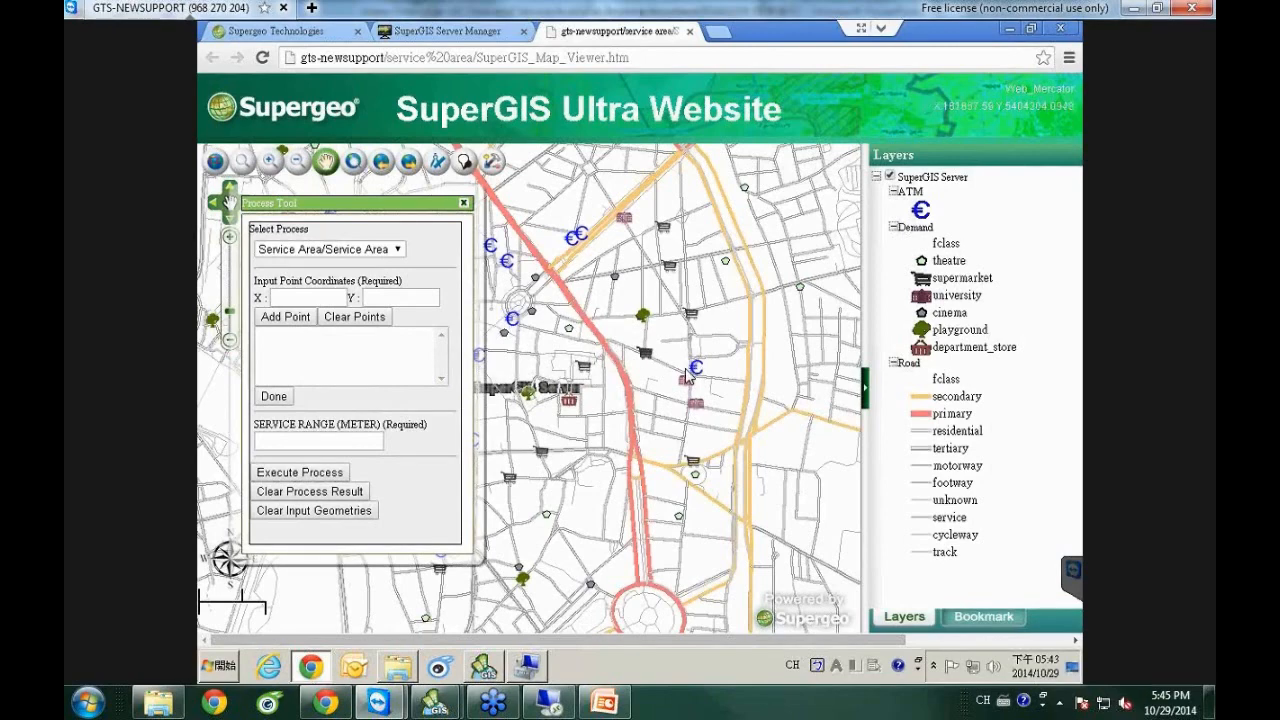
click(583, 321)
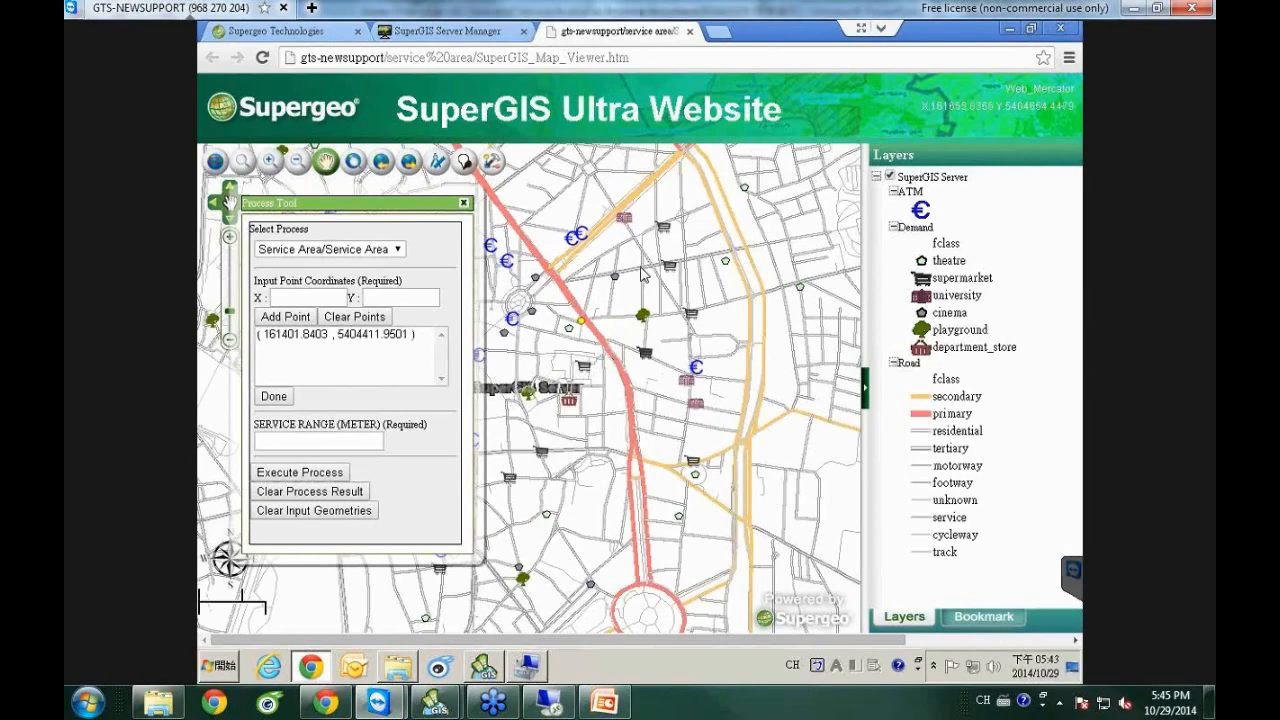
click(642, 269)
click(276, 397)
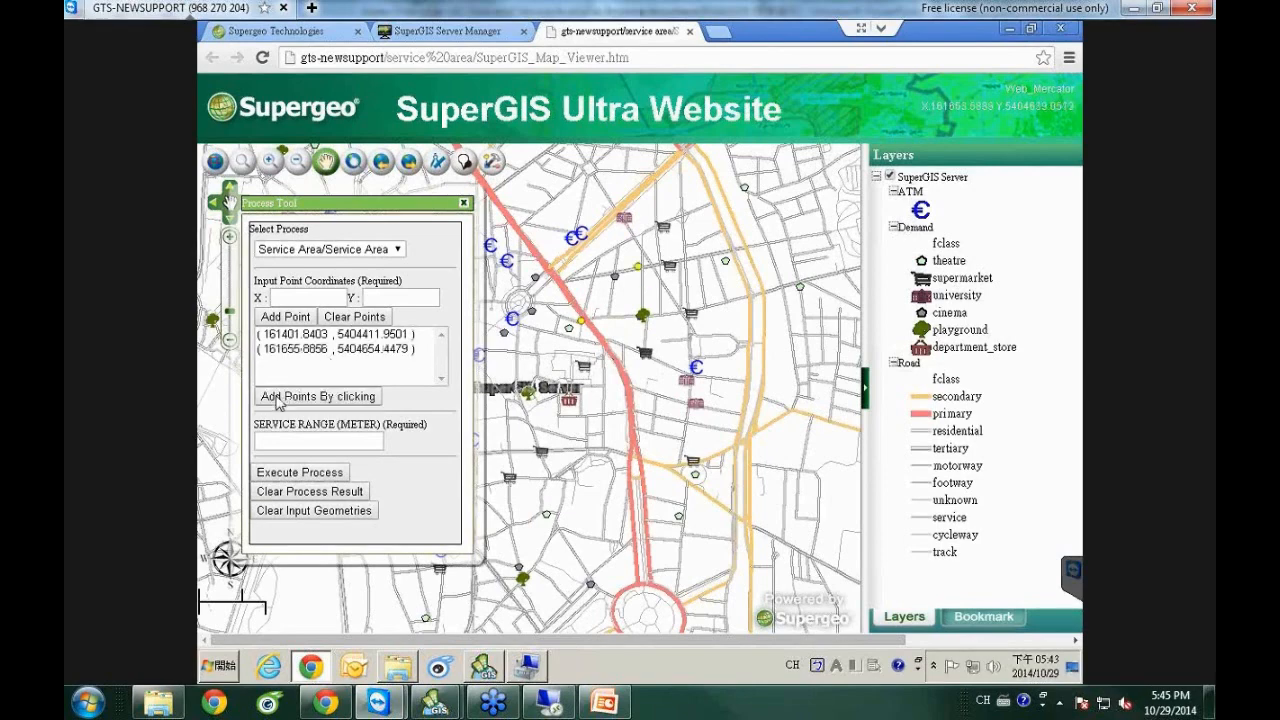
Set the service range to 300 metres and run the service-area process.
click(330, 440)
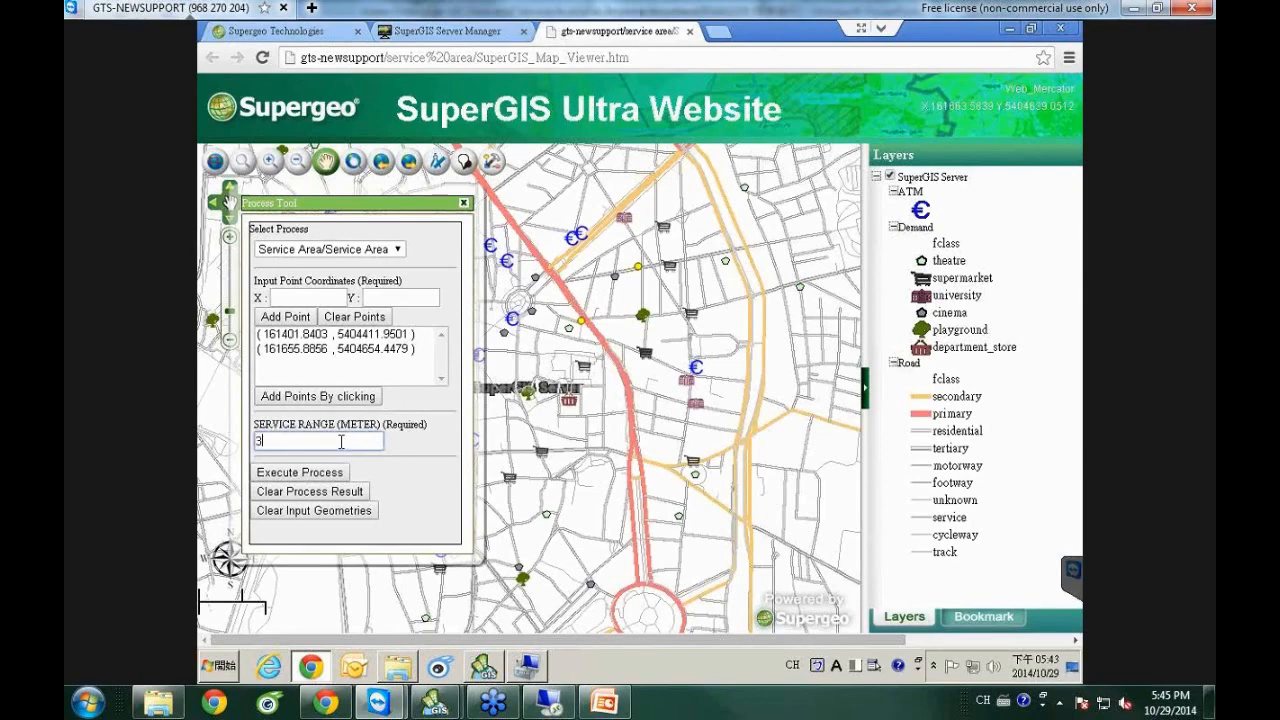
click(310, 470)
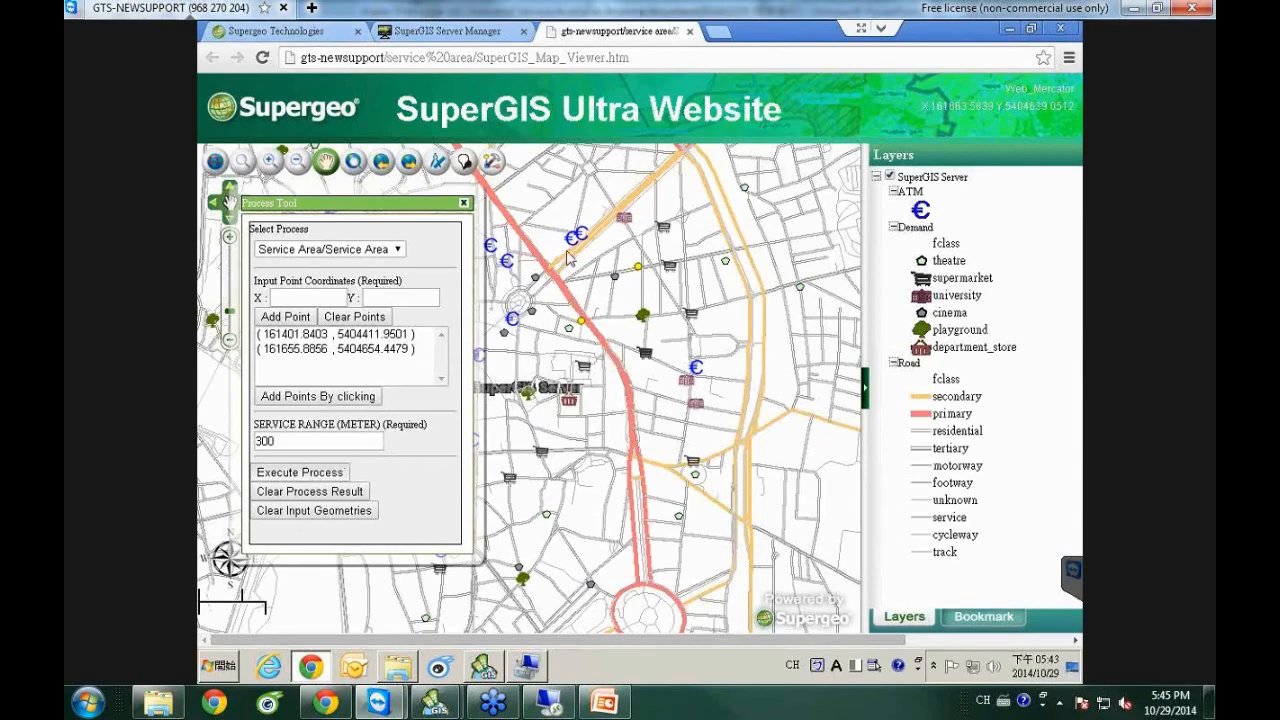
click(320, 474)
drag(697, 350, 765, 452)
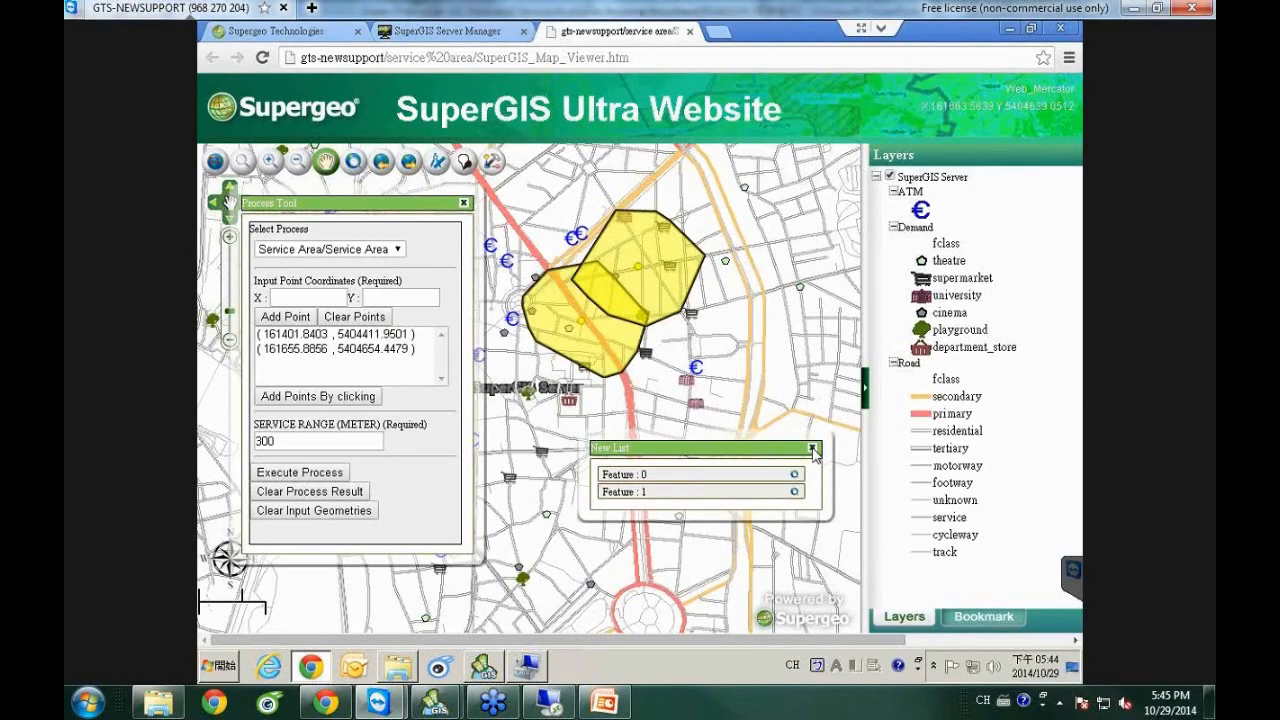
Close the Item List of Features 0–1 and move the Process Tool window slightly up.
click(813, 449)
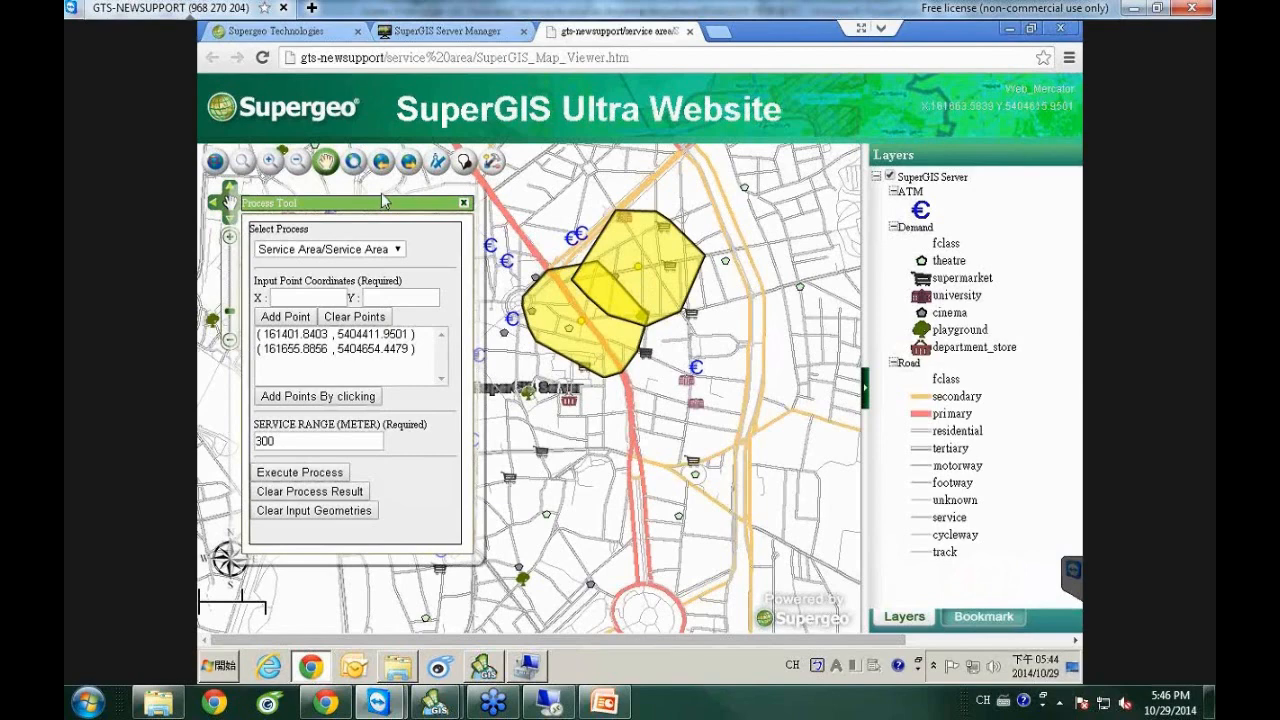
drag(392, 199, 393, 184)
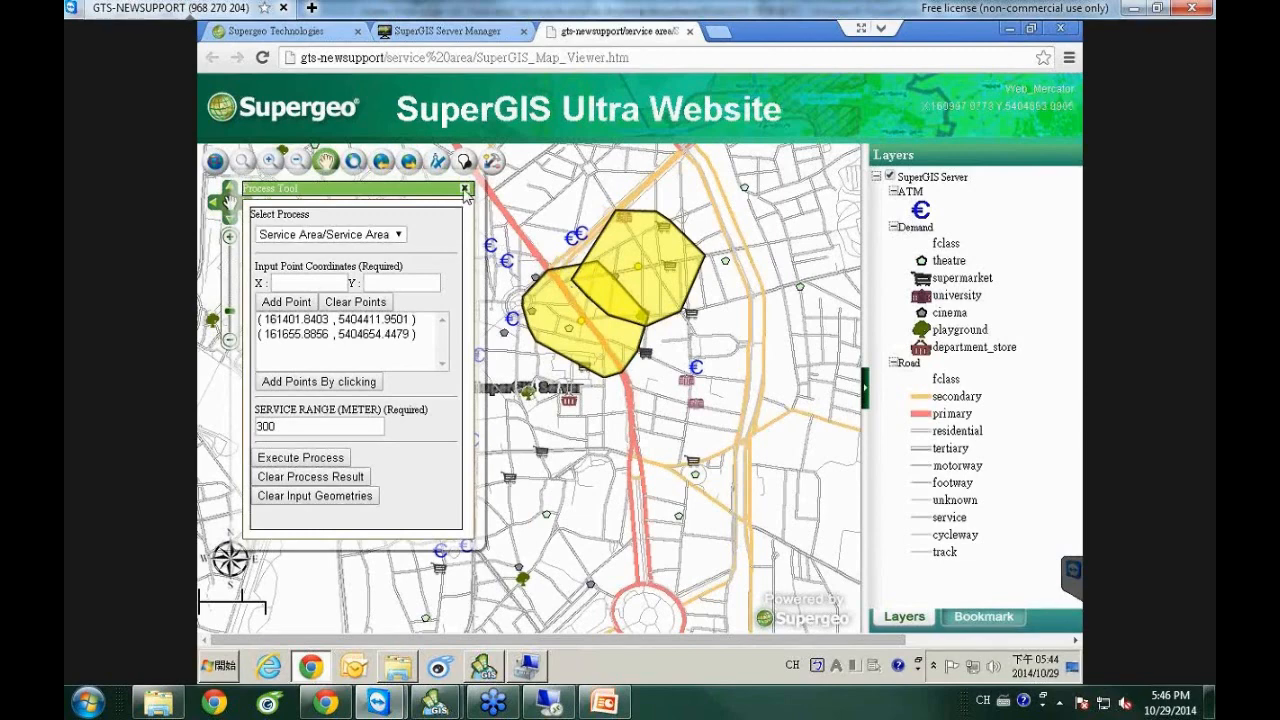
click(325, 162)
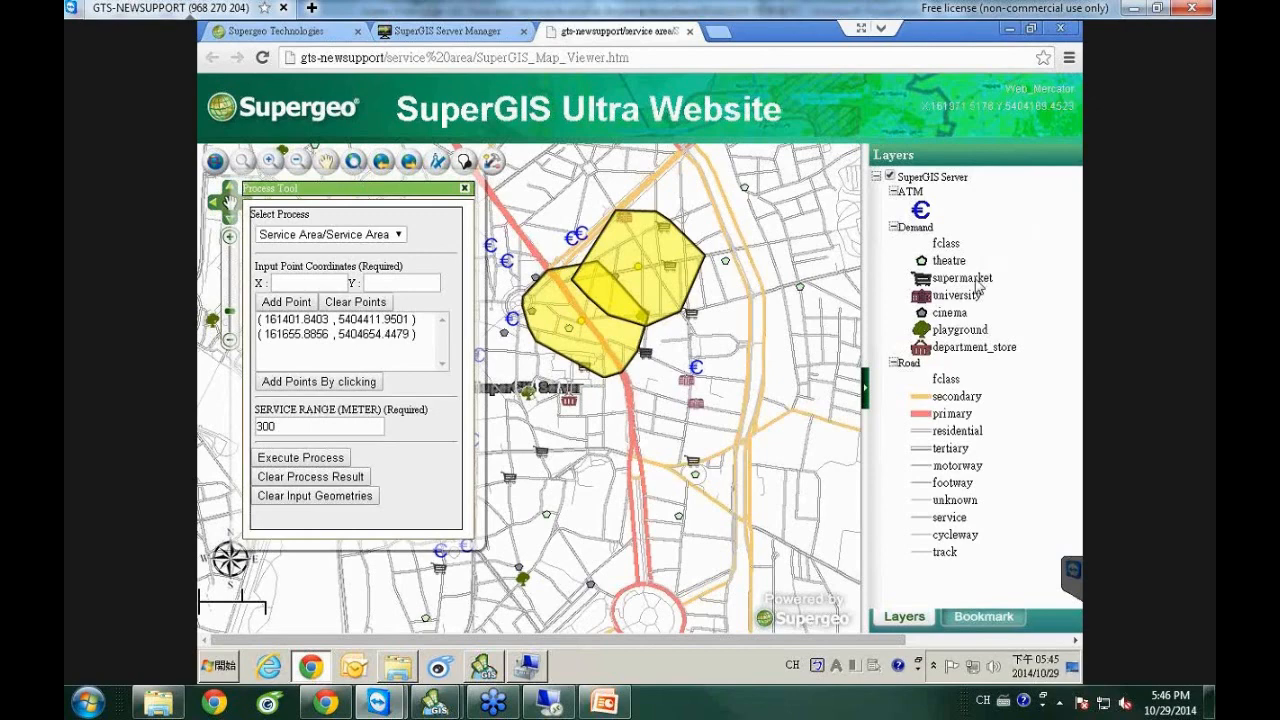
Return to PowerPoint and run the slide show from slide 28, 'Mobile client applications'.
click(604, 703)
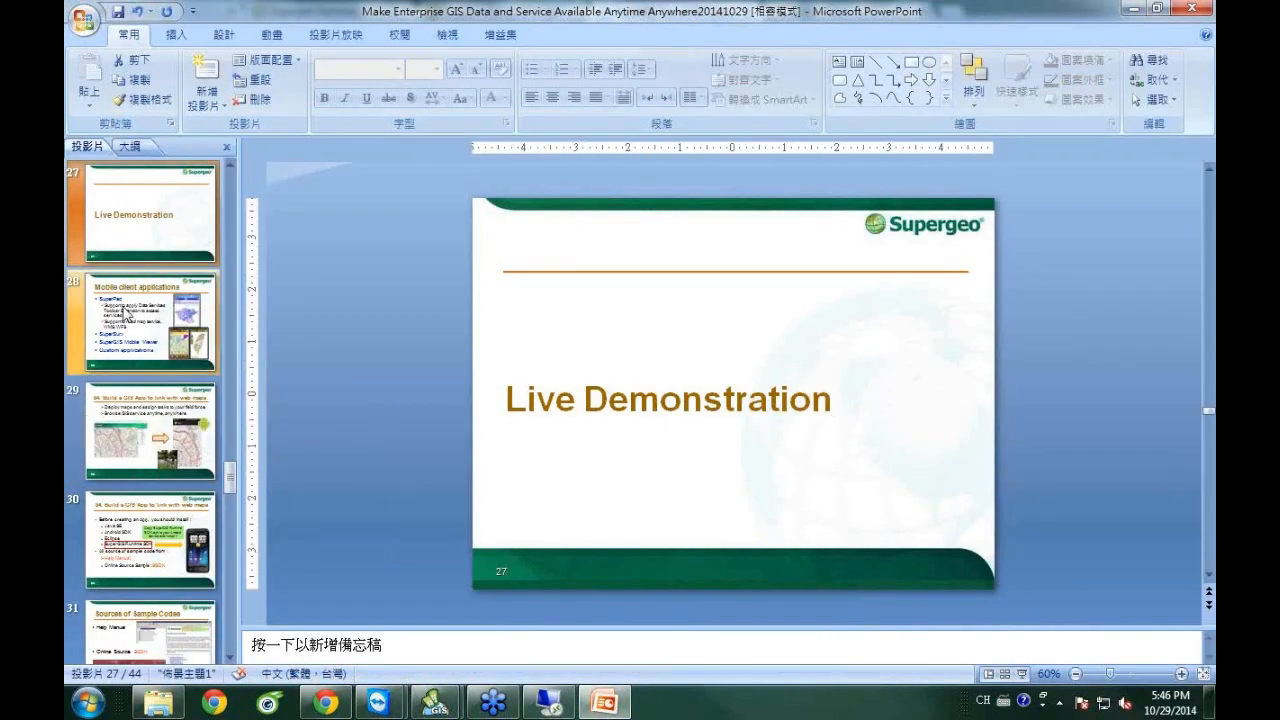
click(112, 311)
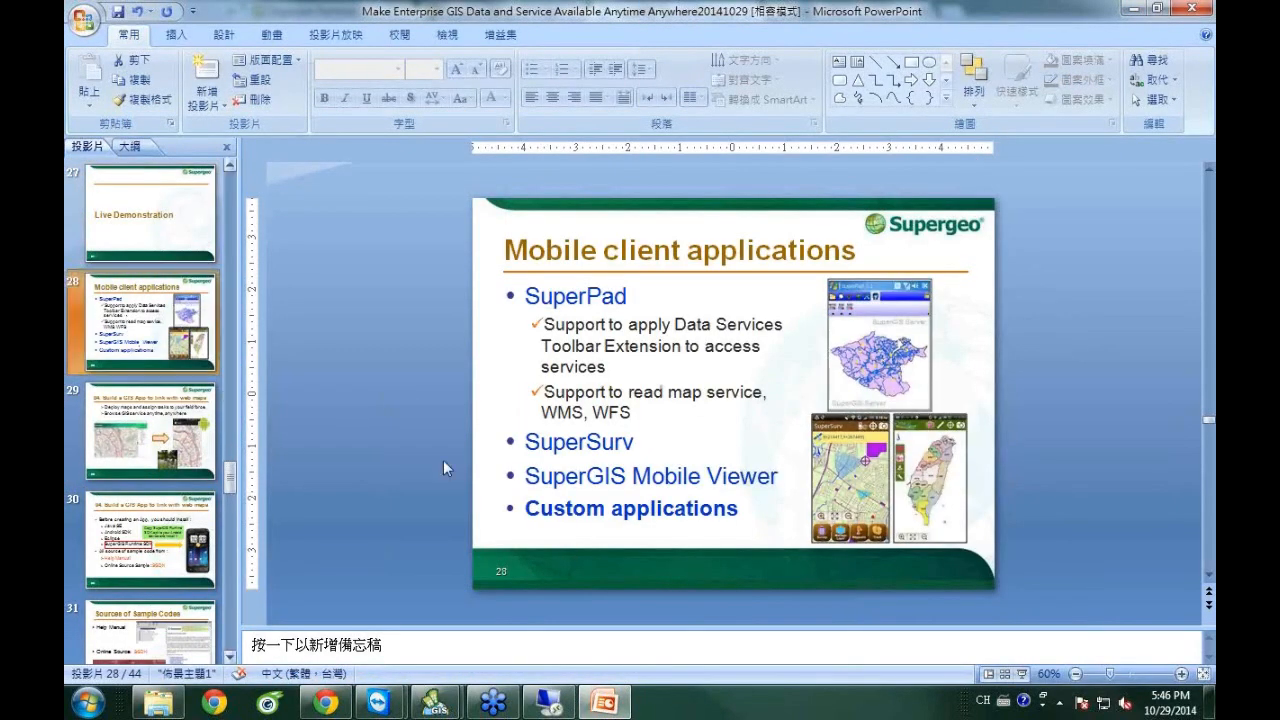
click(1022, 675)
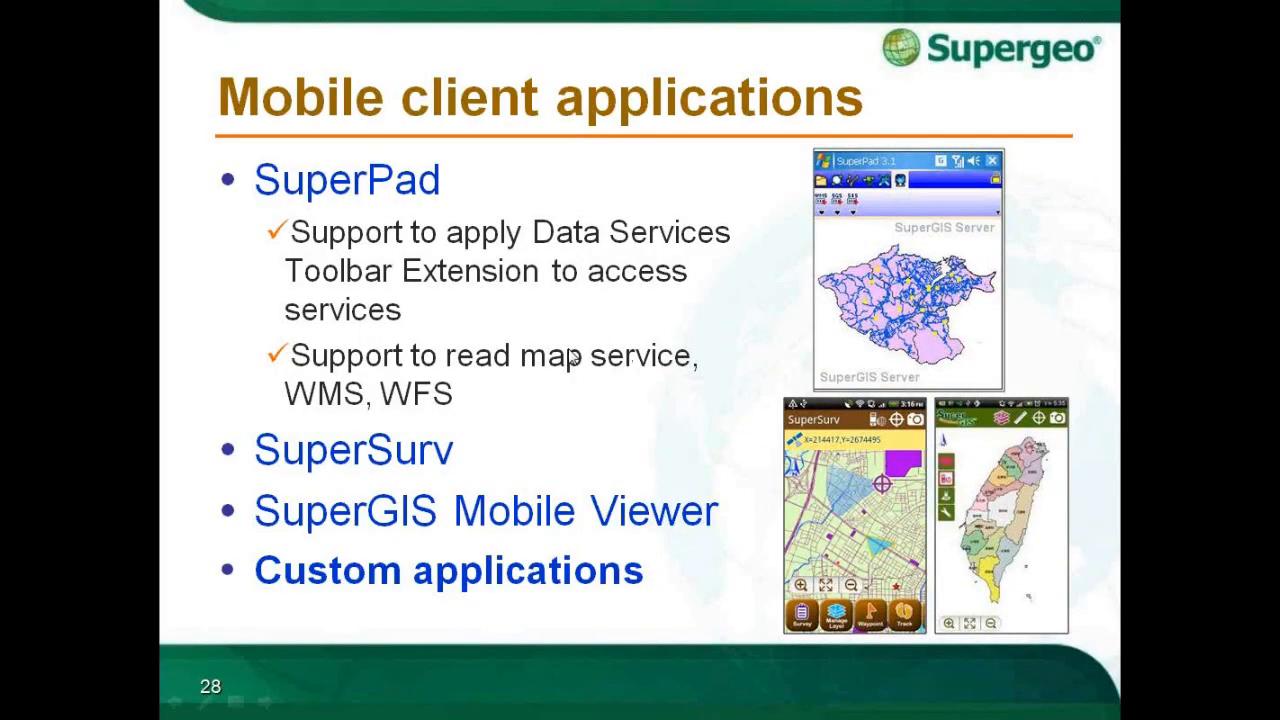